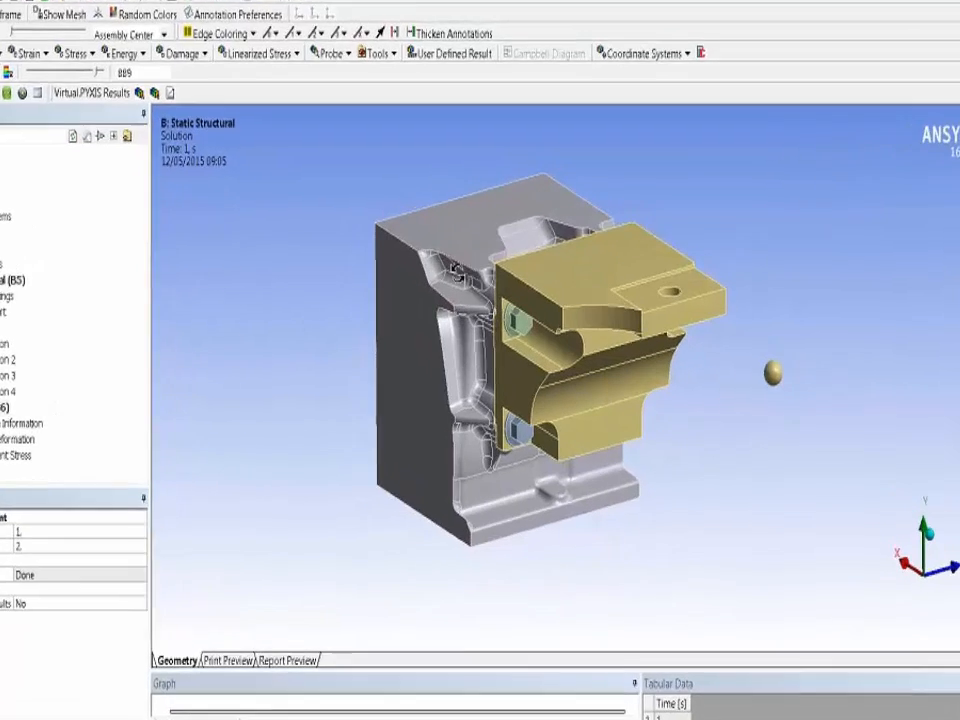
Step: Examine the assembled block, support bracket, bolts and point mass from several angles
{"action": "middle_click_drag", "start_coordinate": [490, 291], "coordinate": [607, 183]}
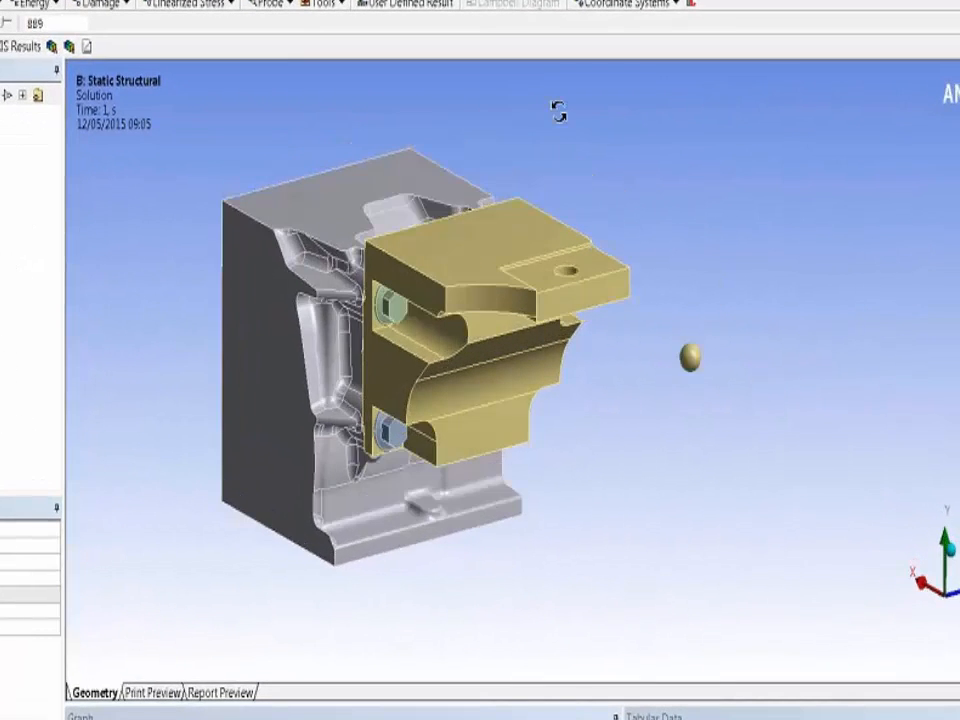
{"action": "middle_click_drag", "start_coordinate": [558, 112], "coordinate": [257, 274]}
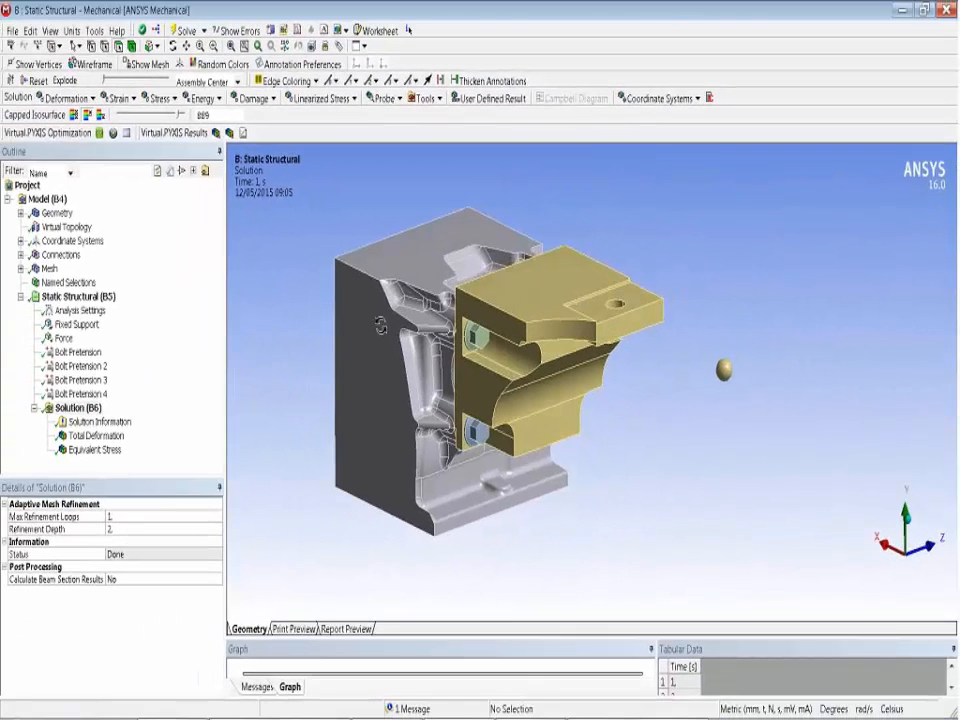
{"action": "mouse_move", "coordinate": [380, 323]}
{"action": "middle_mouse_down"}
{"action": "mouse_move", "coordinate": [444, 343]}
{"action": "mouse_move", "coordinate": [451, 296]}
{"action": "mouse_move", "coordinate": [378, 331]}
{"action": "mouse_move", "coordinate": [372, 345]}
{"action": "middle_mouse_up"}
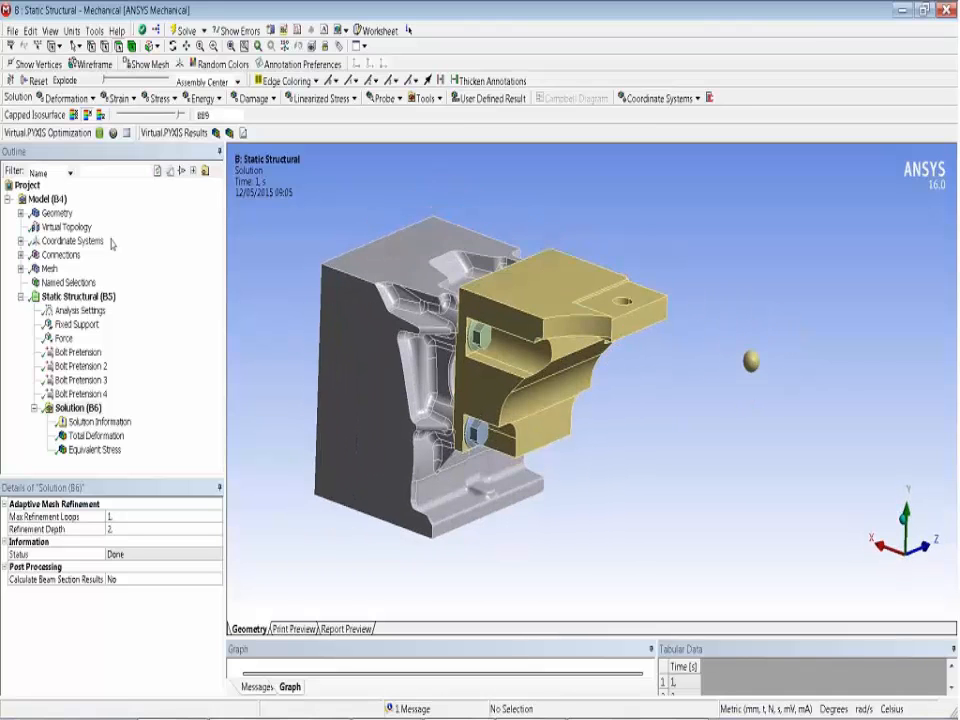
{"action": "middle_click_drag", "start_coordinate": [378, 260], "coordinate": [405, 283]}
{"action": "left_click", "coordinate": [398, 273]}
{"action": "left_click", "coordinate": [303, 333]}
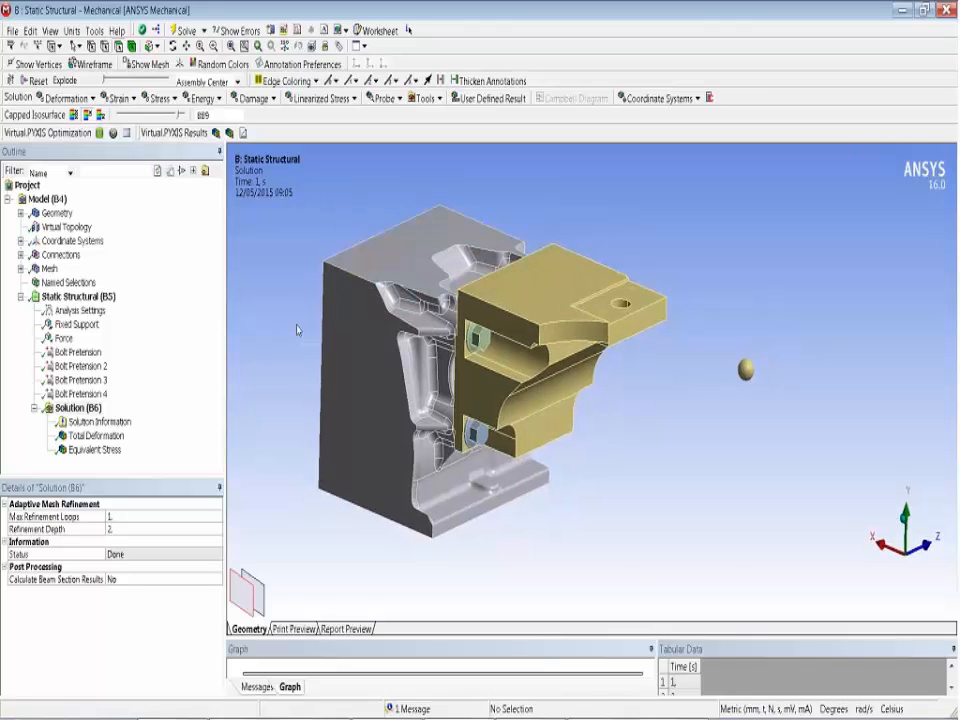
{"action": "middle_click_drag", "start_coordinate": [384, 329], "coordinate": [415, 318]}
{"action": "middle_click_drag", "start_coordinate": [497, 360], "coordinate": [438, 338]}
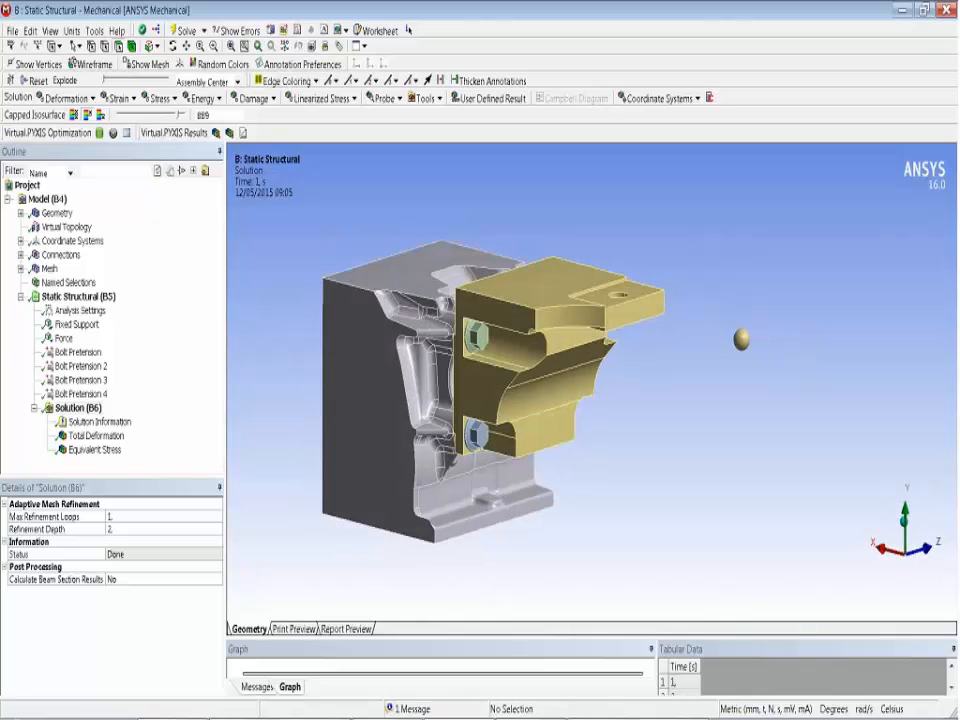
Step: Review the individual geometry bodies, from the bolt bodies to the domain\Sólido support, viewing the support from above and below
{"action": "left_click", "coordinate": [21, 213]}
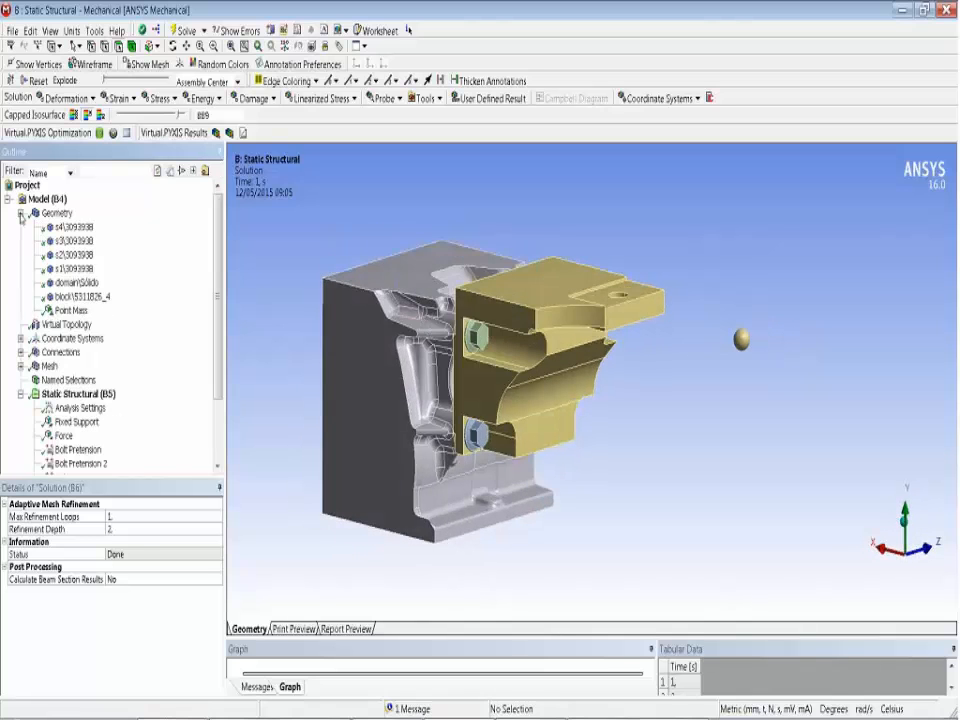
{"action": "left_click", "coordinate": [74, 228]}
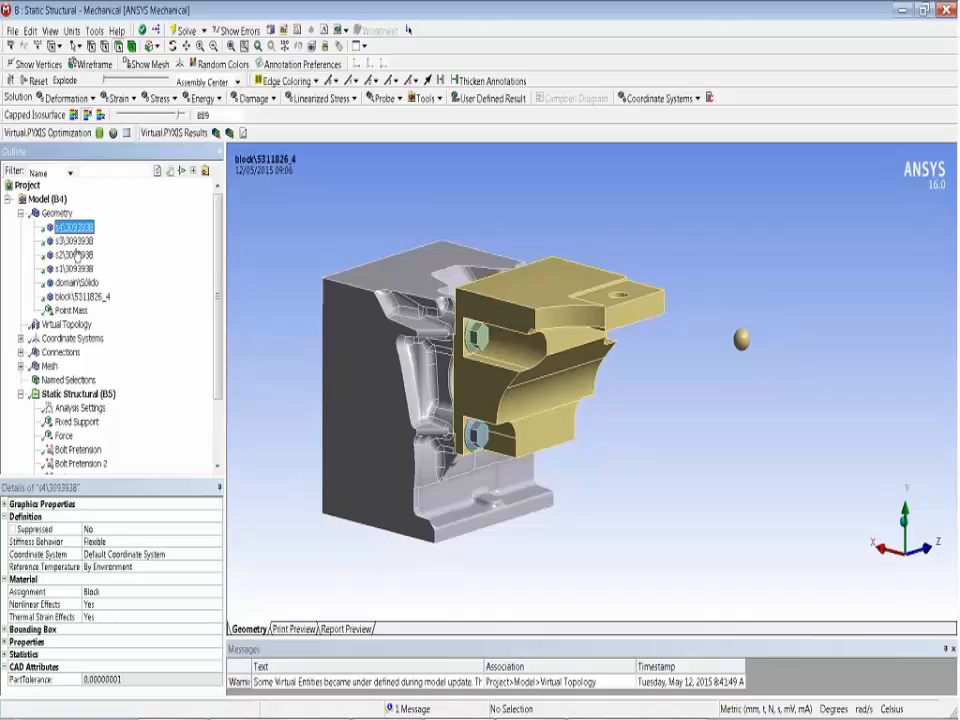
{"action": "left_click", "coordinate": [74, 255]}
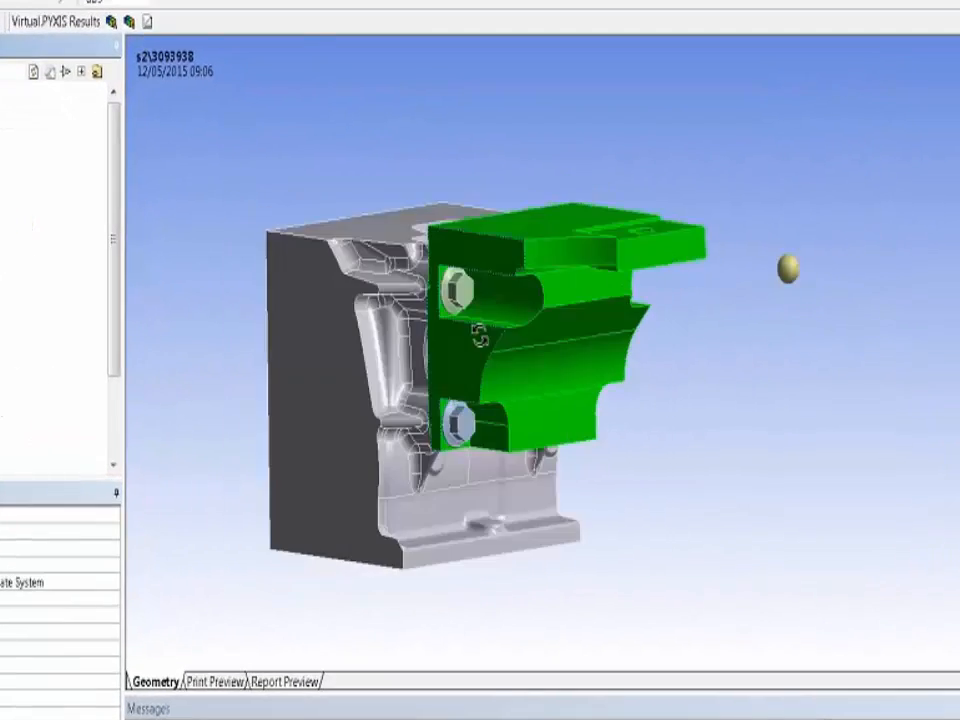
{"action": "middle_click_drag", "start_coordinate": [480, 336], "coordinate": [500, 288]}
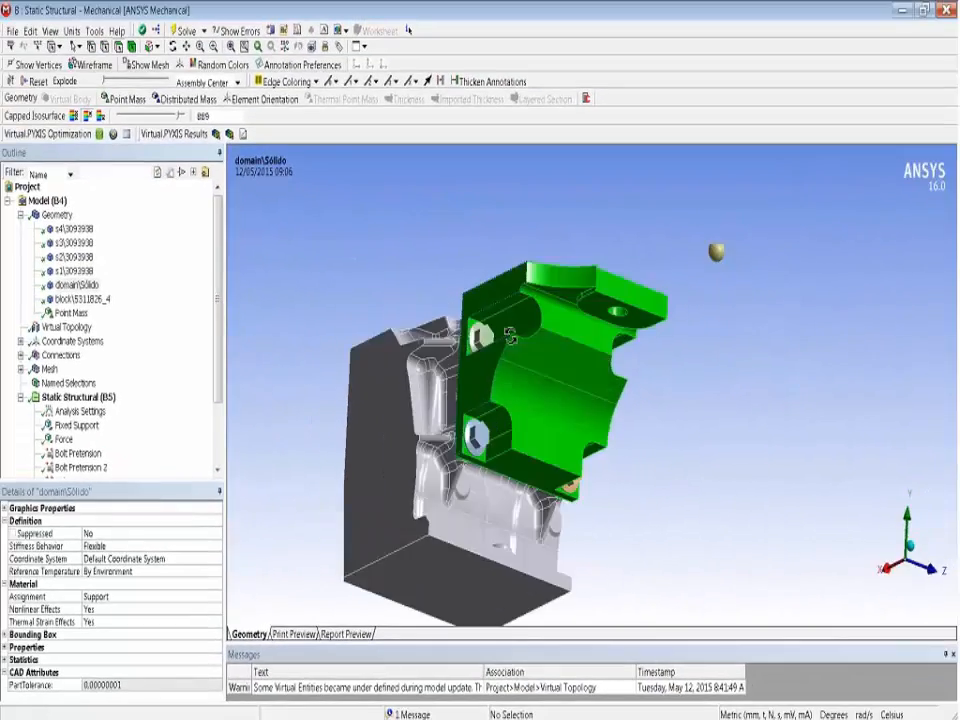
{"action": "middle_click_drag", "start_coordinate": [510, 335], "coordinate": [421, 280]}
{"action": "middle_click_drag", "start_coordinate": [487, 244], "coordinate": [484, 300]}
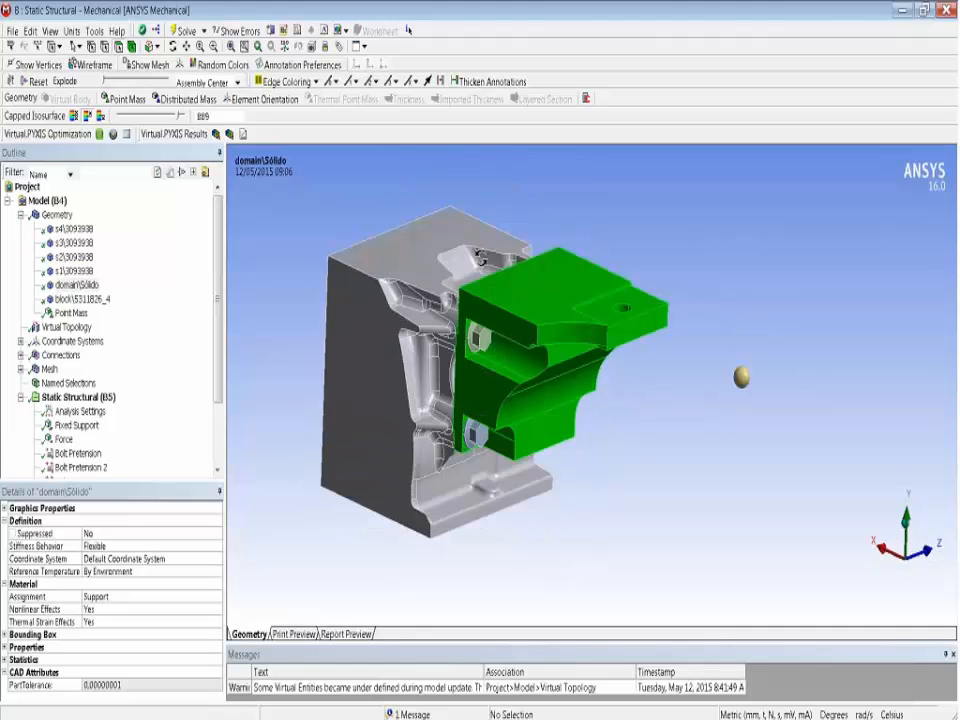
Step: Inspect the complete geometry, including the point mass and its attachment at the support's hole, from several angles
{"action": "left_click", "coordinate": [56, 215]}
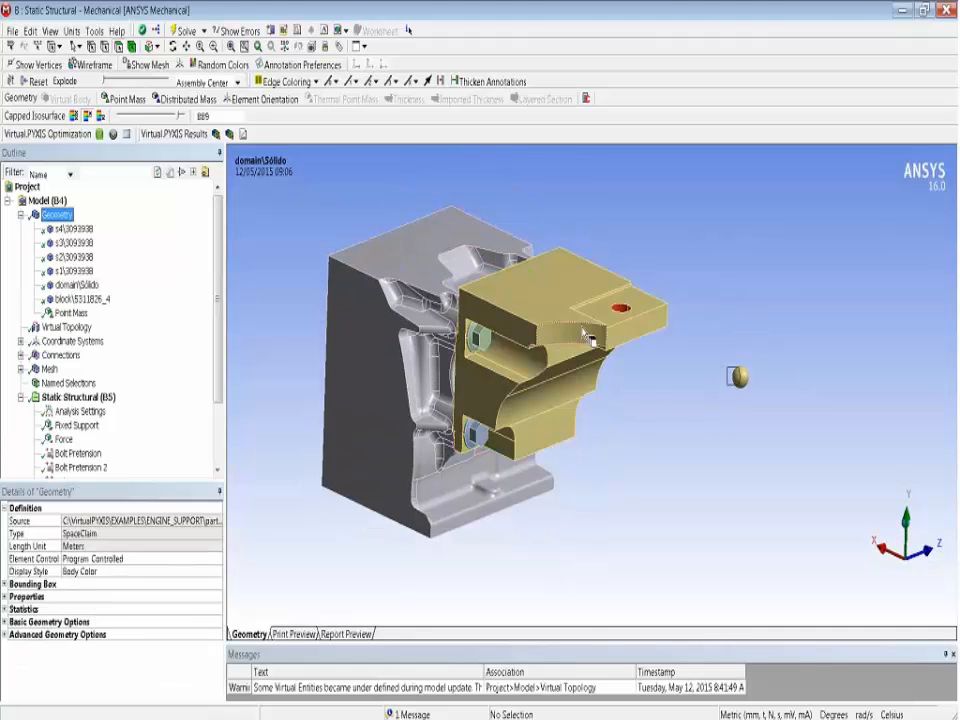
{"action": "middle_click_drag", "start_coordinate": [590, 339], "coordinate": [553, 300]}
{"action": "middle_click_drag", "start_coordinate": [465, 213], "coordinate": [485, 180]}
{"action": "middle_click_drag", "start_coordinate": [418, 234], "coordinate": [656, 358]}
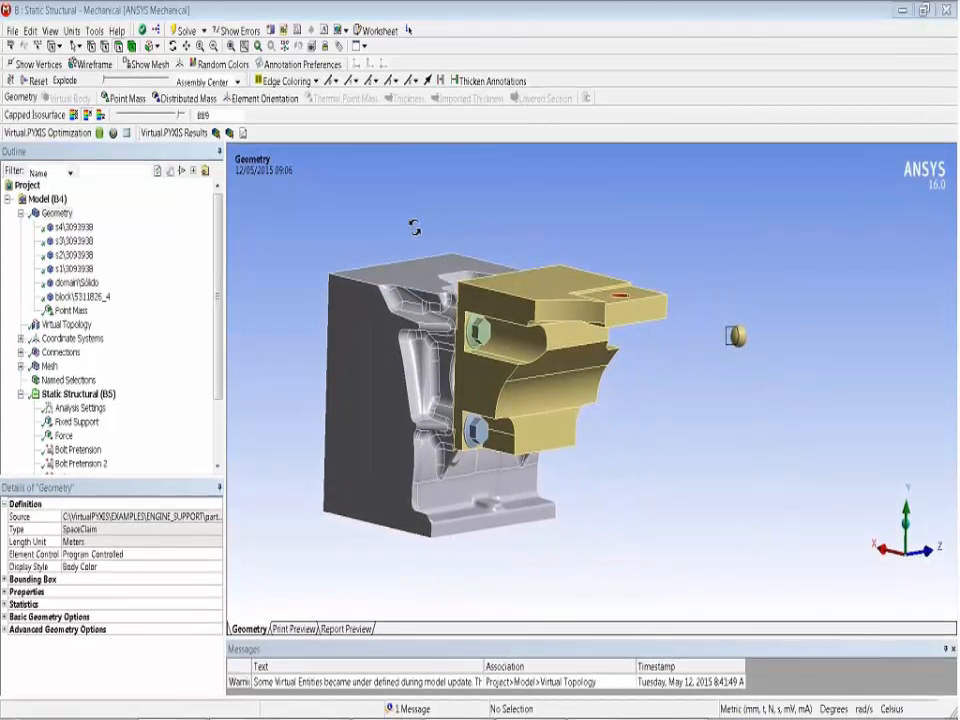
{"action": "middle_click_drag", "start_coordinate": [414, 228], "coordinate": [399, 232]}
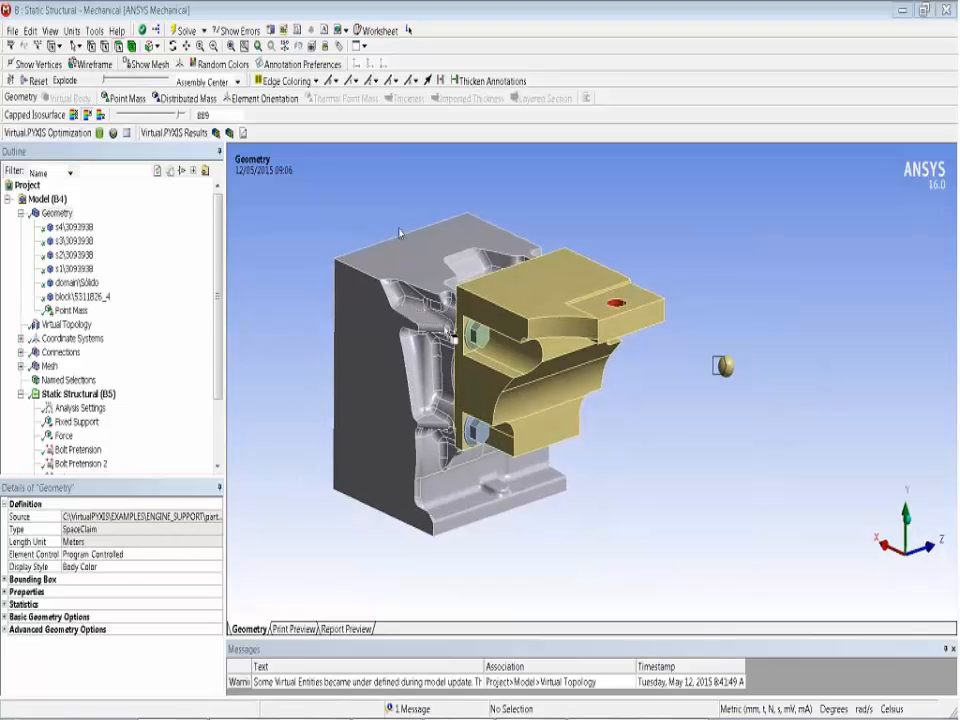
{"action": "mouse_move", "coordinate": [499, 339]}
{"action": "middle_mouse_down"}
{"action": "mouse_move", "coordinate": [488, 316]}
{"action": "mouse_move", "coordinate": [462, 334]}
{"action": "mouse_move", "coordinate": [490, 335]}
{"action": "middle_mouse_up"}
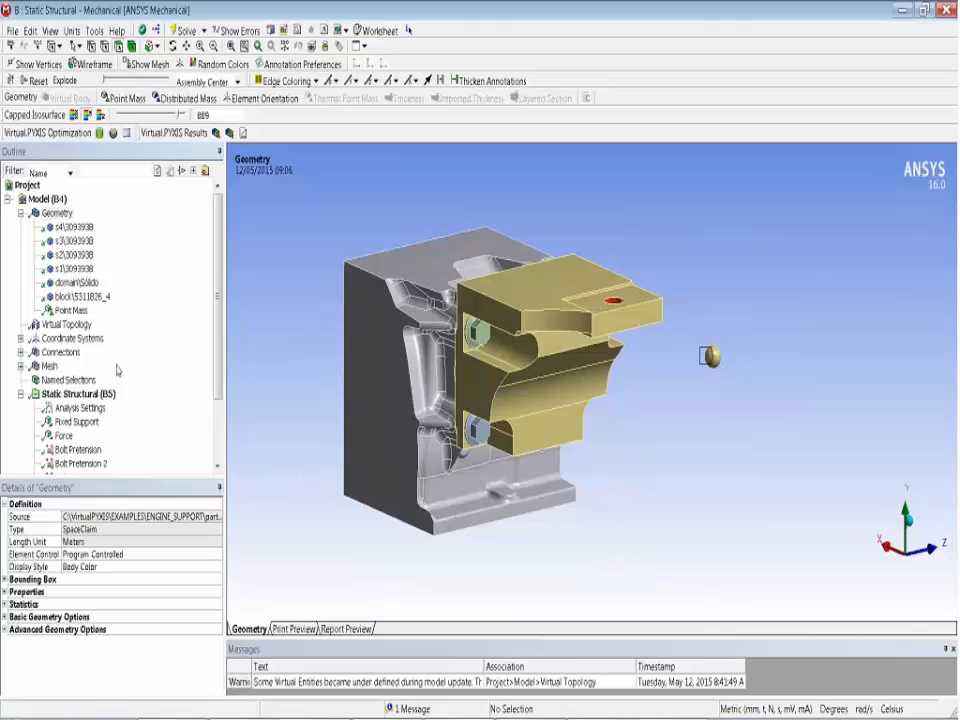
Step: Inspect the frictional contact between block\5311826_4 and domain\Sólido, including its contact faces and friction settings
{"action": "left_click", "coordinate": [20, 353]}
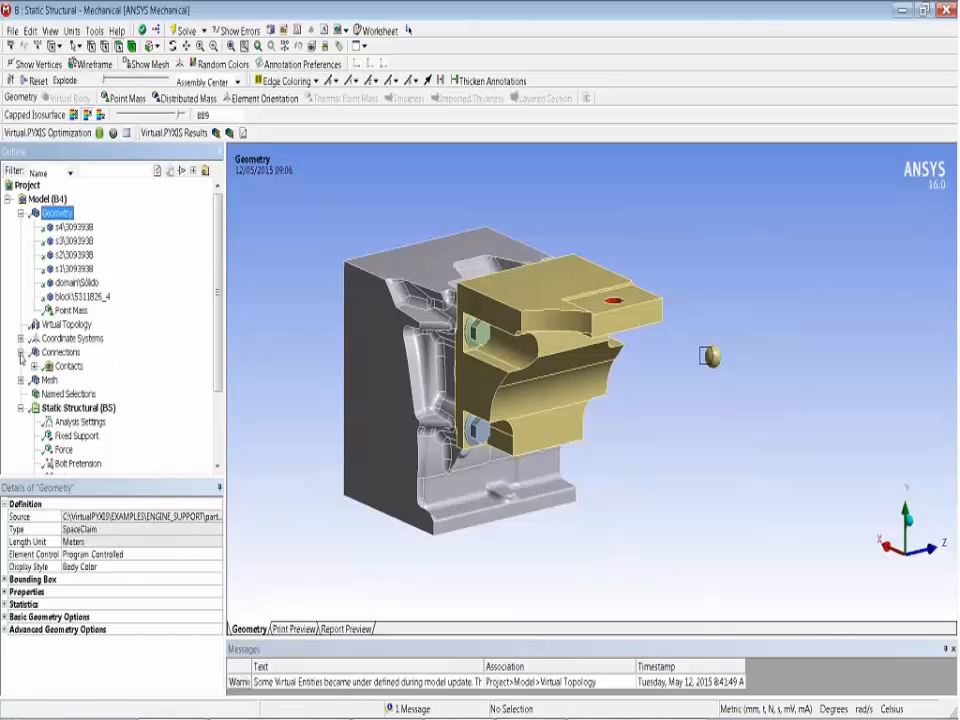
{"action": "left_click", "coordinate": [34, 367]}
{"action": "left_click", "coordinate": [110, 381]}
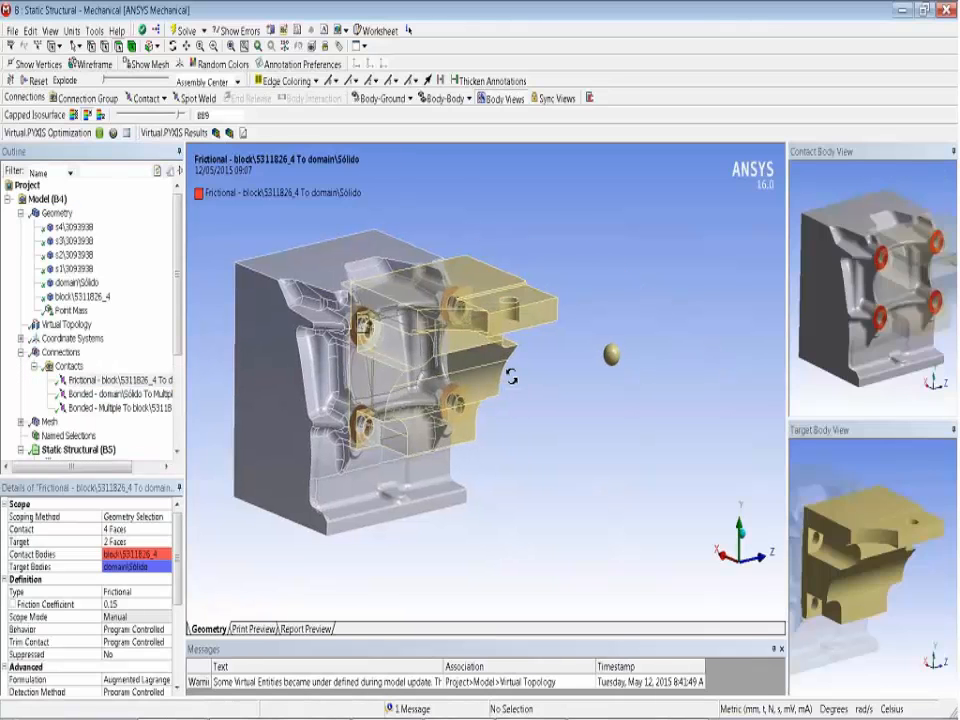
{"action": "middle_click_drag", "start_coordinate": [349, 350], "coordinate": [198, 522]}
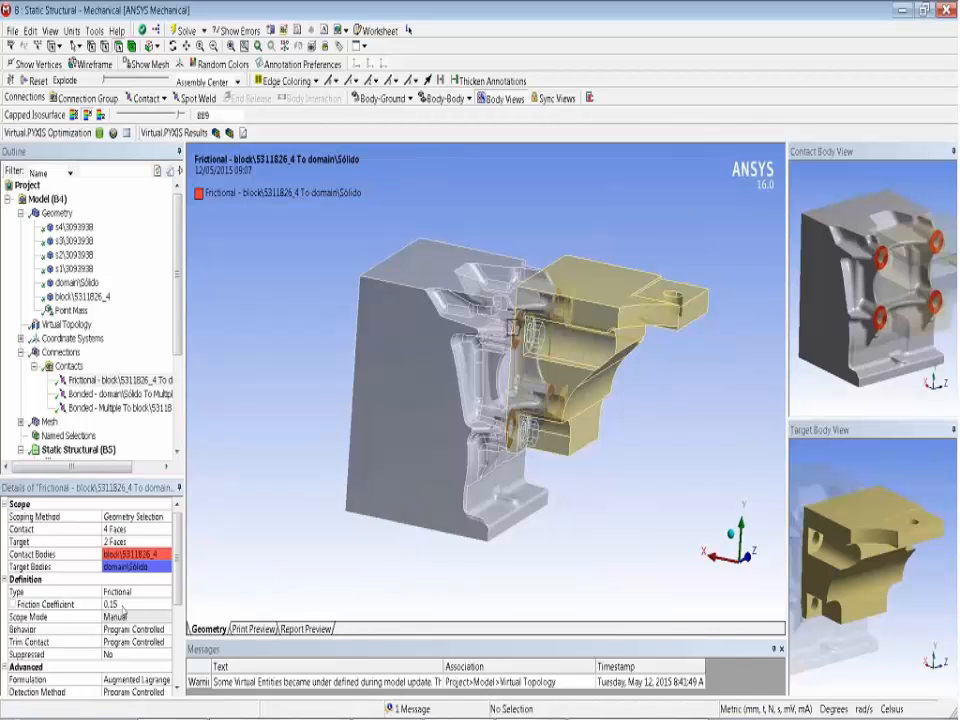
Step: Compare the two bonded contacts that tie the bolts to the domain\Sólido support and to block\5311826_4
{"action": "left_click", "coordinate": [120, 394]}
{"action": "middle_click_drag", "start_coordinate": [571, 387], "coordinate": [528, 328]}
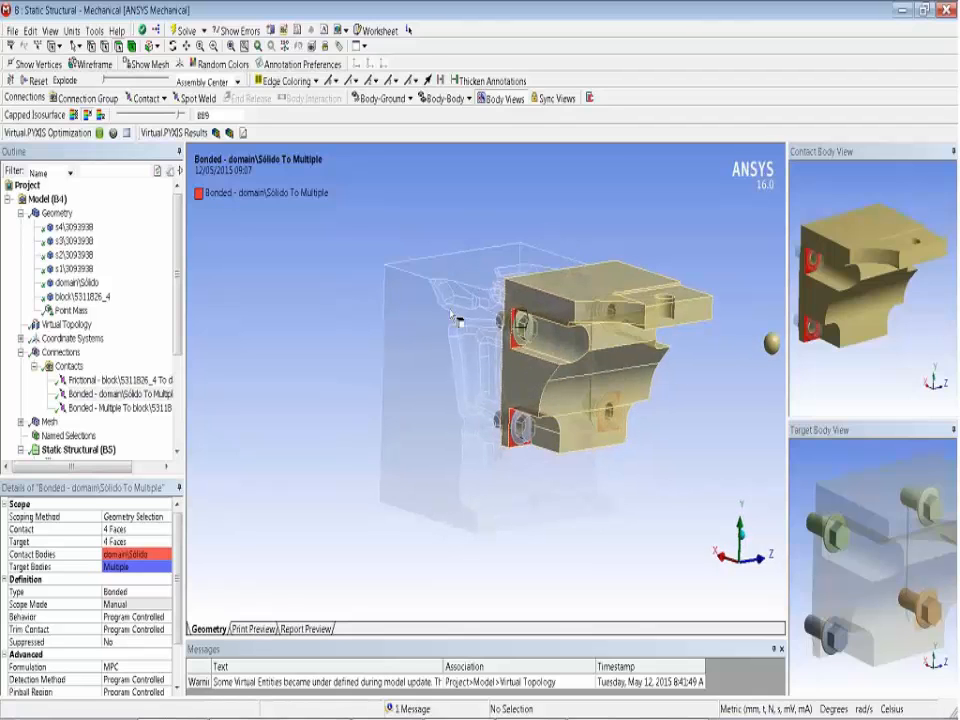
{"action": "left_click", "coordinate": [108, 408]}
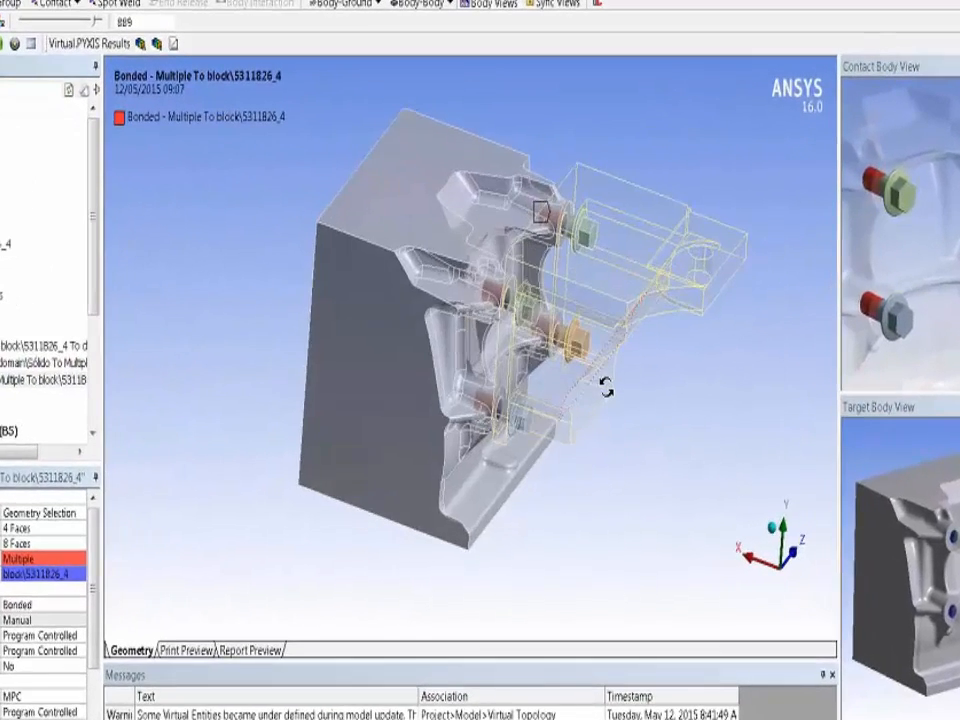
{"action": "middle_click_drag", "start_coordinate": [605, 388], "coordinate": [504, 302]}
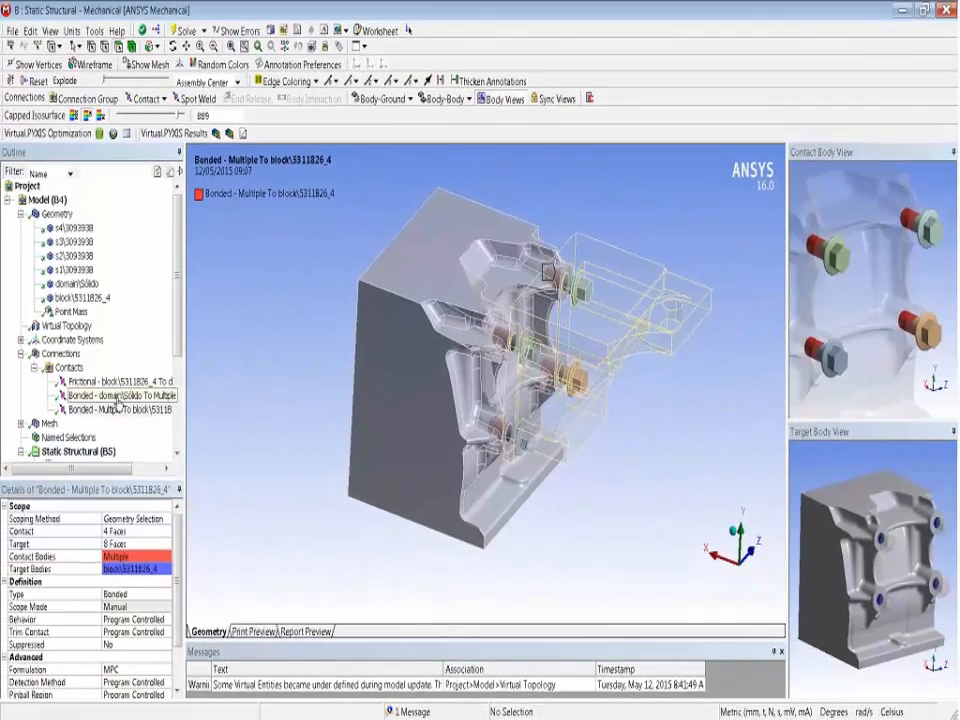
{"action": "left_click", "coordinate": [117, 397]}
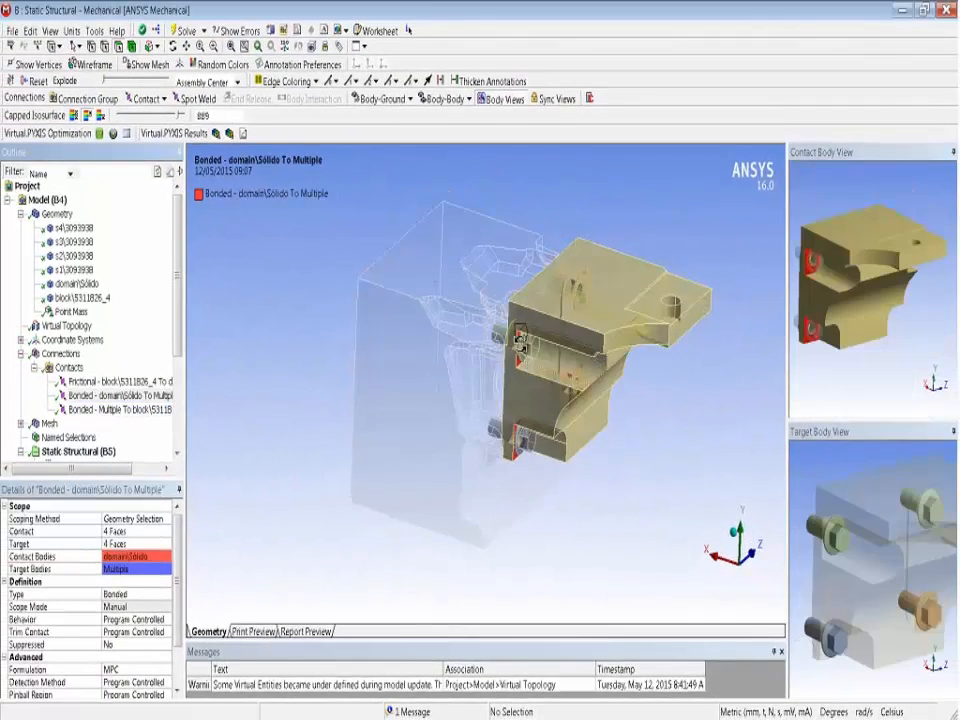
{"action": "middle_click_drag", "start_coordinate": [508, 395], "coordinate": [528, 416]}
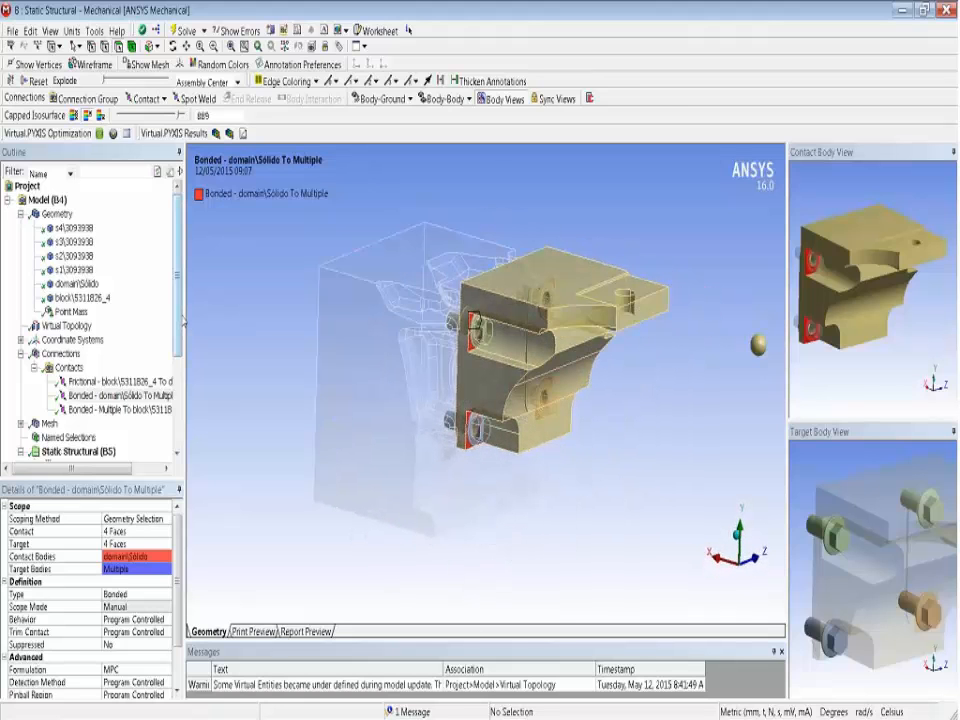
Step: Widen the model outline, display the assembly's mesh and list its sizing controls
{"action": "left_click_drag", "start_coordinate": [185, 321], "coordinate": [195, 330]}
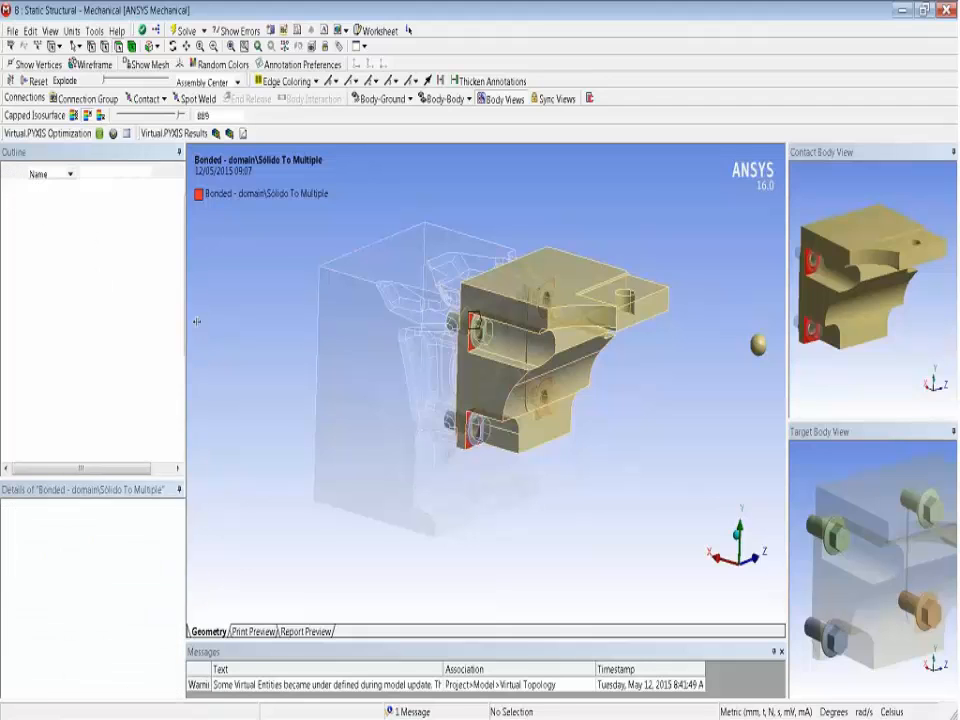
{"action": "scroll", "coordinate": [120, 335], "scroll_direction": "down", "scroll_amount": 3}
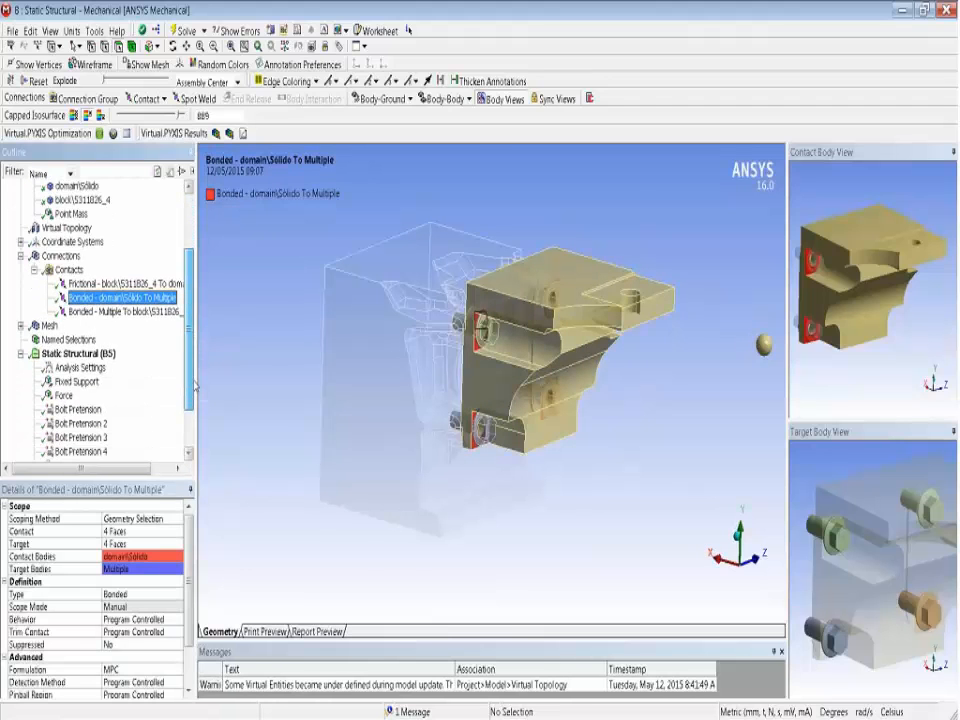
{"action": "left_click", "coordinate": [47, 298]}
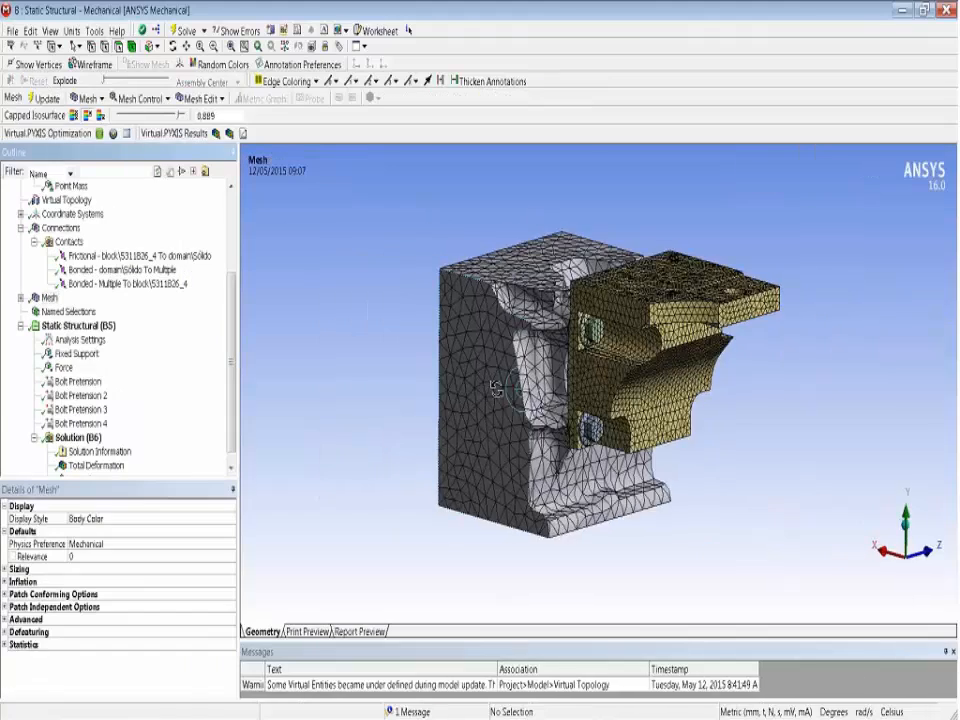
{"action": "middle_click_drag", "start_coordinate": [509, 403], "coordinate": [521, 382]}
{"action": "left_click", "coordinate": [20, 298]}
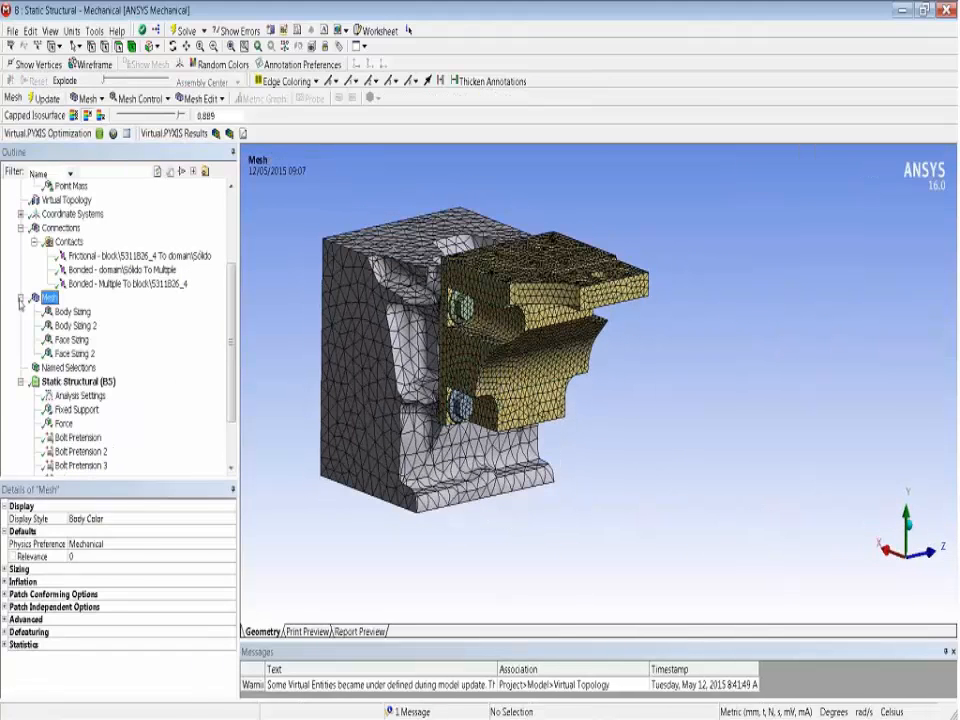
Step: Check which bodies the Body Sizing and Body Sizing 2 mesh controls cover and what element size they use
{"action": "middle_click_drag", "start_coordinate": [382, 370], "coordinate": [445, 405]}
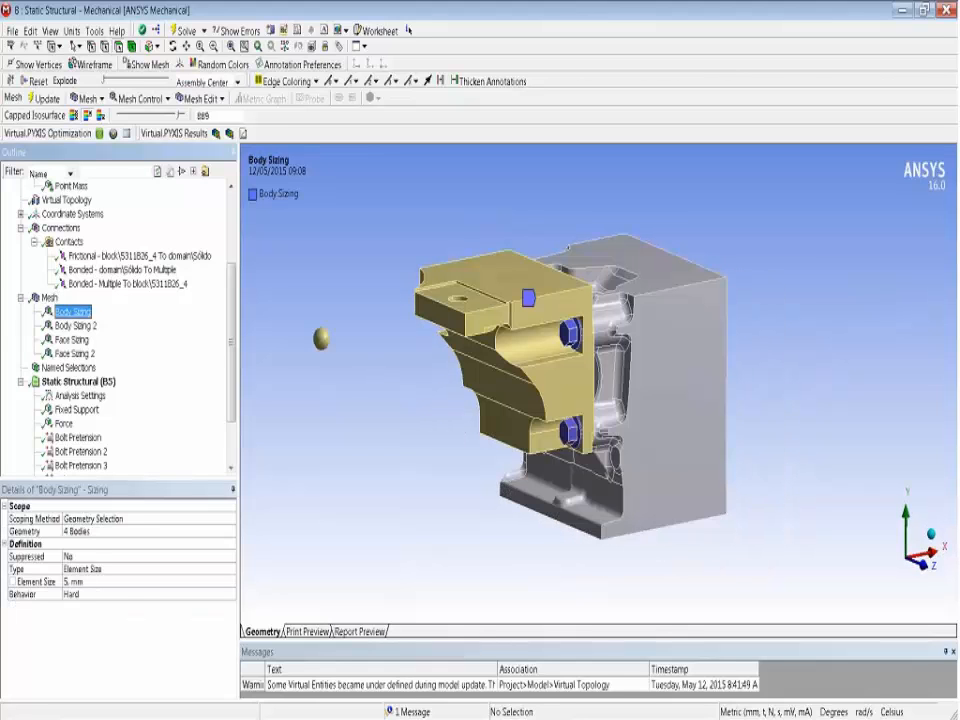
{"action": "left_click", "coordinate": [88, 328]}
{"action": "middle_click_drag", "start_coordinate": [378, 346], "coordinate": [442, 367]}
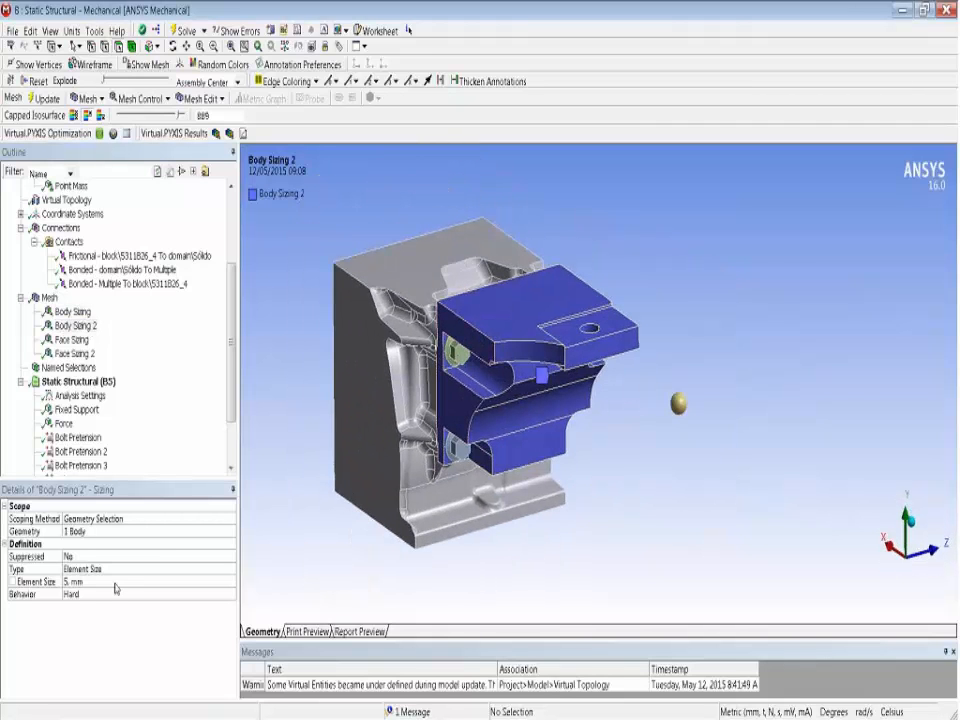
{"action": "mouse_move", "coordinate": [550, 376]}
{"action": "middle_mouse_down"}
{"action": "mouse_move", "coordinate": [555, 368]}
{"action": "mouse_move", "coordinate": [556, 382]}
{"action": "mouse_move", "coordinate": [551, 375]}
{"action": "middle_mouse_up"}
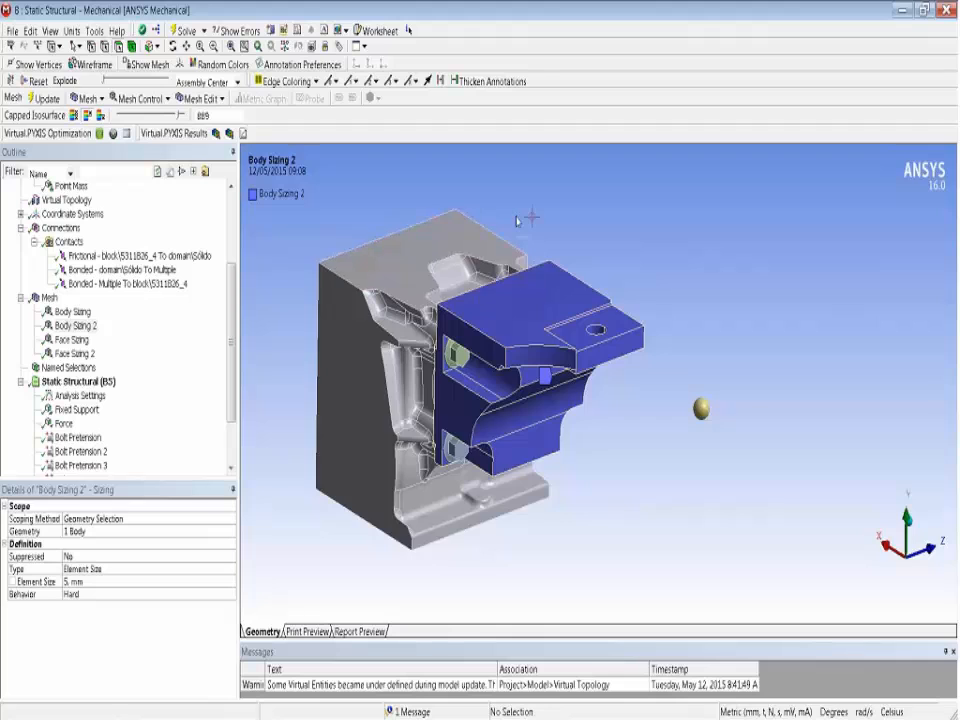
{"action": "middle_click_drag", "start_coordinate": [529, 214], "coordinate": [512, 215]}
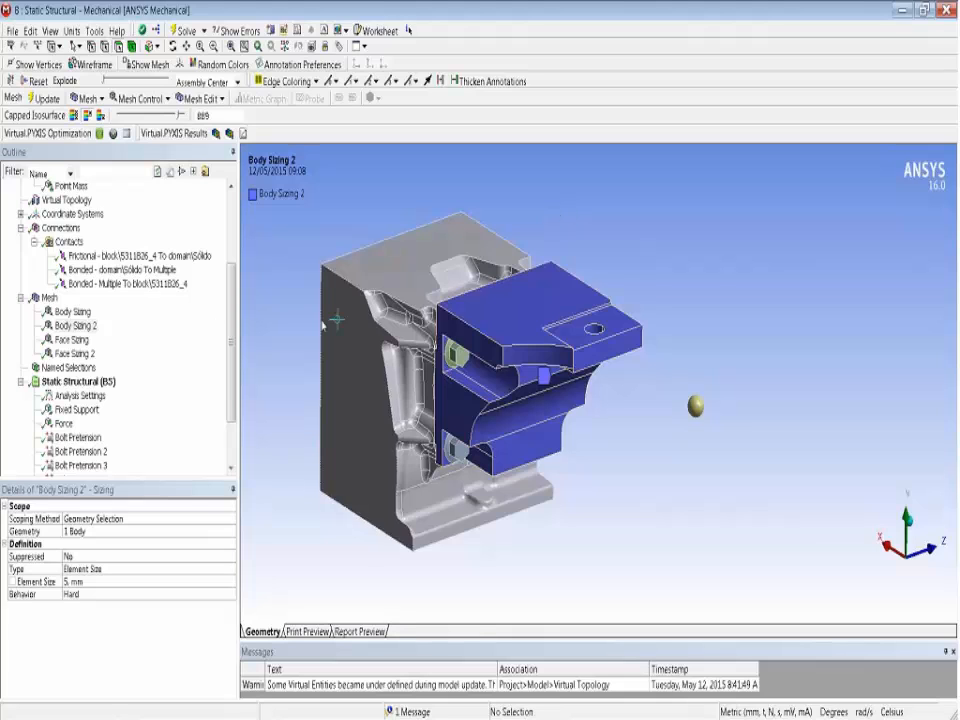
{"action": "middle_click_drag", "start_coordinate": [296, 305], "coordinate": [320, 302], "text": "ctrl"}
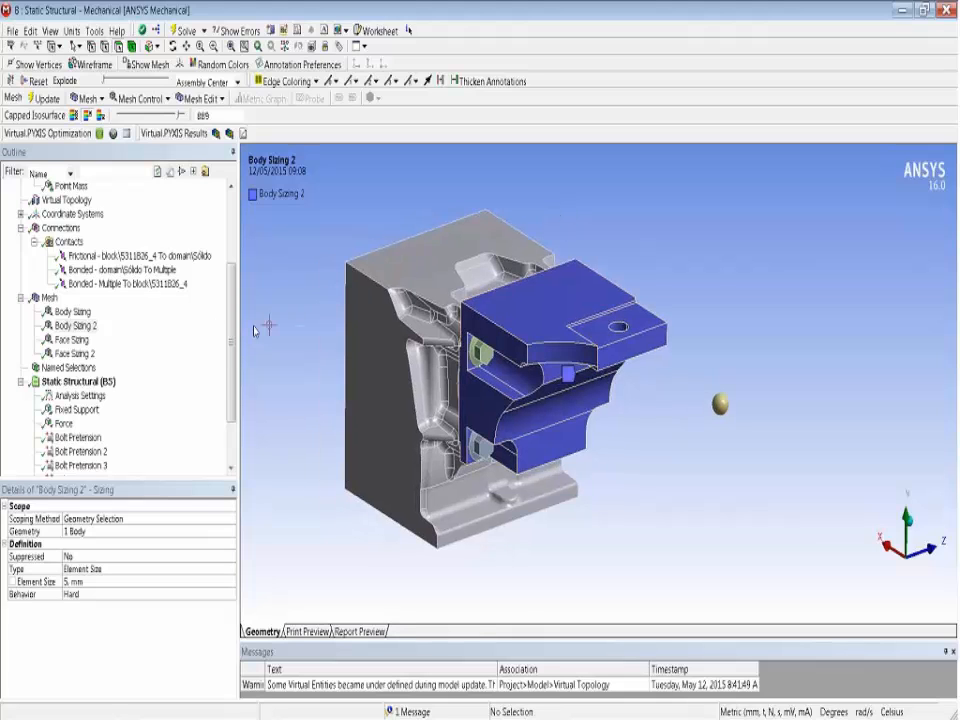
Step: Review the step and solver controls in the static structural Analysis Settings
{"action": "scroll", "coordinate": [175, 260], "scroll_direction": "down", "scroll_amount": 2}
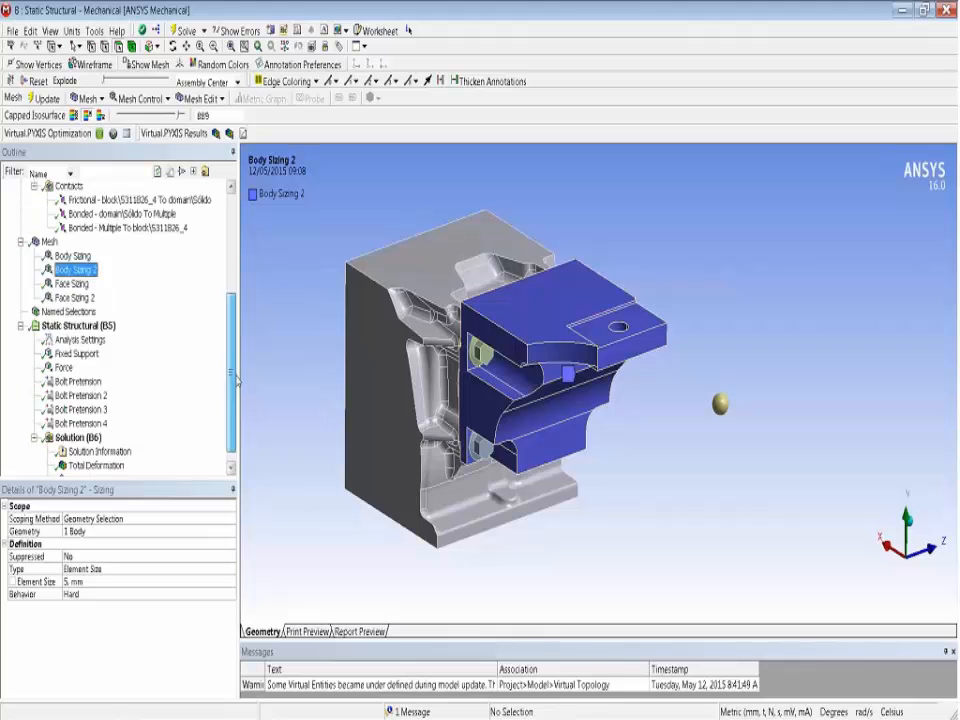
{"action": "left_click", "coordinate": [70, 326]}
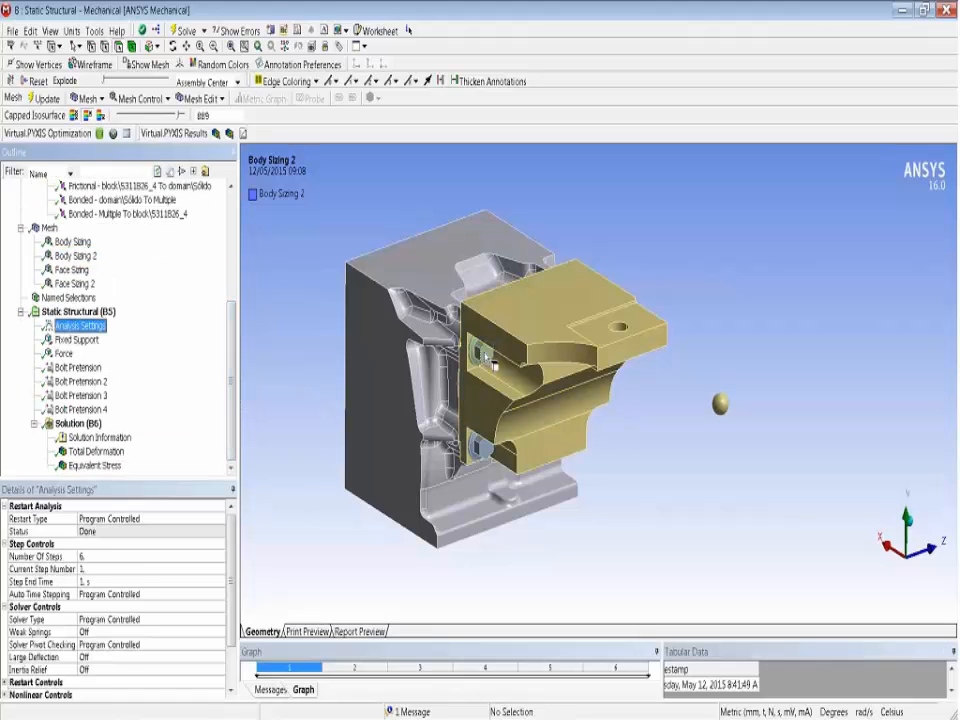
{"action": "middle_click_drag", "start_coordinate": [468, 373], "coordinate": [472, 364], "text": "ctrl"}
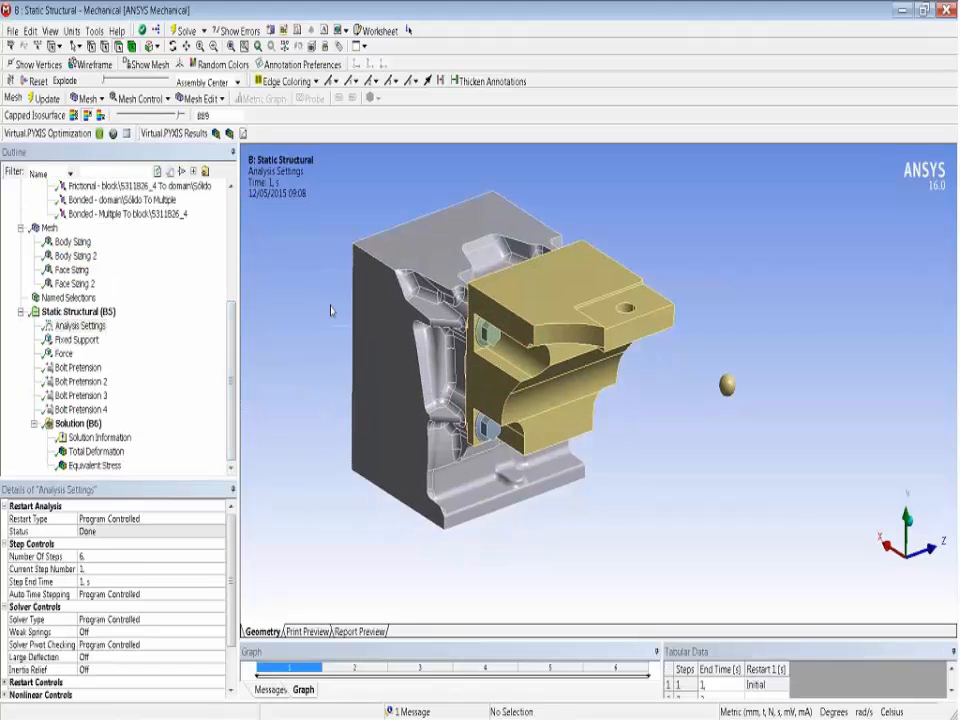
{"action": "middle_click_drag", "start_coordinate": [415, 330], "coordinate": [407, 357], "text": "ctrl"}
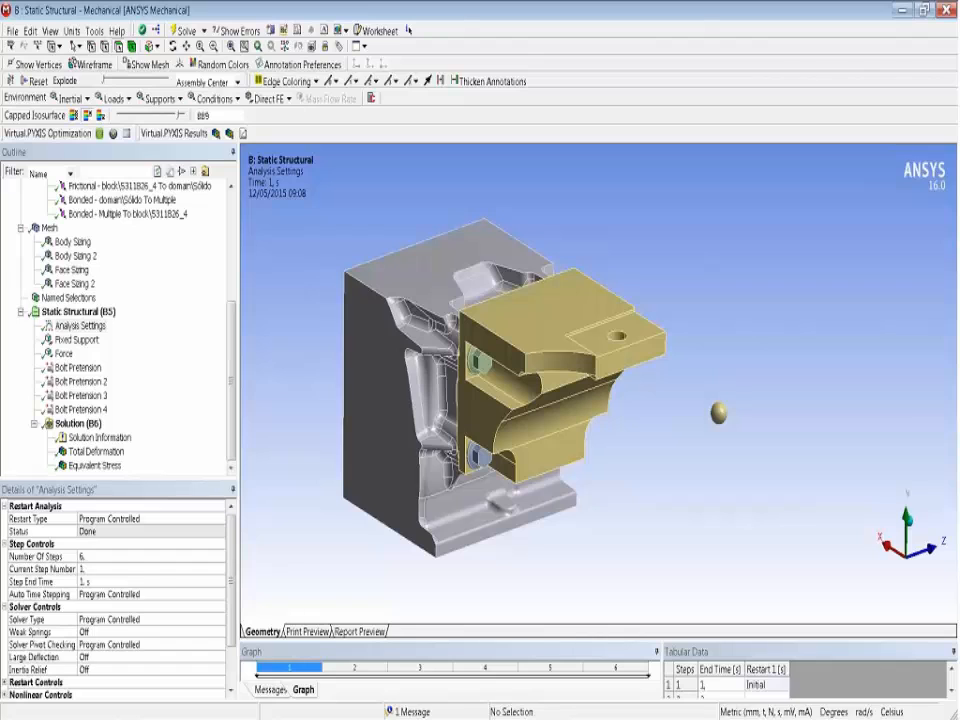
Step: Examine the Force load on the yellow support's hole and its X, Y and Z components per step in the enlarged tabular data
{"action": "left_click", "coordinate": [64, 354]}
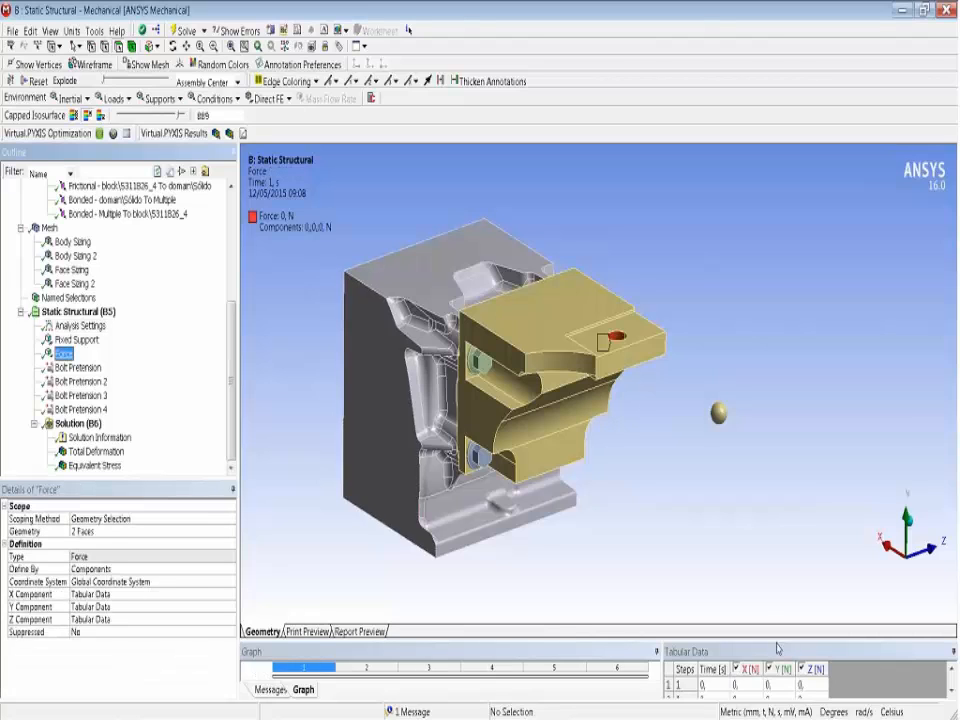
{"action": "left_click_drag", "start_coordinate": [778, 642], "coordinate": [778, 482]}
{"action": "mouse_move", "coordinate": [609, 336]}
{"action": "middle_mouse_down", "text": "ctrl"}
{"action": "mouse_move", "coordinate": [594, 336]}
{"action": "mouse_move", "coordinate": [622, 304]}
{"action": "mouse_move", "coordinate": [608, 332]}
{"action": "mouse_move", "coordinate": [621, 325]}
{"action": "mouse_move", "coordinate": [600, 311]}
{"action": "mouse_move", "coordinate": [624, 313]}
{"action": "mouse_move", "coordinate": [617, 330]}
{"action": "middle_mouse_up", "text": "ctrl"}
{"action": "scroll", "coordinate": [601, 318], "scroll_direction": "up", "scroll_amount": 5}
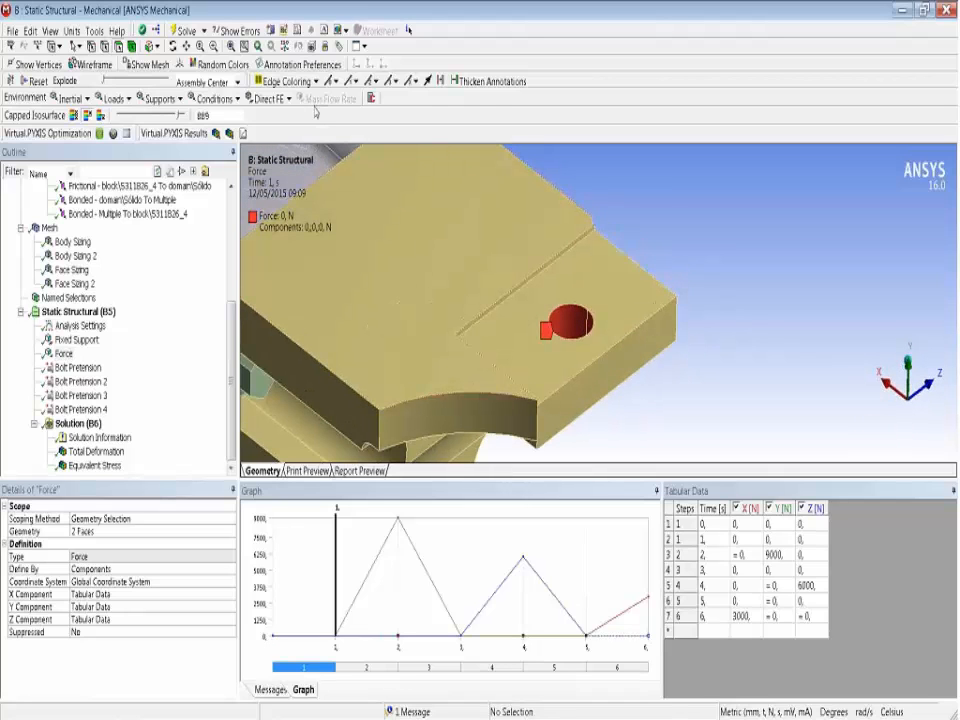
{"action": "left_click", "coordinate": [231, 46]}
{"action": "middle_click_drag", "start_coordinate": [586, 385], "coordinate": [538, 371], "text": "ctrl"}
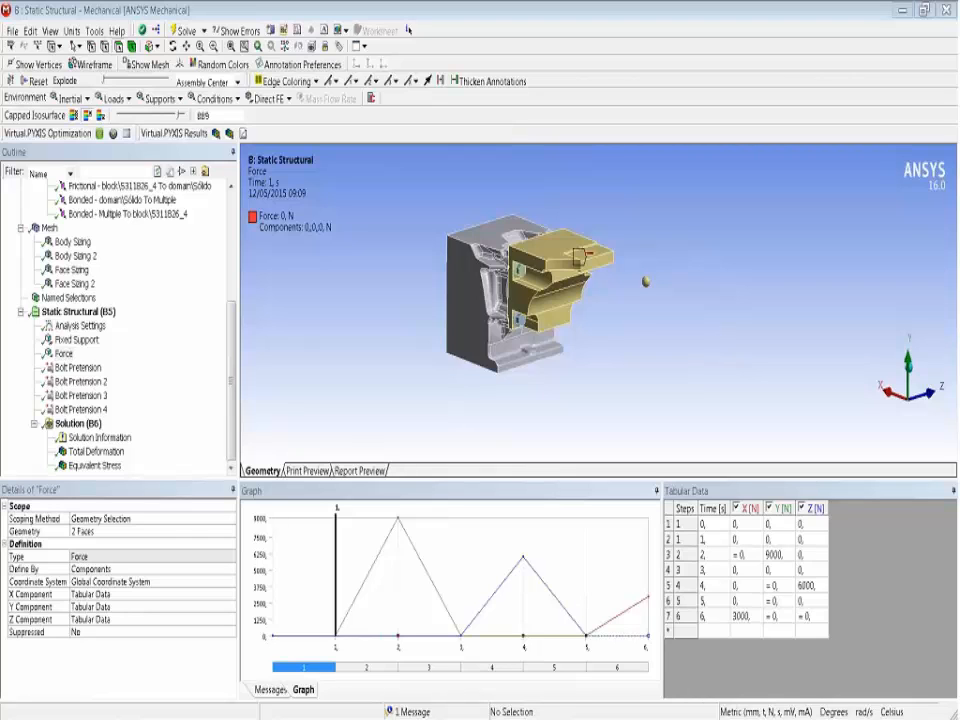
{"action": "left_click_drag", "start_coordinate": [420, 178], "coordinate": [639, 388]}
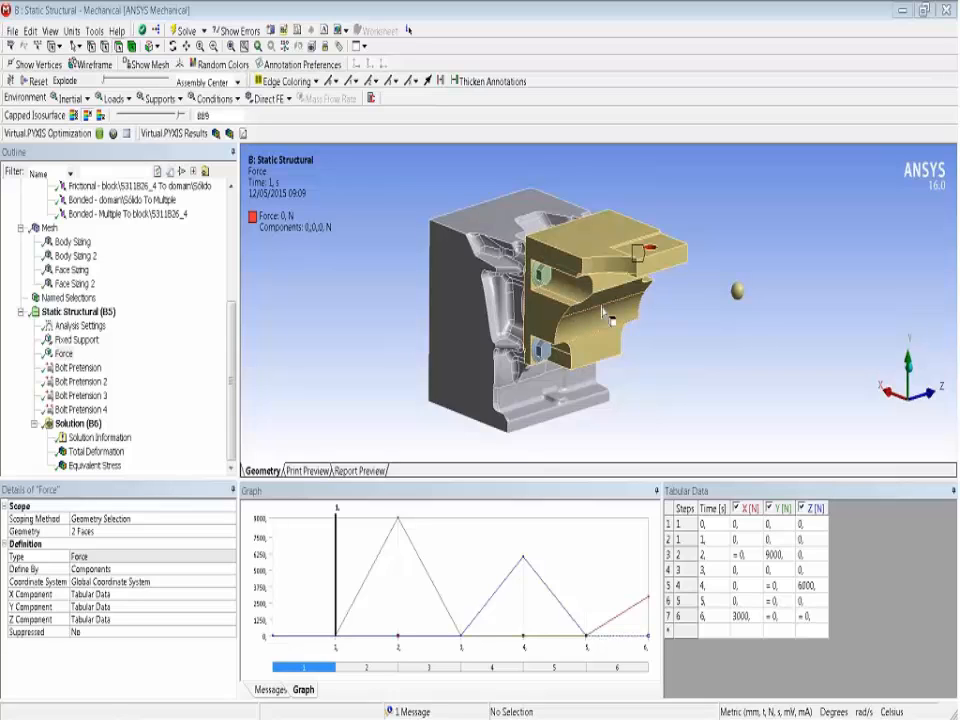
{"action": "middle_click_drag", "start_coordinate": [681, 331], "coordinate": [651, 326], "text": "ctrl"}
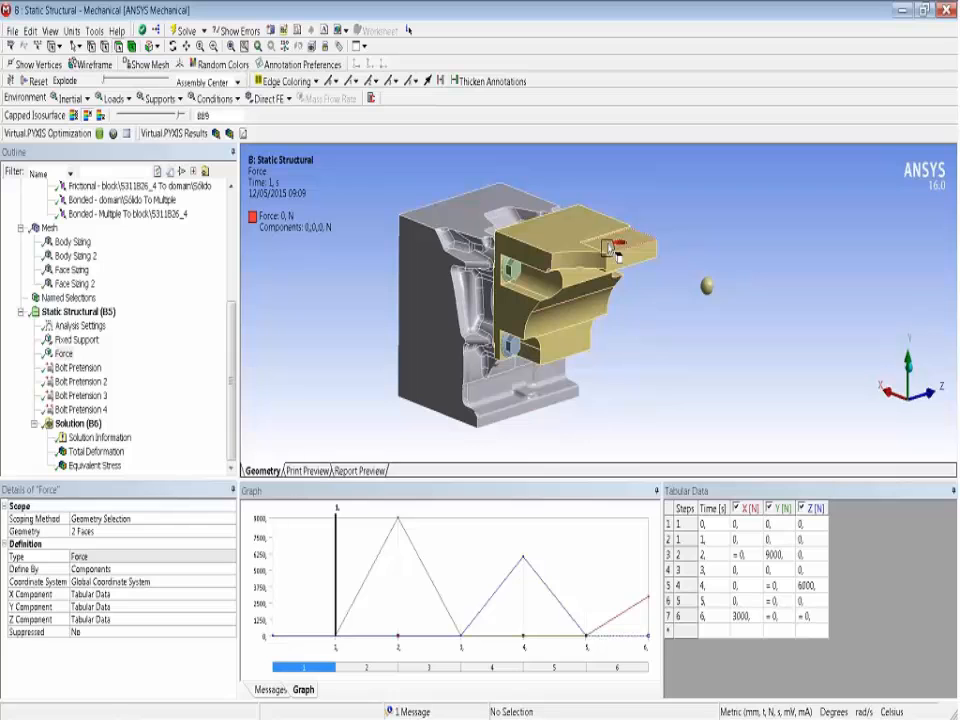
Step: Review the preload, locked steps and location of Bolt Pretension through Bolt Pretension 4 around the support
{"action": "left_click", "coordinate": [88, 368]}
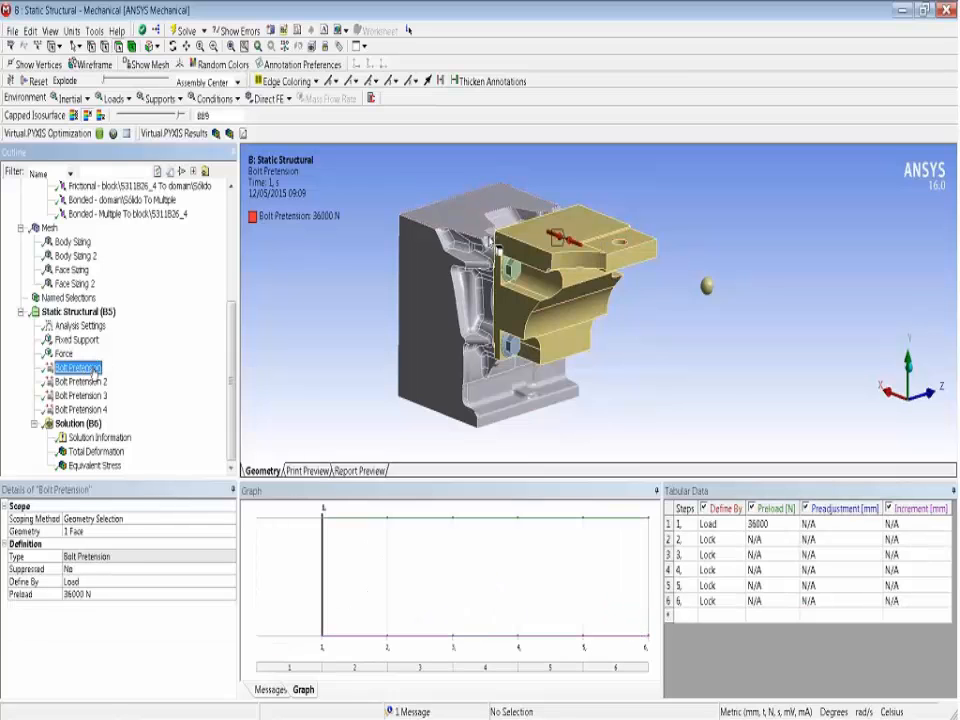
{"action": "middle_click_drag", "start_coordinate": [545, 240], "coordinate": [407, 267]}
{"action": "middle_click_drag", "start_coordinate": [565, 275], "coordinate": [458, 200]}
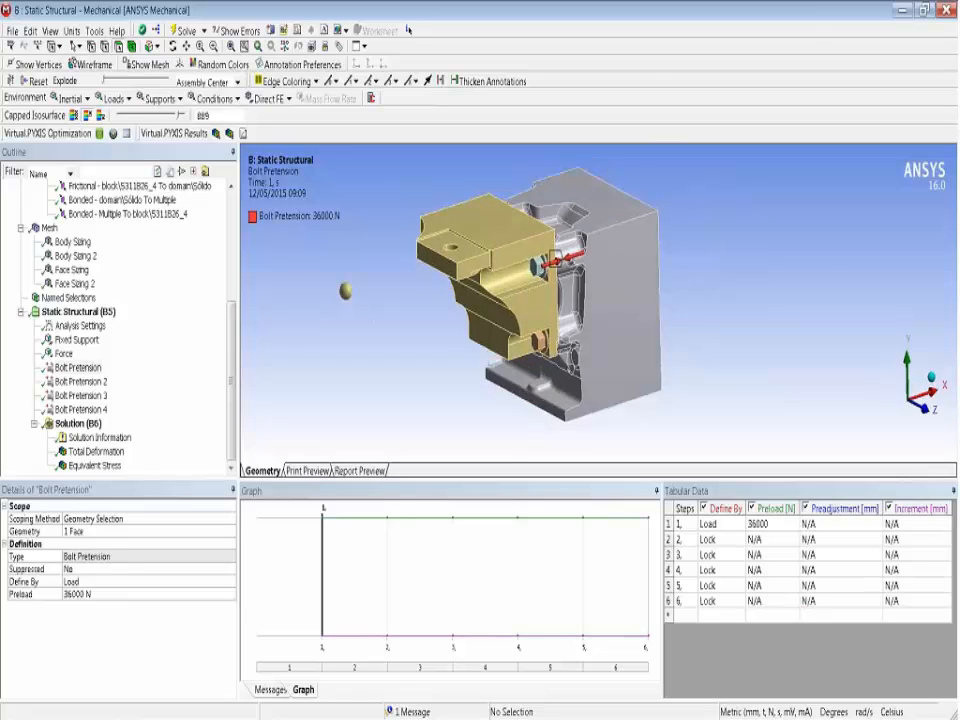
{"action": "left_click", "coordinate": [84, 382]}
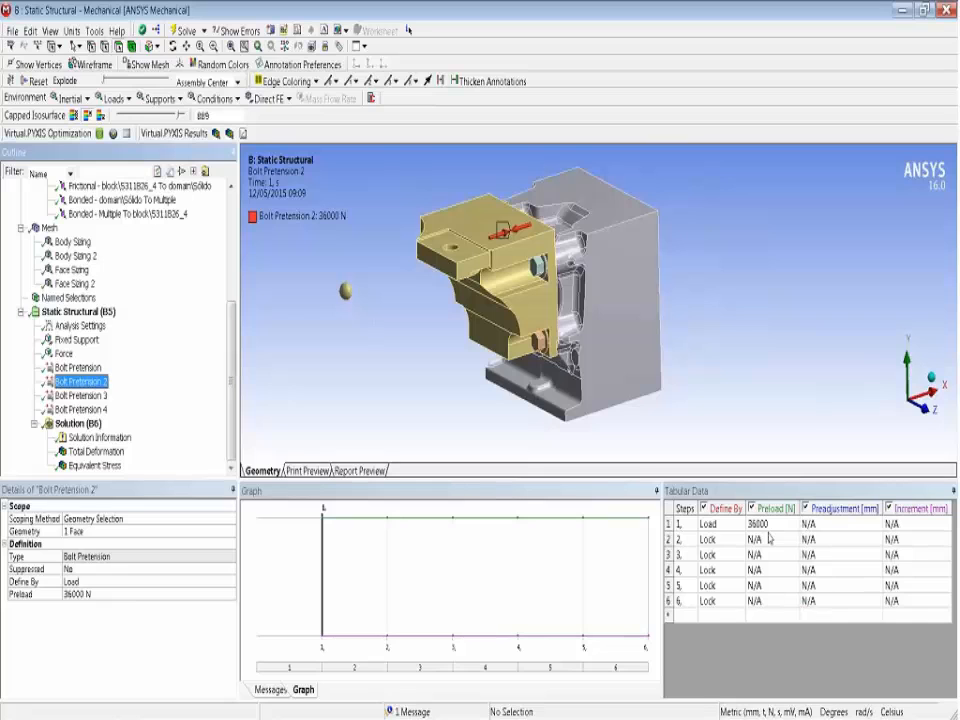
{"action": "key", "text": "Down"}
{"action": "key", "text": "Down"}
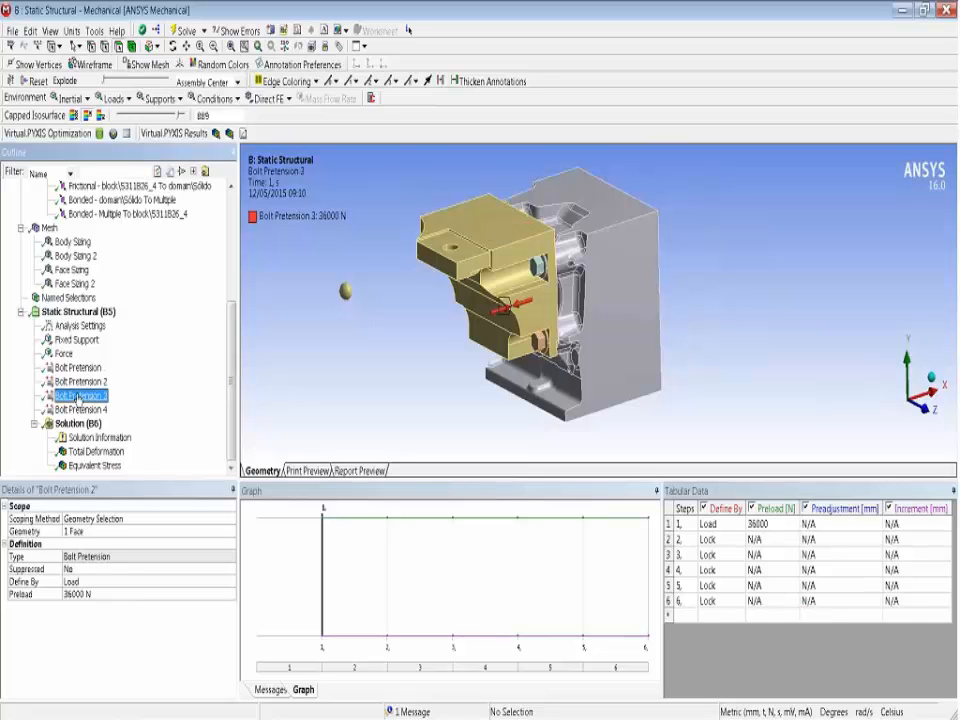
{"action": "left_click_drag", "start_coordinate": [446, 363], "coordinate": [526, 334]}
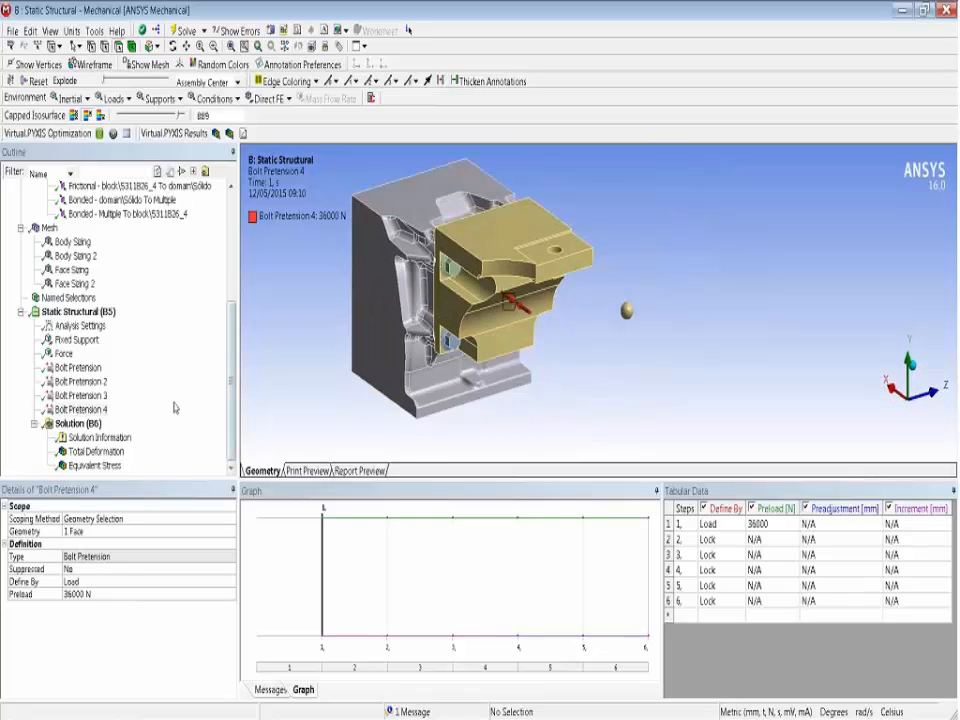
Step: Examine the Total Deformation result and its time history, and the Equivalent Stress around the bolted joints
{"action": "left_click", "coordinate": [119, 454]}
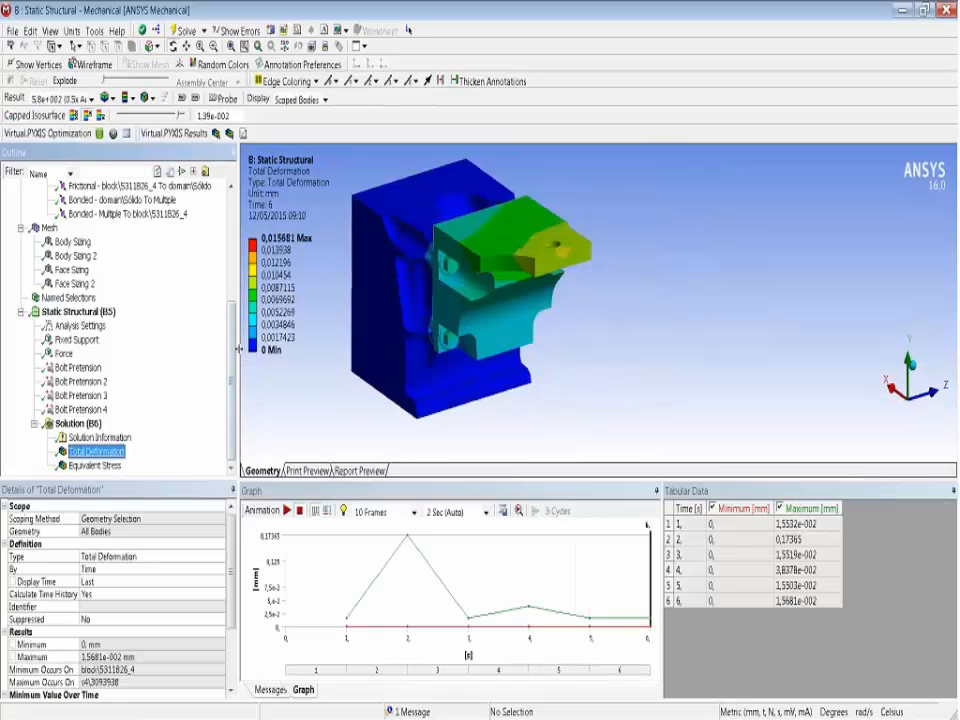
{"action": "left_click_drag", "start_coordinate": [407, 332], "coordinate": [600, 290]}
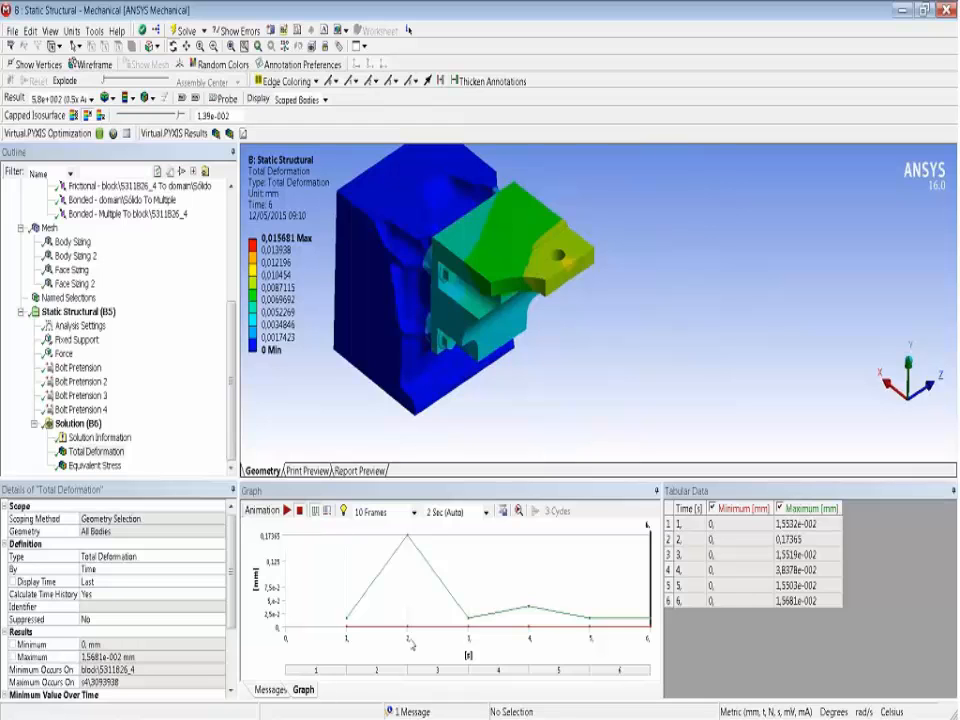
{"action": "left_click", "coordinate": [95, 466]}
{"action": "middle_click_drag", "start_coordinate": [448, 285], "coordinate": [488, 317], "text": "ctrl"}
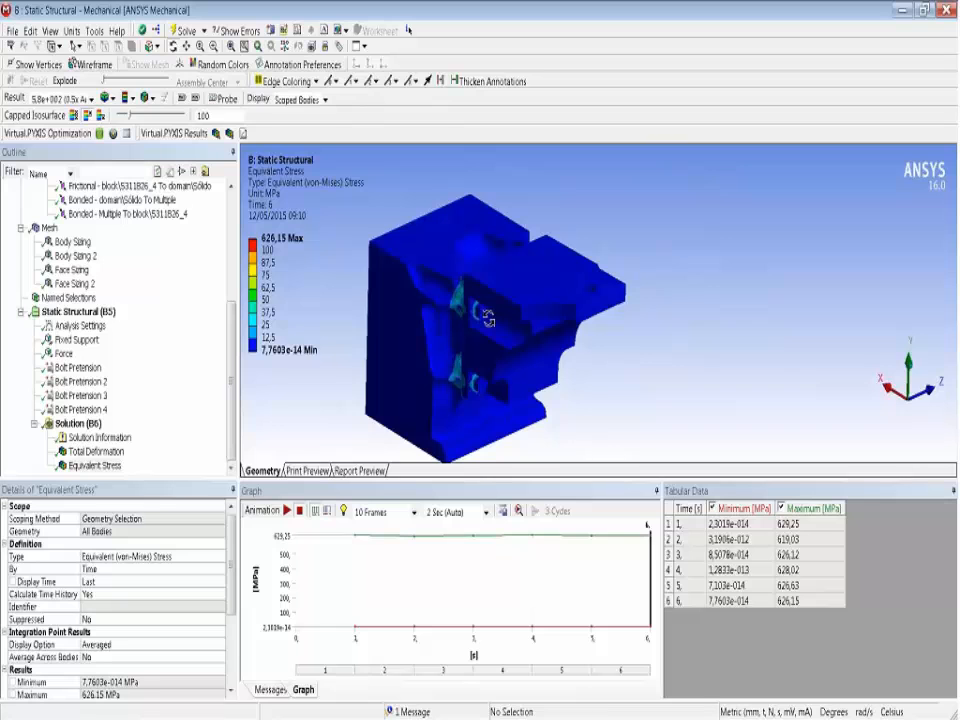
{"action": "right_click_drag", "start_coordinate": [398, 250], "coordinate": [518, 408]}
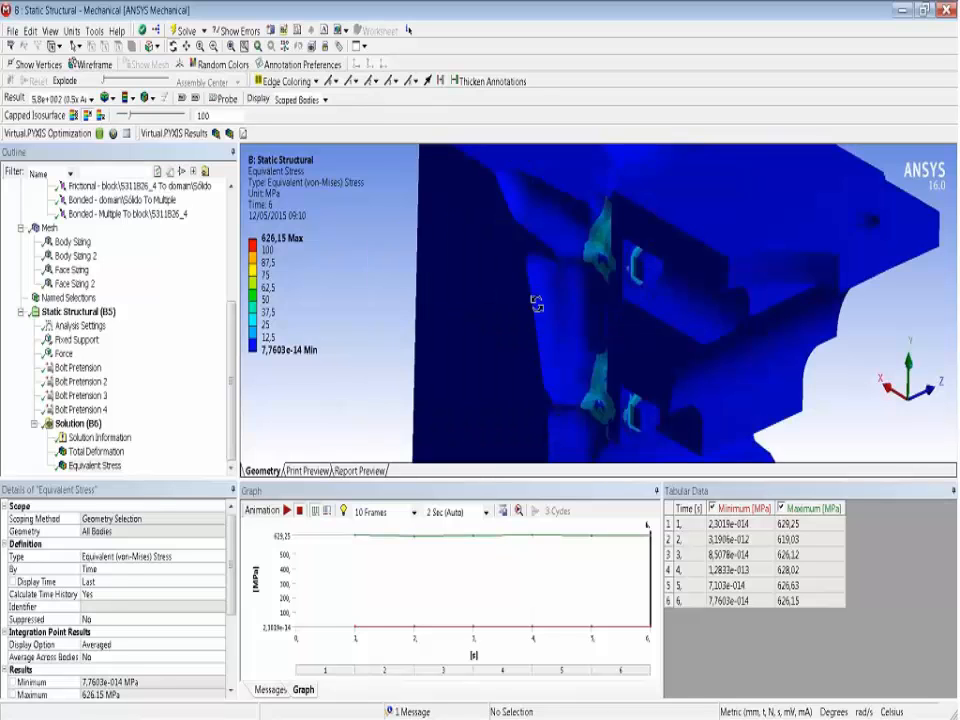
{"action": "left_click", "coordinate": [634, 263]}
{"action": "left_click_drag", "start_coordinate": [634, 263], "coordinate": [508, 287]}
{"action": "scroll", "coordinate": [497, 274], "scroll_direction": "down", "scroll_amount": 5}
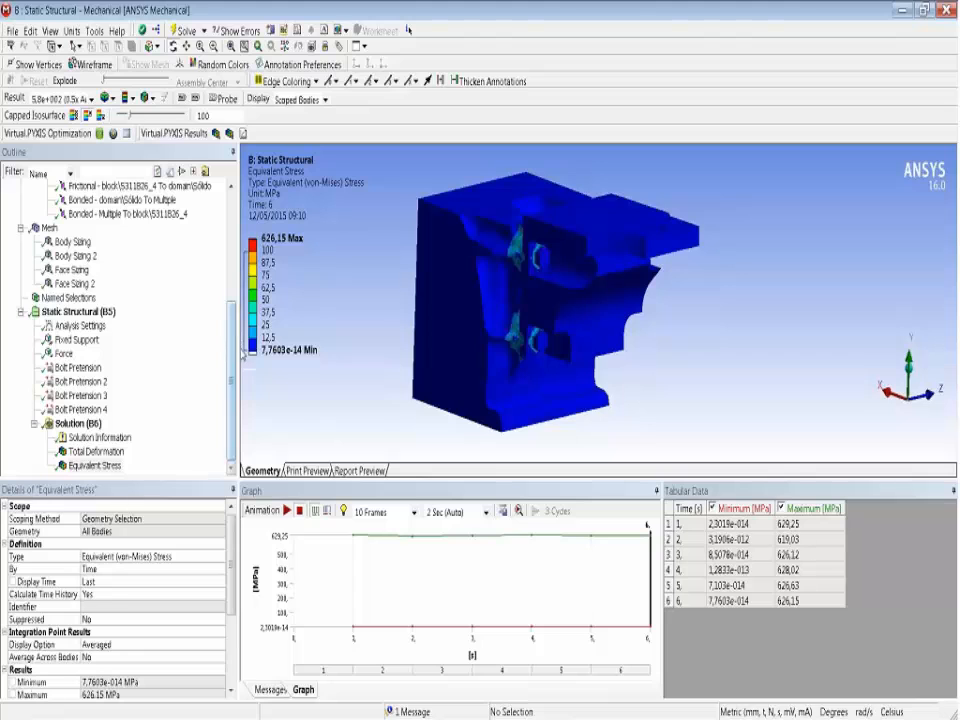
Step: Compare the tabulated load steps of the first Bolt Pretension with those of the Force load
{"action": "left_click", "coordinate": [77, 367]}
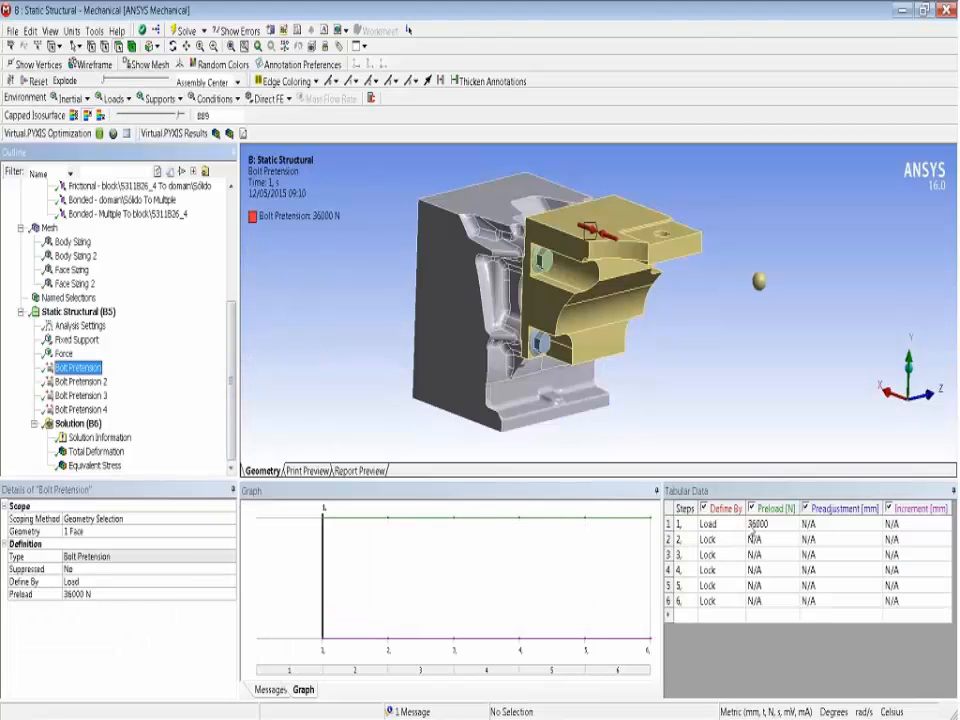
{"action": "left_click", "coordinate": [725, 589]}
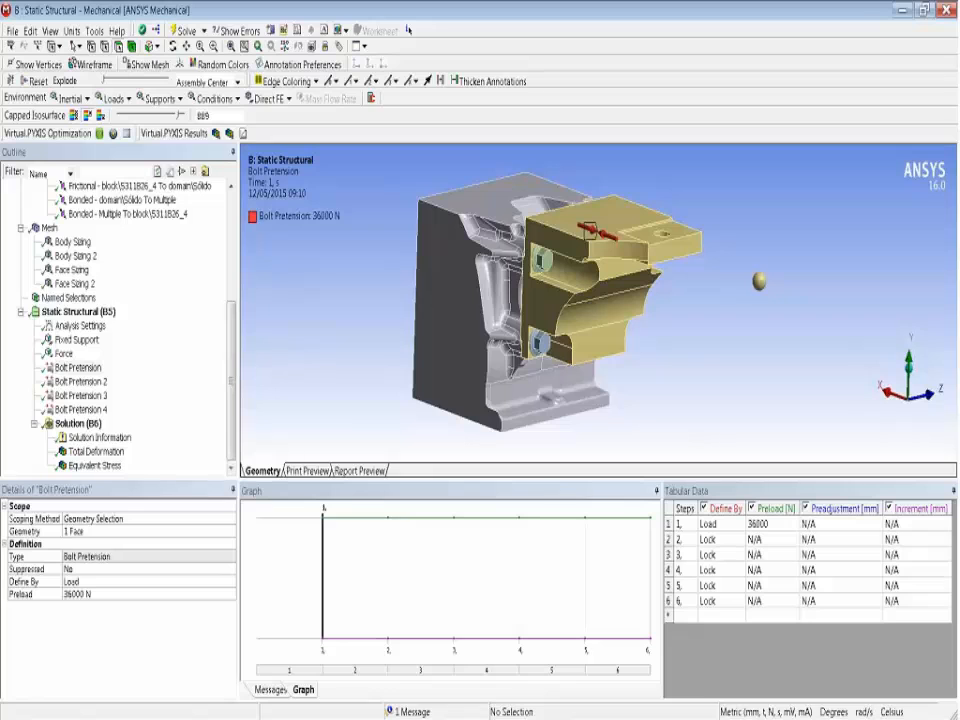
{"action": "left_click", "coordinate": [63, 353]}
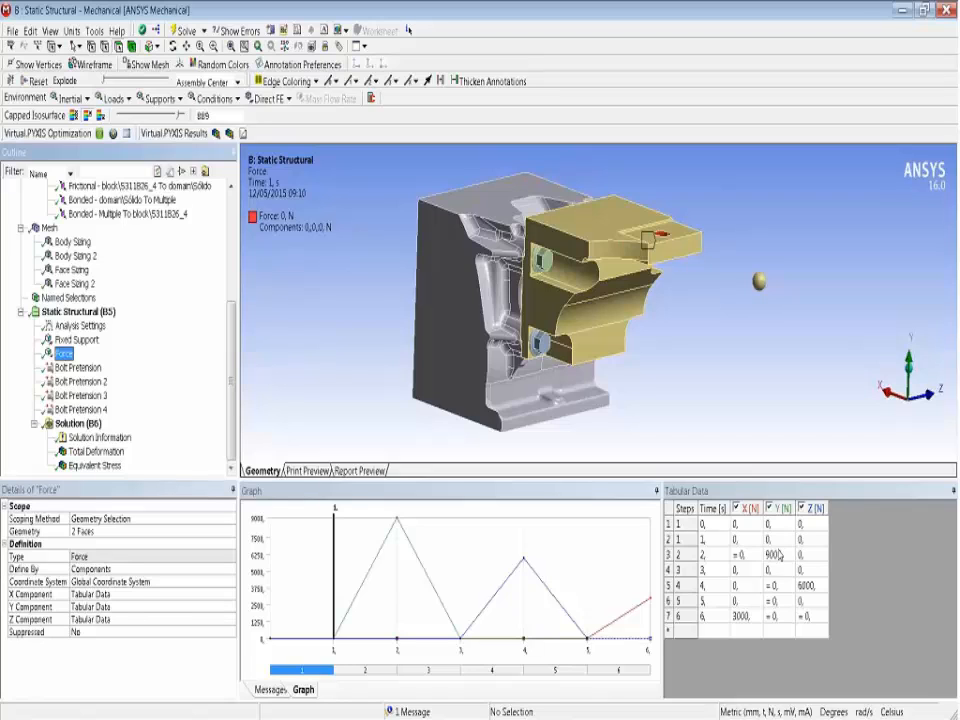
{"action": "middle_click_drag", "start_coordinate": [573, 308], "coordinate": [494, 273]}
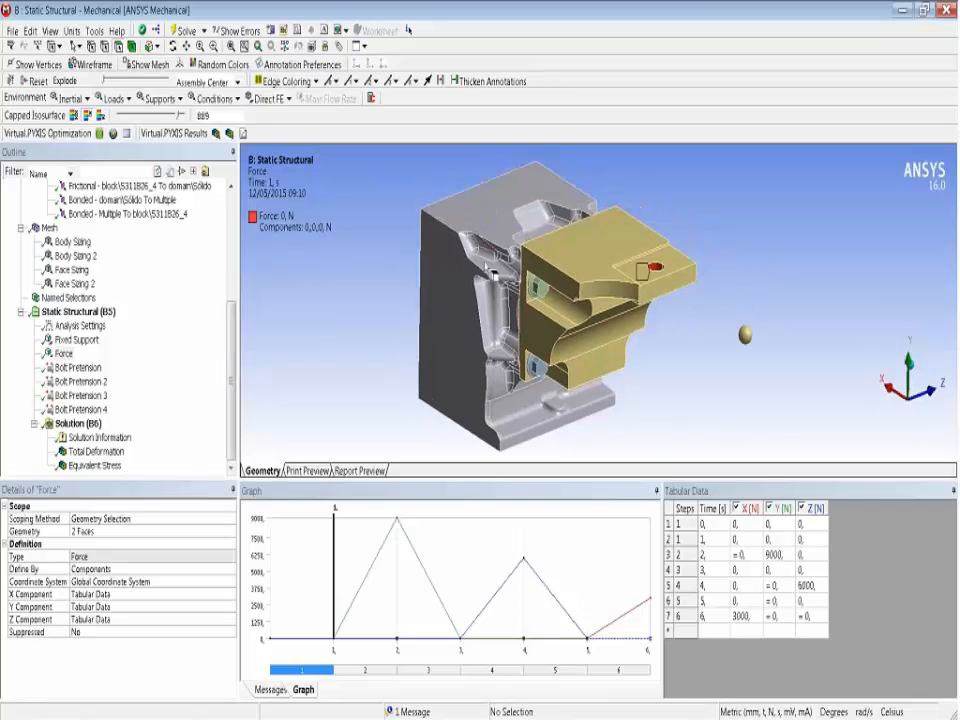
Step: Switch to Workbench and add a Virtual.PYXIS system that shares the Static Structural system's engineering data, geometry and model
{"action": "key", "text": "alt+Tab"}
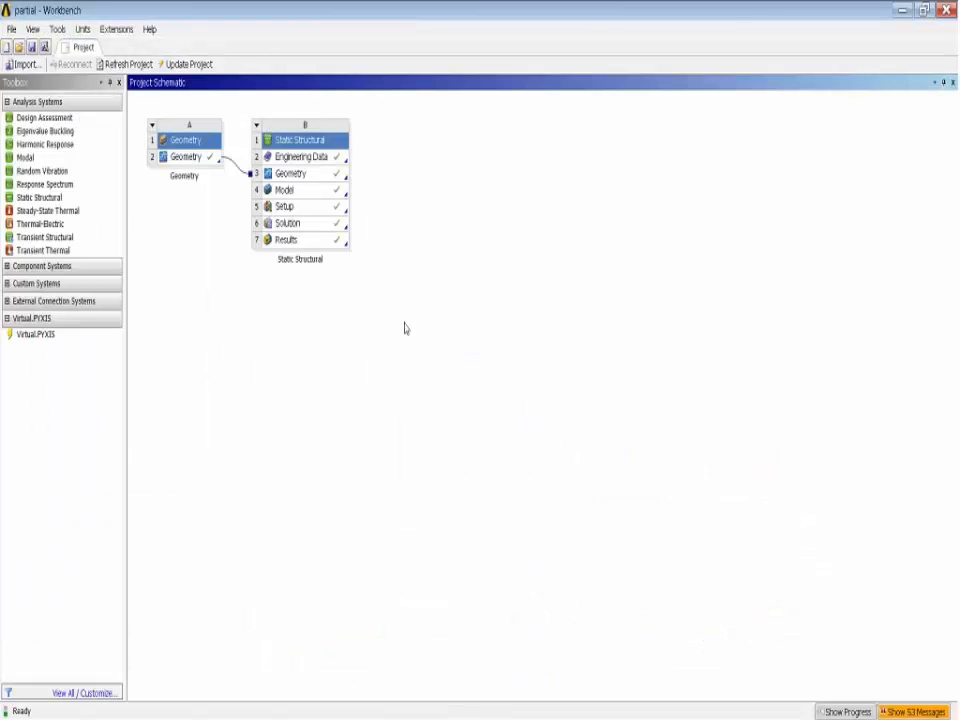
{"action": "left_click", "coordinate": [60, 335]}
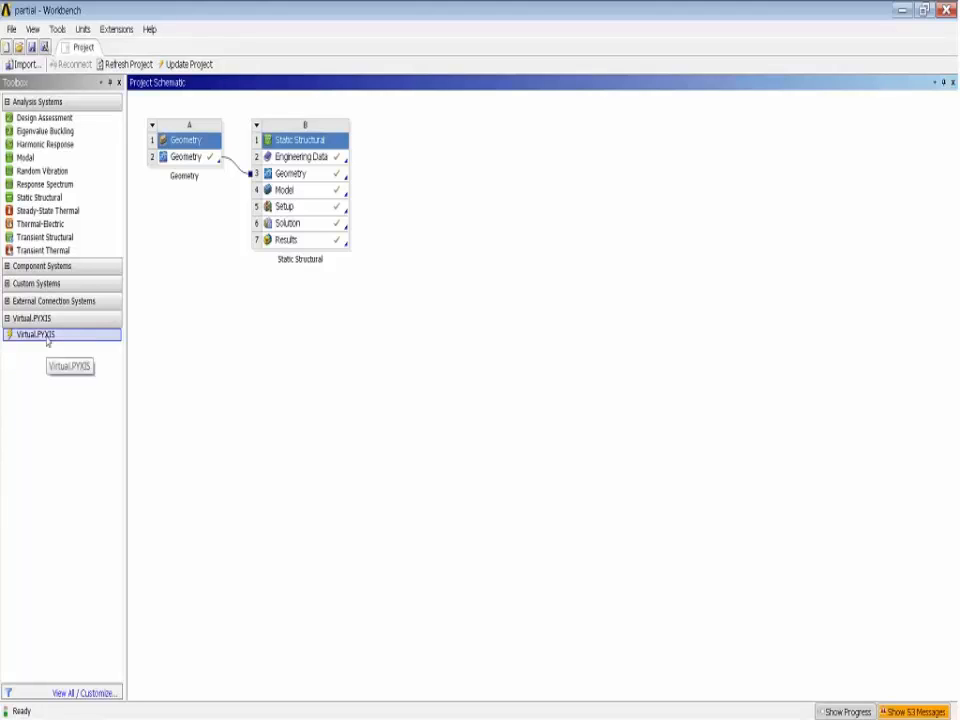
{"action": "left_click_drag", "start_coordinate": [47, 342], "coordinate": [418, 221]}
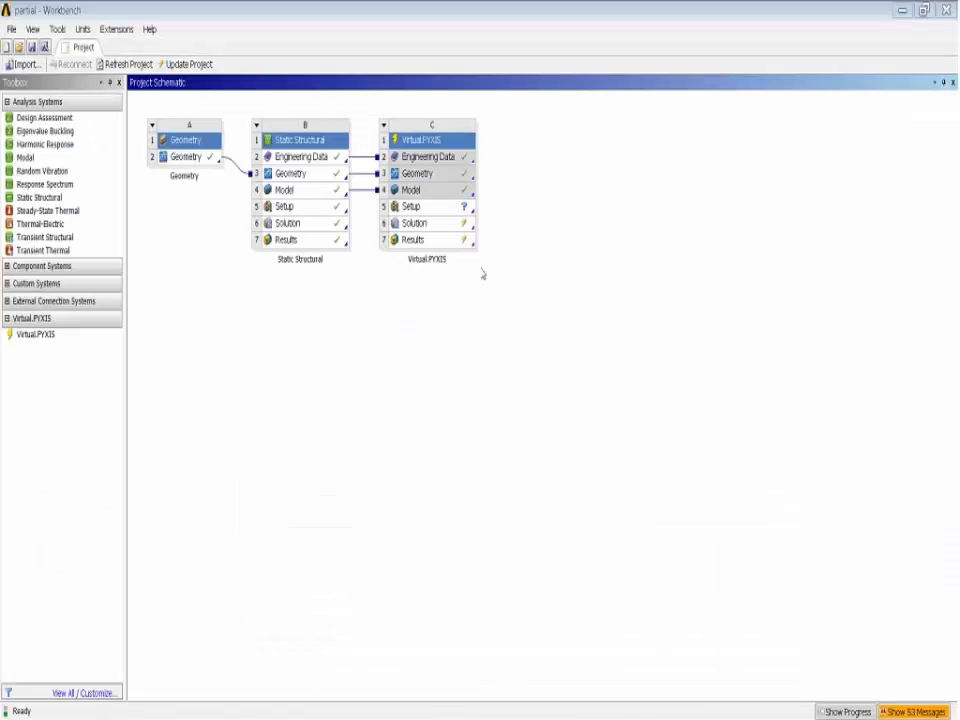
Step: Open the Setup of the new Virtual.PYXIS system in Mechanical
{"action": "left_click", "coordinate": [461, 208]}
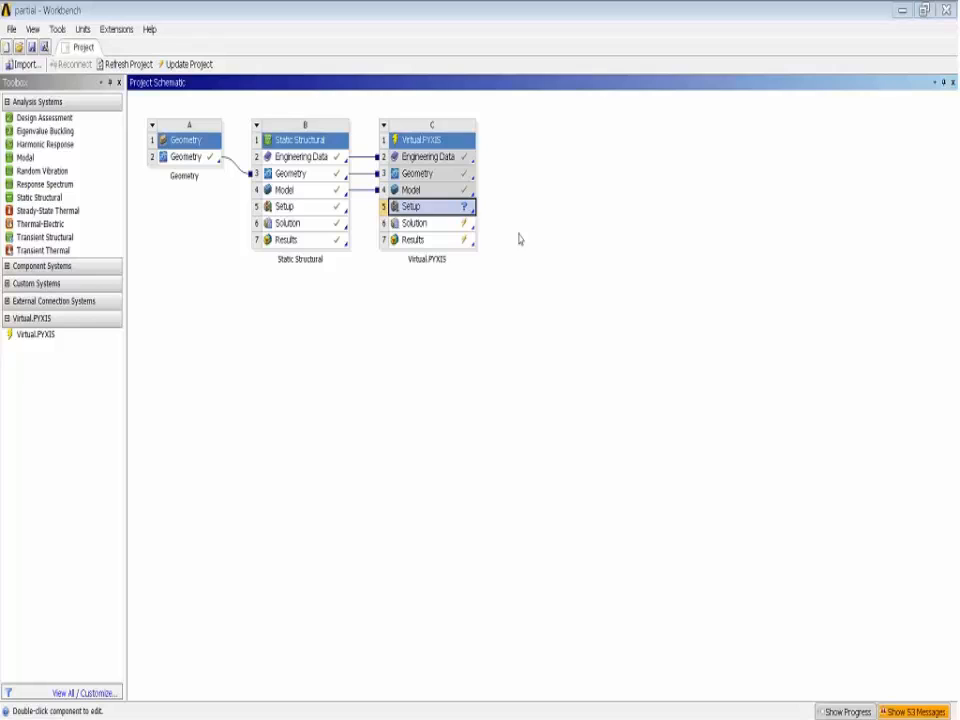
{"action": "left_click", "coordinate": [455, 190]}
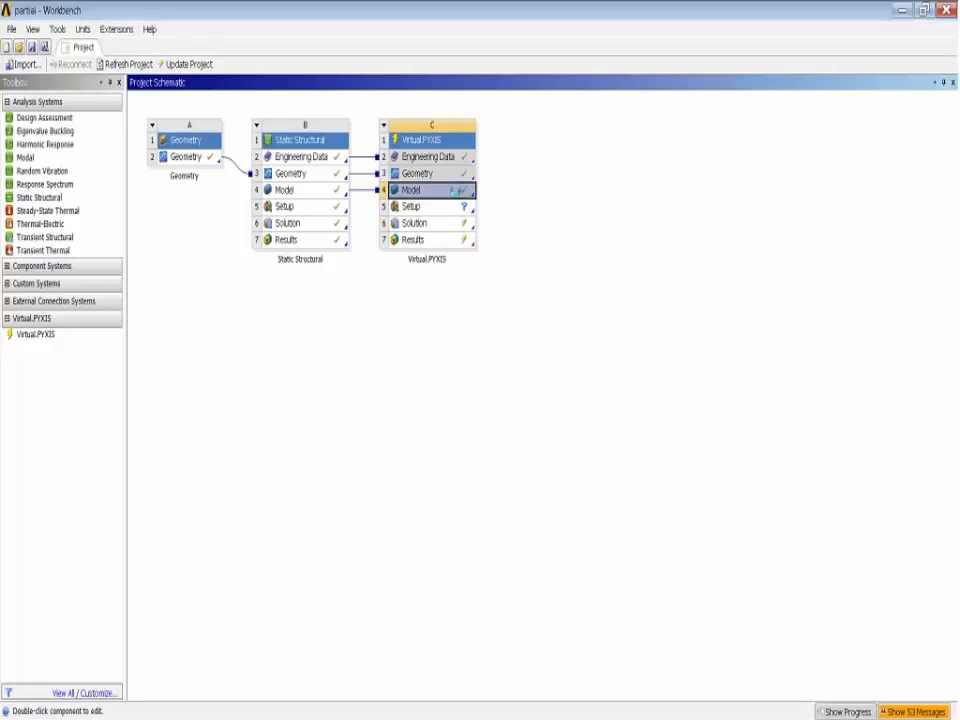
{"action": "double_click", "coordinate": [463, 207]}
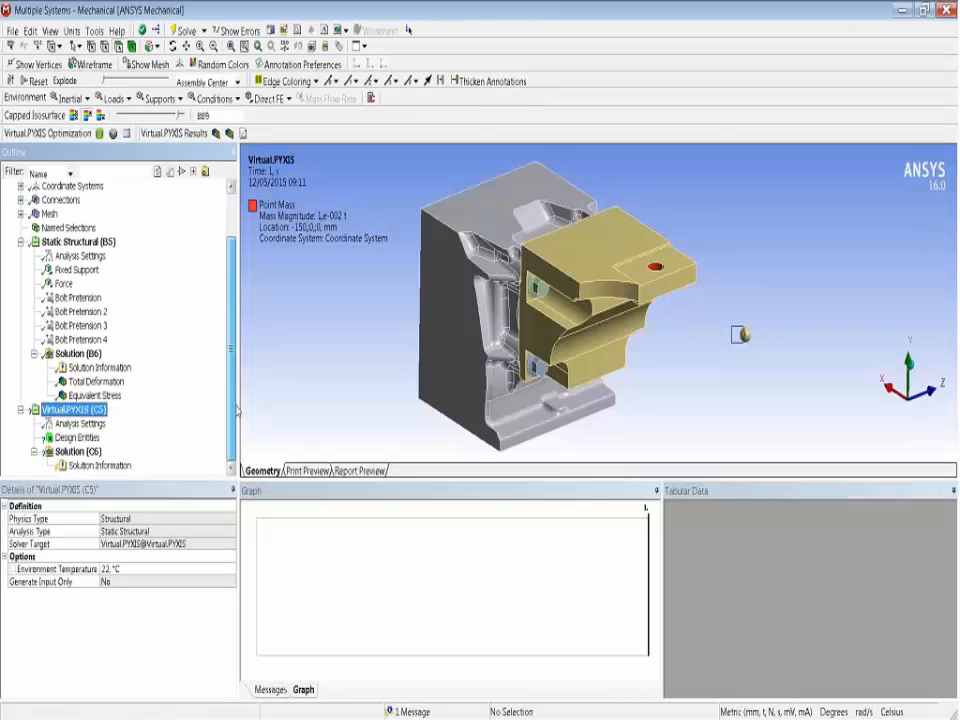
Step: Collapse the Static Structural branch of the model tree and enlarge the graphics area
{"action": "scroll", "coordinate": [31, 297], "scroll_direction": "up", "scroll_amount": 2}
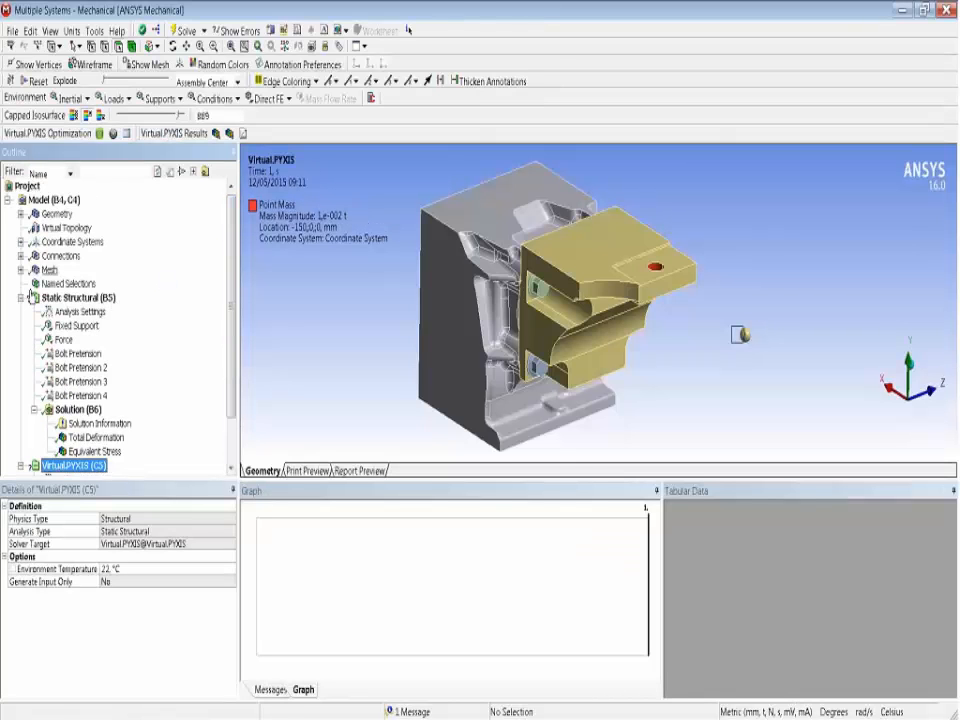
{"action": "left_click", "coordinate": [22, 297]}
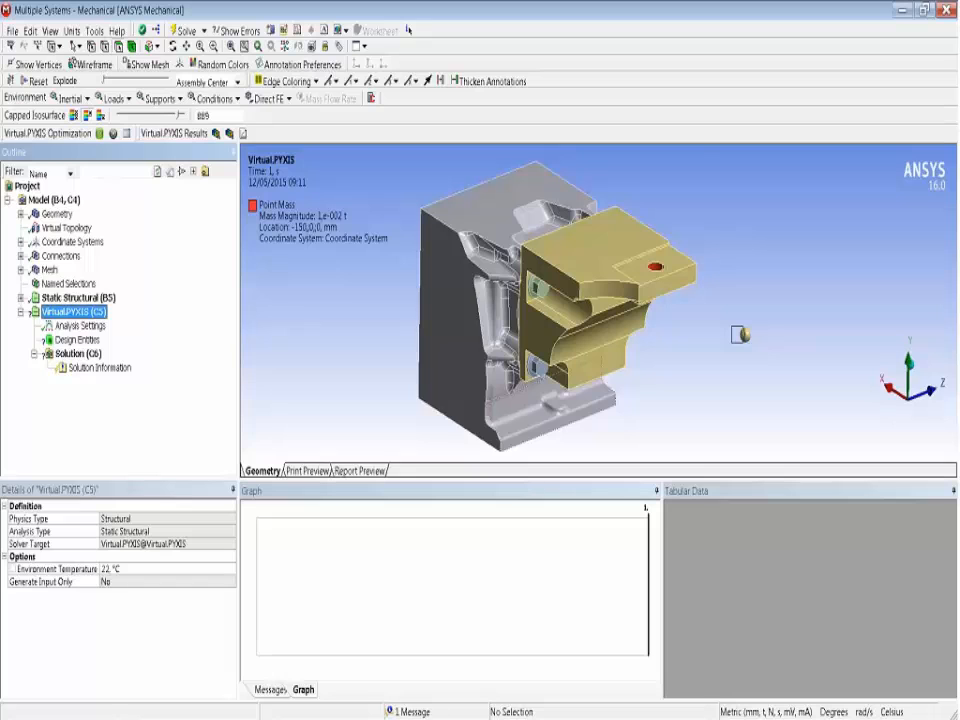
{"action": "left_click_drag", "start_coordinate": [448, 480], "coordinate": [448, 623]}
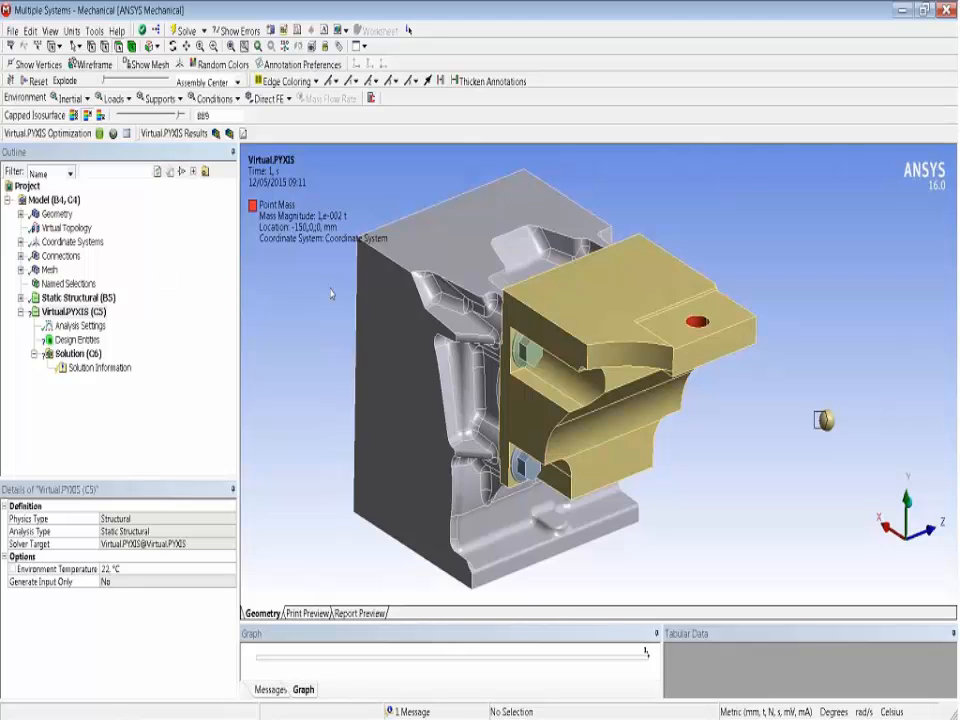
Step: Review the Virtual.PYXIS Analysis Settings and set the topology optimization's Minimum Radius option to Manual
{"action": "left_click", "coordinate": [81, 328]}
{"action": "middle_click_drag", "start_coordinate": [474, 344], "coordinate": [397, 342]}
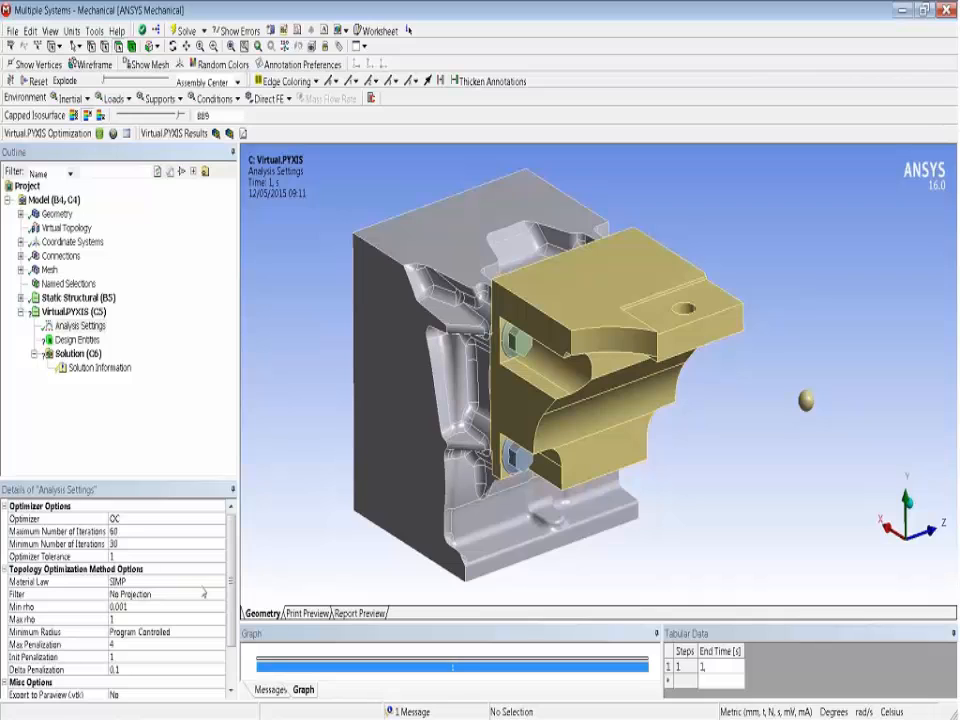
{"action": "left_click", "coordinate": [130, 632]}
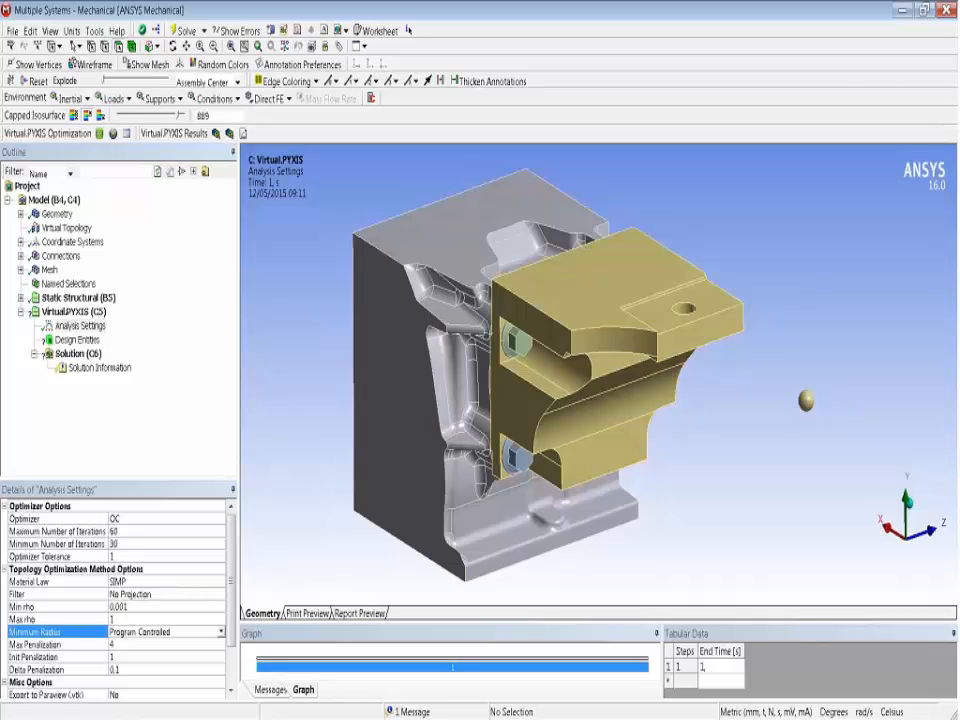
{"action": "left_click", "coordinate": [220, 632]}
{"action": "left_click", "coordinate": [158, 658]}
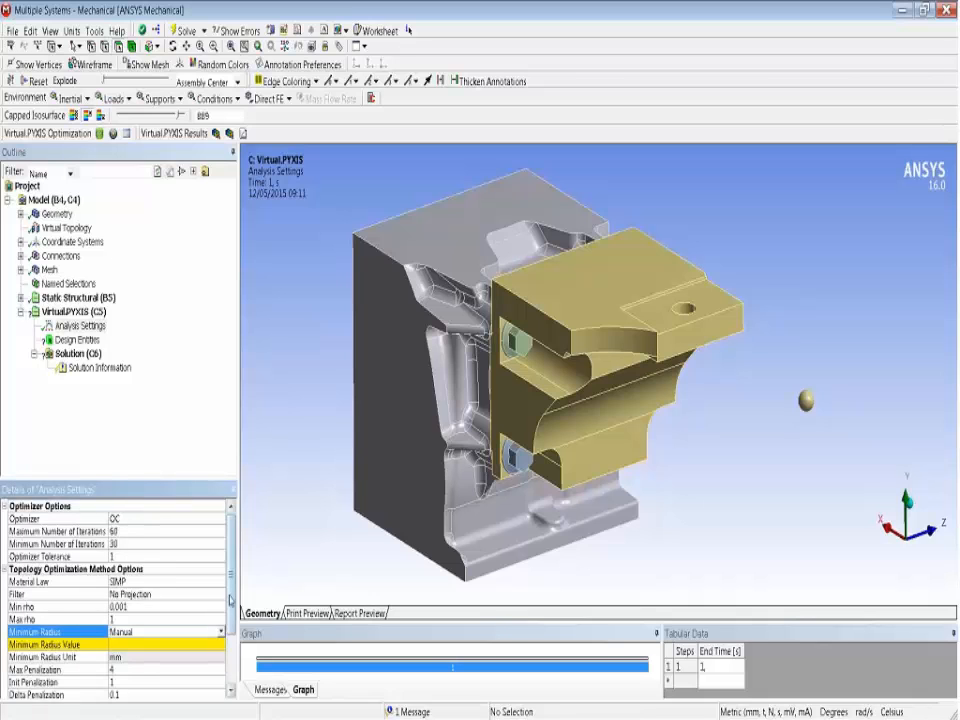
{"action": "scroll", "coordinate": [236, 604], "scroll_direction": "down", "scroll_amount": 2}
{"action": "scroll", "coordinate": [236, 604], "scroll_direction": "down", "scroll_amount": 1}
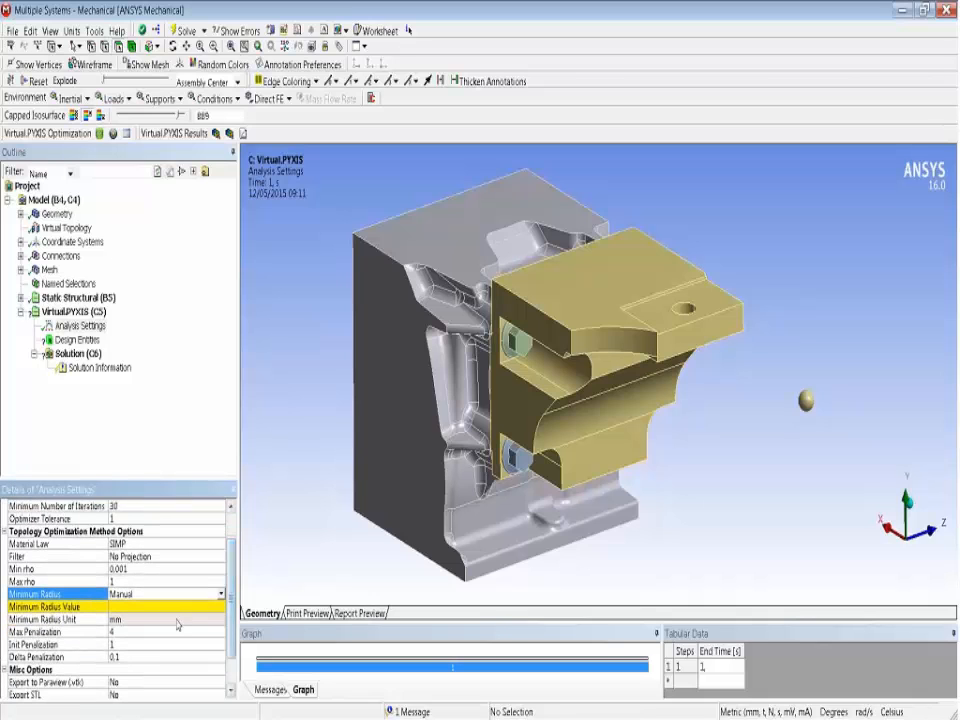
Step: Check the element size in Body Sizing and Body Sizing 2 and return to the Virtual.PYXIS Analysis Settings
{"action": "left_click", "coordinate": [20, 270]}
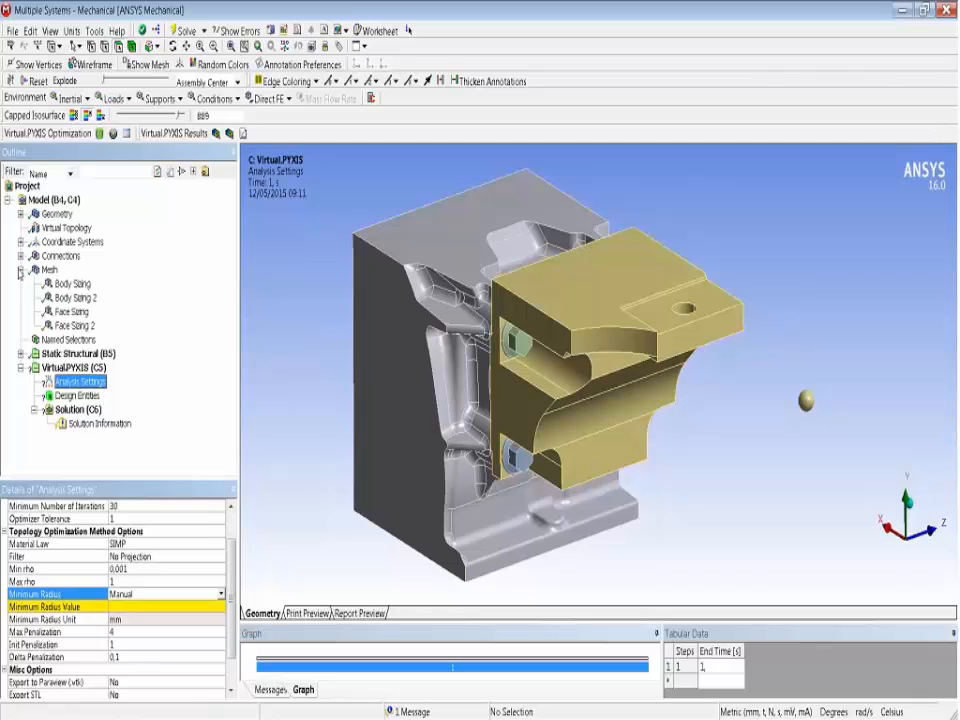
{"action": "left_click", "coordinate": [71, 285]}
{"action": "left_click", "coordinate": [70, 299]}
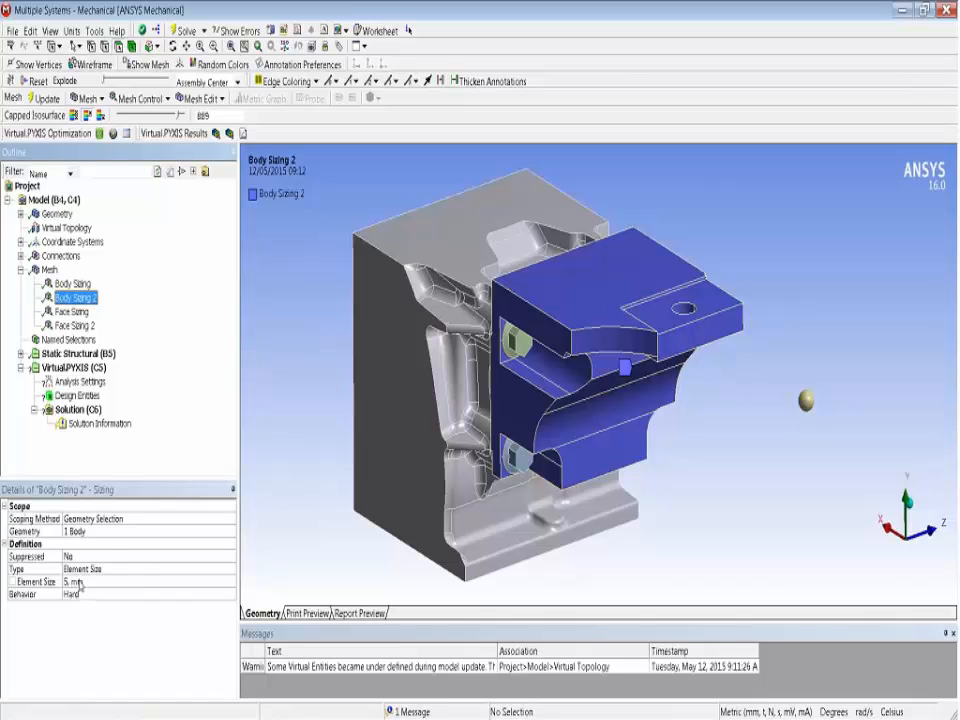
{"action": "left_click", "coordinate": [84, 382]}
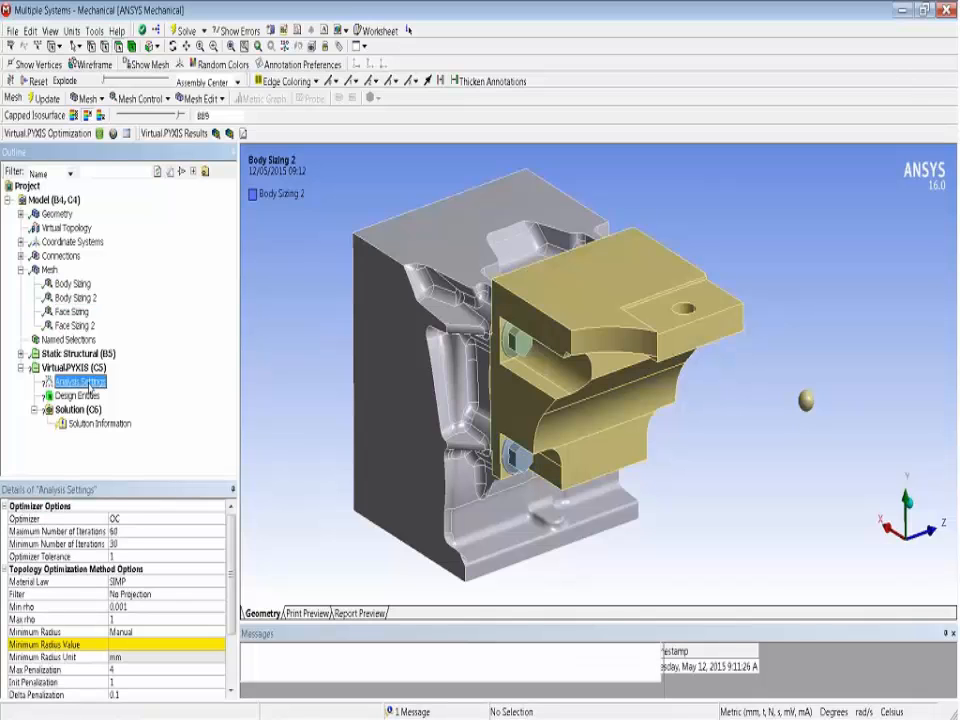
Step: Set the topology optimization's Minimum Radius Value to 10 mm
{"action": "left_click", "coordinate": [135, 647]}
{"action": "type", "text": "10"}
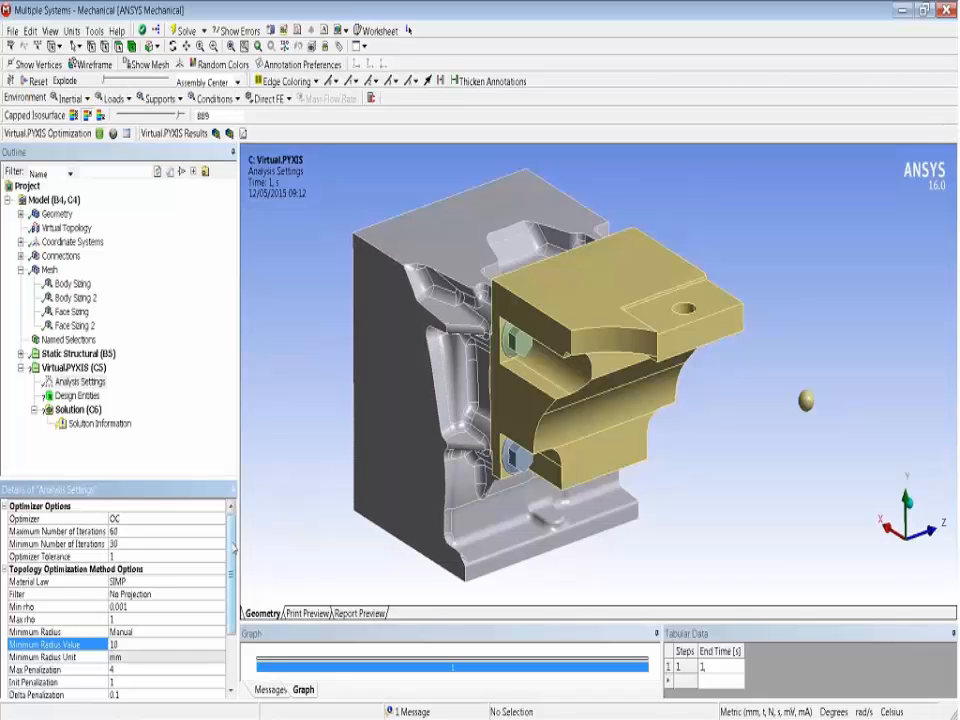
{"action": "scroll", "coordinate": [231, 580], "scroll_direction": "down", "scroll_amount": 2}
{"action": "scroll", "coordinate": [231, 580], "scroll_direction": "down", "scroll_amount": 1}
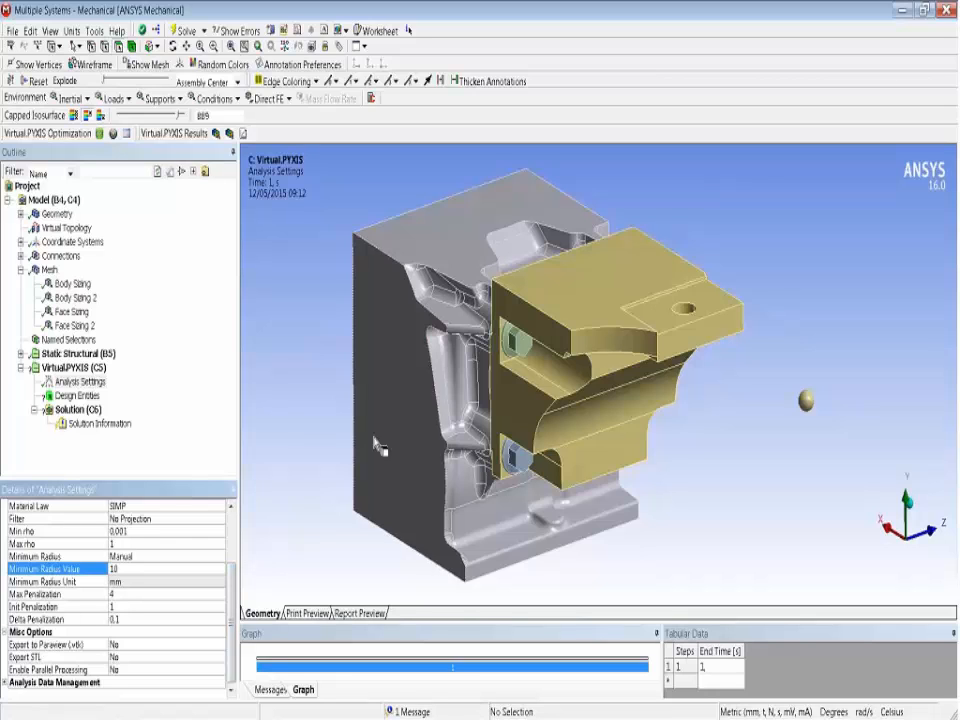
{"action": "middle_click_drag", "start_coordinate": [512, 365], "coordinate": [503, 365], "text": "ctrl"}
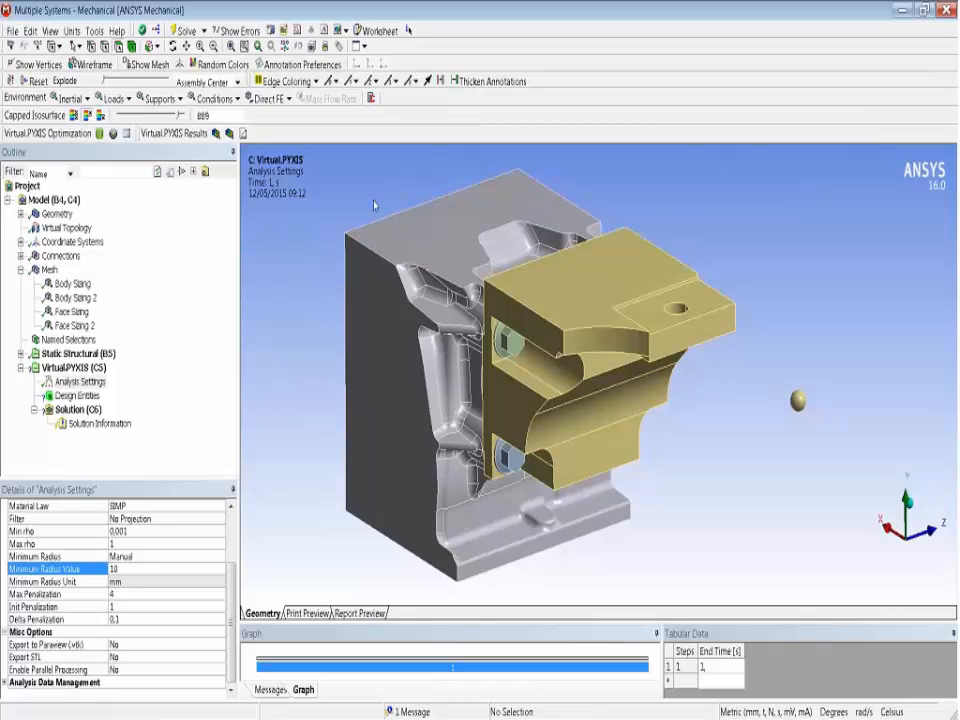
{"action": "mouse_move", "coordinate": [370, 192]}
{"action": "middle_mouse_down", "text": "ctrl"}
{"action": "mouse_move", "coordinate": [355, 197]}
{"action": "mouse_move", "coordinate": [420, 193]}
{"action": "mouse_move", "coordinate": [370, 185]}
{"action": "middle_mouse_up", "text": "ctrl"}
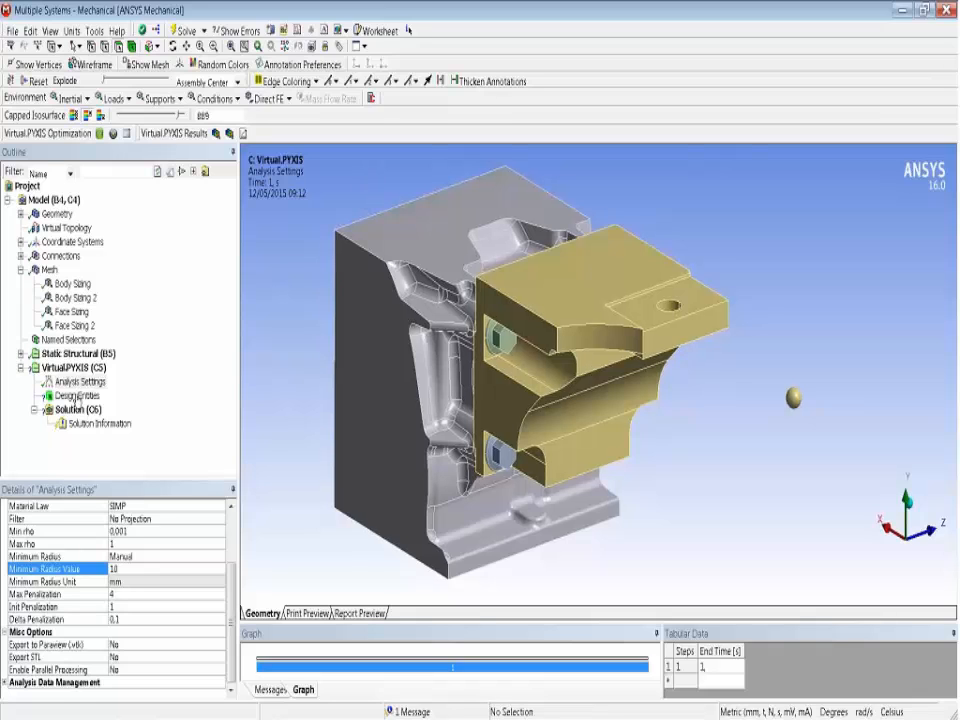
Step: Set Export STL to Yes in the Misc Options of the Virtual.PYXIS Analysis Settings
{"action": "left_click_drag", "start_coordinate": [233, 592], "coordinate": [241, 606]}
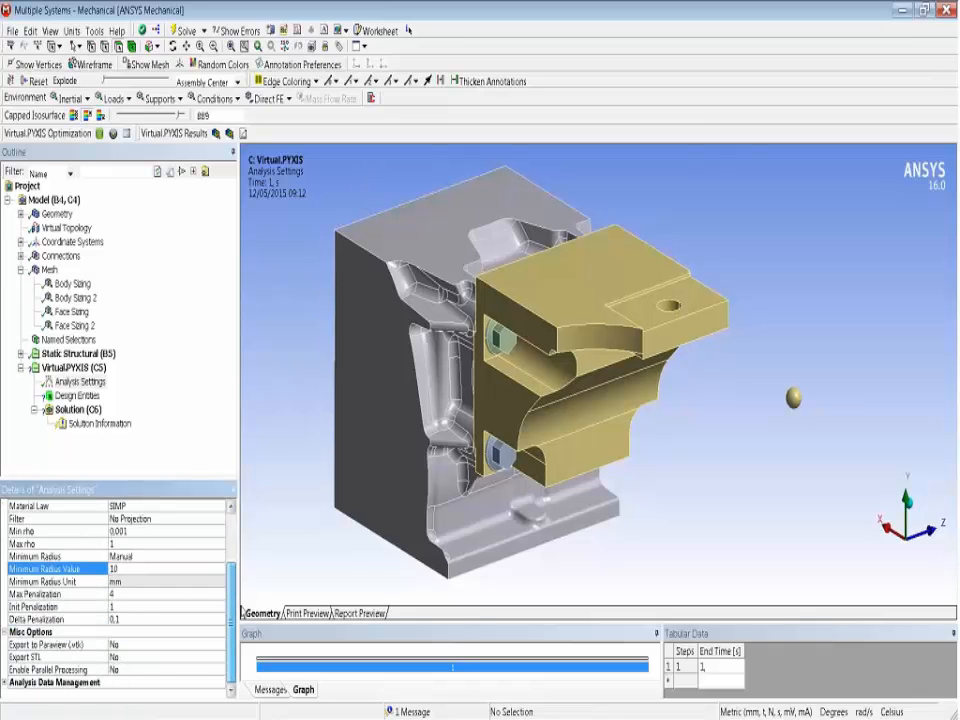
{"action": "left_click", "coordinate": [145, 656]}
{"action": "left_click", "coordinate": [221, 658]}
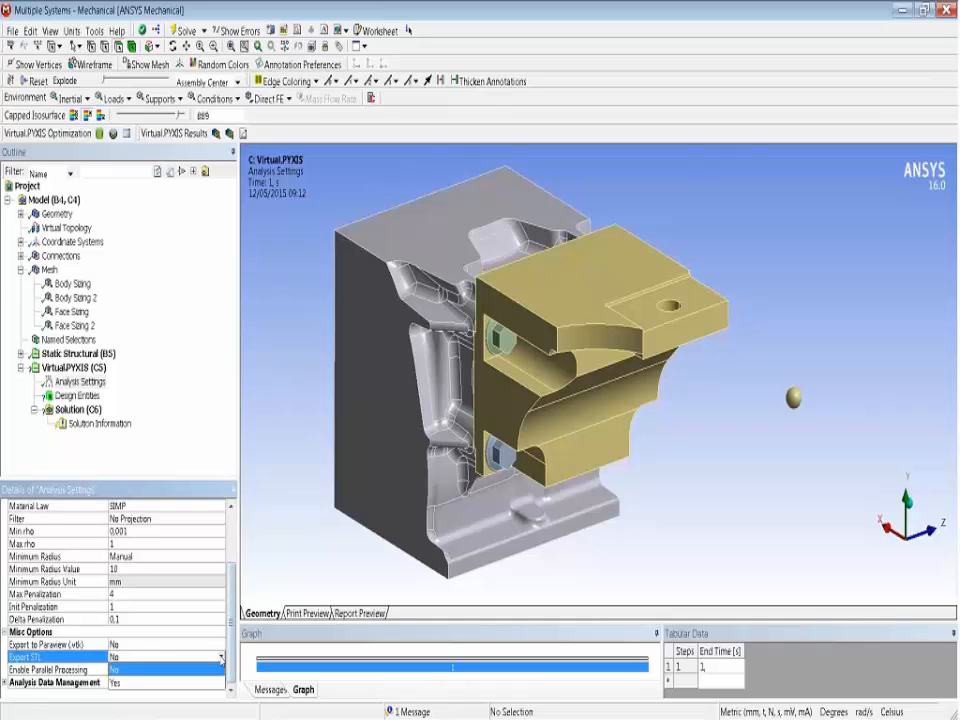
{"action": "left_click", "coordinate": [182, 683]}
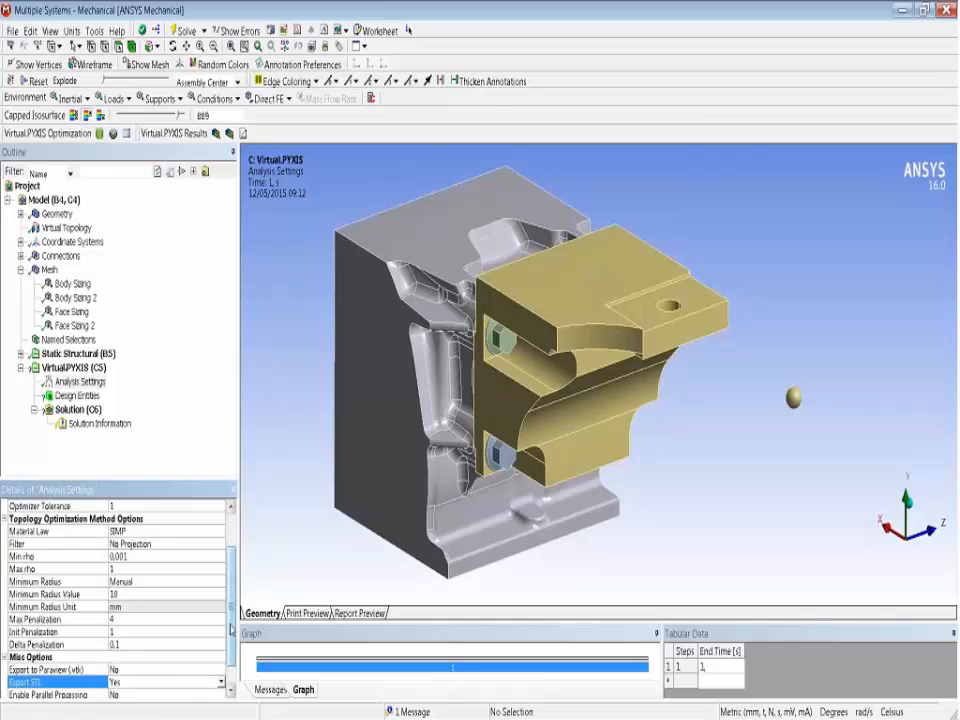
{"action": "scroll", "coordinate": [231, 629], "scroll_direction": "down", "scroll_amount": 1}
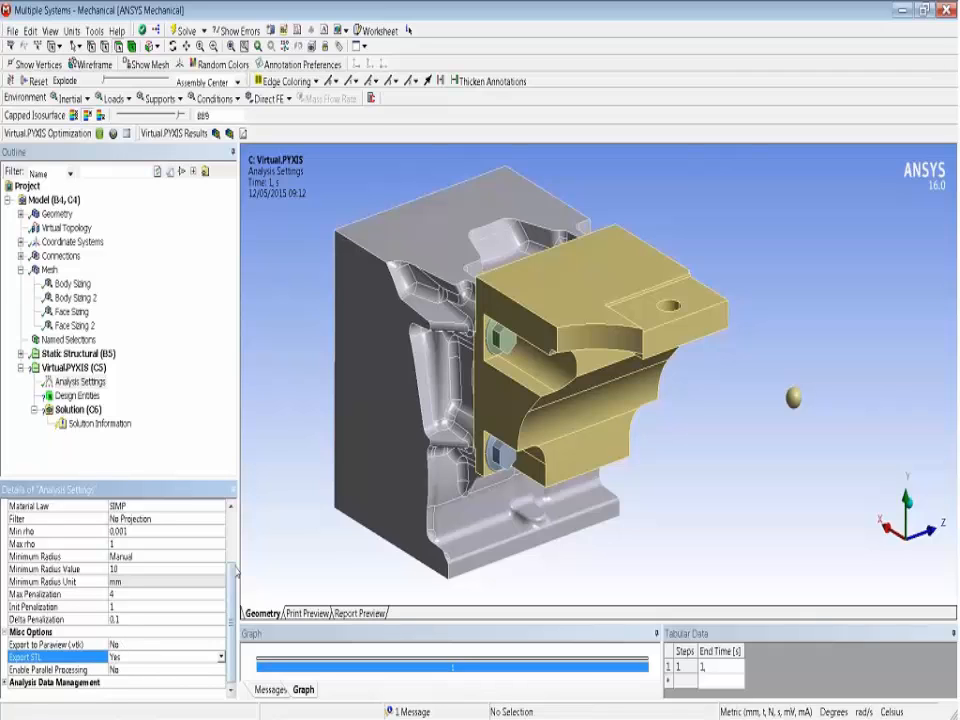
Step: Try other values for the Minimum Number of Iterations and set it back to 30
{"action": "scroll", "coordinate": [118, 548], "scroll_direction": "up", "scroll_amount": 2}
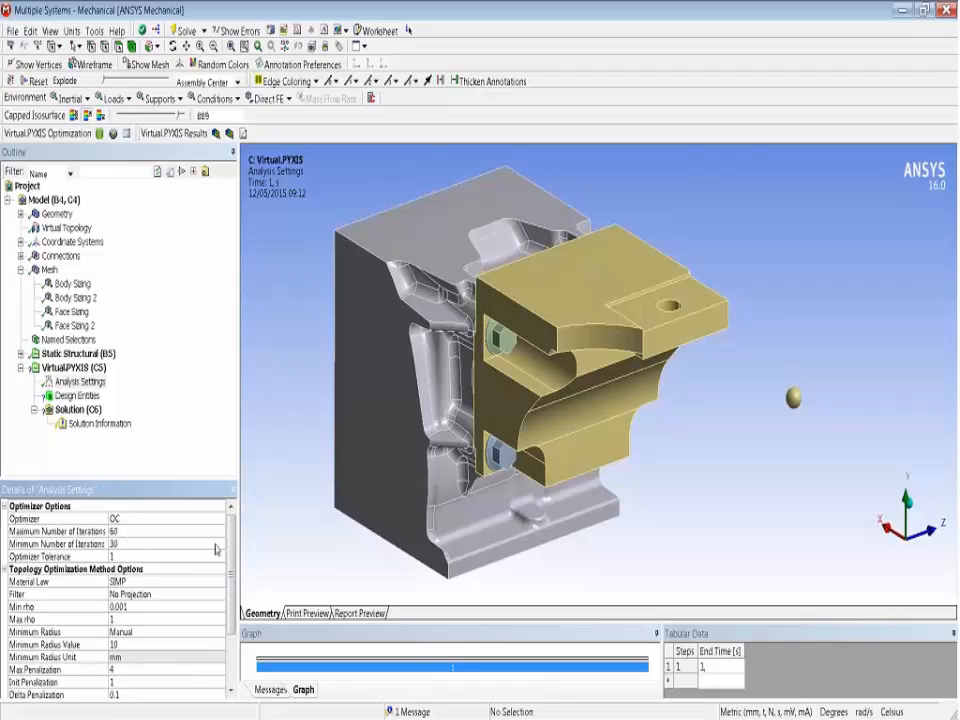
{"action": "left_click", "coordinate": [140, 540]}
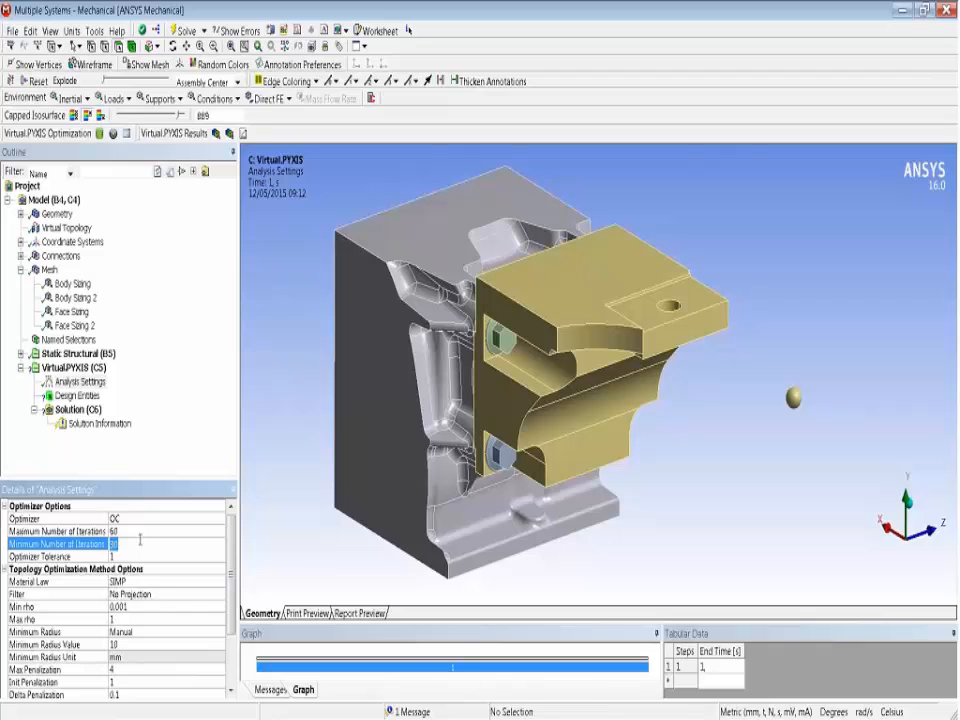
{"action": "type", "text": "40"}
{"action": "type", "text": "20"}
{"action": "key", "text": "Return"}
{"action": "left_click", "coordinate": [177, 540]}
{"action": "type", "text": "30"}
{"action": "key", "text": "Return"}
{"action": "scroll", "coordinate": [232, 575], "scroll_direction": "down", "scroll_amount": 1}
{"action": "scroll", "coordinate": [232, 575], "scroll_direction": "down", "scroll_amount": 2}
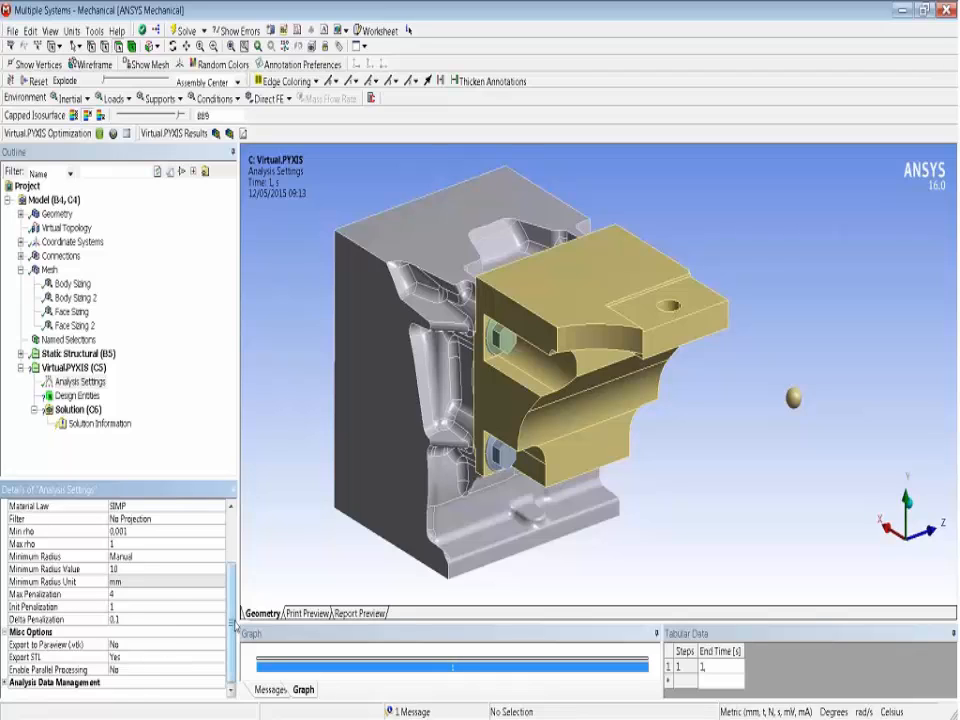
{"action": "scroll", "coordinate": [230, 565], "scroll_direction": "up", "scroll_amount": 3}
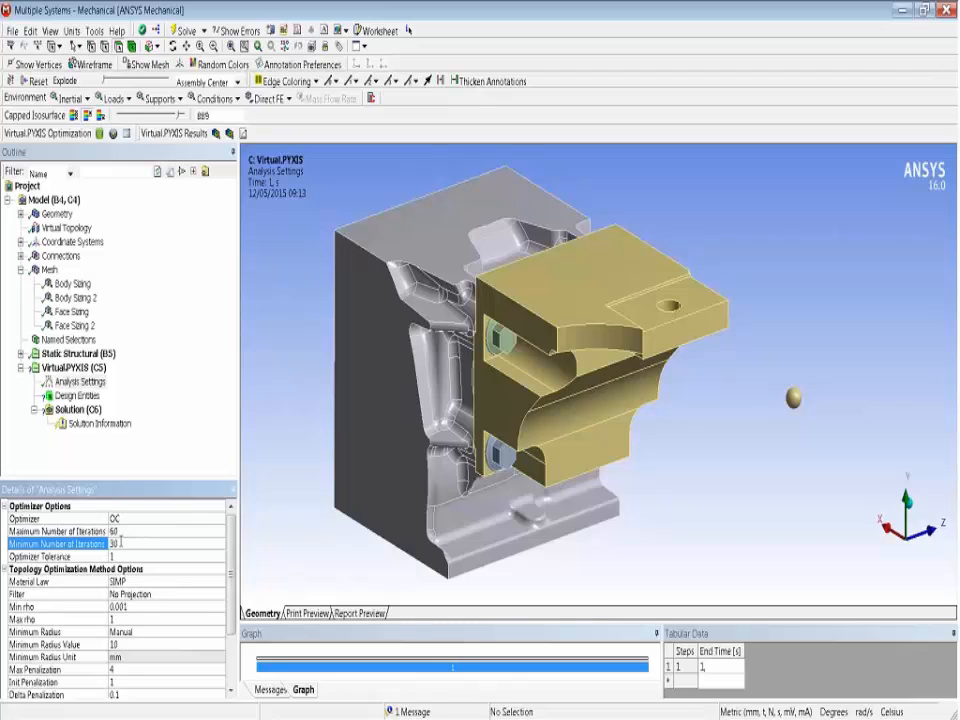
Step: Enable parallel processing for the topology optimization with the Number of Processors set to 4
{"action": "scroll", "coordinate": [119, 543], "scroll_direction": "down", "scroll_amount": 3}
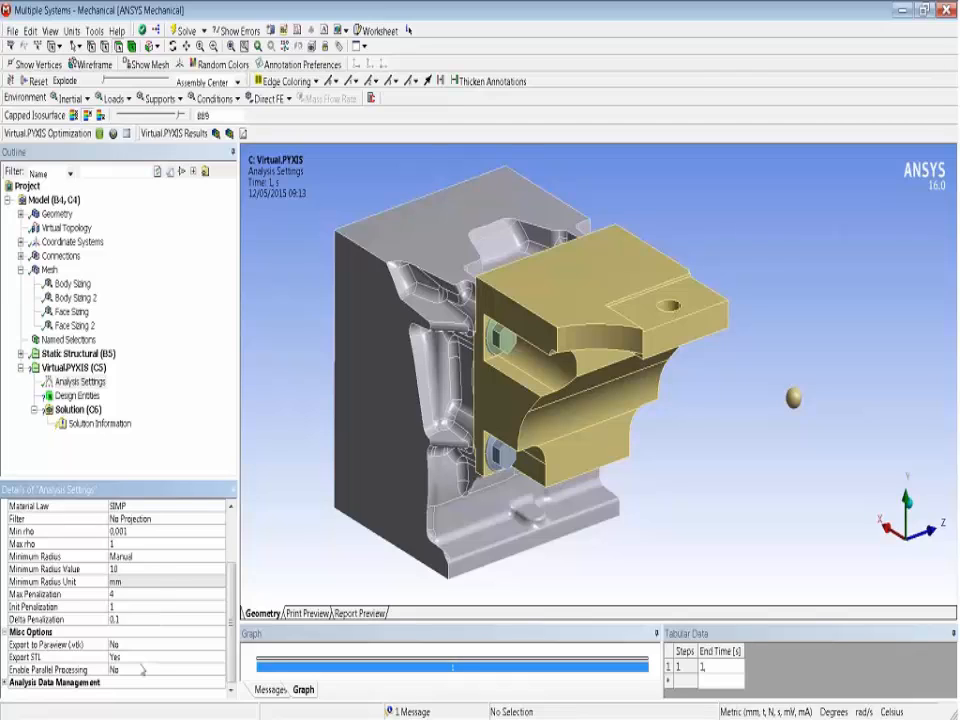
{"action": "left_click", "coordinate": [220, 673]}
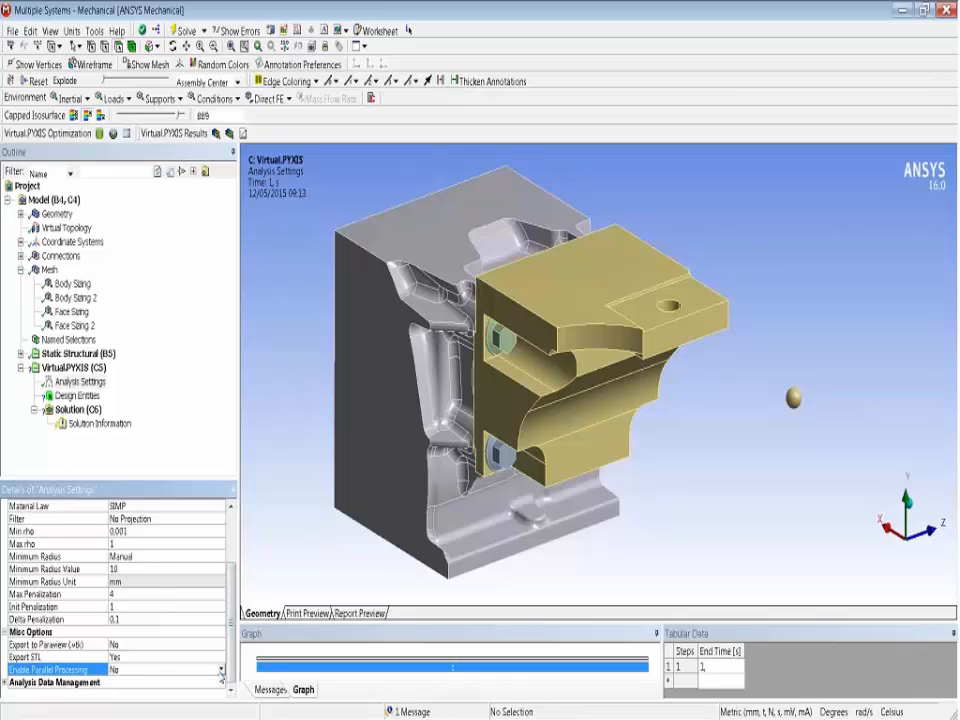
{"action": "left_click", "coordinate": [221, 672]}
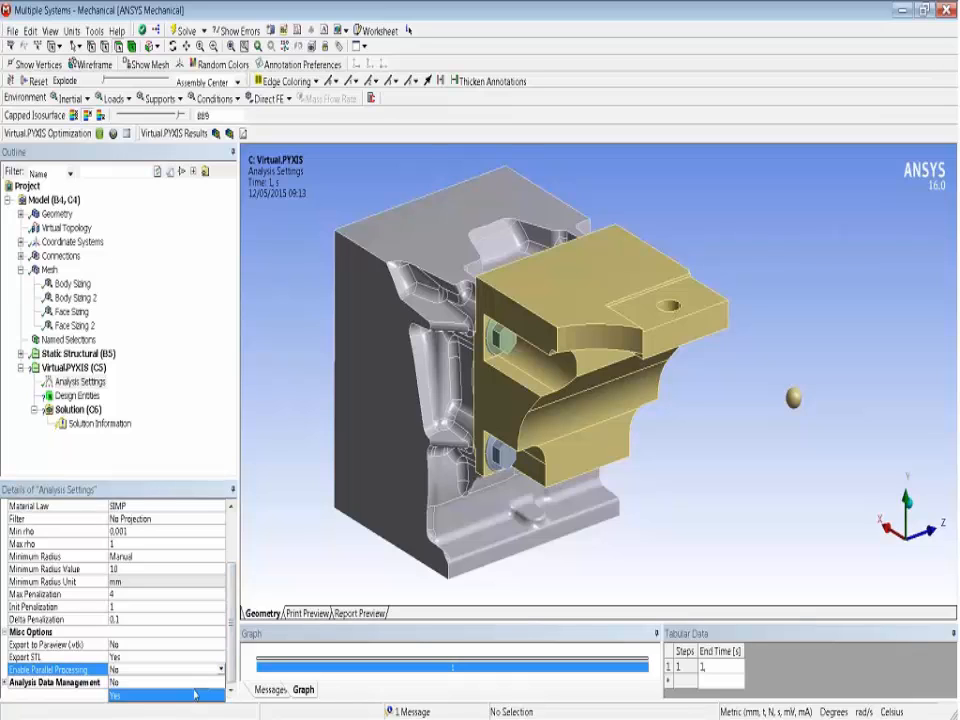
{"action": "left_click", "coordinate": [195, 694]}
{"action": "scroll", "coordinate": [183, 672], "scroll_direction": "down", "scroll_amount": 1}
{"action": "left_click", "coordinate": [183, 672]}
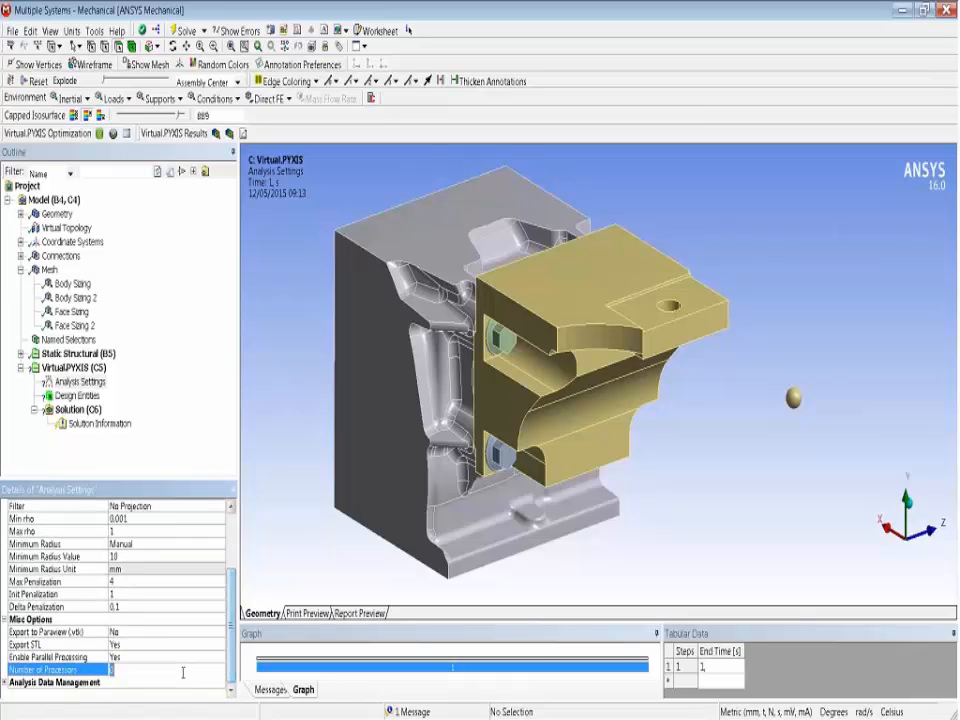
{"action": "type", "text": "4"}
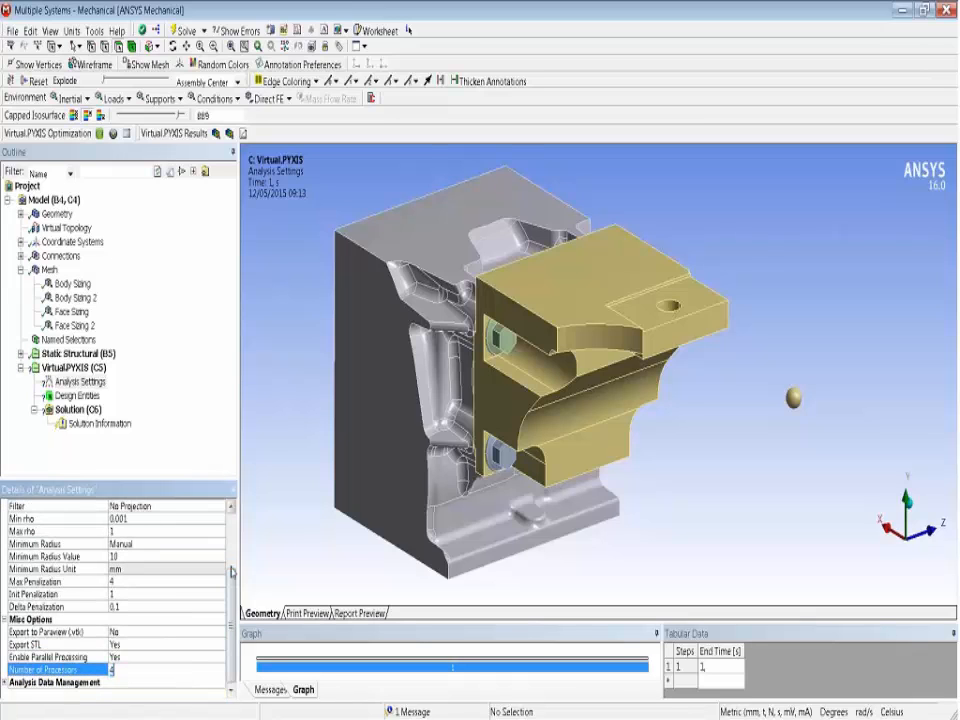
Step: Set Enable Parallel Processing back to No and switch Export STL to No and back to Yes
{"action": "left_click", "coordinate": [215, 657]}
{"action": "left_click", "coordinate": [211, 669]}
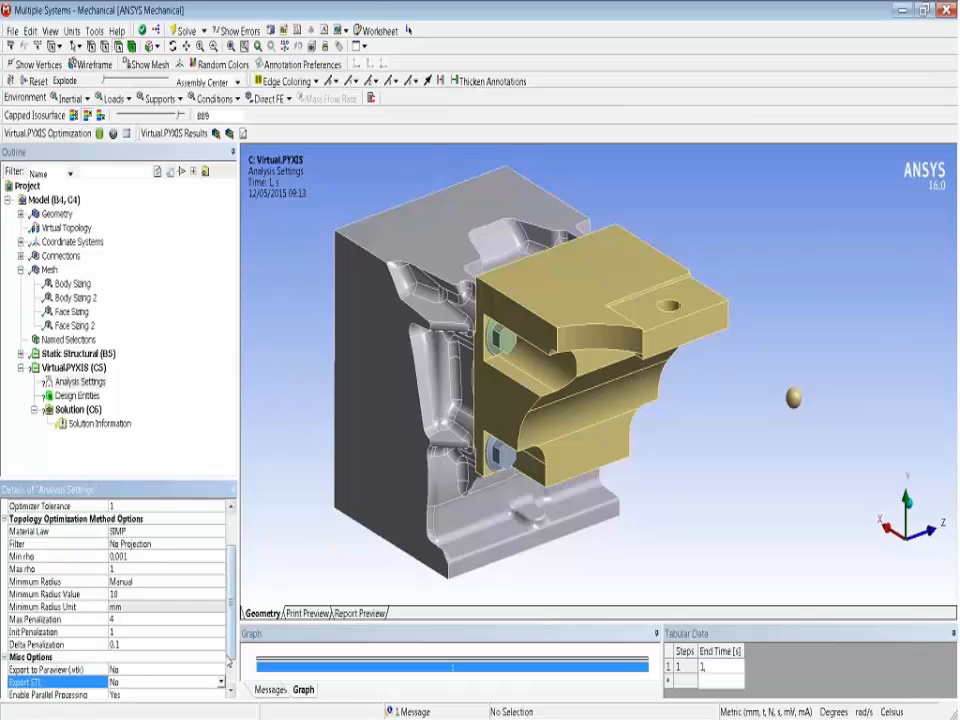
{"action": "left_click", "coordinate": [196, 670]}
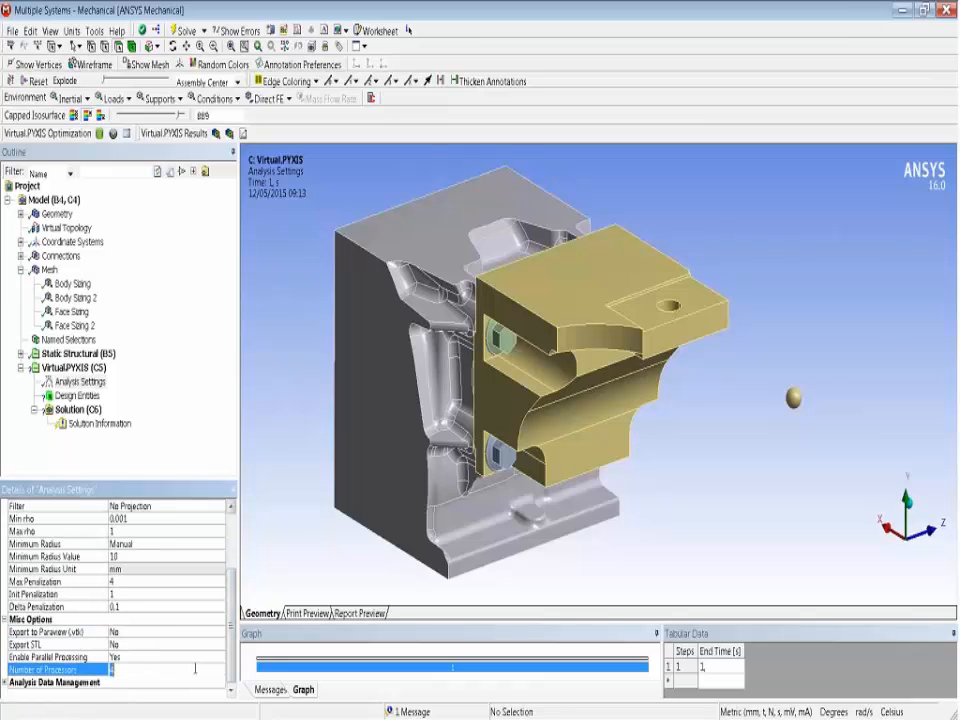
{"action": "left_click", "coordinate": [213, 658]}
{"action": "double_click", "coordinate": [212, 659]}
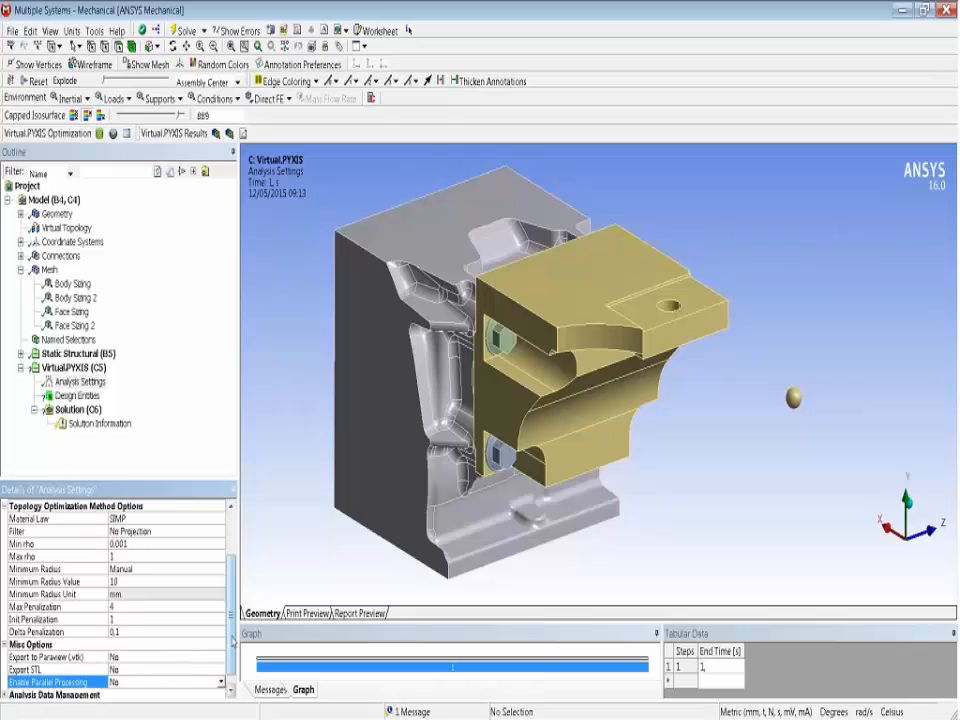
{"action": "left_click", "coordinate": [186, 673]}
{"action": "left_click", "coordinate": [211, 673]}
{"action": "left_click", "coordinate": [197, 694]}
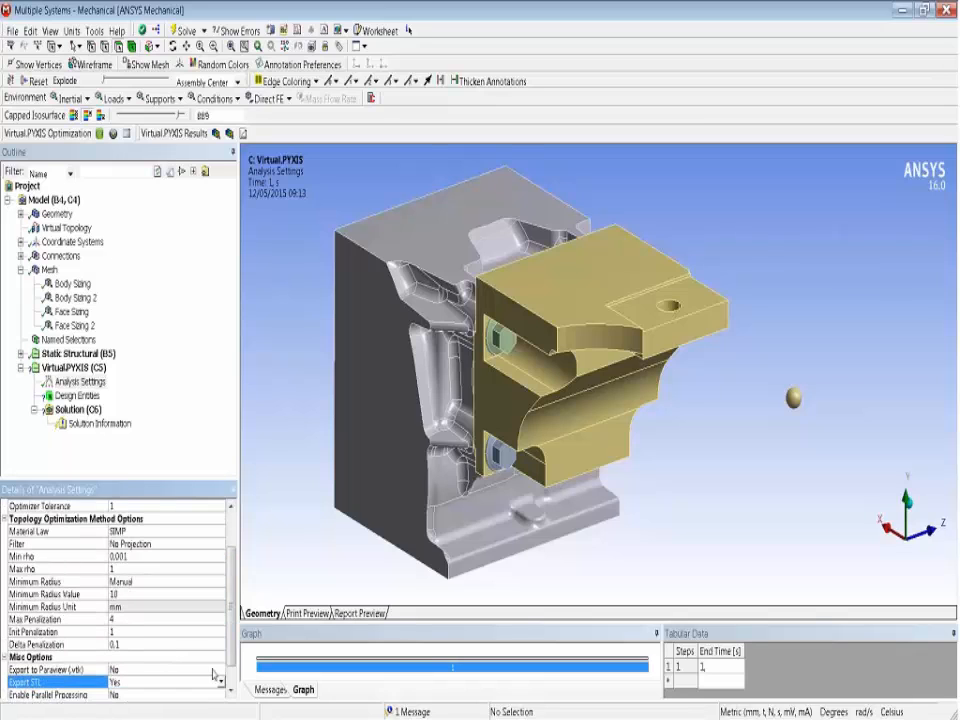
{"action": "left_click_drag", "start_coordinate": [231, 635], "coordinate": [231, 658]}
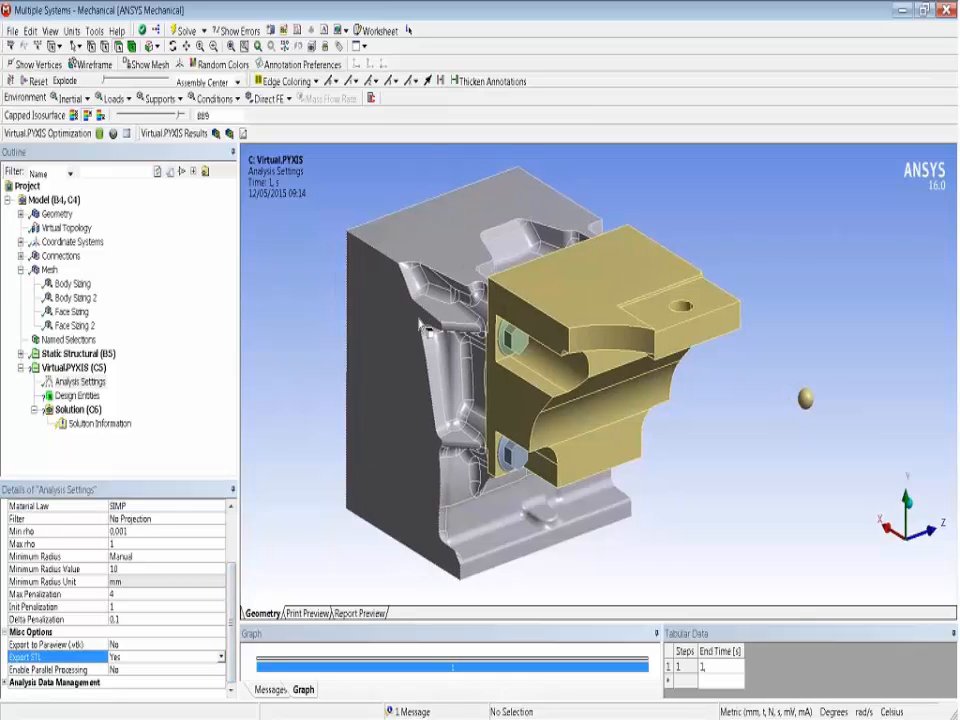
Step: Scope the Design Entities of the Virtual.PYXIS system to the engine support body
{"action": "left_click", "coordinate": [77, 395]}
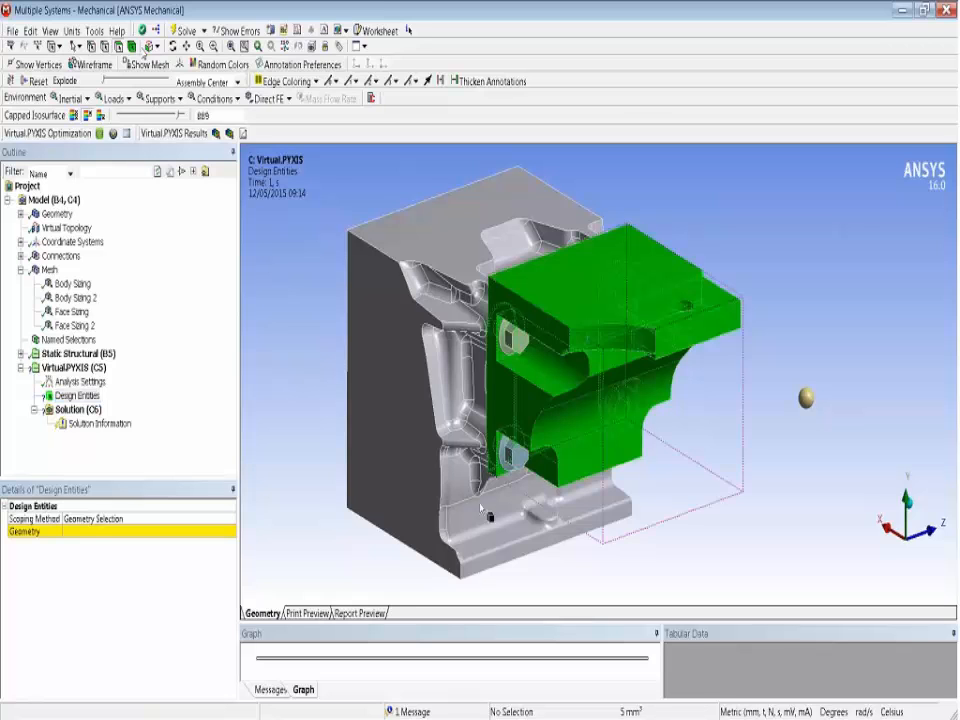
{"action": "left_click", "coordinate": [97, 533]}
{"action": "left_click", "coordinate": [97, 534]}
{"action": "middle_click_drag", "start_coordinate": [490, 296], "coordinate": [368, 289]}
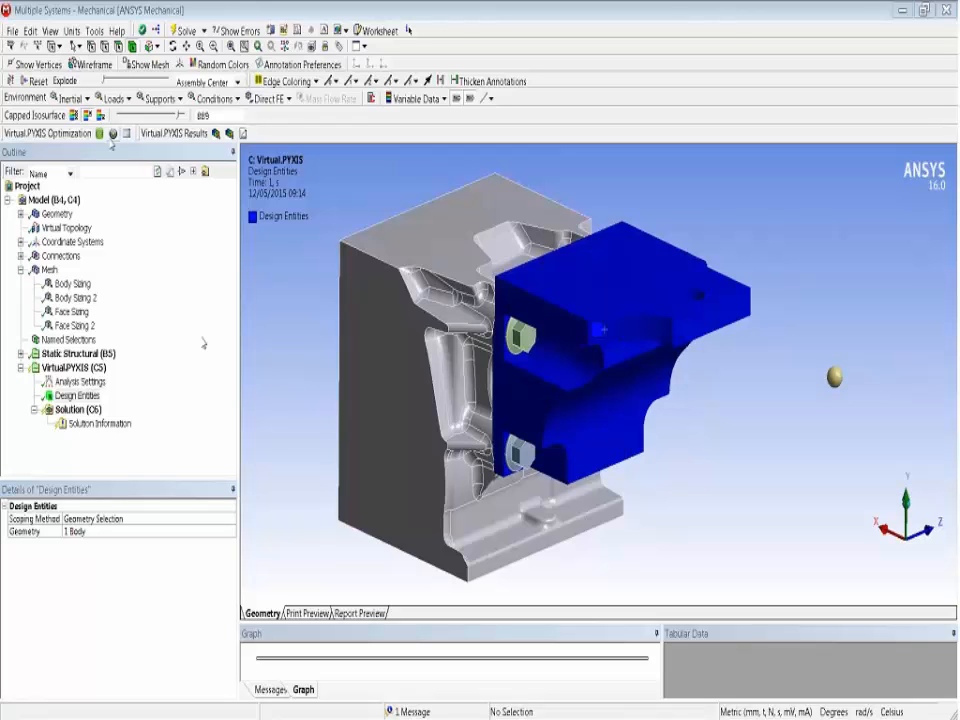
Step: Add an optimization constraint with Volume as its response and Fraction as its response type
{"action": "left_click", "coordinate": [113, 134]}
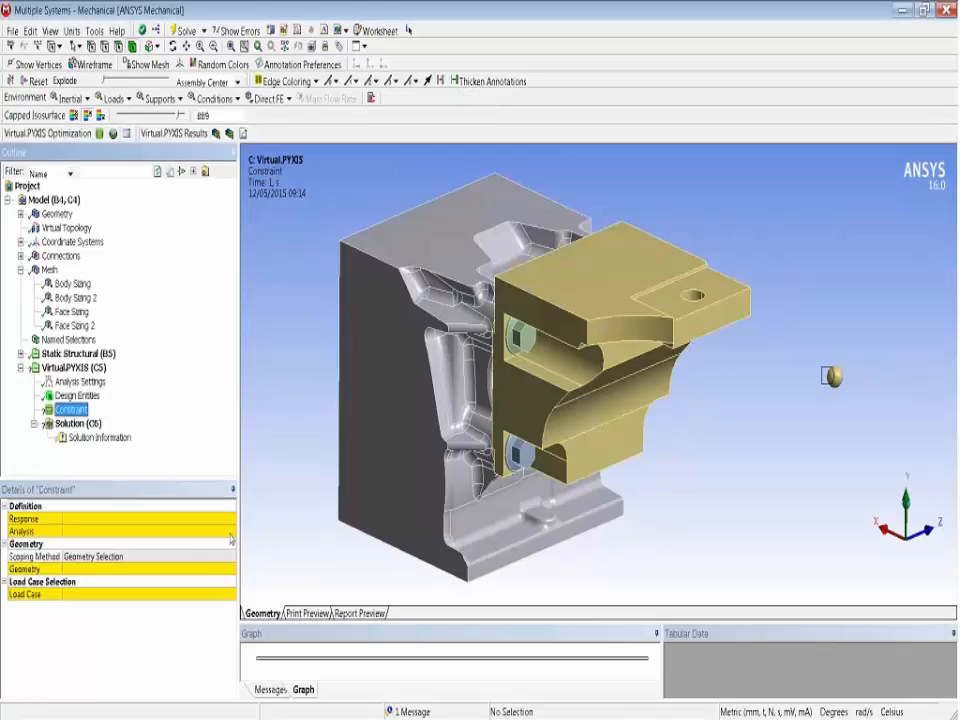
{"action": "left_click", "coordinate": [150, 518]}
{"action": "left_click", "coordinate": [231, 518]}
{"action": "left_click", "coordinate": [150, 531]}
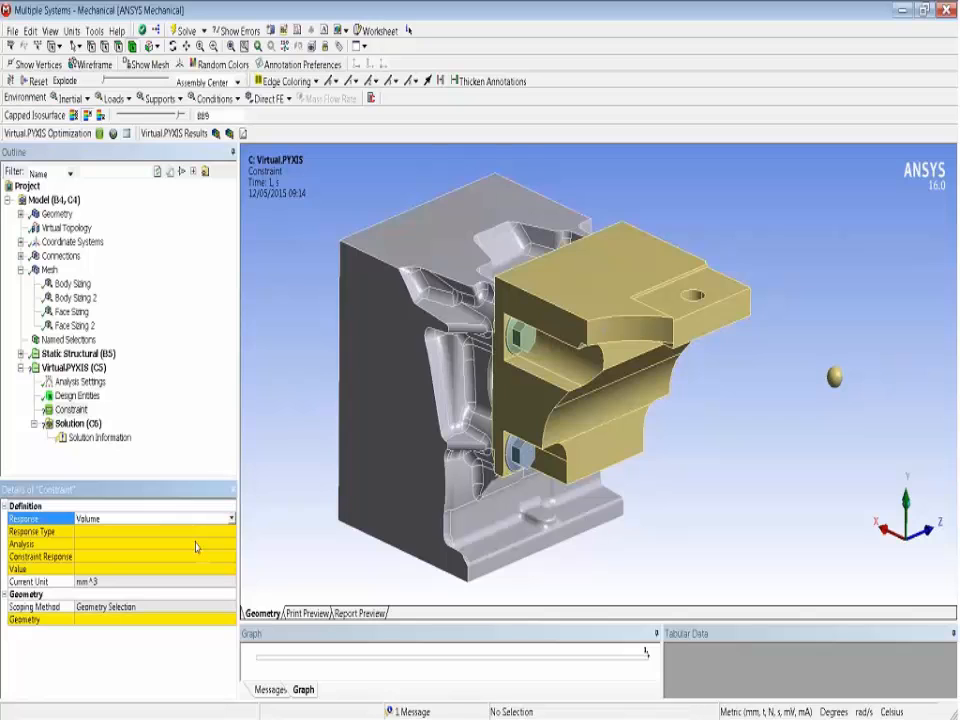
{"action": "left_click", "coordinate": [231, 532]}
{"action": "left_click", "coordinate": [228, 557]}
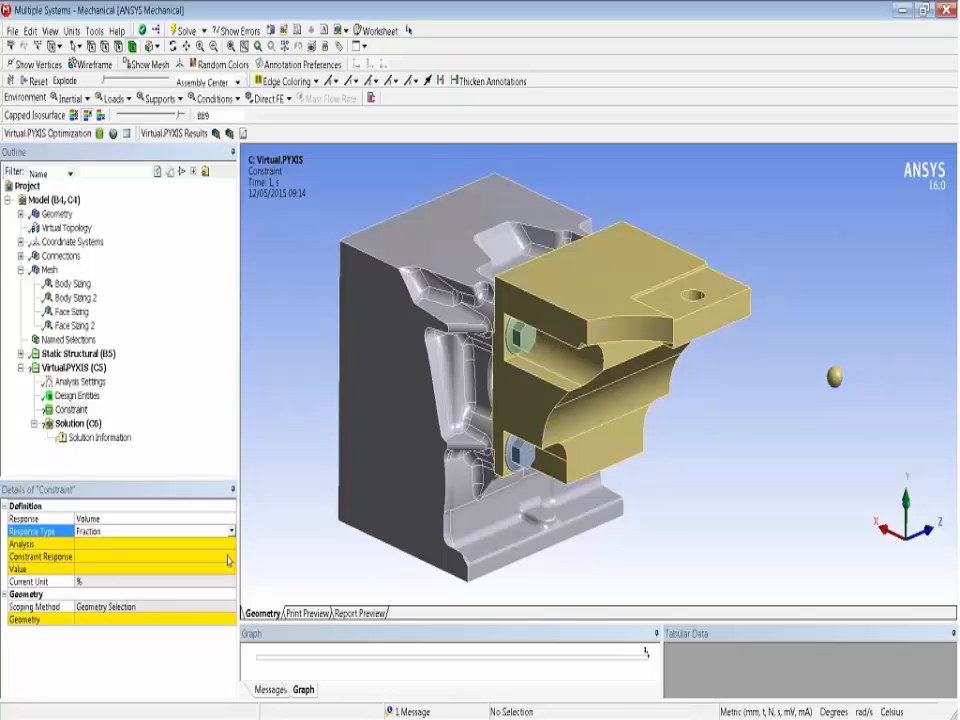
Step: Base the volume constraint on the Static Structural (B5) analysis and limit it to Less or Equal 35 %
{"action": "left_click", "coordinate": [228, 544]}
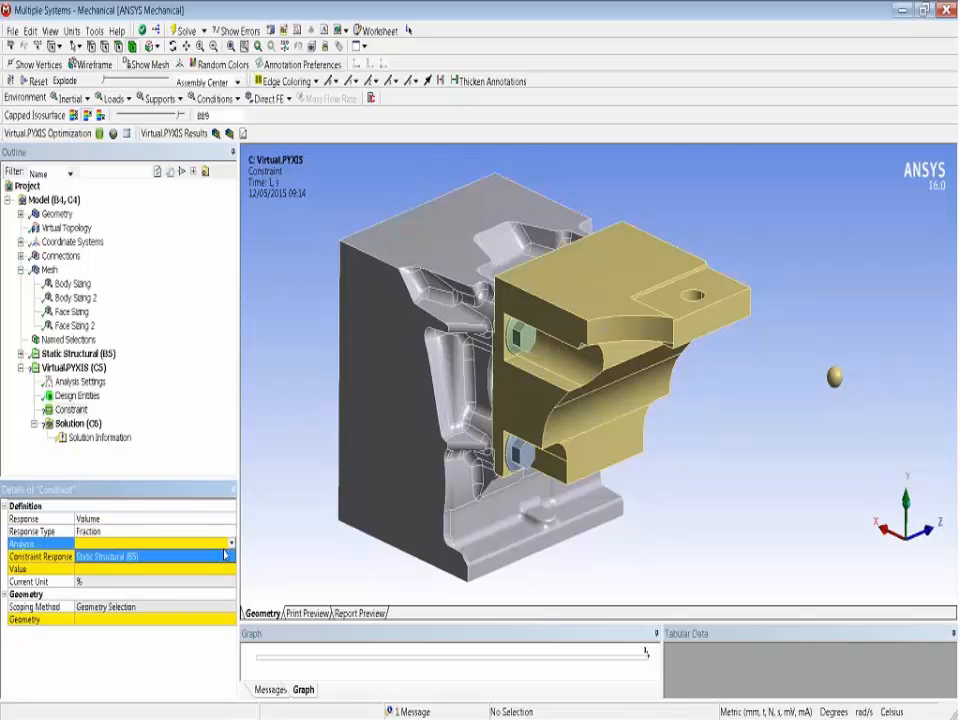
{"action": "left_click", "coordinate": [226, 556]}
{"action": "left_click", "coordinate": [232, 557]}
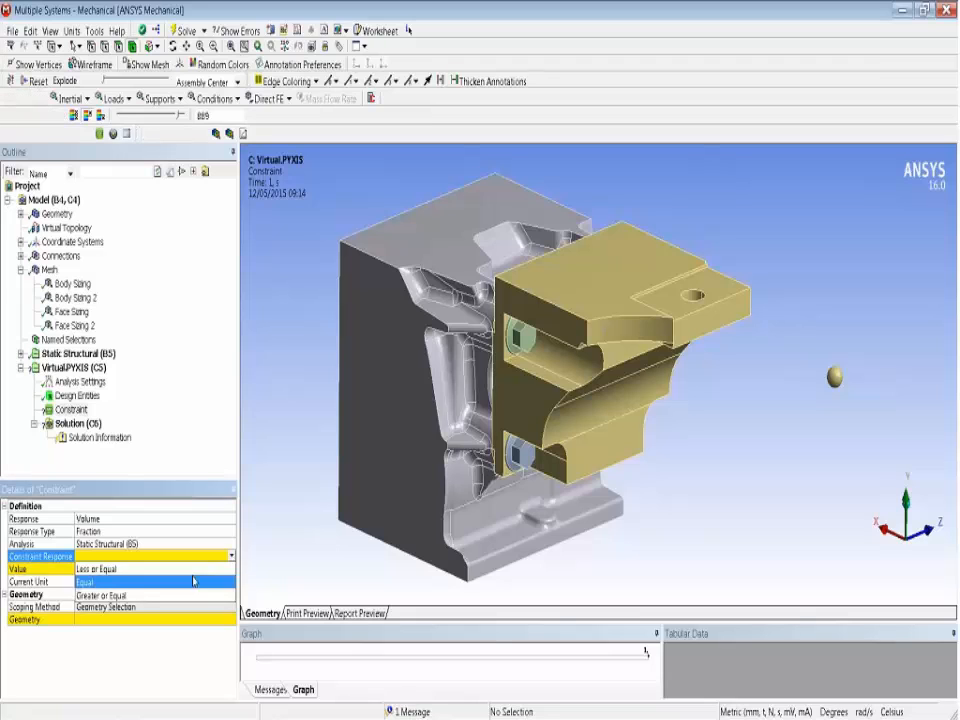
{"action": "left_click", "coordinate": [195, 566]}
{"action": "type", "text": "35"}
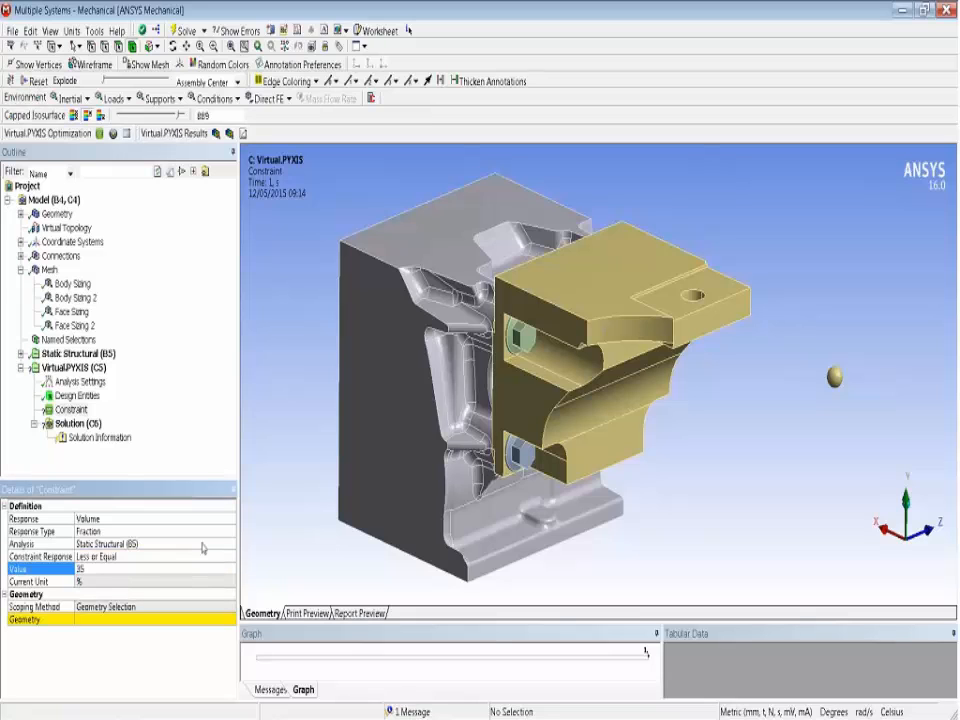
Step: Scope the volume constraint to the engine support body
{"action": "middle_click_drag", "start_coordinate": [404, 340], "coordinate": [398, 338], "text": "ctrl"}
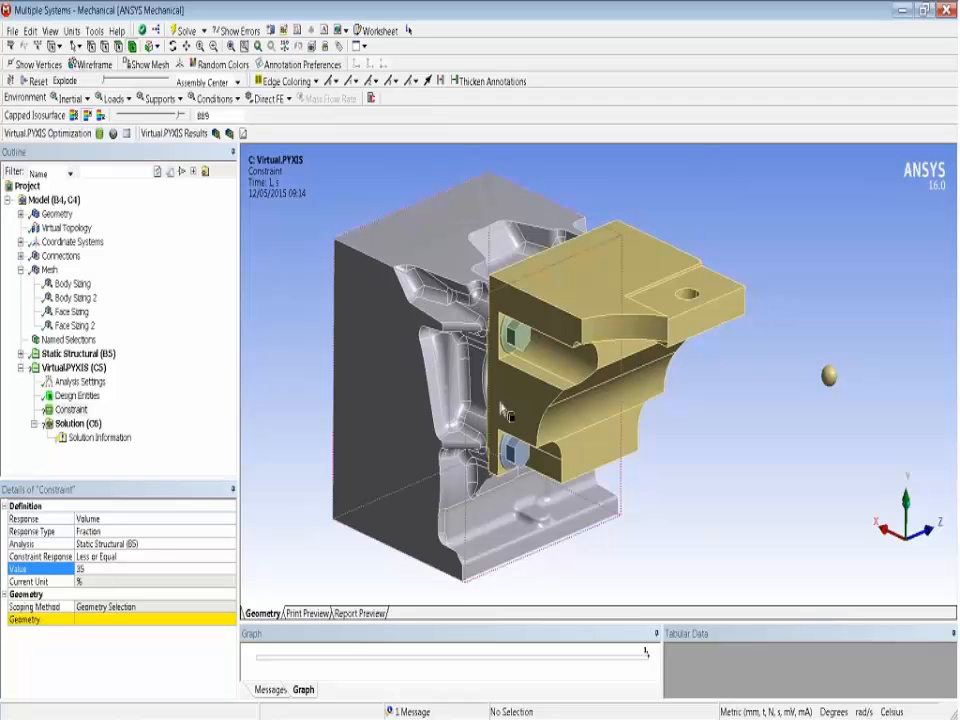
{"action": "left_click", "coordinate": [117, 620]}
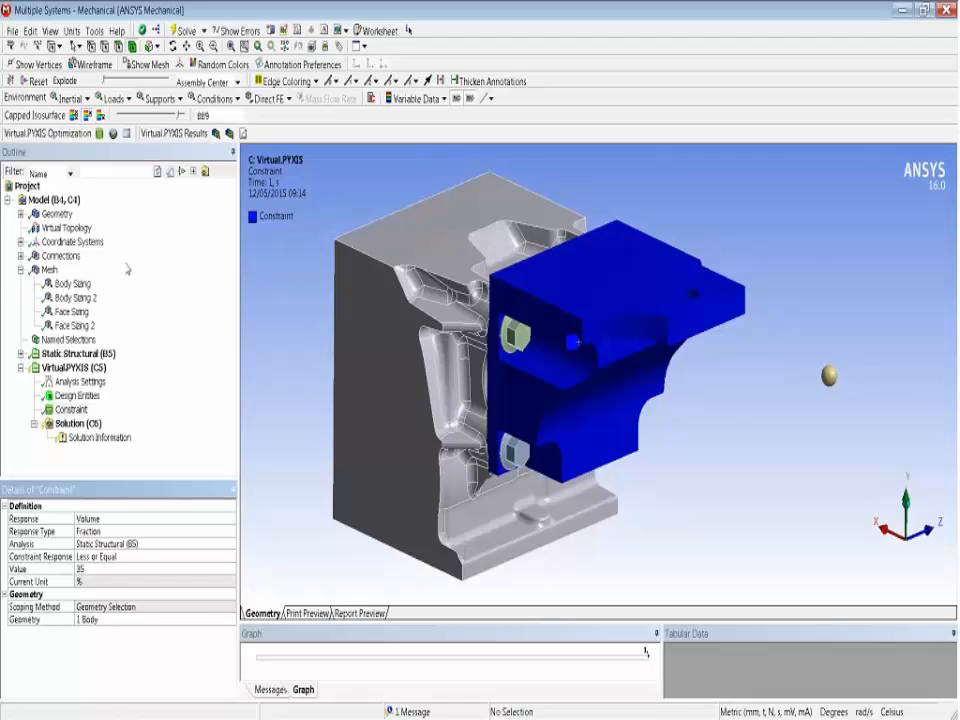
{"action": "middle_click_drag", "start_coordinate": [321, 267], "coordinate": [323, 262], "text": "ctrl"}
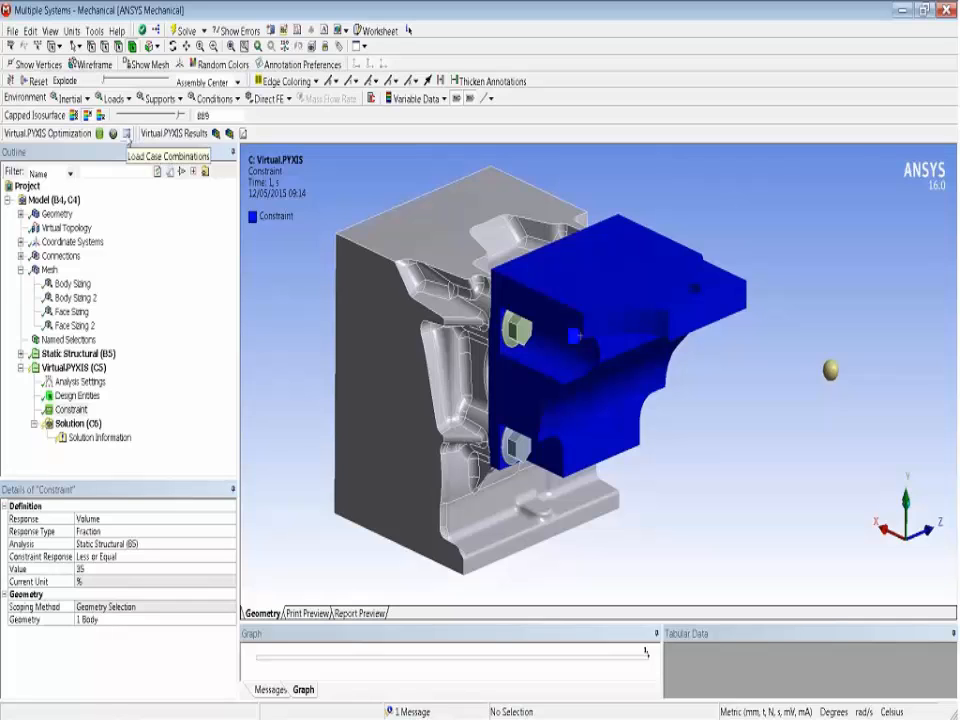
Step: Add a Load Case Combinations object to the Virtual.PYXIS system and review the static structural force's components per load step
{"action": "left_click", "coordinate": [126, 134]}
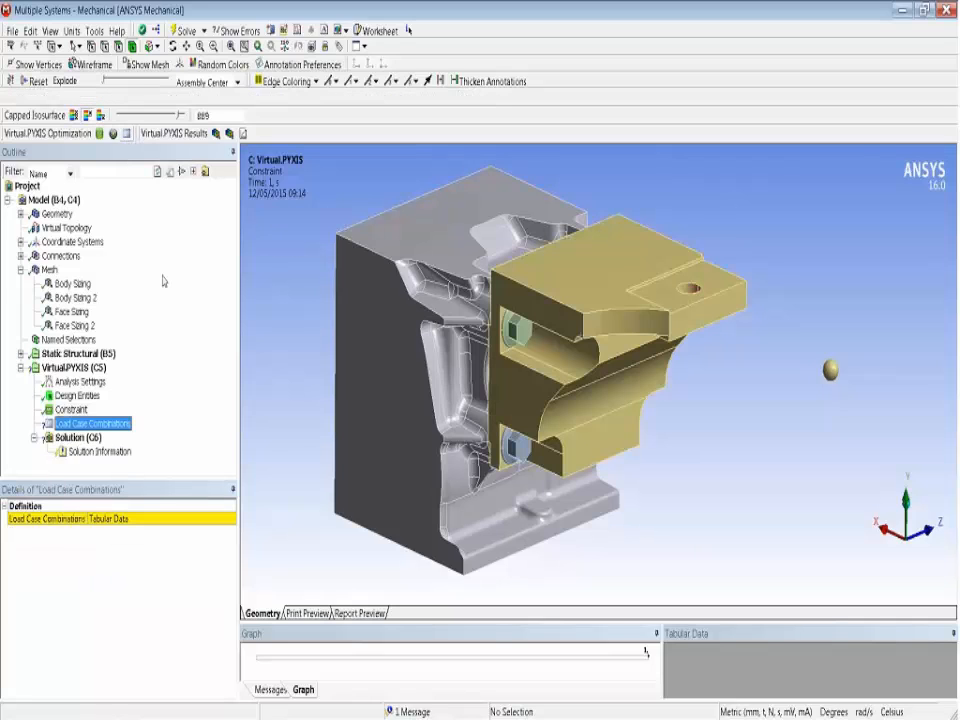
{"action": "left_click", "coordinate": [20, 354]}
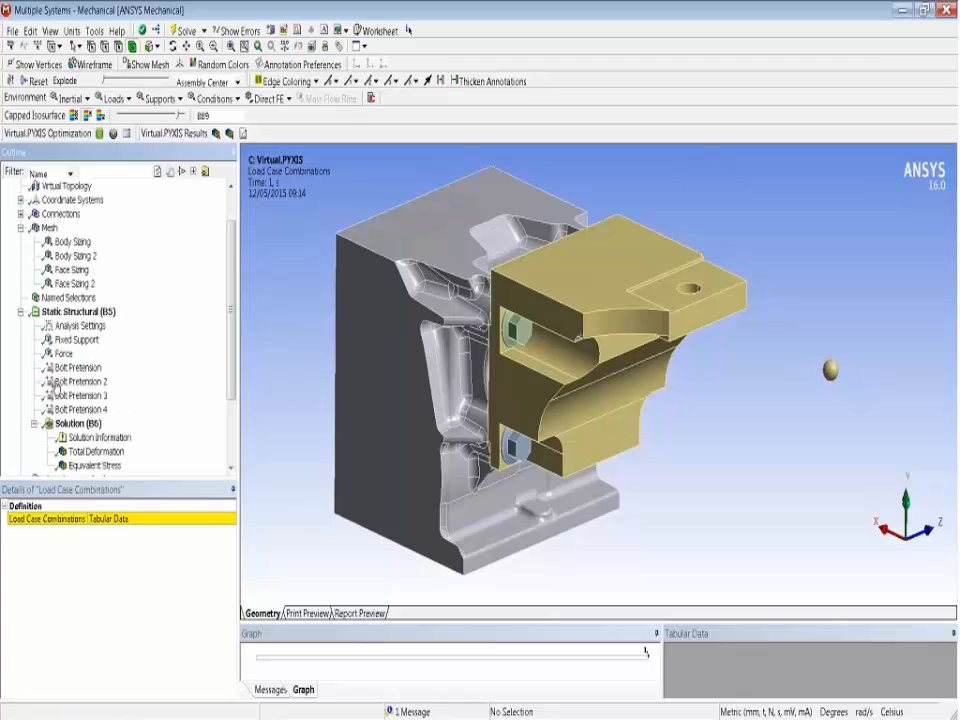
{"action": "left_click", "coordinate": [63, 355]}
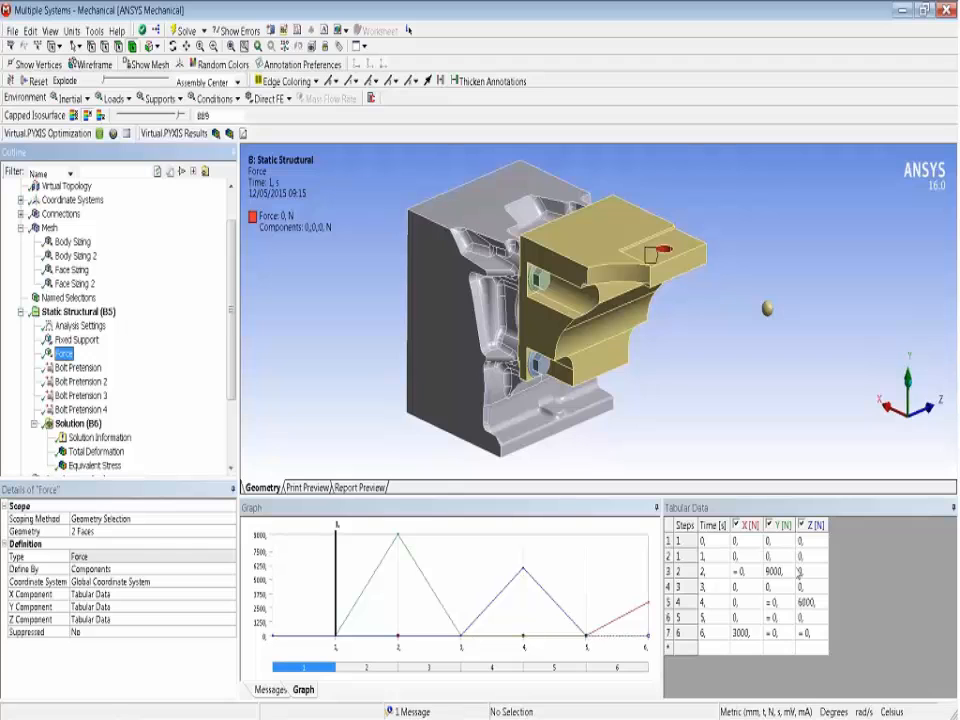
{"action": "scroll", "coordinate": [140, 432], "scroll_direction": "down", "scroll_amount": 3}
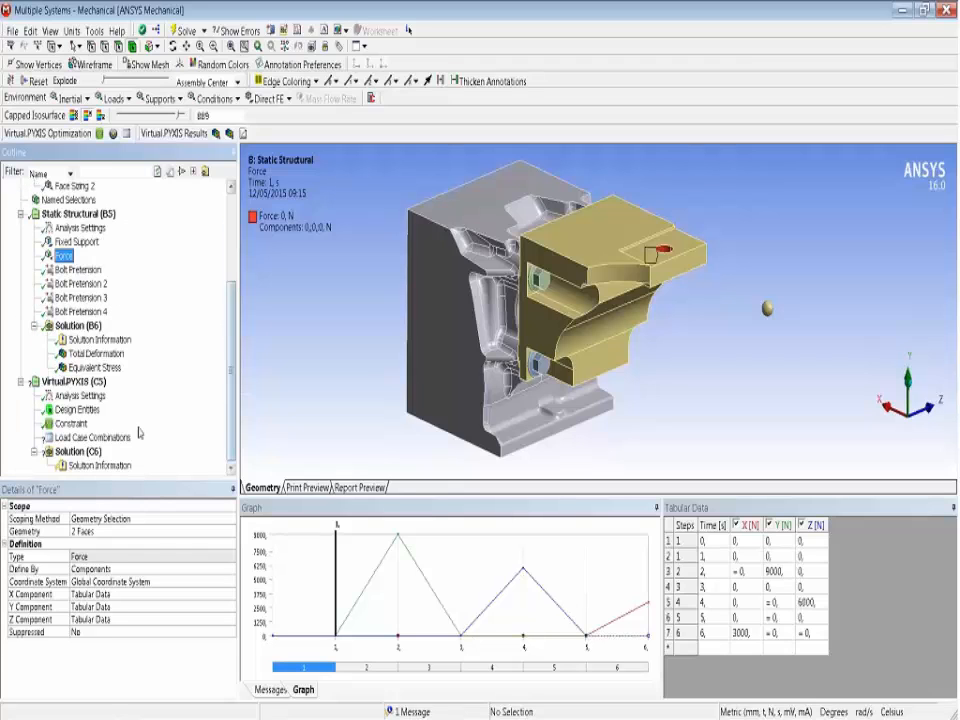
Step: Open the tabular data of the Load Case Combinations object, extend it to three rows and enlarge its window
{"action": "left_click", "coordinate": [132, 437]}
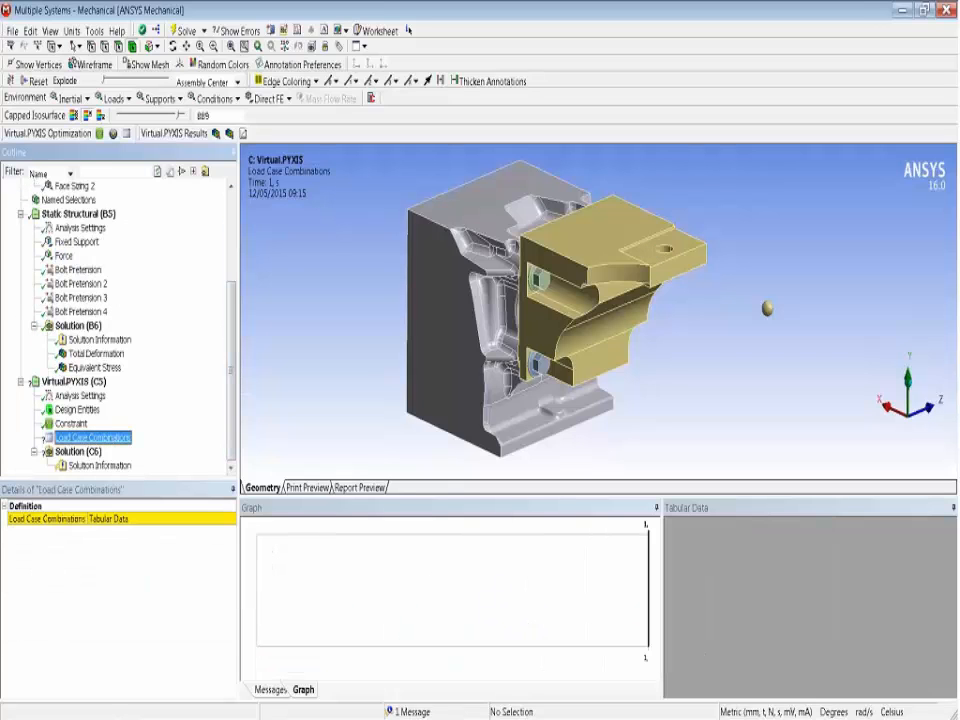
{"action": "left_click", "coordinate": [117, 522]}
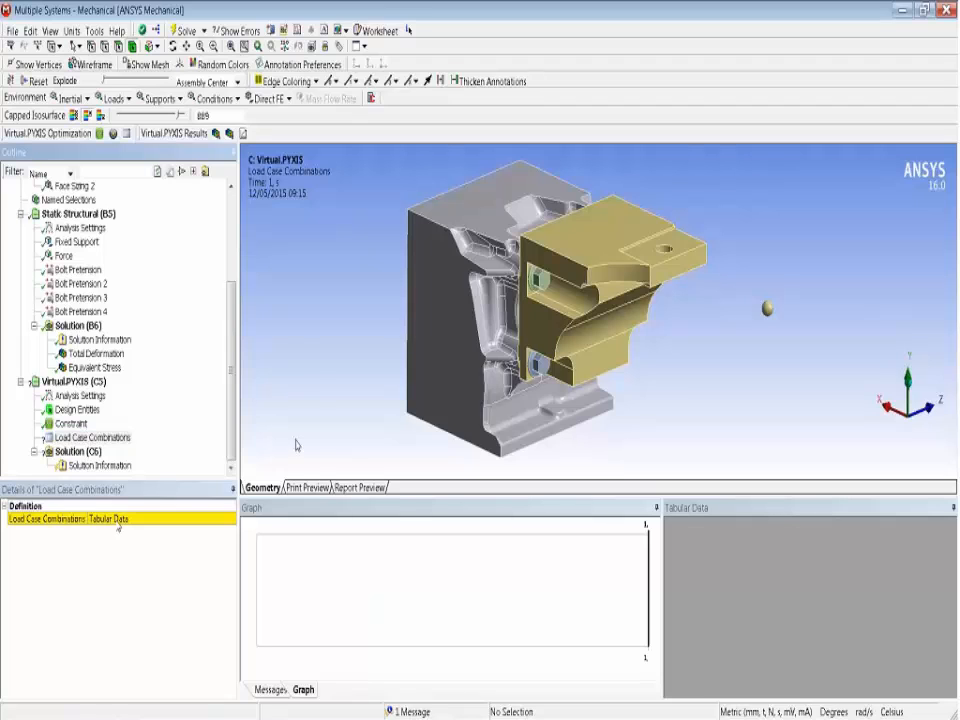
{"action": "left_click", "coordinate": [117, 522]}
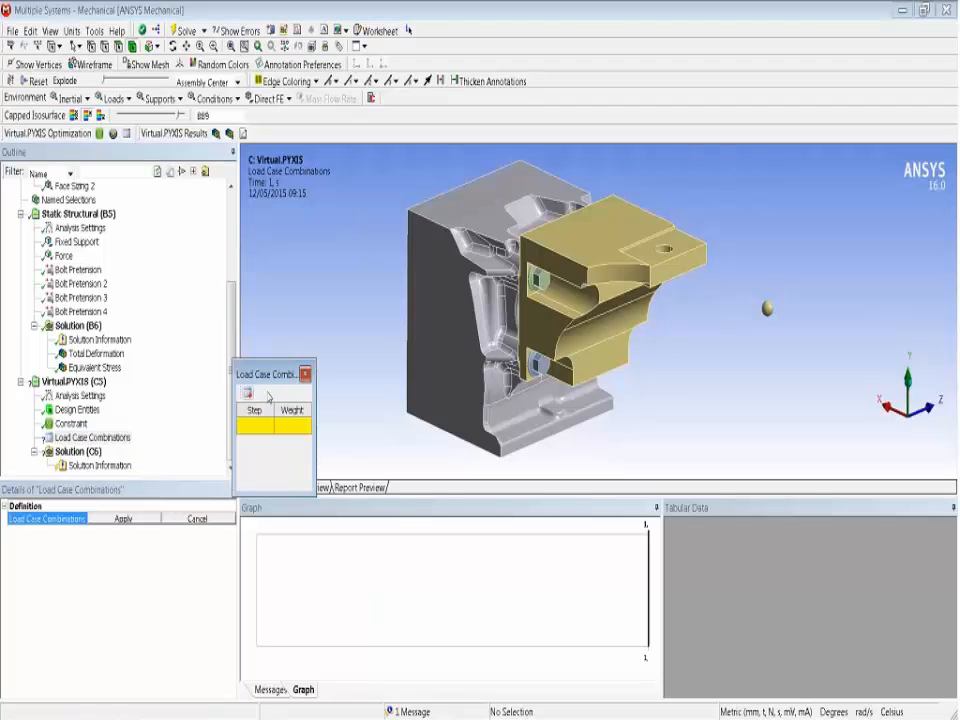
{"action": "left_click", "coordinate": [247, 393]}
{"action": "left_click", "coordinate": [247, 393]}
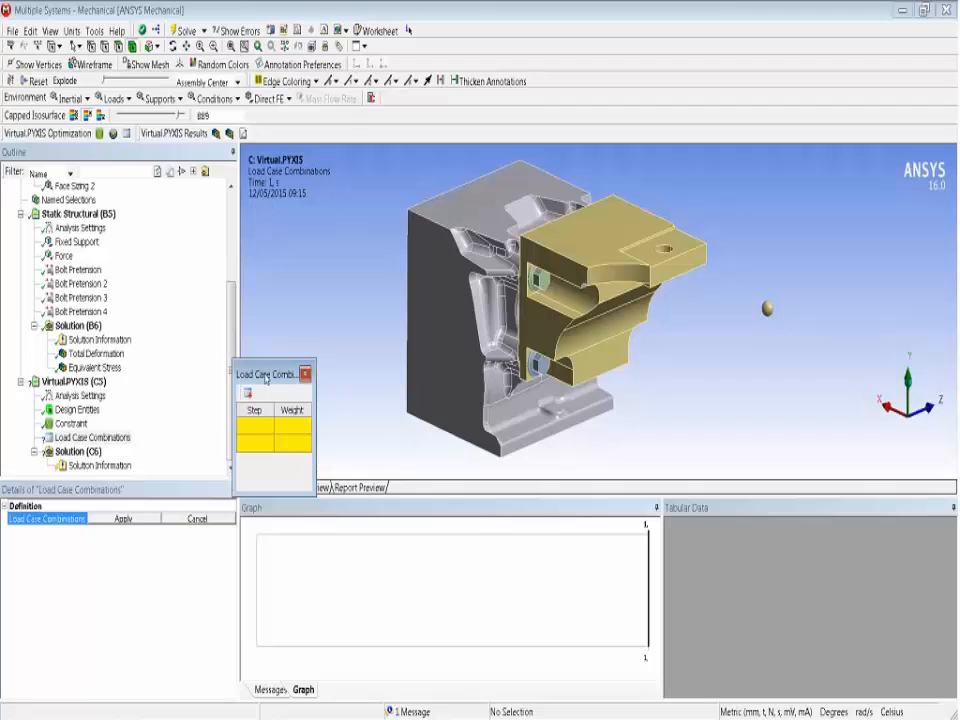
{"action": "left_click_drag", "start_coordinate": [284, 366], "coordinate": [284, 278]}
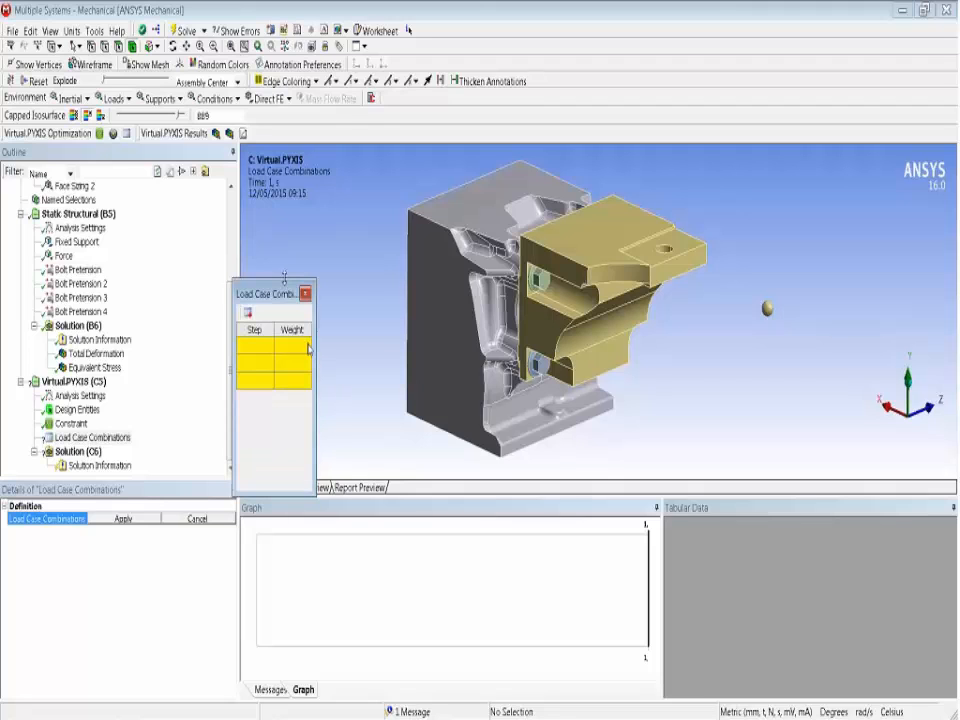
{"action": "left_click_drag", "start_coordinate": [311, 347], "coordinate": [404, 349]}
Step: Enter load steps 2, 4 and 6 in the three rows of the load case combinations table
{"action": "left_click", "coordinate": [293, 354]}
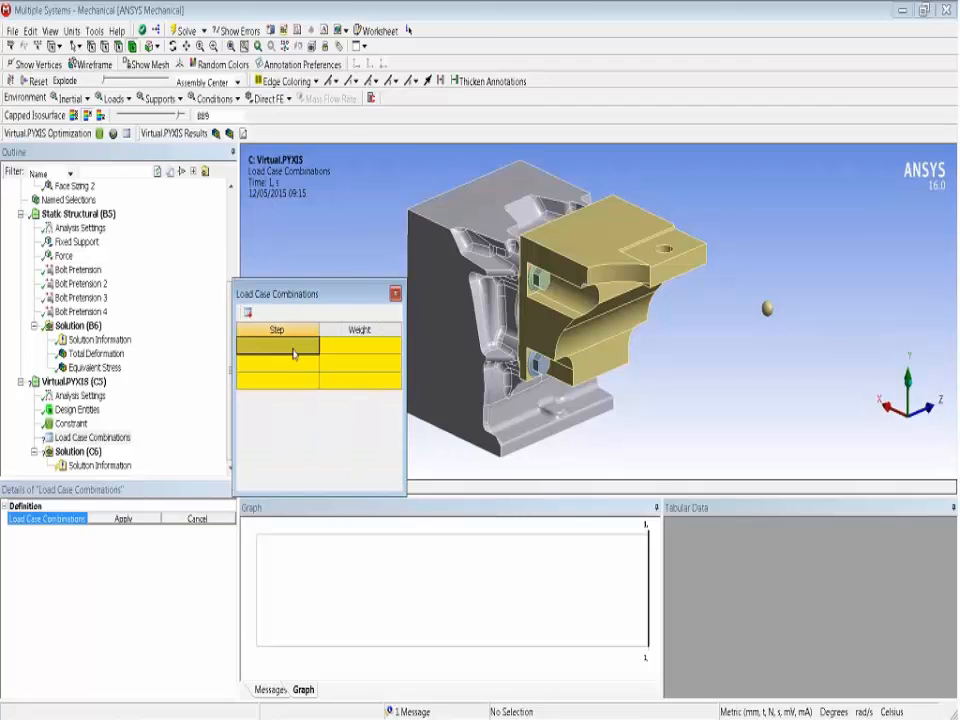
{"action": "type", "text": "2"}
{"action": "key", "text": "Return"}
{"action": "type", "text": "4"}
{"action": "key", "text": "Return"}
{"action": "type", "text": "6"}
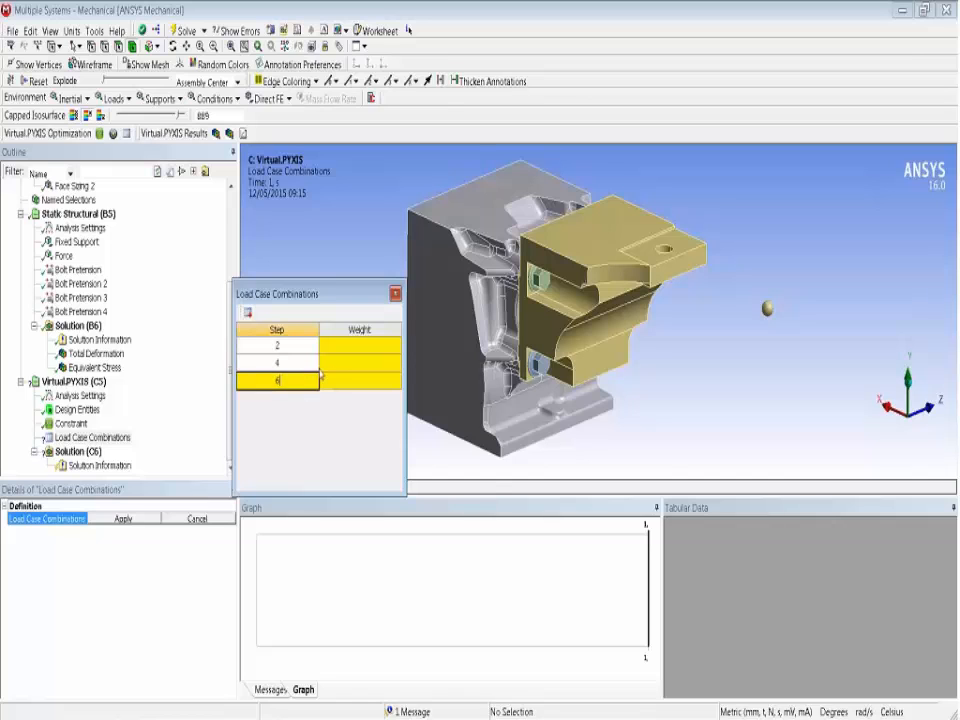
Step: Give load steps 2, 4 and 6 a weight of 1 each and apply the load case combinations table
{"action": "left_click", "coordinate": [364, 345]}
{"action": "type", "text": "1"}
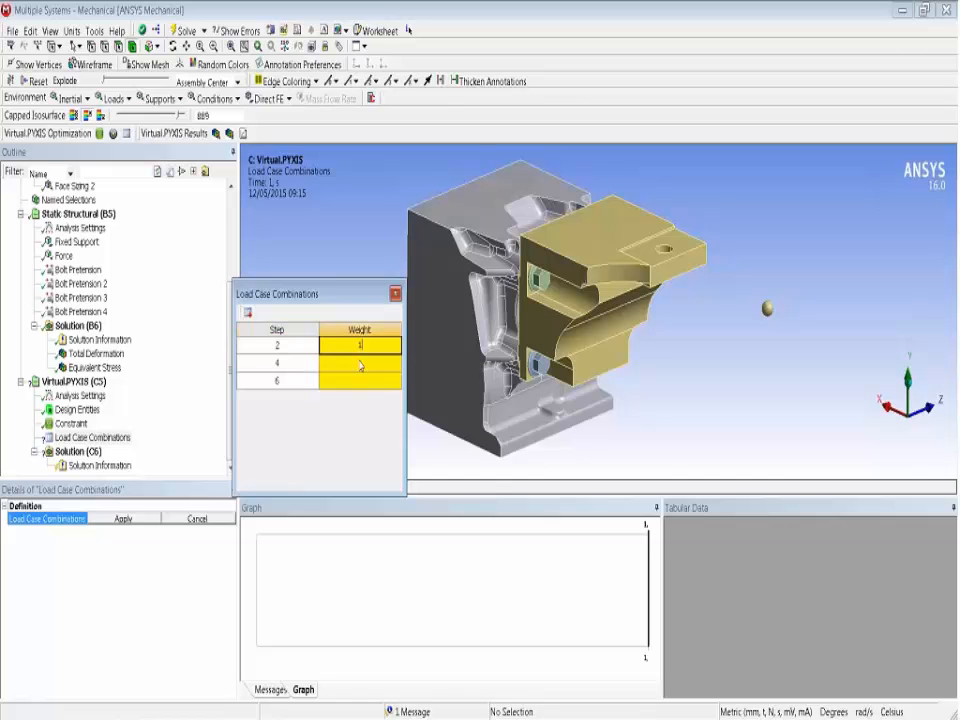
{"action": "left_click", "coordinate": [360, 366]}
{"action": "type", "text": "1"}
{"action": "left_click", "coordinate": [360, 386]}
{"action": "type", "text": "1"}
{"action": "left_click", "coordinate": [333, 348]}
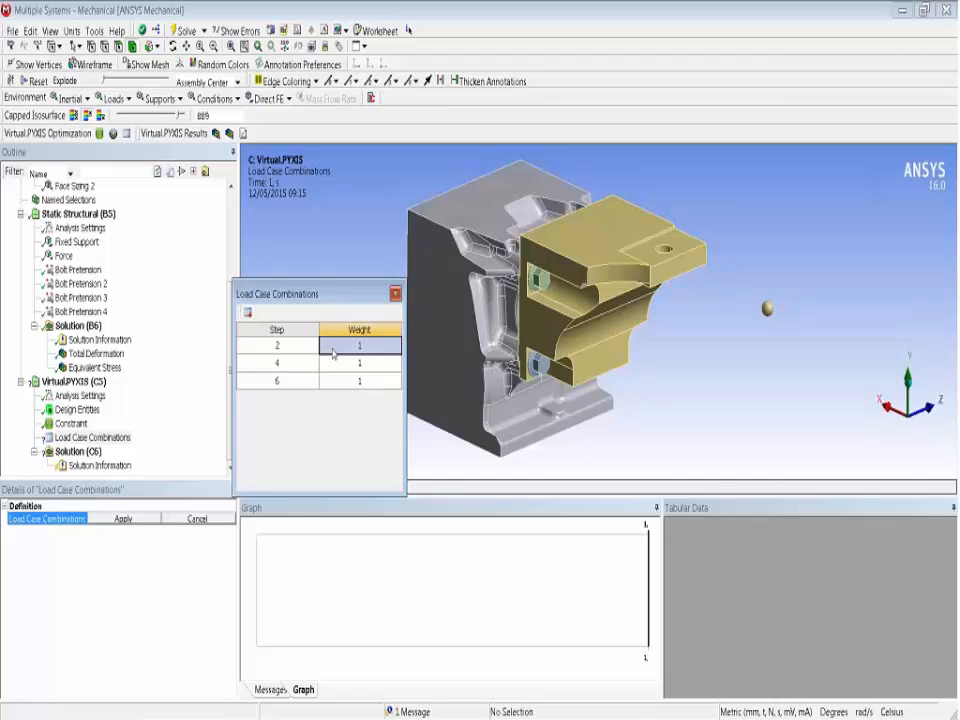
{"action": "left_click_drag", "start_coordinate": [332, 294], "coordinate": [292, 236]}
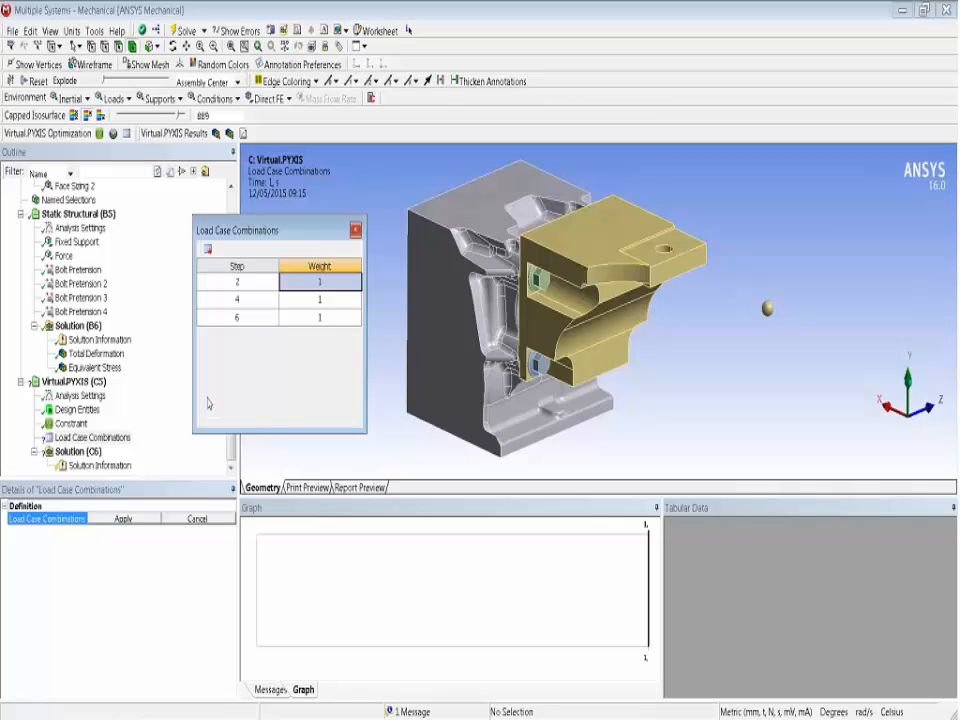
{"action": "left_click", "coordinate": [128, 520]}
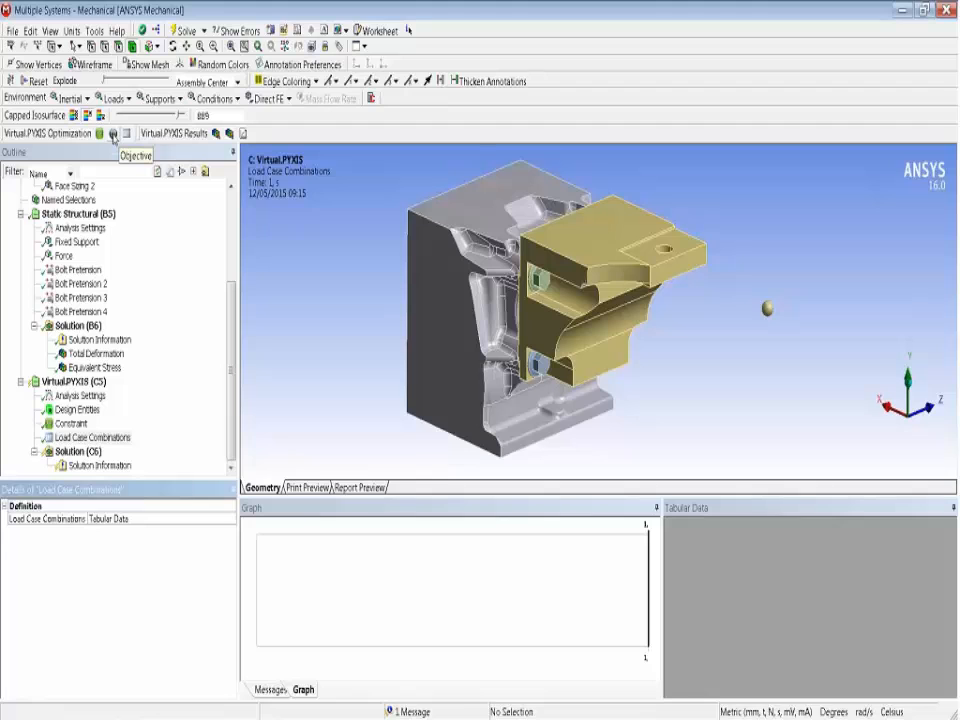
Step: Add an optimization objective with Compliance as response, Static Structural (B5) as analysis and Min as objective response
{"action": "left_click", "coordinate": [113, 134]}
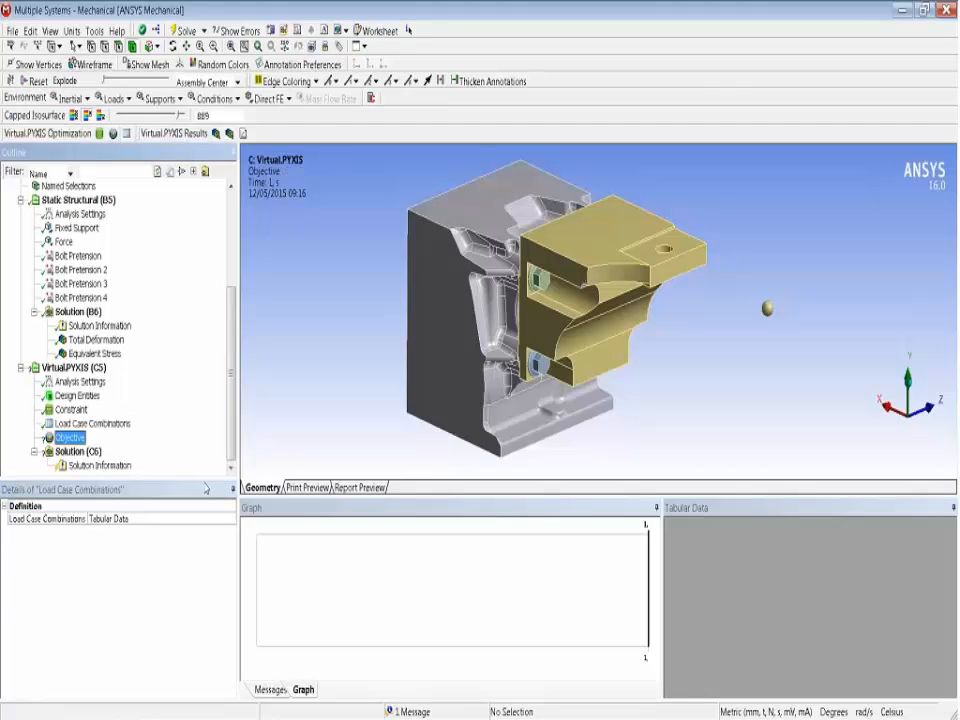
{"action": "left_click", "coordinate": [180, 518]}
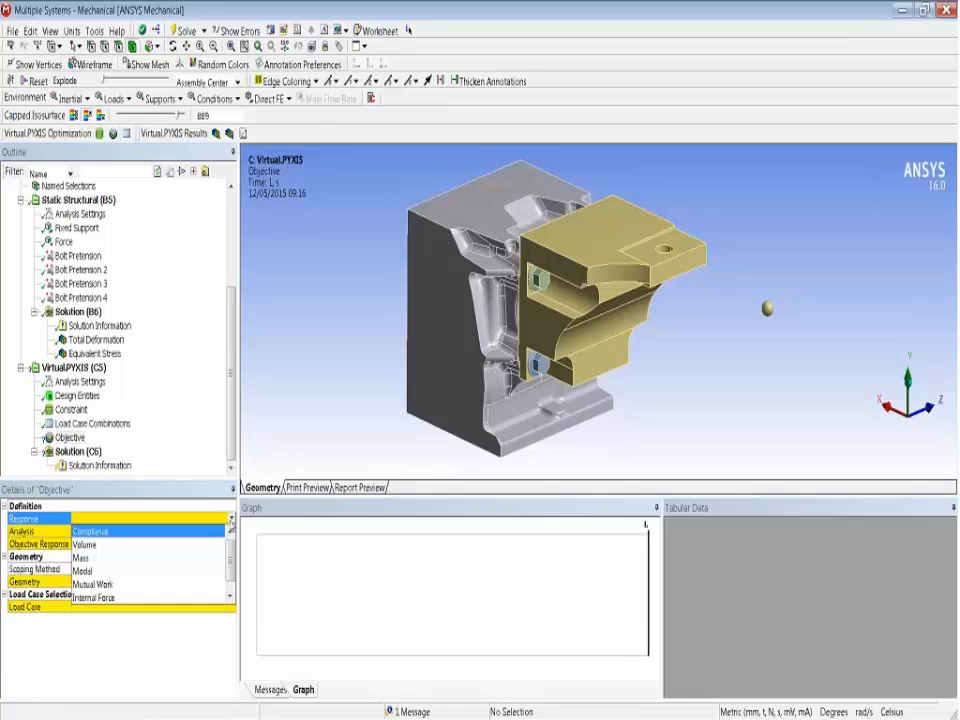
{"action": "left_click", "coordinate": [189, 532]}
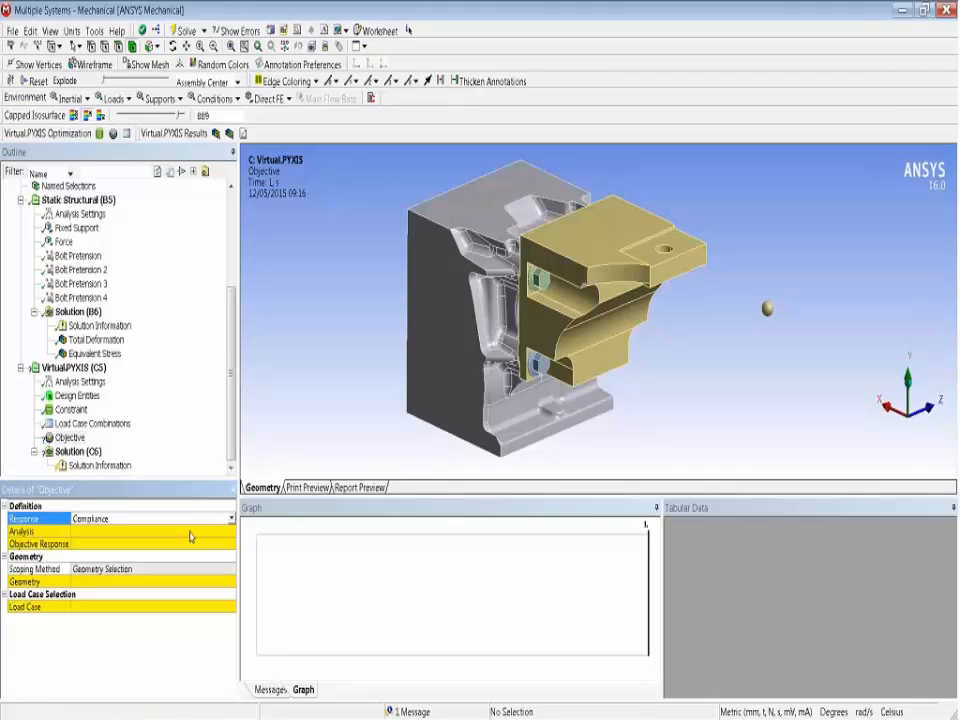
{"action": "left_click", "coordinate": [189, 533]}
{"action": "left_click", "coordinate": [228, 543]}
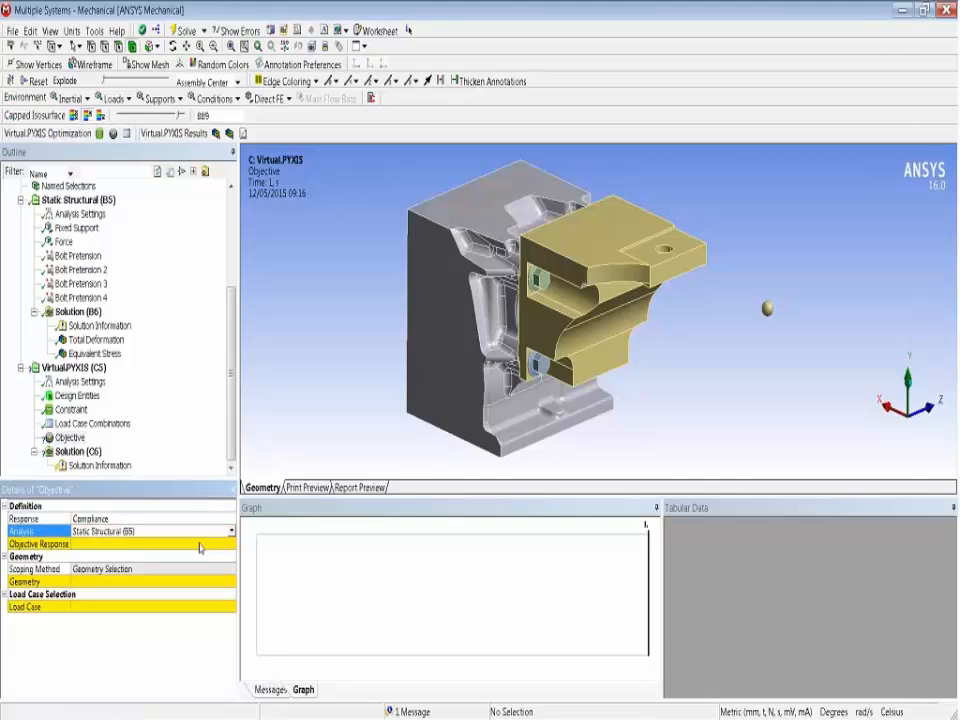
{"action": "left_click", "coordinate": [221, 543]}
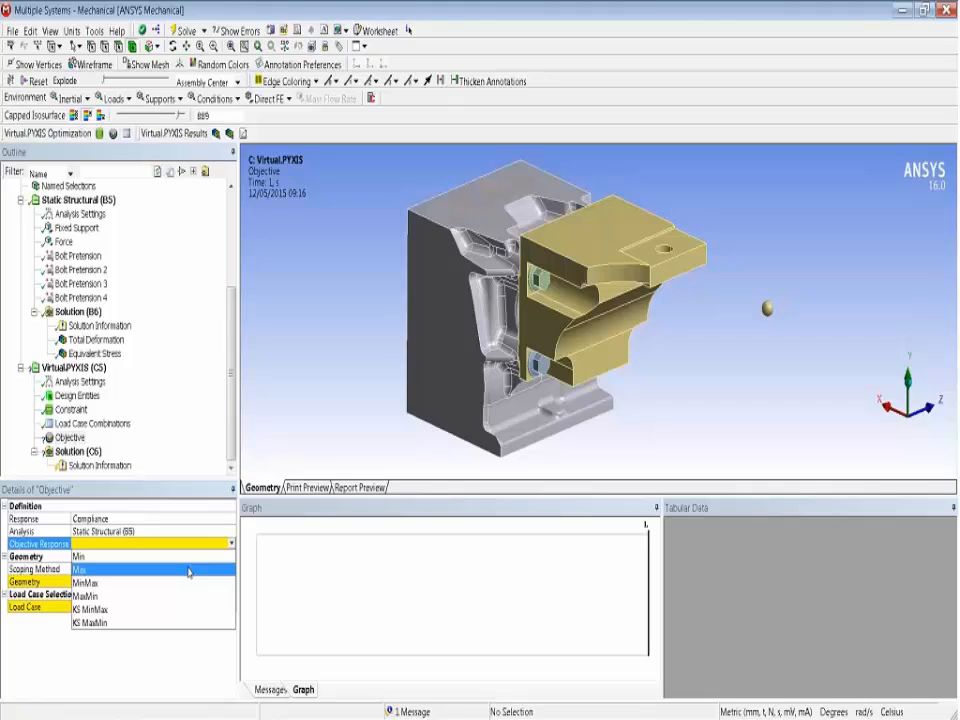
{"action": "left_click", "coordinate": [194, 561]}
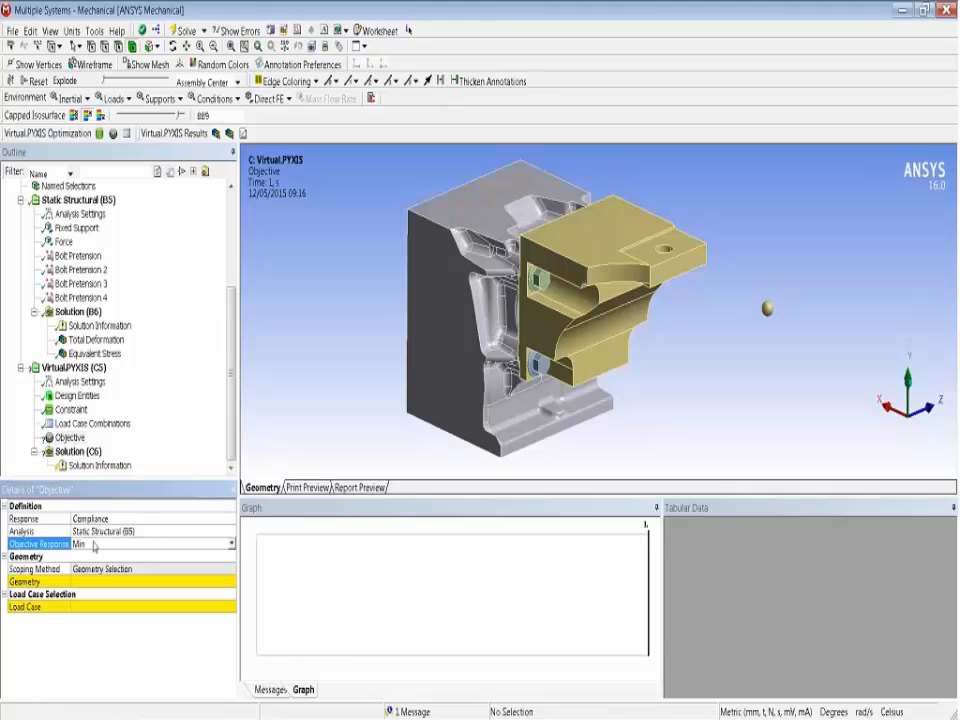
Step: Scope the objective to the engine support body and set its load case to Combination using Load Case Combinations
{"action": "left_click", "coordinate": [662, 253]}
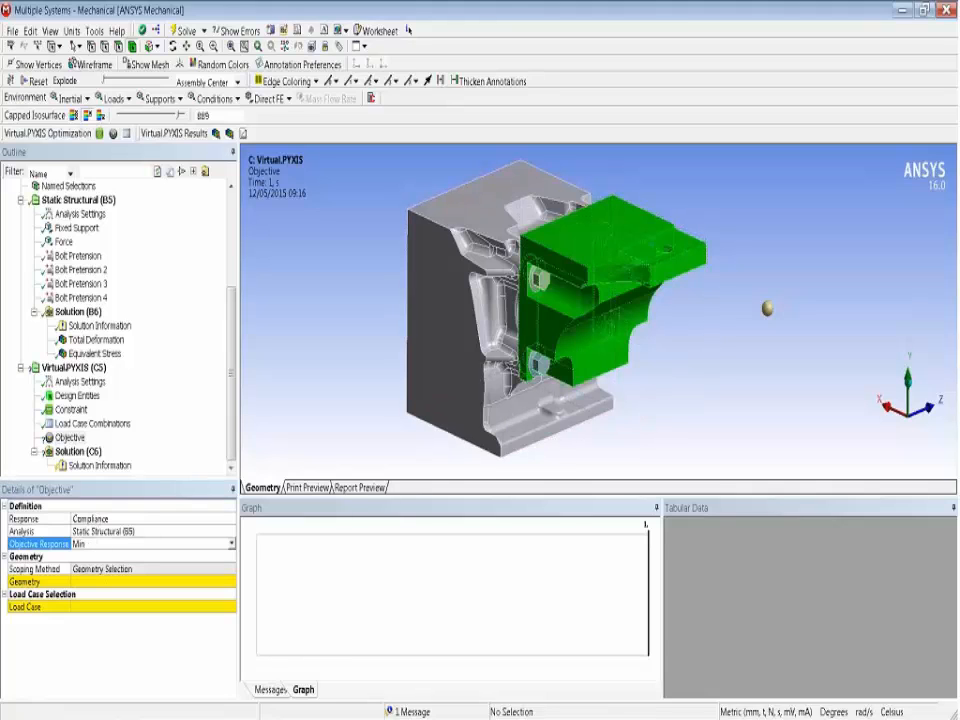
{"action": "left_click", "coordinate": [112, 581]}
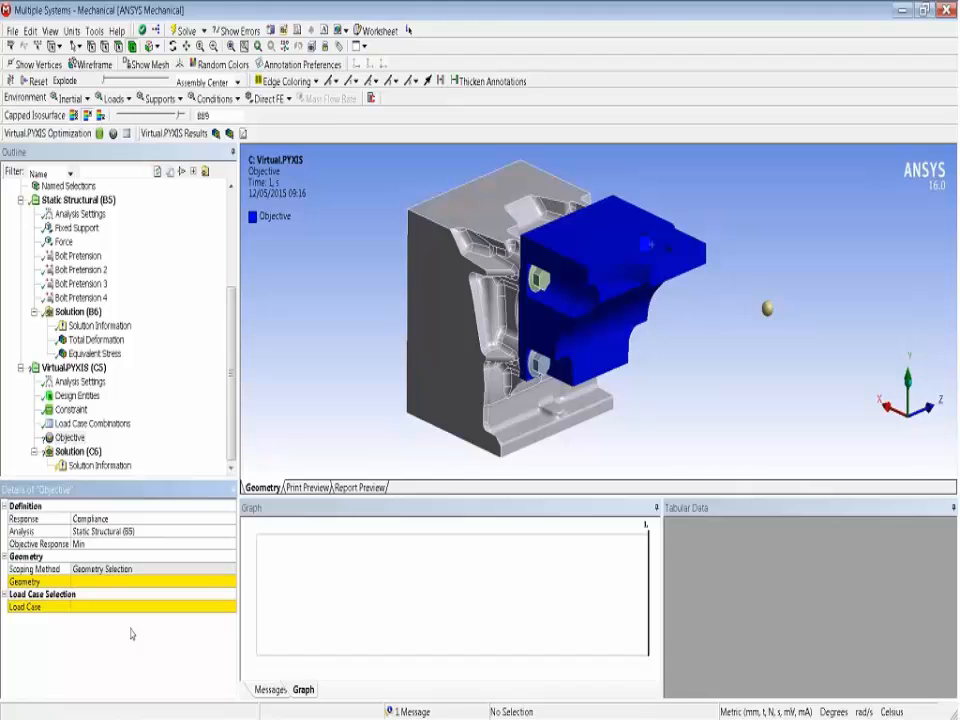
{"action": "left_click", "coordinate": [229, 609]}
{"action": "left_click", "coordinate": [230, 607]}
{"action": "left_click", "coordinate": [200, 620]}
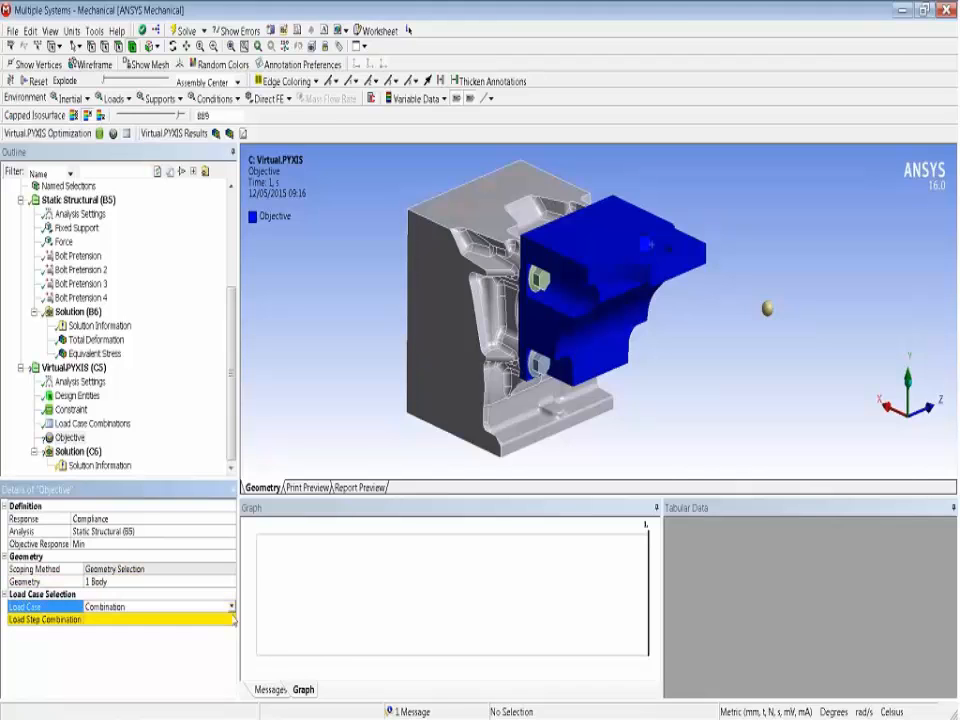
{"action": "left_click", "coordinate": [231, 620]}
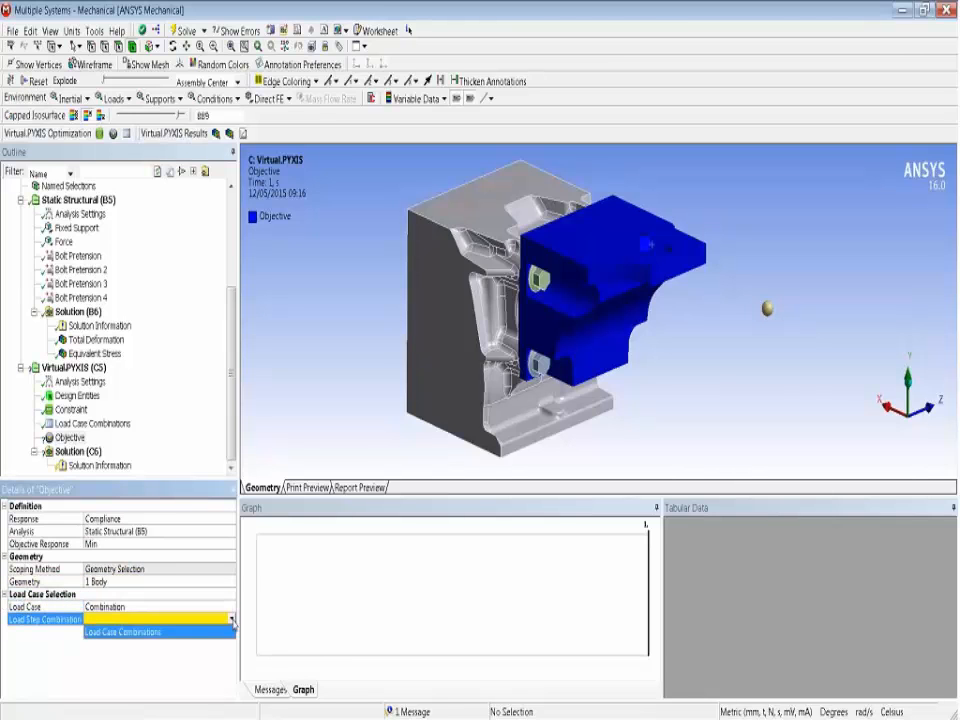
{"action": "left_click", "coordinate": [226, 632]}
Step: Add a second optimization constraint and examine its available response types without choosing one
{"action": "left_click", "coordinate": [99, 133]}
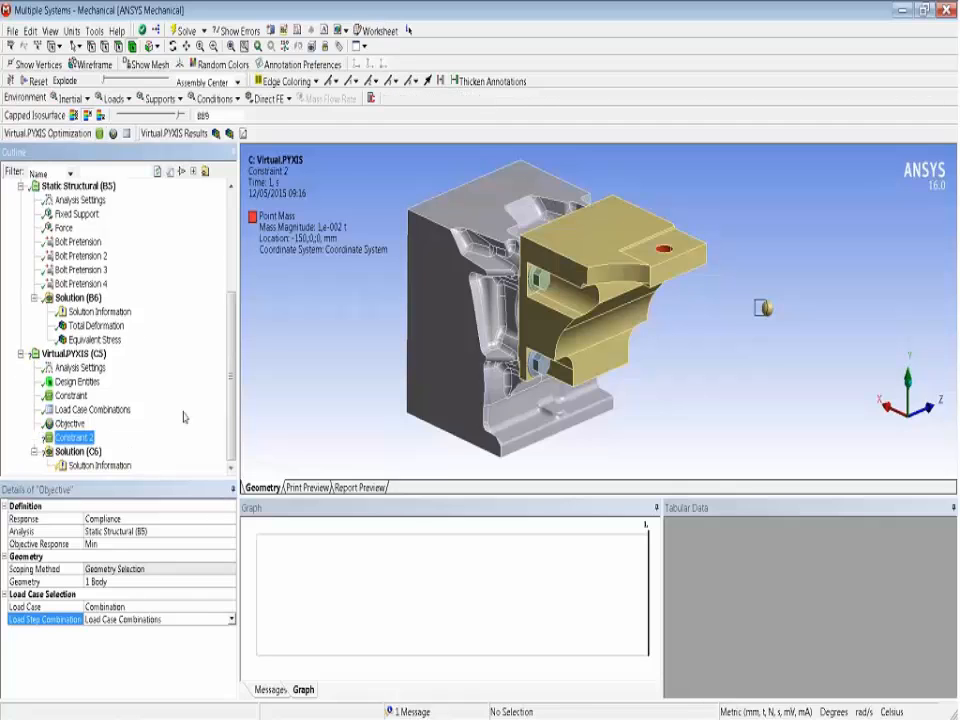
{"action": "left_click", "coordinate": [176, 516]}
{"action": "left_click", "coordinate": [176, 517]}
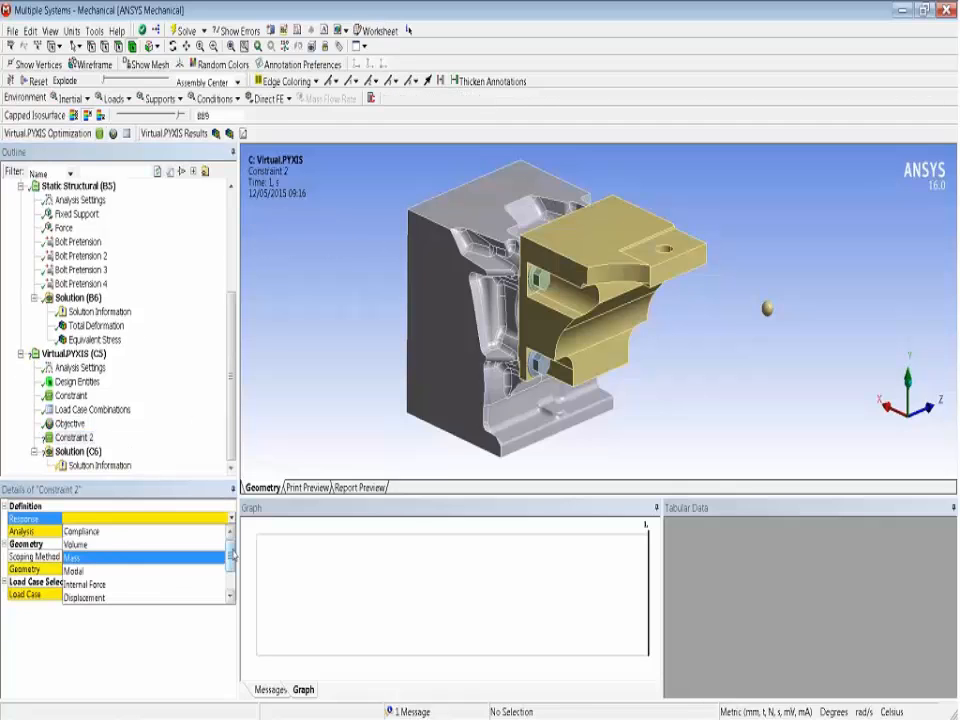
{"action": "scroll", "coordinate": [201, 579], "scroll_direction": "down", "scroll_amount": 1}
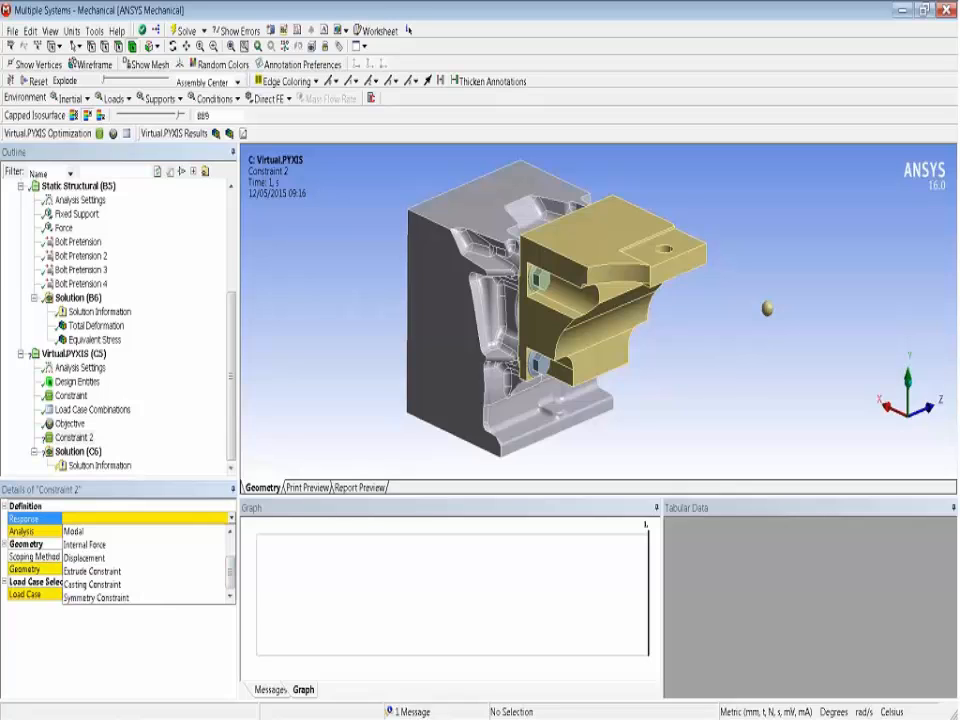
{"action": "scroll", "coordinate": [222, 565], "scroll_direction": "up", "scroll_amount": 1}
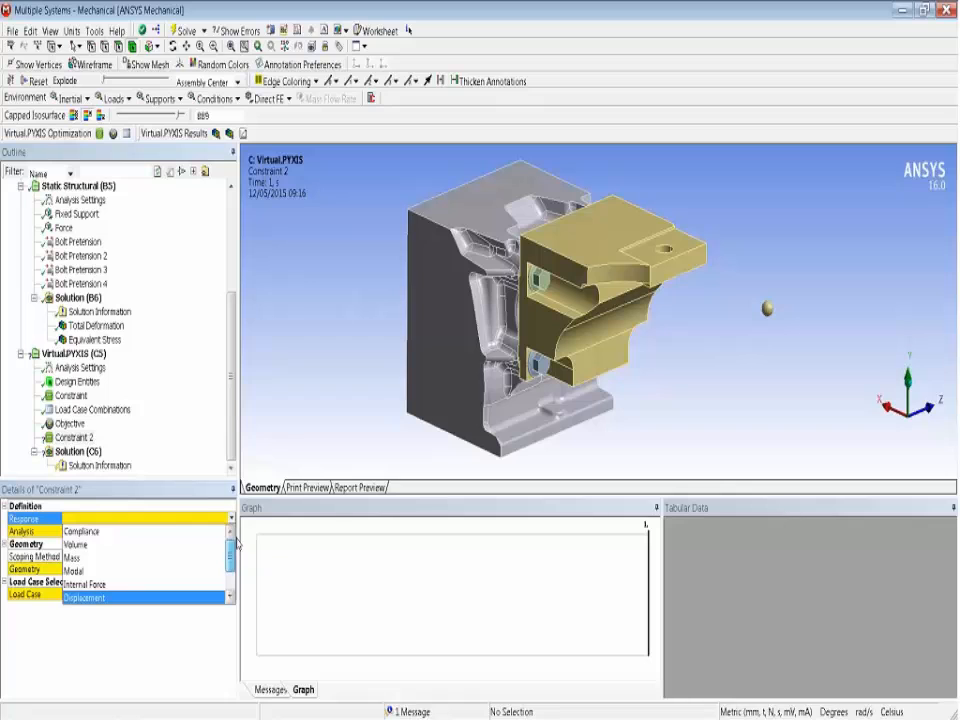
{"action": "left_click", "coordinate": [199, 475]}
Step: Delete the undefined second constraint from the Virtual.PYXIS system
{"action": "right_click", "coordinate": [78, 437]}
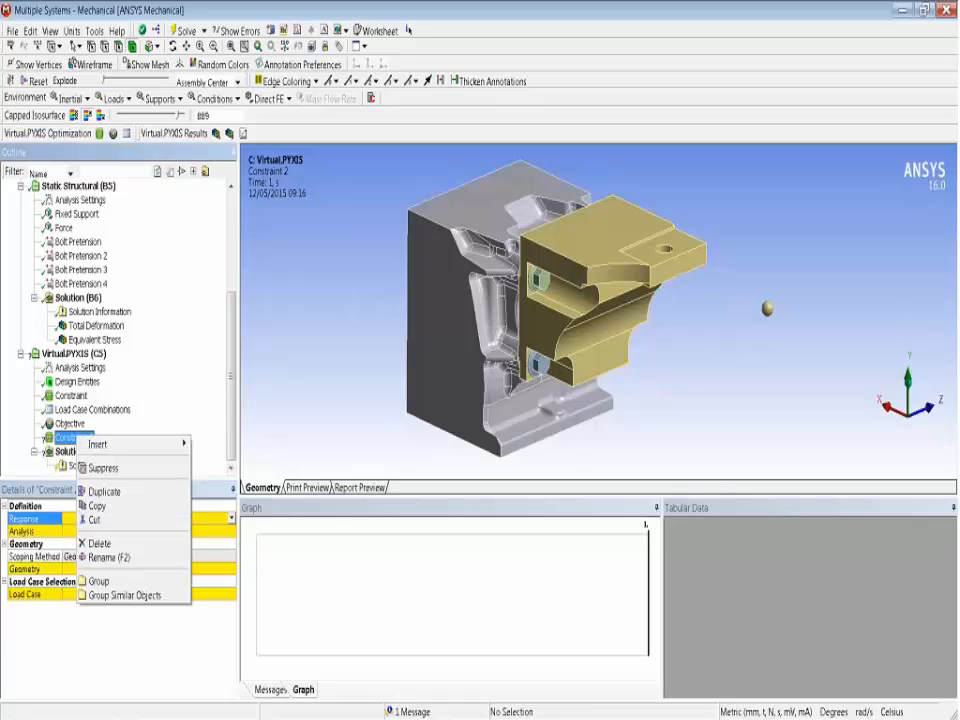
{"action": "left_click", "coordinate": [100, 540]}
{"action": "key", "text": "Return"}
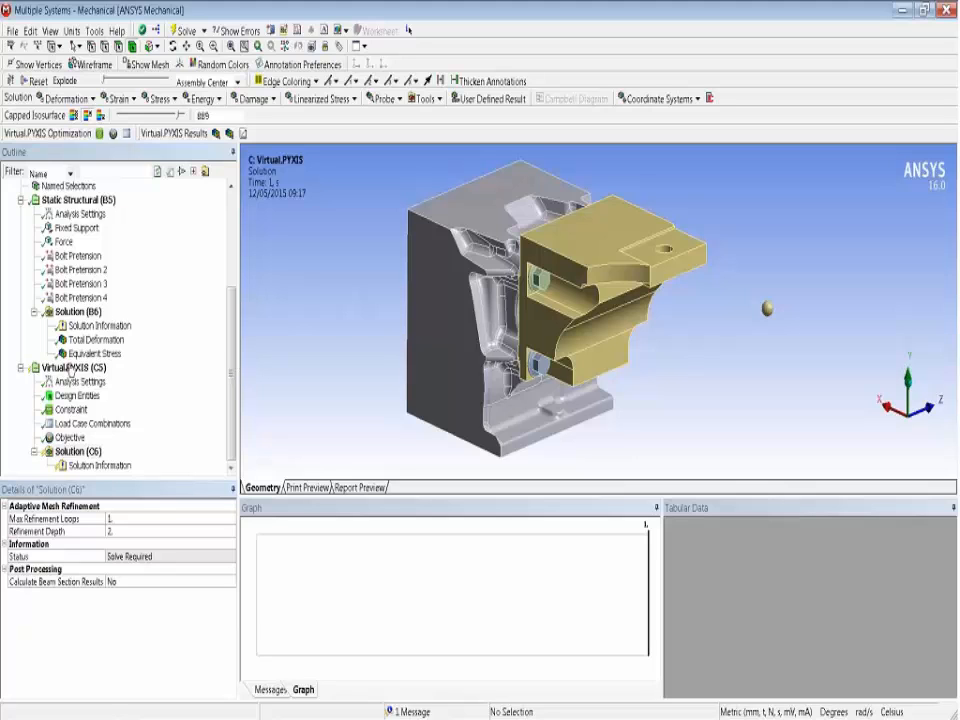
Step: Solve the Virtual.PYXIS (C5) optimization and move the solver console window clear of the model outline
{"action": "left_click", "coordinate": [68, 372]}
{"action": "right_click", "coordinate": [68, 372]}
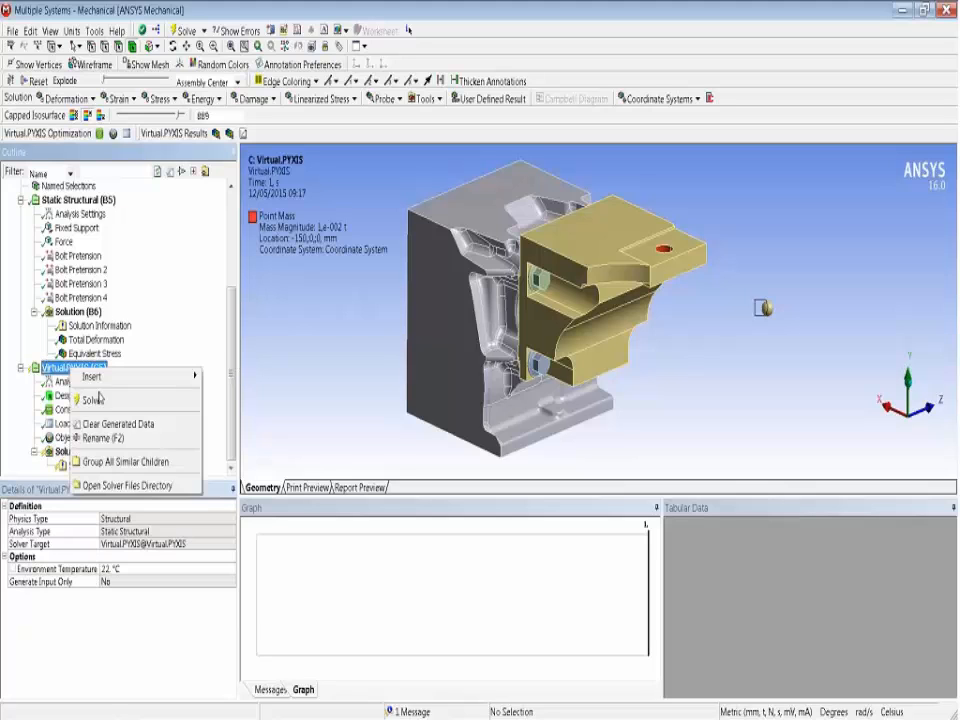
{"action": "left_click", "coordinate": [100, 400]}
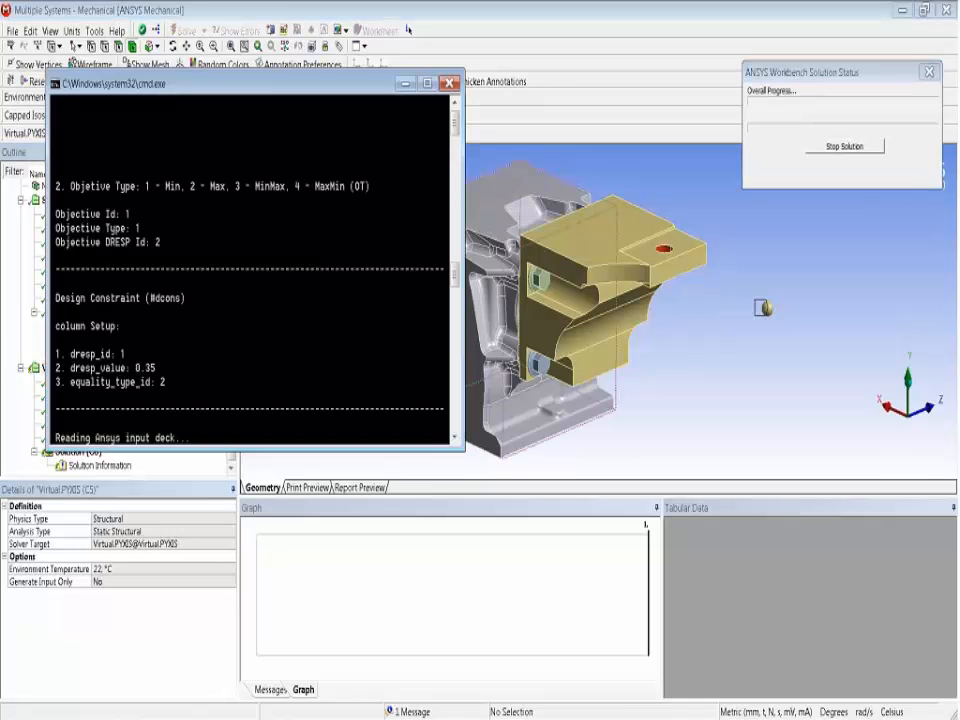
{"action": "left_click_drag", "start_coordinate": [357, 83], "coordinate": [802, 273]}
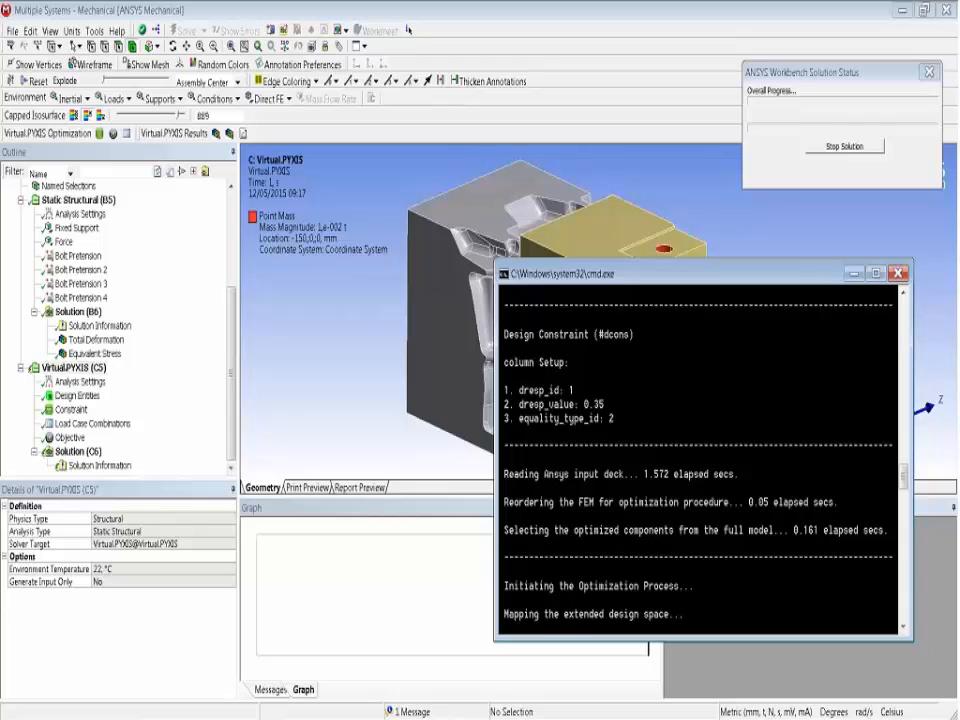
{"action": "left_click_drag", "start_coordinate": [708, 268], "coordinate": [730, 268]}
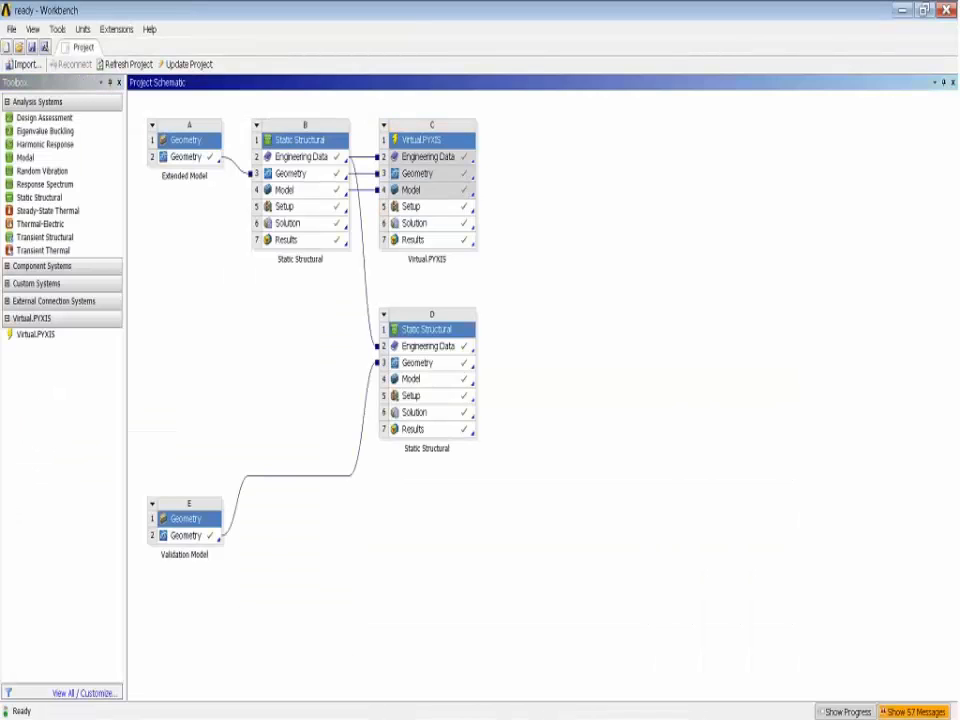
Step: Open the setup of the Virtual.PYXIS system (C) from the project schematic and make the hidden engine support body visible
{"action": "left_click", "coordinate": [415, 206]}
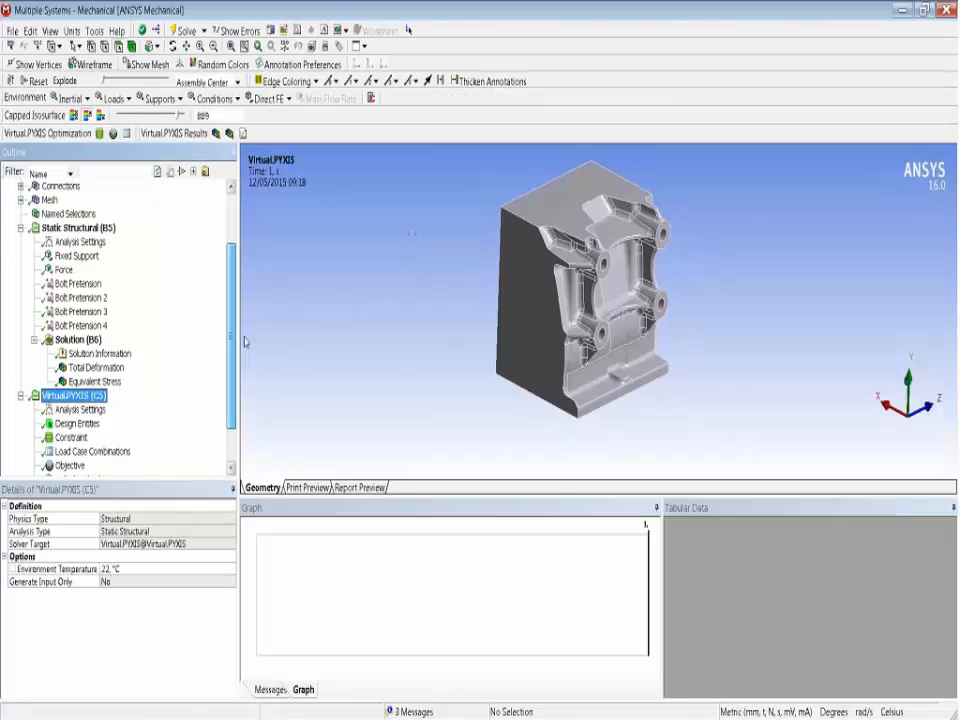
{"action": "right_click", "coordinate": [306, 281]}
{"action": "left_click", "coordinate": [317, 326]}
{"action": "middle_click_drag", "start_coordinate": [489, 283], "coordinate": [412, 276]}
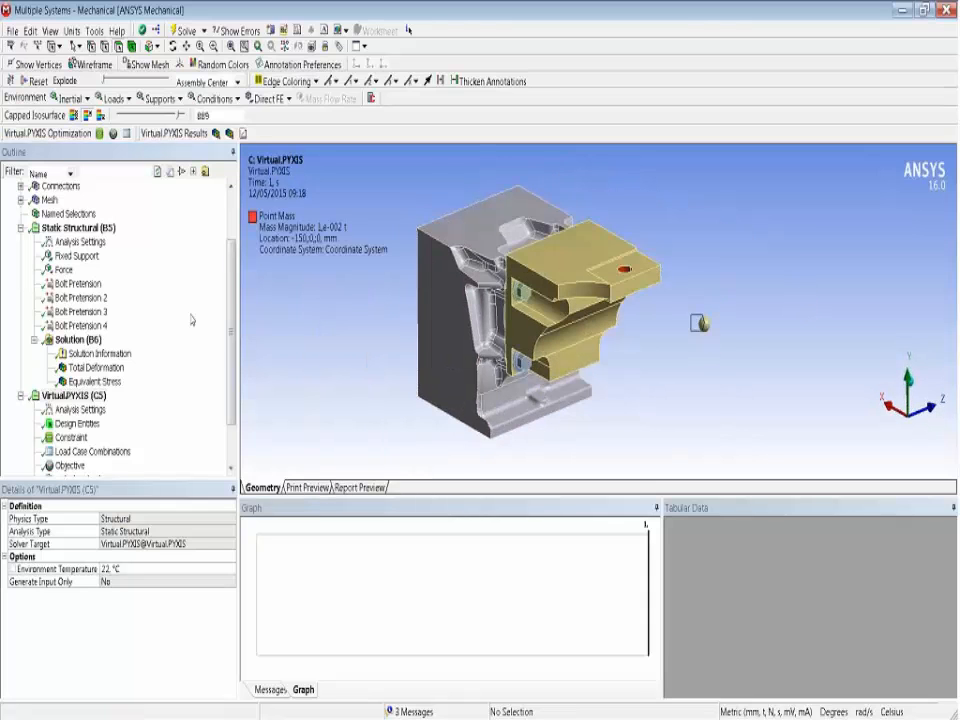
Step: Display the Pseudo Density On Nodes result of Solution (C6) and enlarge the graphics area
{"action": "left_click", "coordinate": [74, 396]}
{"action": "scroll", "coordinate": [110, 430], "scroll_direction": "down", "scroll_amount": 2}
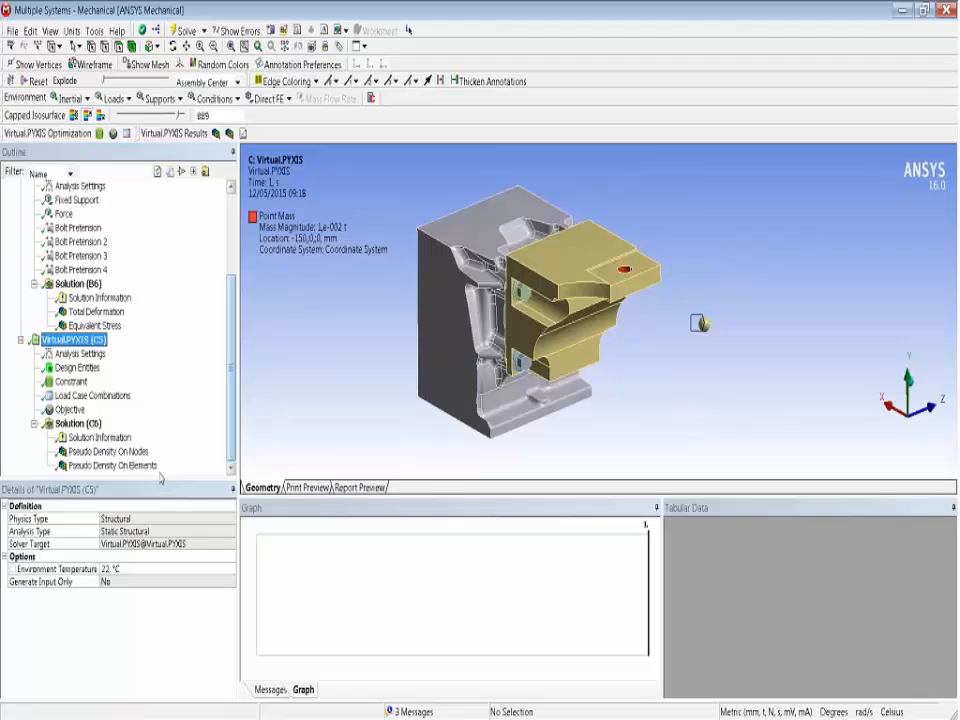
{"action": "left_click", "coordinate": [137, 455]}
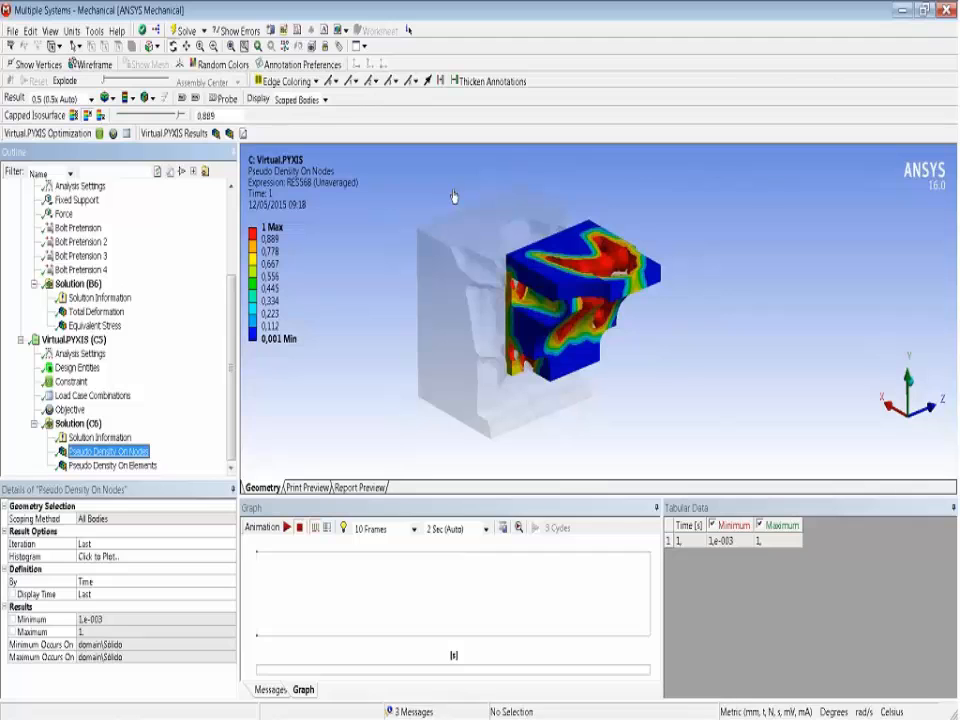
{"action": "left_click_drag", "start_coordinate": [649, 497], "coordinate": [649, 648]}
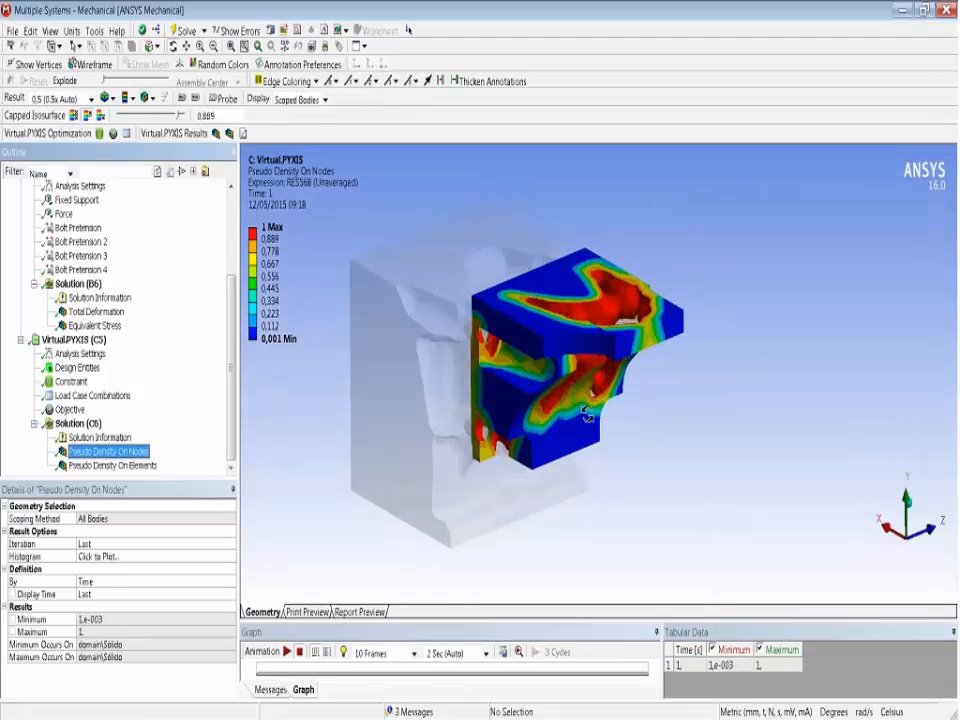
Step: Show the pseudo density as a capped isosurface that keeps only material above a threshold of 0,3
{"action": "left_click", "coordinate": [101, 116]}
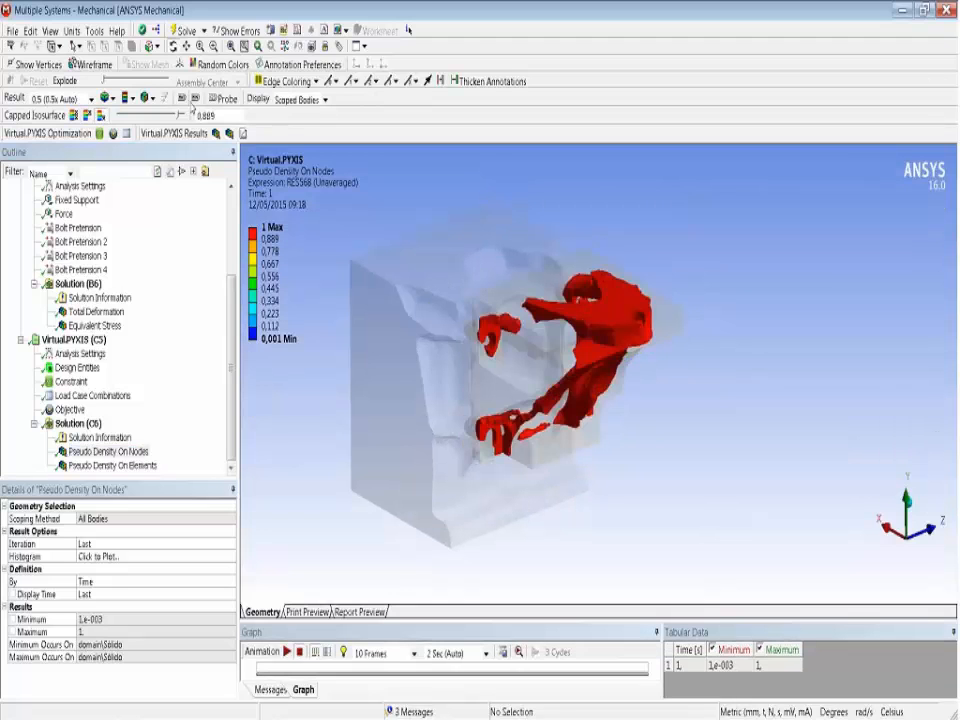
{"action": "left_click_drag", "start_coordinate": [217, 116], "coordinate": [168, 121]}
{"action": "type", "text": "0,3"}
{"action": "key", "text": "Return"}
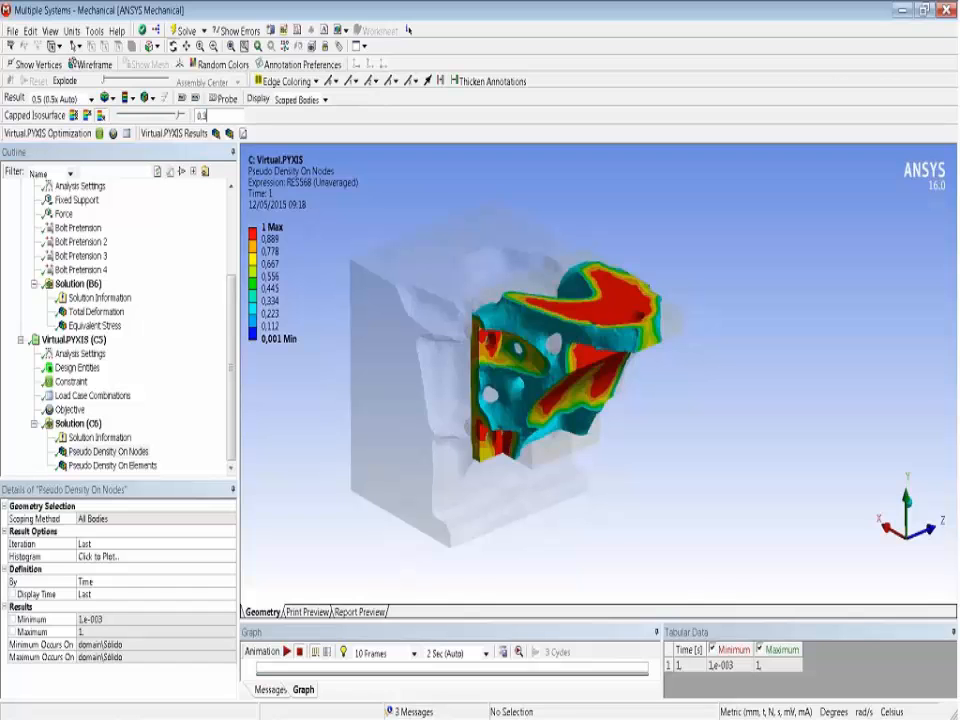
Step: Examine the optimized engine support shape from above, from behind, from the side and from oblique angles
{"action": "middle_click_drag", "start_coordinate": [520, 343], "coordinate": [415, 410]}
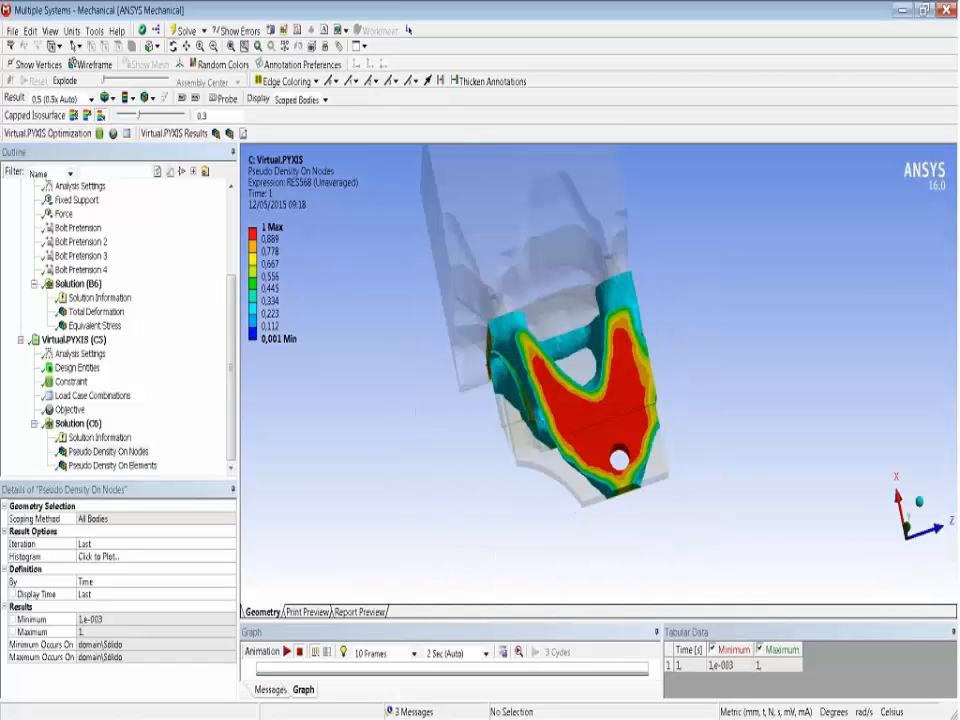
{"action": "left_click", "coordinate": [907, 528]}
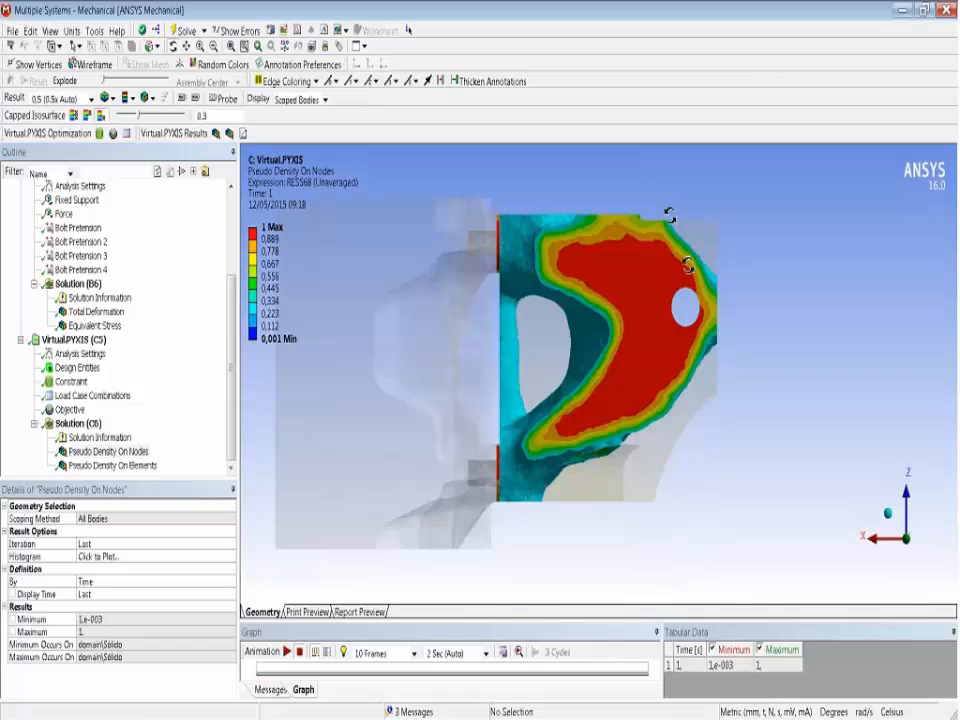
{"action": "left_click", "coordinate": [886, 540]}
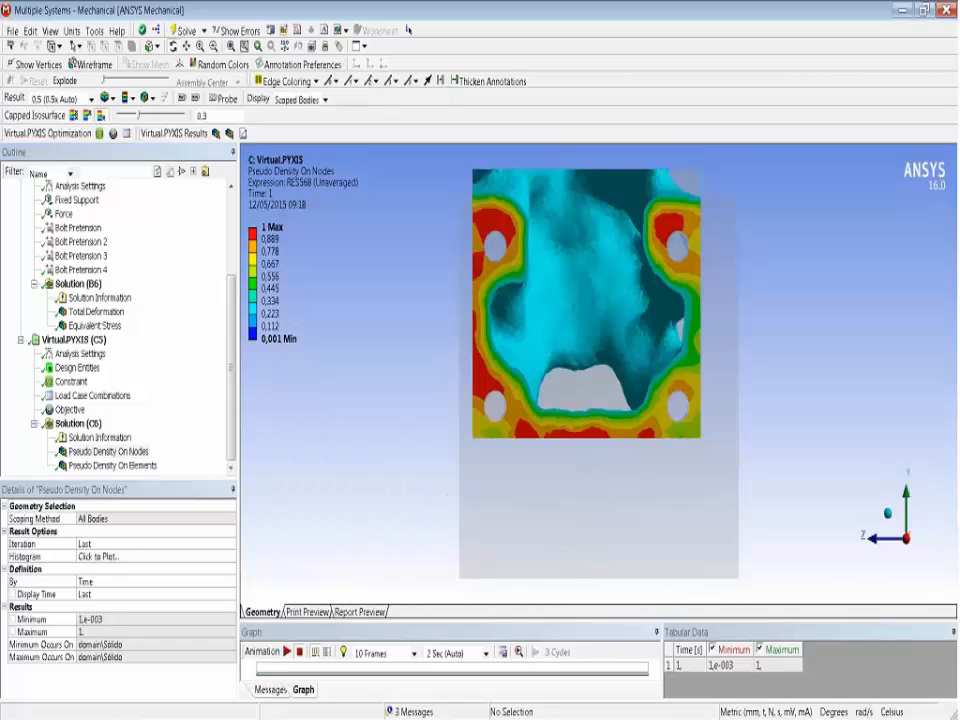
{"action": "left_click", "coordinate": [868, 538]}
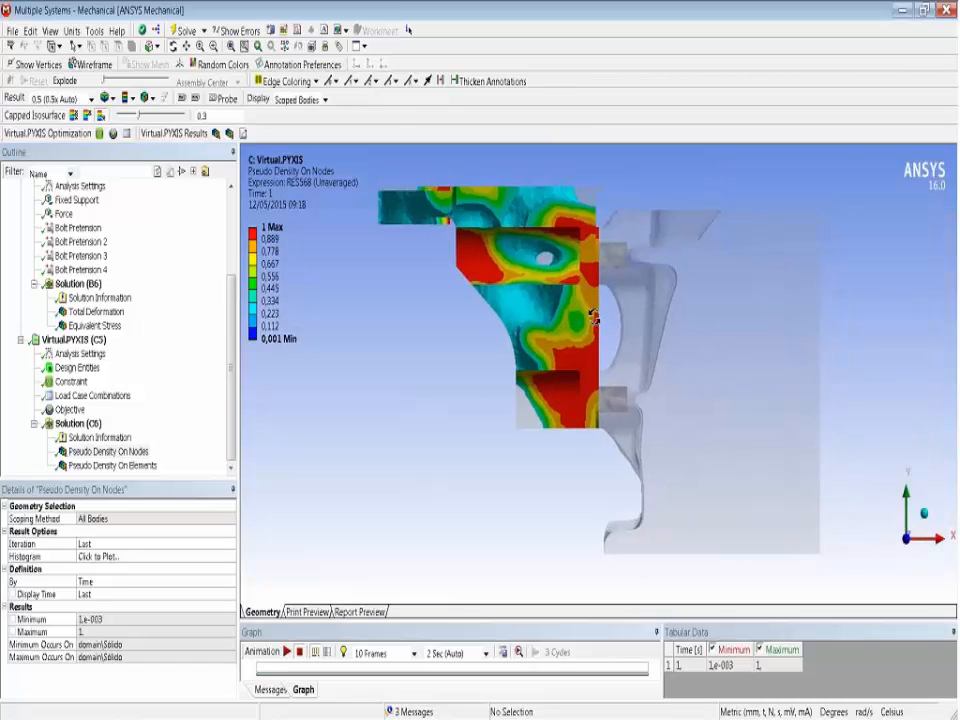
{"action": "middle_click_drag", "start_coordinate": [594, 317], "coordinate": [590, 295]}
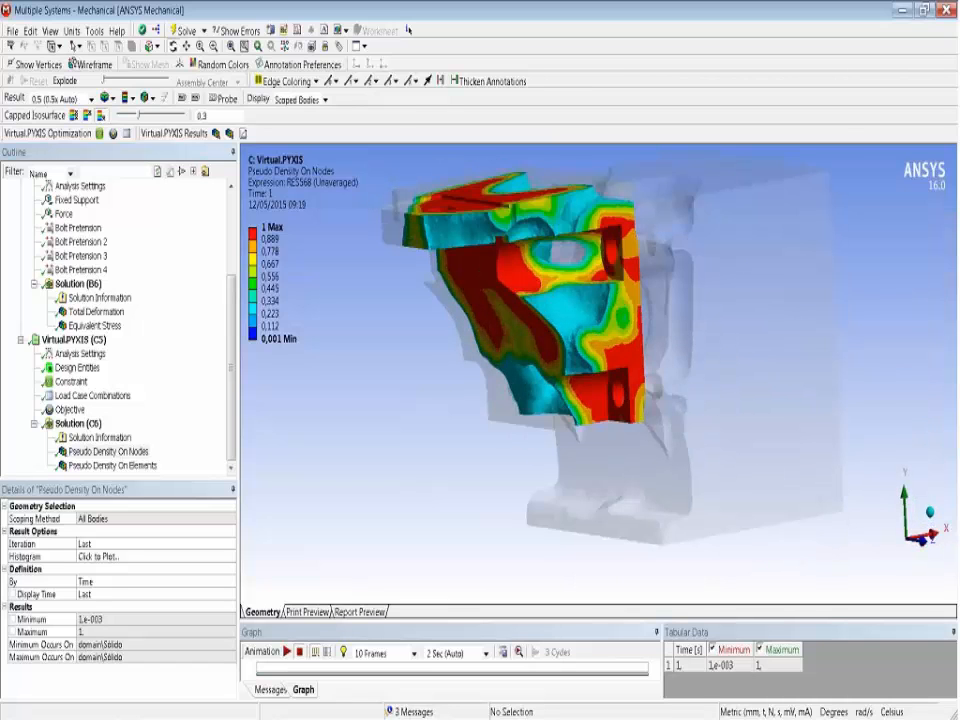
{"action": "middle_click_drag", "start_coordinate": [608, 360], "coordinate": [470, 281]}
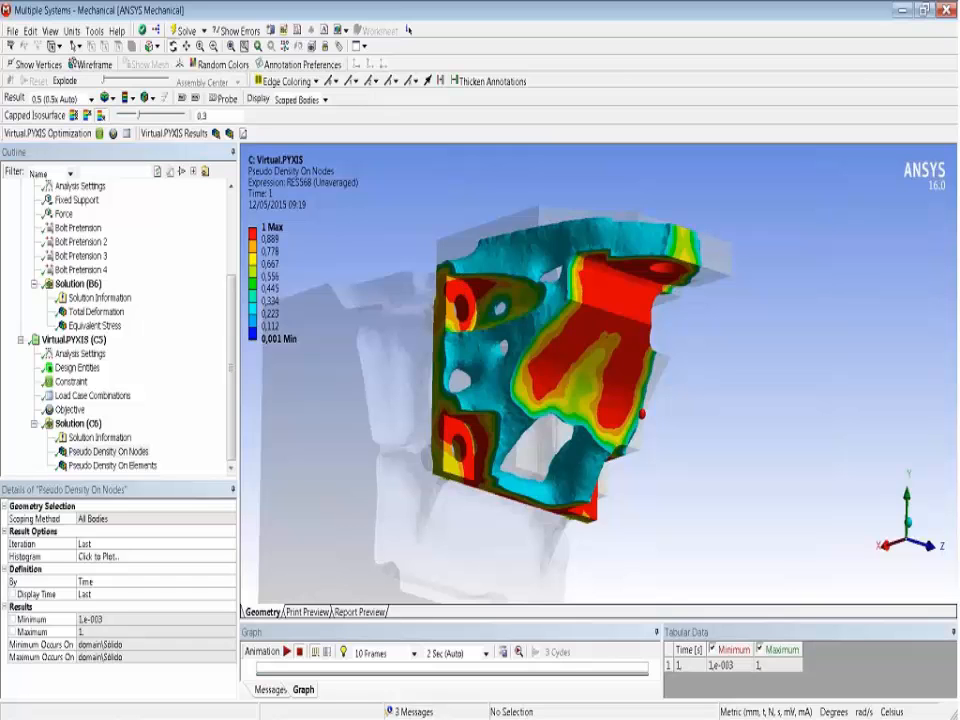
{"action": "left_click_drag", "start_coordinate": [461, 279], "coordinate": [590, 396]}
{"action": "middle_click_drag", "start_coordinate": [605, 251], "coordinate": [597, 386]}
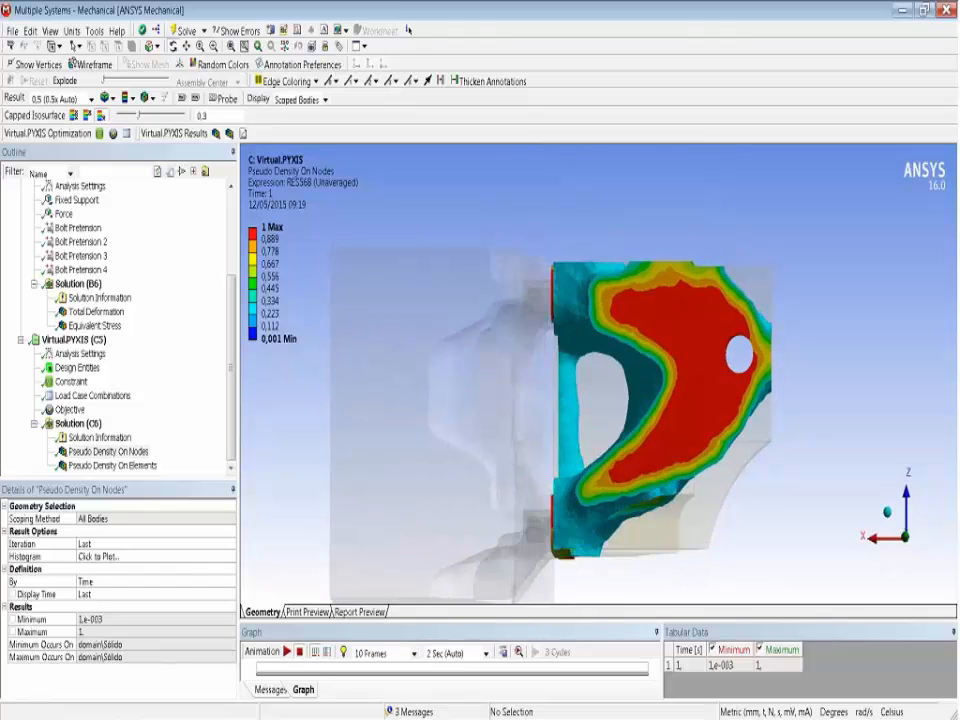
{"action": "middle_click_drag", "start_coordinate": [638, 428], "coordinate": [611, 350]}
Step: Switch to the file explorer, locate ds31.stl in the SYS-3 MECH results folder, and put the folder window away
{"action": "key", "text": "alt+Tab"}
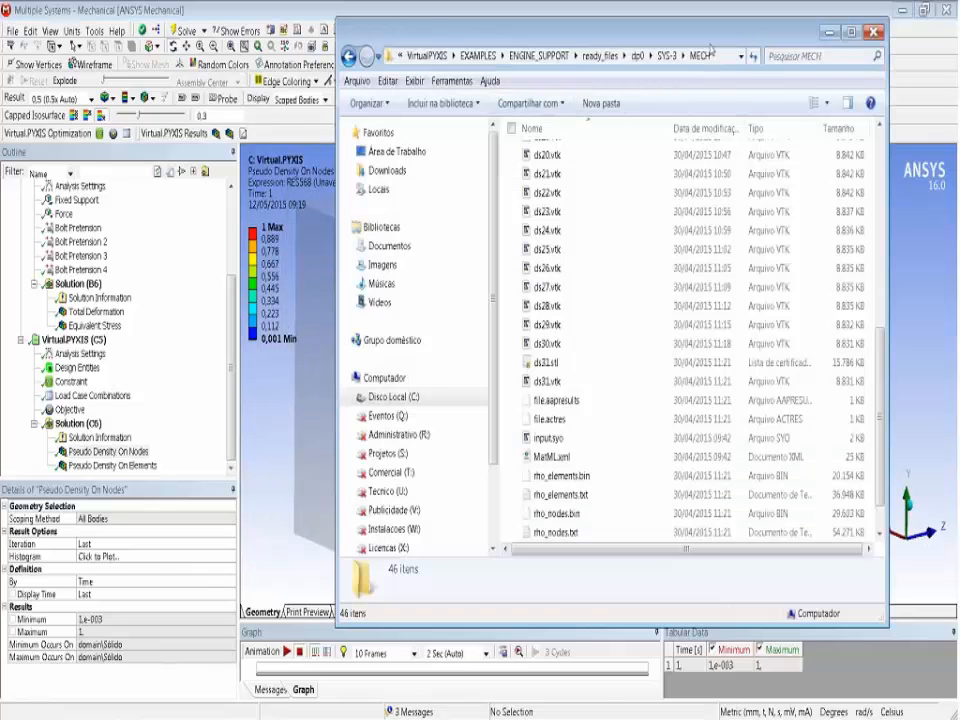
{"action": "left_click_drag", "start_coordinate": [714, 36], "coordinate": [524, 72]}
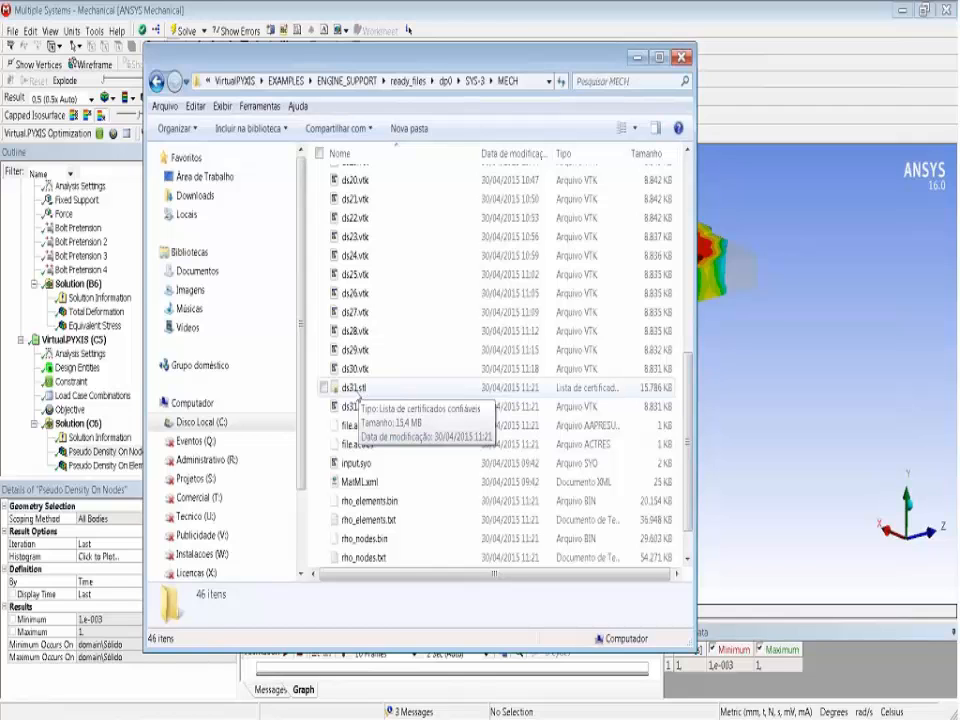
{"action": "left_click", "coordinate": [638, 58]}
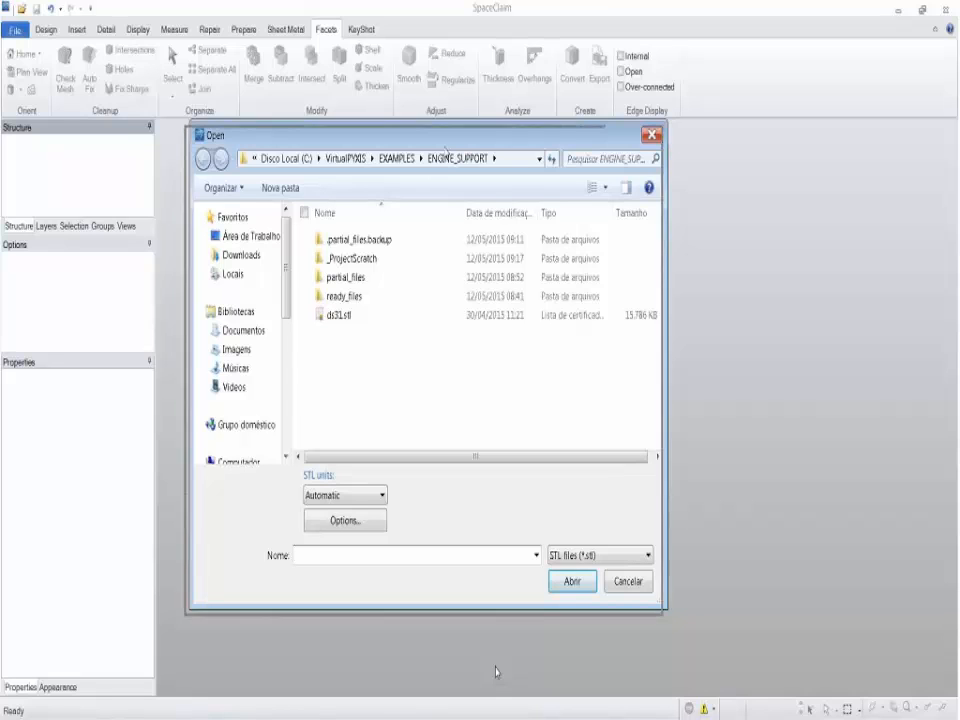
Step: Open the optimized geometry file ds31.stl from the ENGINE_SUPPORT folder in SpaceClaim with automatic STL units
{"action": "left_click_drag", "start_coordinate": [455, 139], "coordinate": [437, 161]}
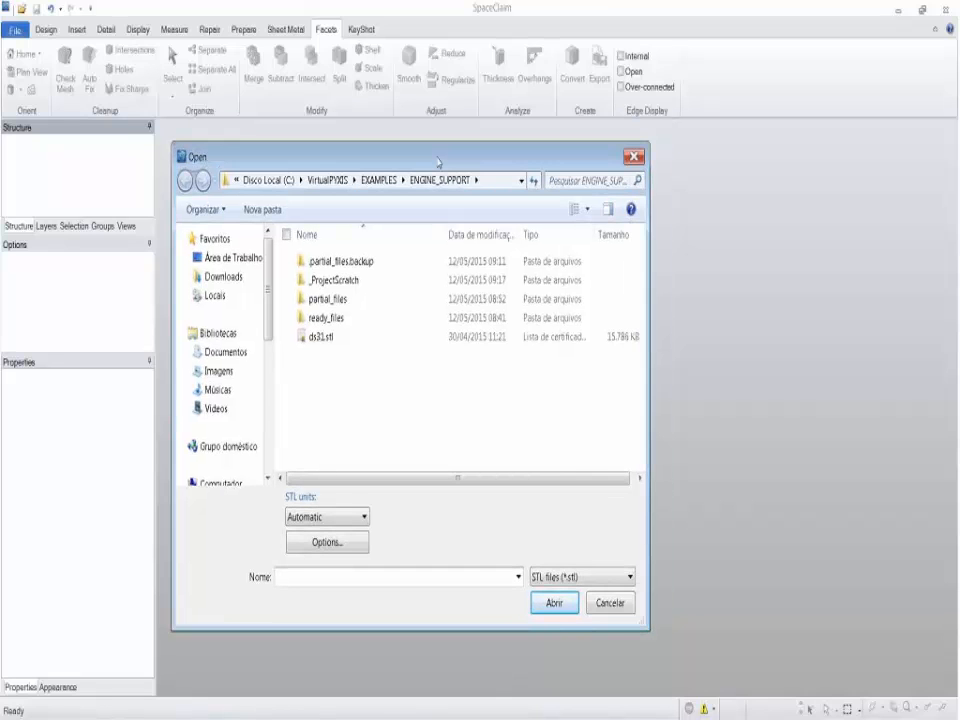
{"action": "left_click", "coordinate": [330, 339]}
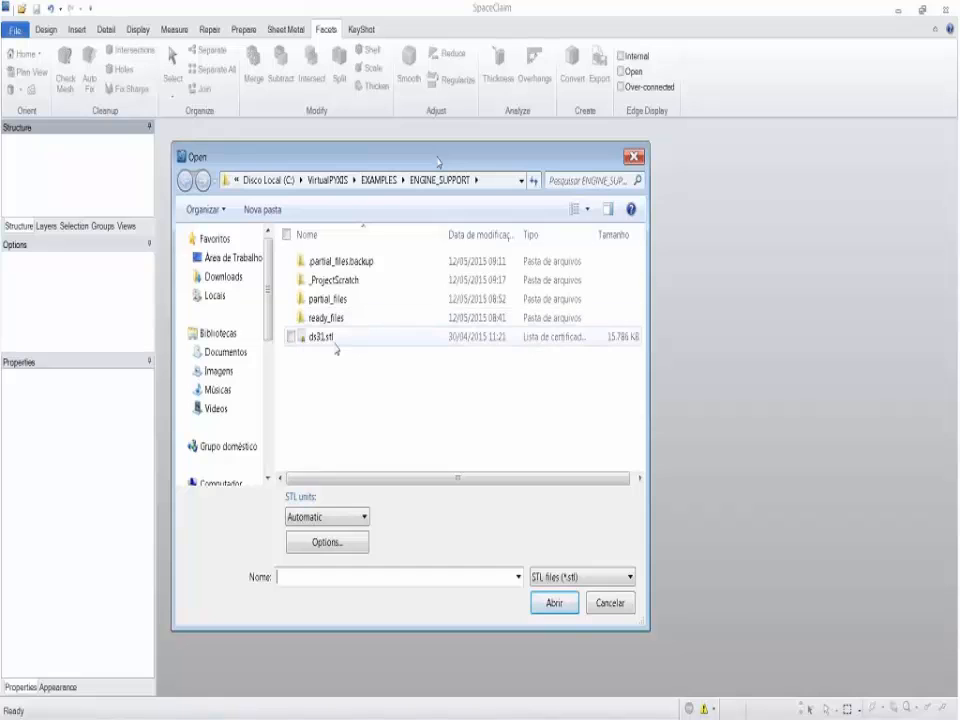
{"action": "left_click", "coordinate": [553, 605]}
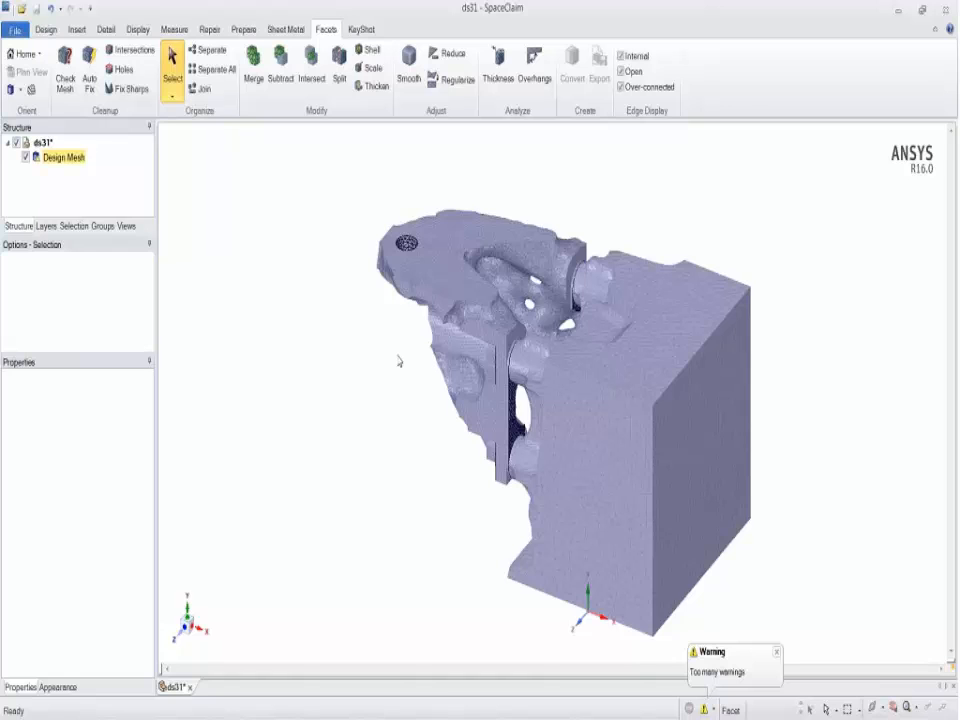
Step: Inspect the imported assembly mesh and split it into single-piece bodies with Separate All
{"action": "middle_click_drag", "start_coordinate": [399, 360], "coordinate": [275, 327], "text": "shift"}
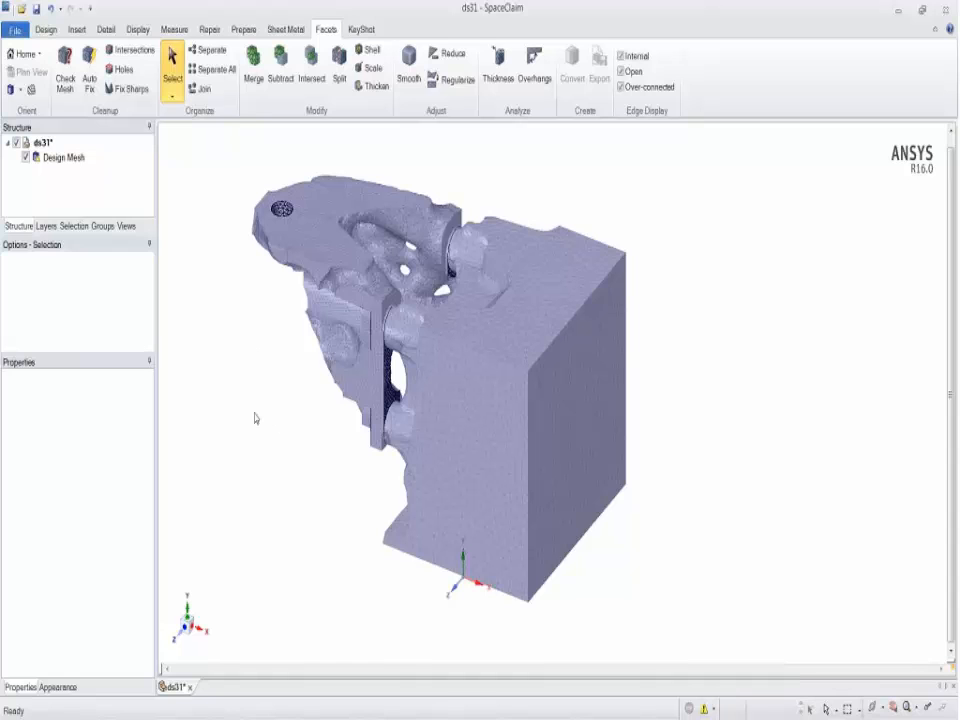
{"action": "mouse_move", "coordinate": [255, 418]}
{"action": "middle_mouse_down"}
{"action": "mouse_move", "coordinate": [325, 375]}
{"action": "mouse_move", "coordinate": [274, 257]}
{"action": "mouse_move", "coordinate": [317, 274]}
{"action": "mouse_move", "coordinate": [312, 193]}
{"action": "mouse_move", "coordinate": [315, 313]}
{"action": "mouse_move", "coordinate": [285, 326]}
{"action": "mouse_move", "coordinate": [298, 369]}
{"action": "mouse_move", "coordinate": [347, 272]}
{"action": "mouse_move", "coordinate": [311, 252]}
{"action": "mouse_move", "coordinate": [266, 347]}
{"action": "mouse_move", "coordinate": [238, 331]}
{"action": "mouse_move", "coordinate": [565, 368]}
{"action": "mouse_move", "coordinate": [576, 446]}
{"action": "mouse_move", "coordinate": [619, 360]}
{"action": "mouse_move", "coordinate": [645, 348]}
{"action": "middle_mouse_up"}
{"action": "mouse_move", "coordinate": [321, 218]}
{"action": "middle_mouse_down"}
{"action": "mouse_move", "coordinate": [338, 365]}
{"action": "mouse_move", "coordinate": [466, 297]}
{"action": "mouse_move", "coordinate": [490, 240]}
{"action": "mouse_move", "coordinate": [482, 277]}
{"action": "mouse_move", "coordinate": [531, 274]}
{"action": "mouse_move", "coordinate": [533, 289]}
{"action": "mouse_move", "coordinate": [531, 210]}
{"action": "mouse_move", "coordinate": [584, 218]}
{"action": "middle_mouse_up"}
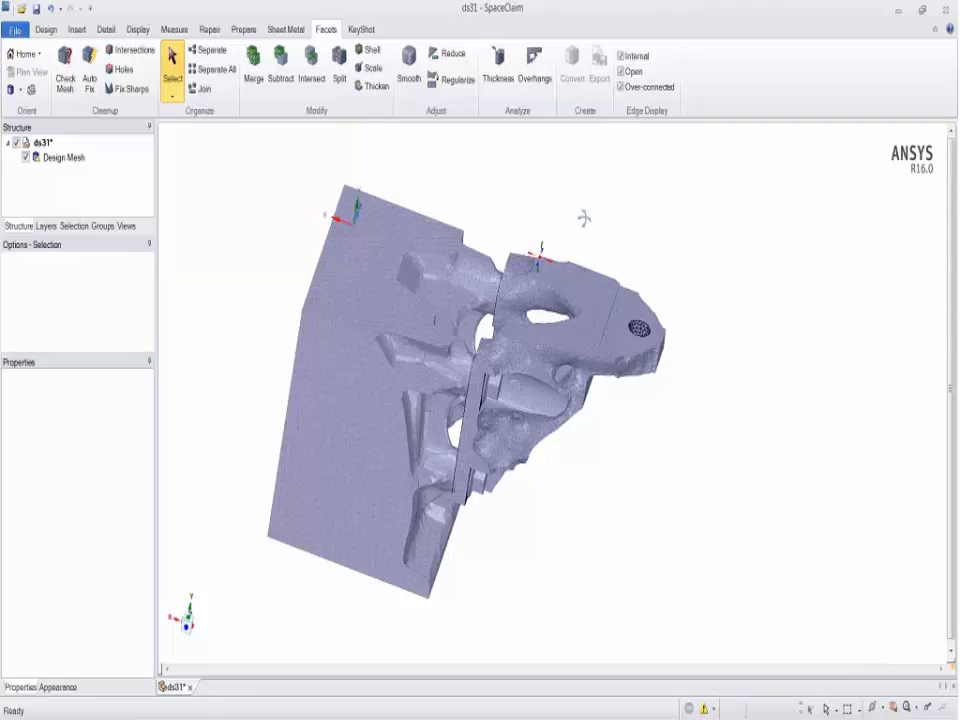
{"action": "middle_click_drag", "start_coordinate": [583, 216], "coordinate": [560, 166]}
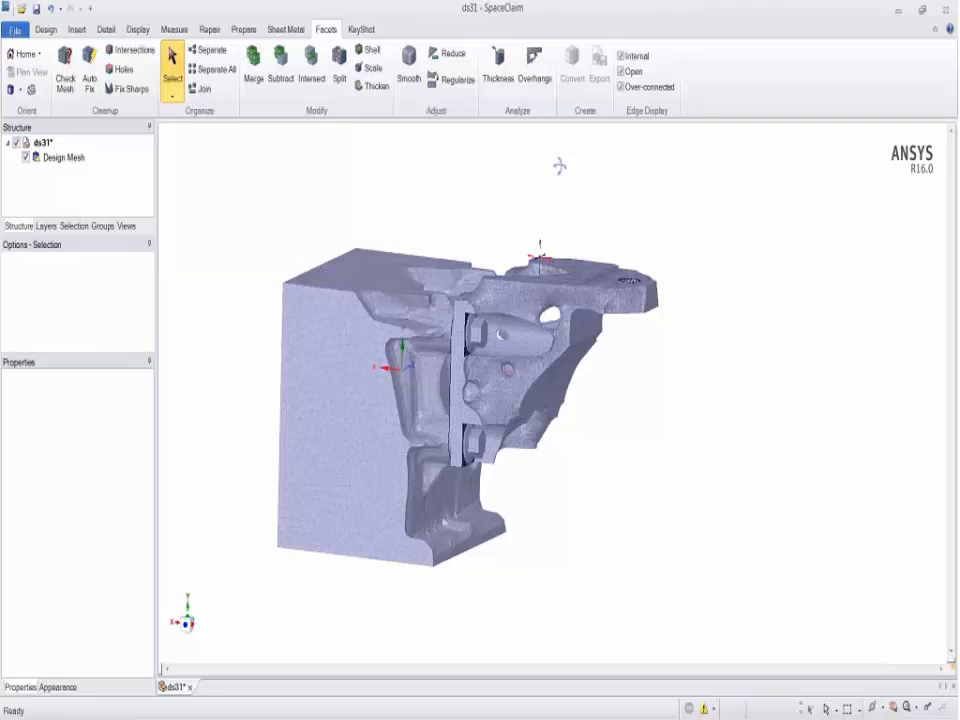
{"action": "middle_click_drag", "start_coordinate": [407, 182], "coordinate": [396, 188]}
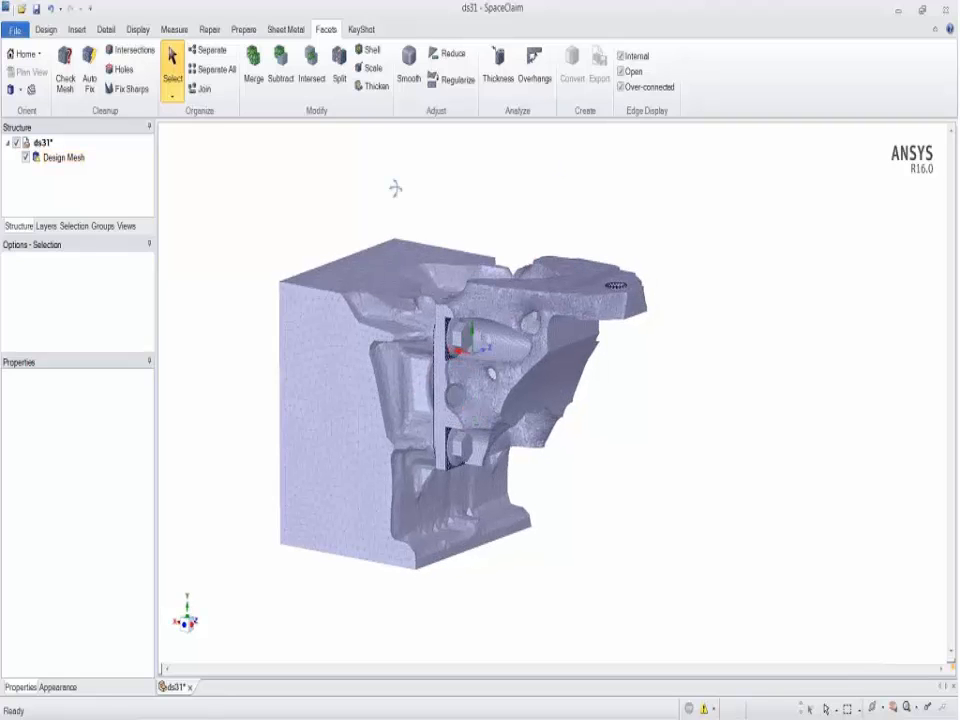
{"action": "mouse_move", "coordinate": [395, 188]}
{"action": "middle_mouse_down"}
{"action": "mouse_move", "coordinate": [384, 195]}
{"action": "mouse_move", "coordinate": [403, 208]}
{"action": "mouse_move", "coordinate": [394, 186]}
{"action": "middle_mouse_up"}
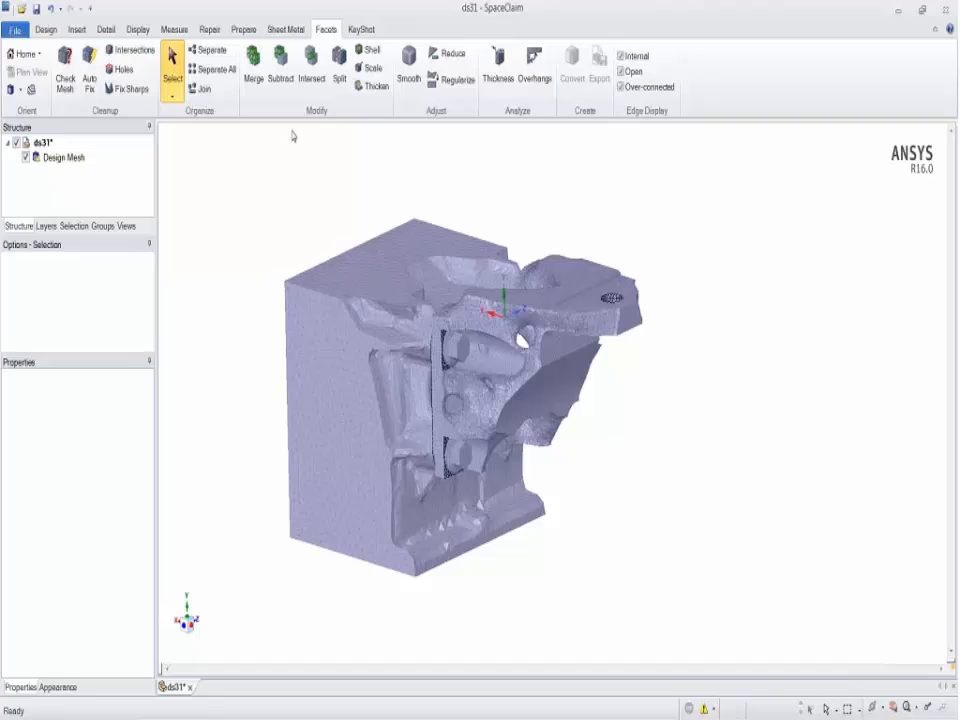
{"action": "left_click", "coordinate": [224, 72]}
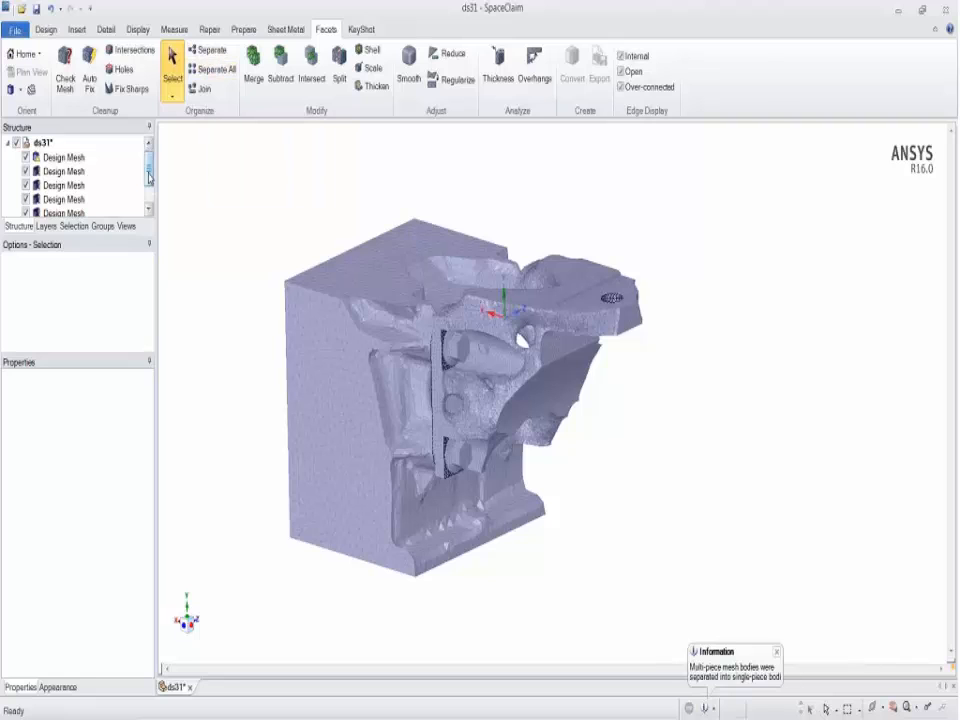
Step: Delete the engine block mesh and the four bolt meshes, keeping only the engine support mesh
{"action": "left_click", "coordinate": [65, 186]}
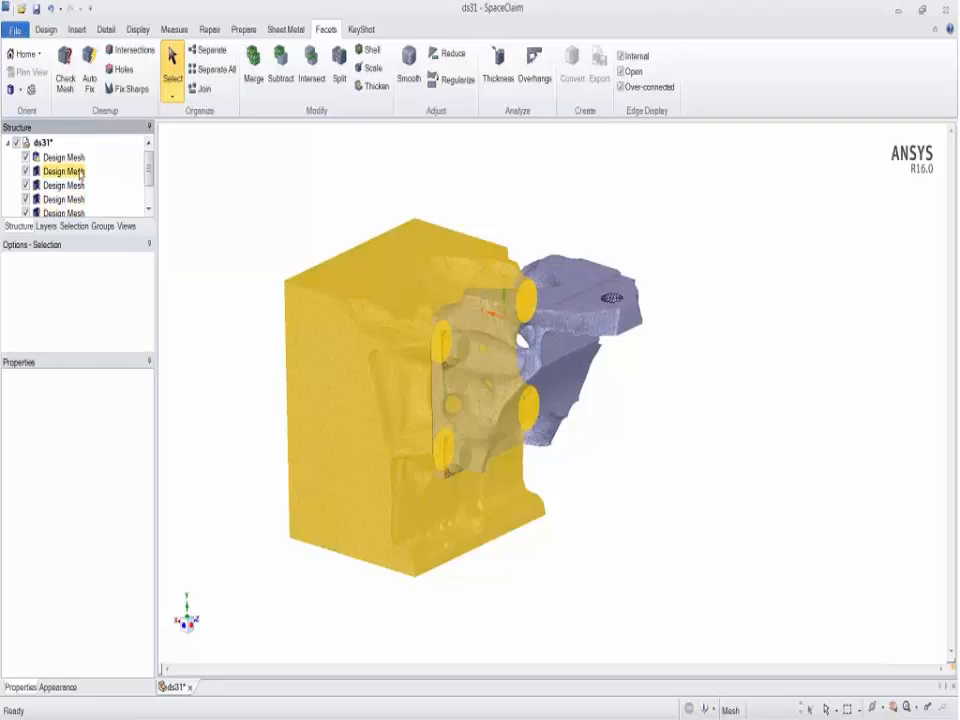
{"action": "left_click", "coordinate": [100, 171]}
{"action": "scroll", "coordinate": [148, 174], "scroll_direction": "down", "scroll_amount": 1}
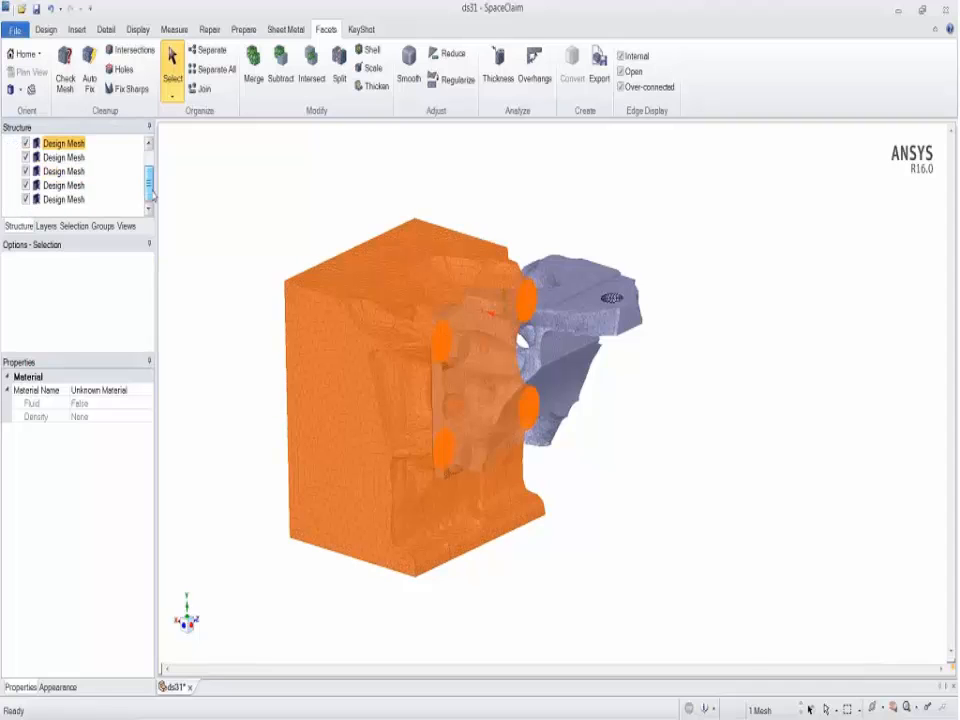
{"action": "left_click", "coordinate": [77, 203], "text": "shift"}
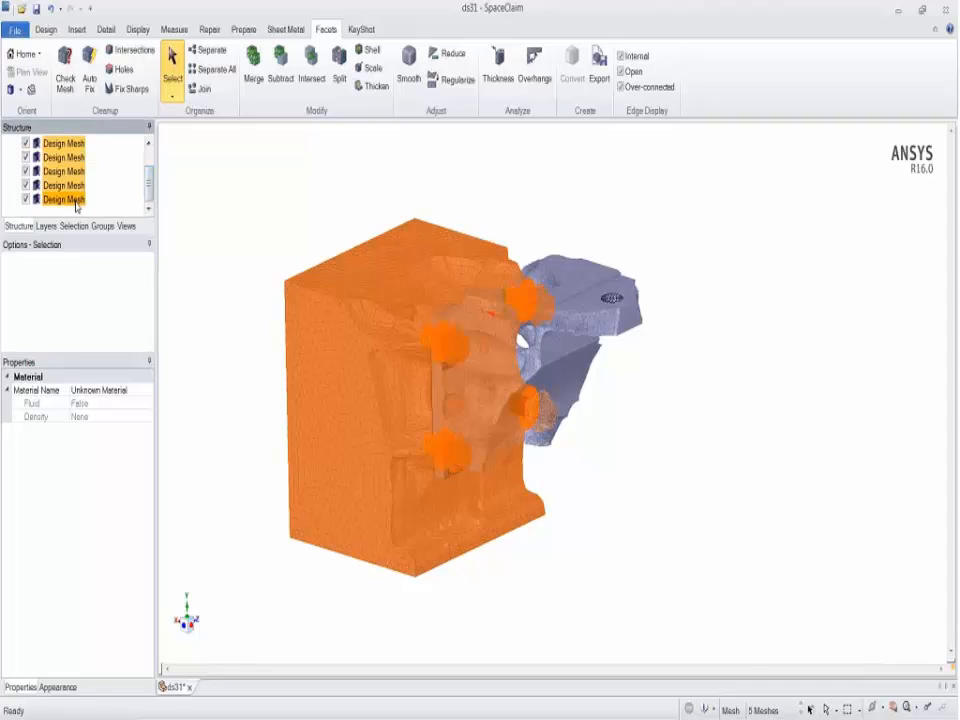
{"action": "key", "text": "Delete"}
Step: Repair the defects of the remaining engine support mesh with Auto Fix
{"action": "middle_click_drag", "start_coordinate": [585, 403], "coordinate": [630, 400]}
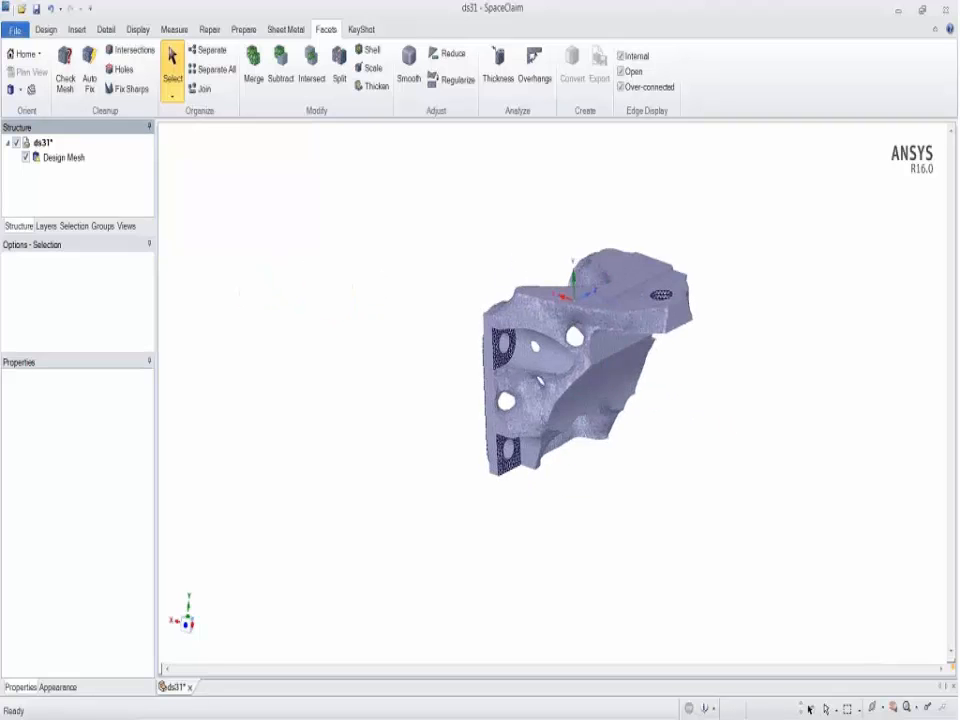
{"action": "scroll", "coordinate": [694, 342], "scroll_direction": "up", "scroll_amount": 4}
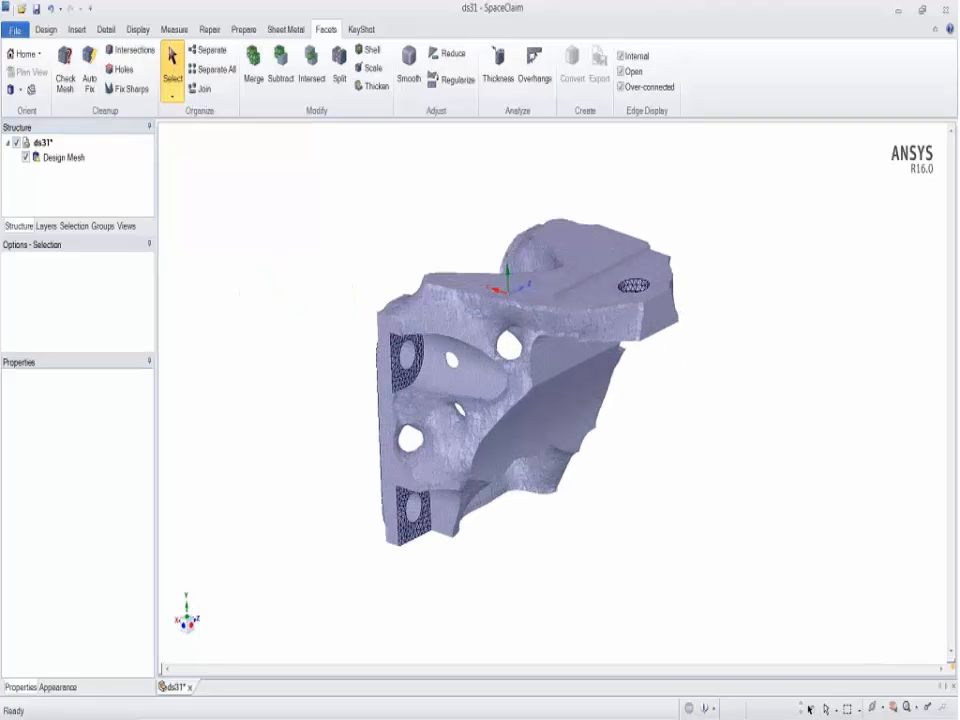
{"action": "middle_click_drag", "start_coordinate": [694, 342], "coordinate": [431, 197]}
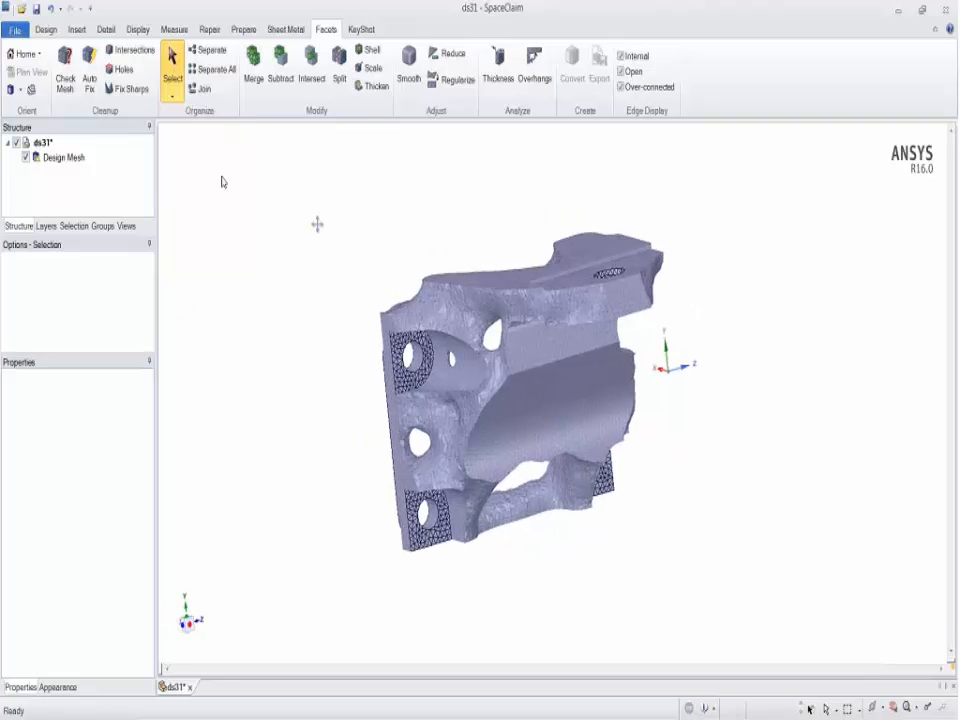
{"action": "middle_click_drag", "start_coordinate": [317, 224], "coordinate": [257, 194], "text": "shift"}
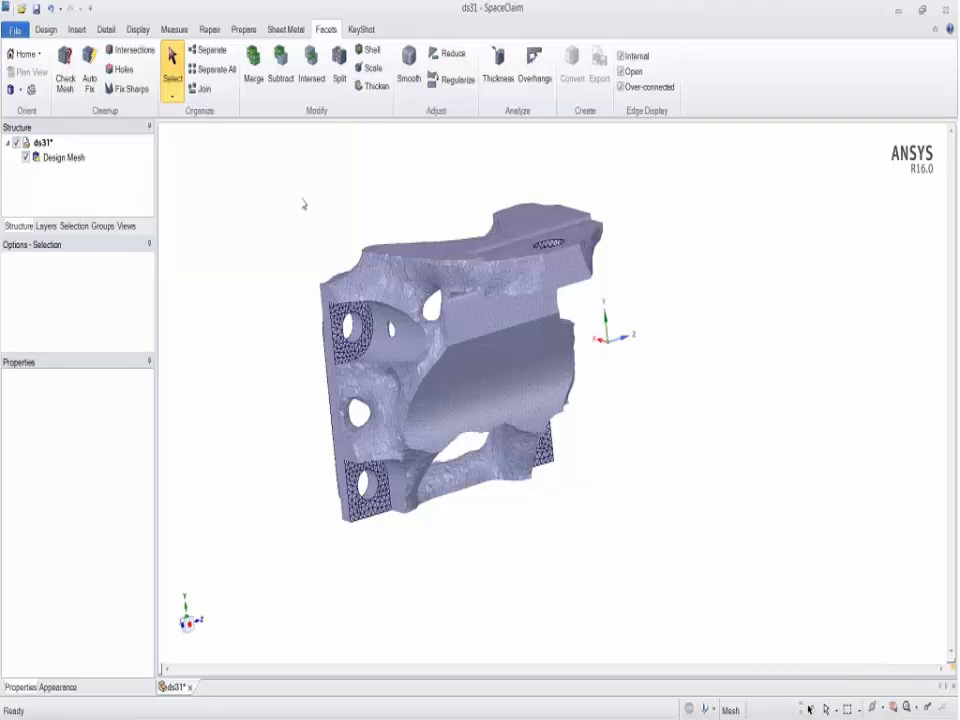
{"action": "middle_click_drag", "start_coordinate": [303, 204], "coordinate": [326, 201]}
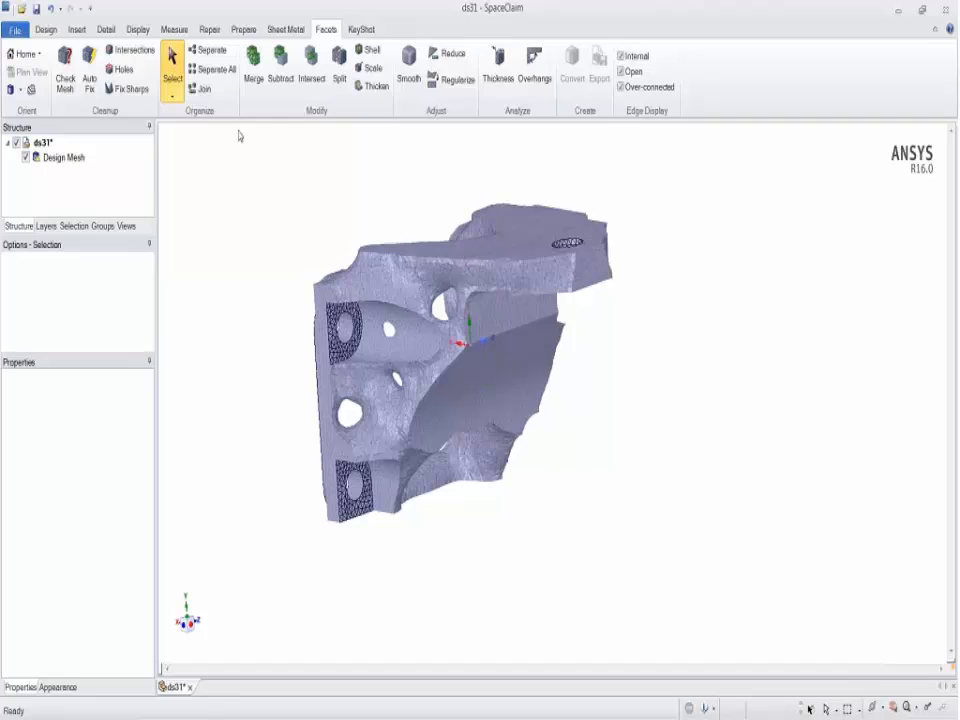
{"action": "left_click", "coordinate": [89, 72]}
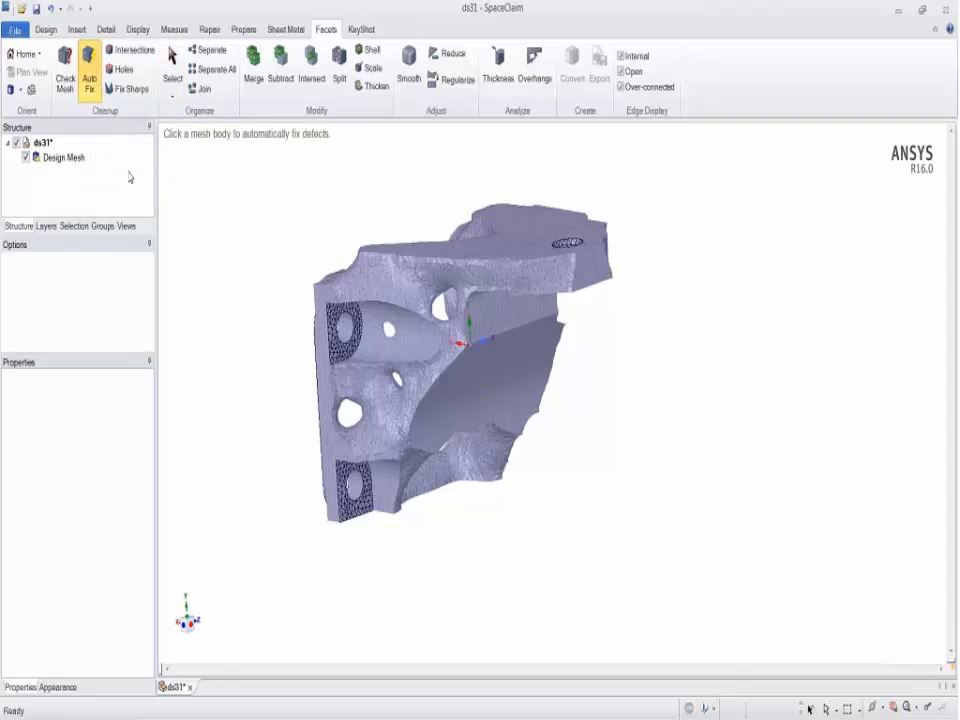
{"action": "left_click", "coordinate": [65, 159]}
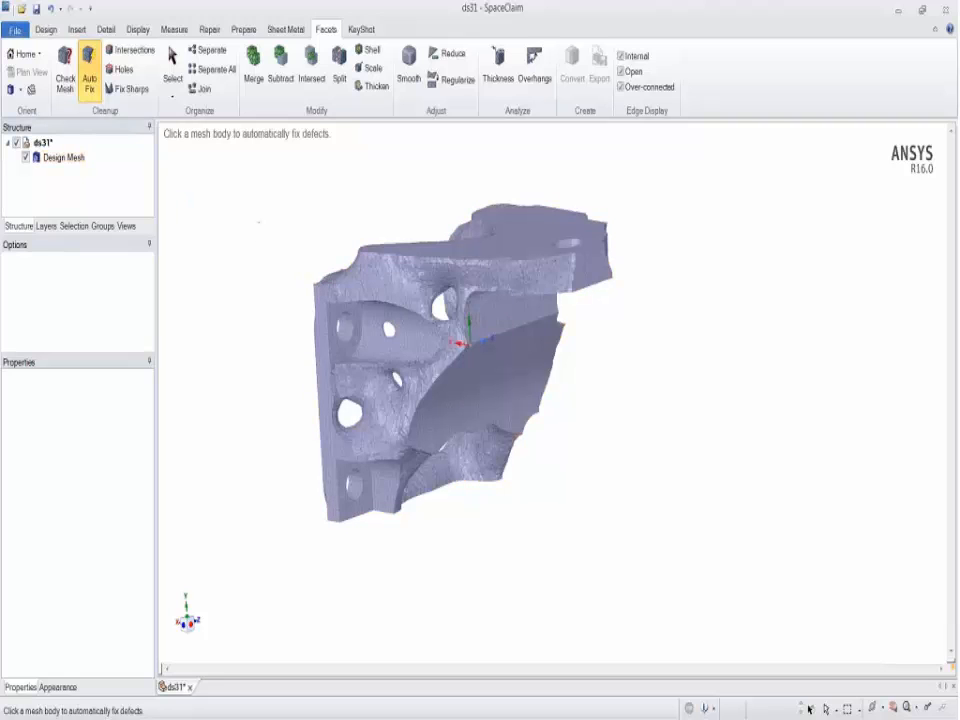
Step: Start the self-intersection search and check the repaired engine support mesh for openings with the Holes tool
{"action": "middle_click_drag", "start_coordinate": [259, 222], "coordinate": [268, 256]}
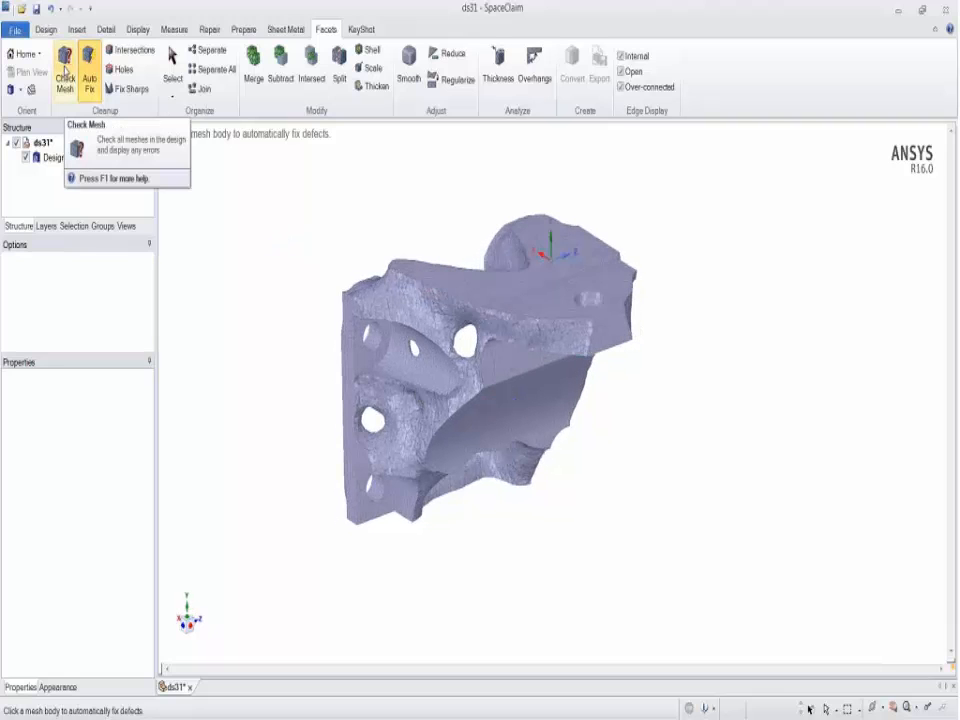
{"action": "middle_click_drag", "start_coordinate": [270, 224], "coordinate": [287, 220]}
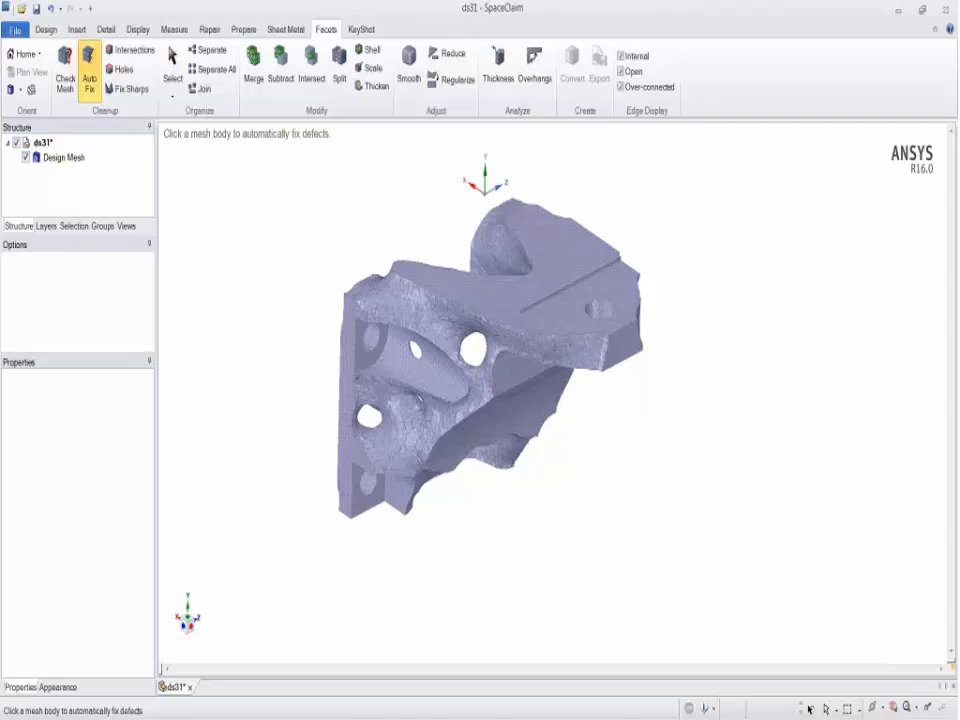
{"action": "left_click", "coordinate": [126, 48]}
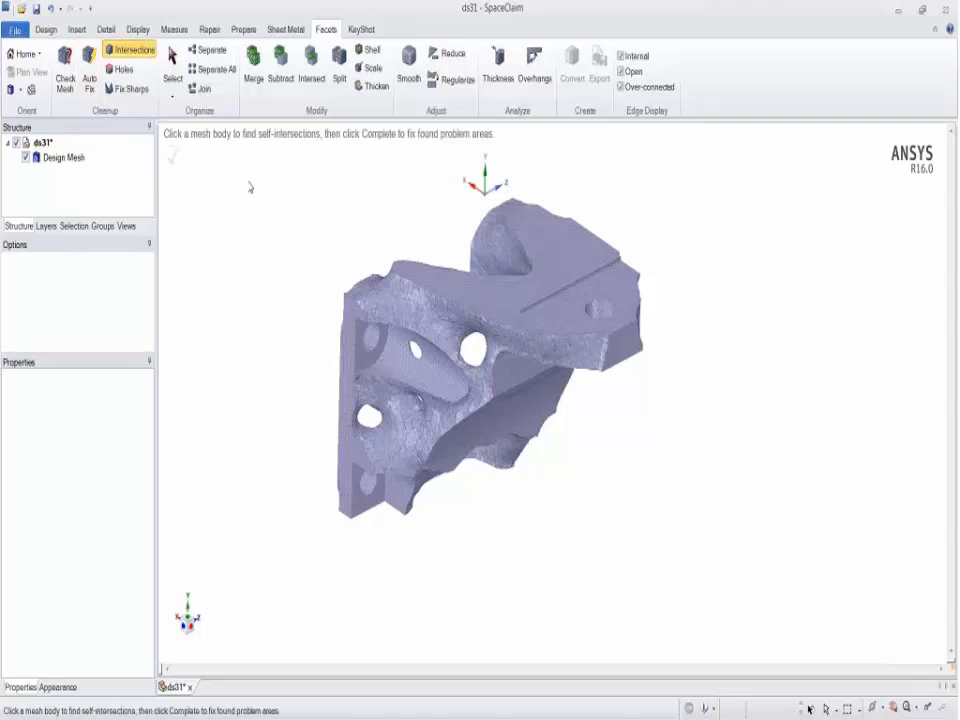
{"action": "mouse_move", "coordinate": [267, 248]}
{"action": "middle_mouse_down"}
{"action": "mouse_move", "coordinate": [257, 249]}
{"action": "mouse_move", "coordinate": [252, 232]}
{"action": "middle_mouse_up"}
{"action": "left_click", "coordinate": [119, 69]}
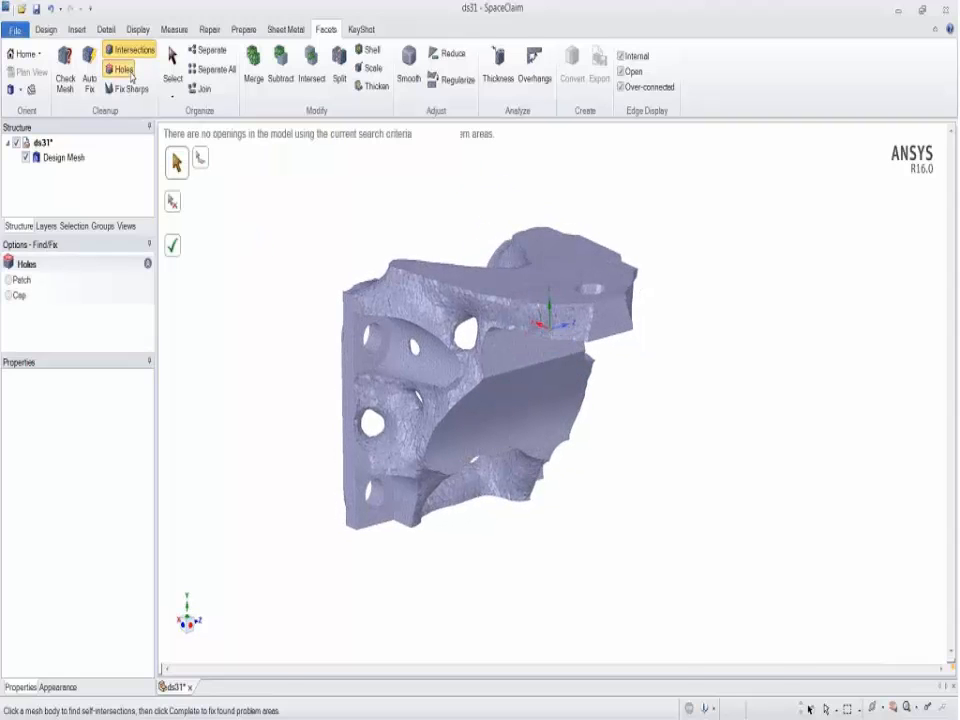
{"action": "middle_click_drag", "start_coordinate": [260, 300], "coordinate": [476, 353]}
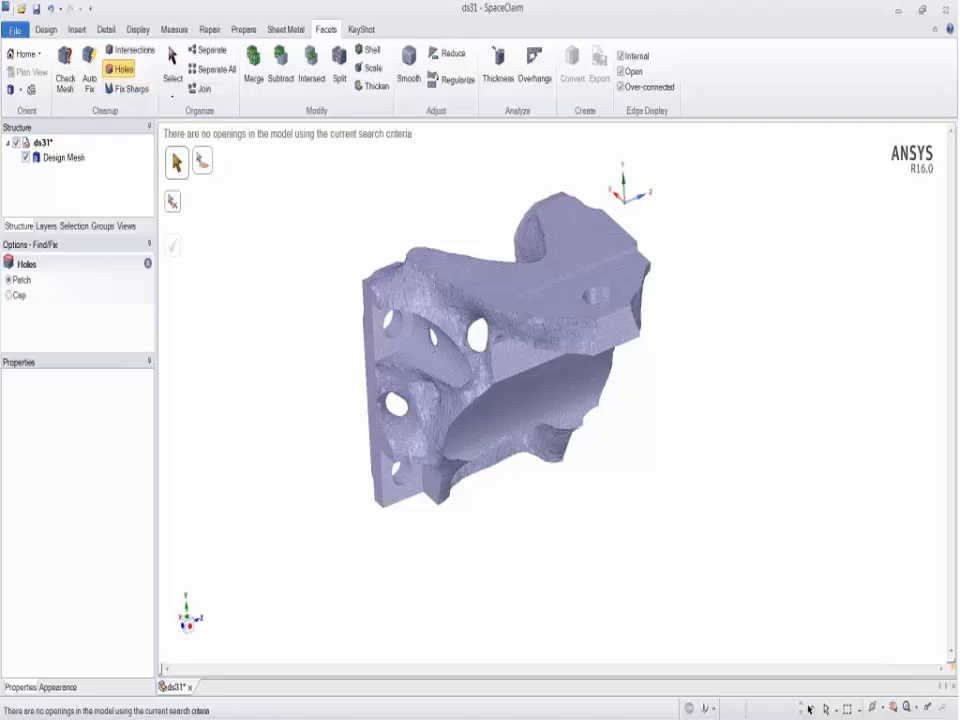
{"action": "right_click_drag", "start_coordinate": [321, 229], "coordinate": [441, 332]}
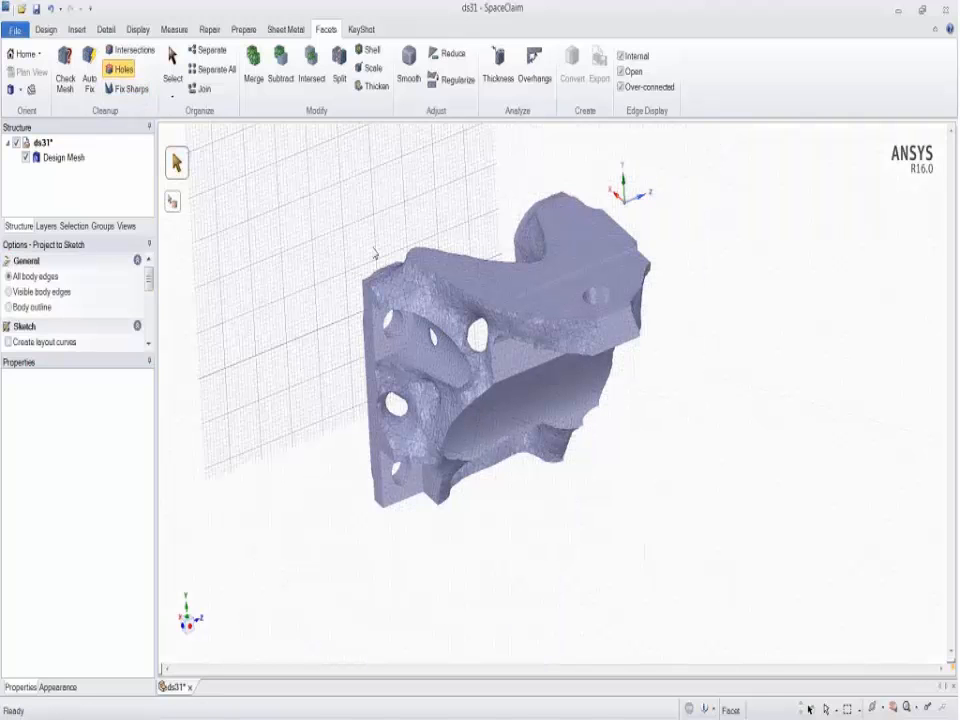
{"action": "left_click", "coordinate": [50, 31]}
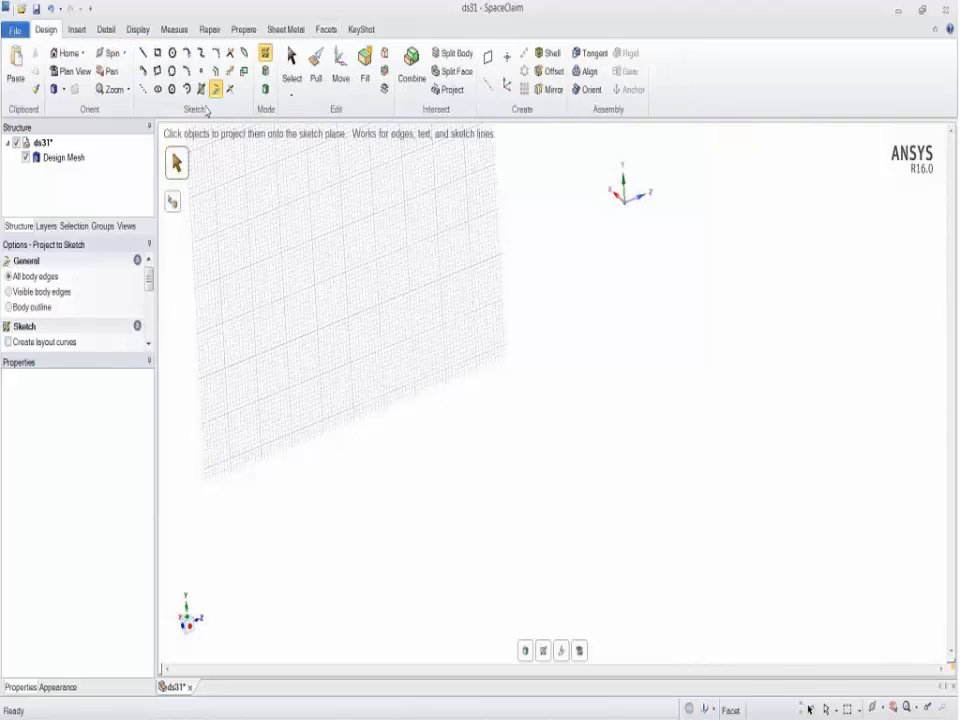
{"action": "left_click", "coordinate": [265, 89]}
Step: Examine the facets up close at the upper corner of the mounting plate on the engine support mesh
{"action": "middle_click_drag", "start_coordinate": [420, 214], "coordinate": [371, 242]}
{"action": "scroll", "coordinate": [336, 132], "scroll_direction": "up", "scroll_amount": 5}
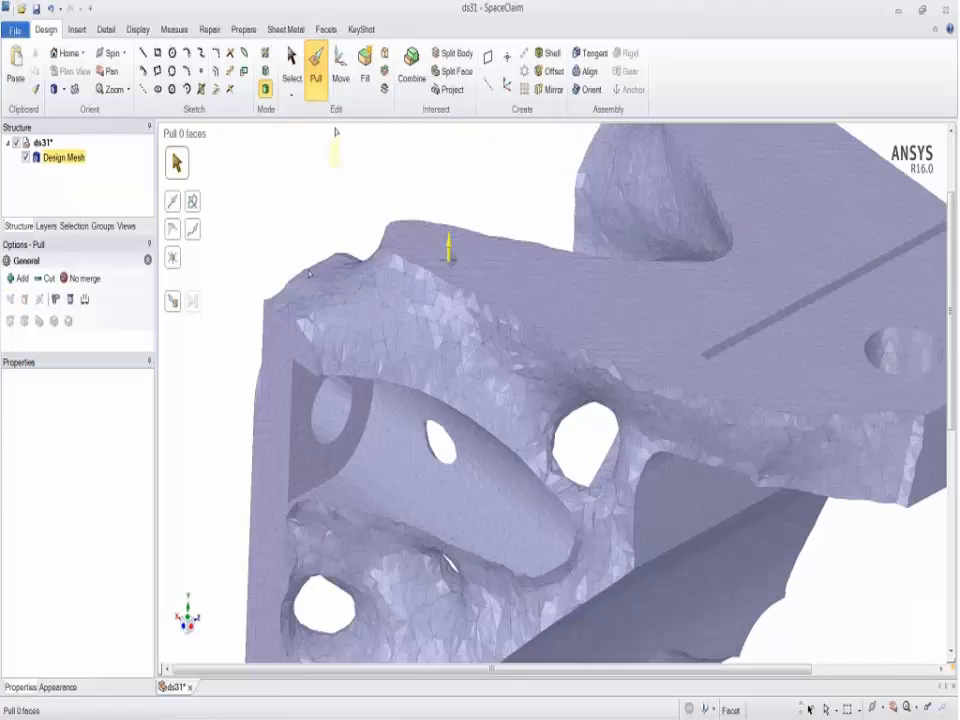
{"action": "scroll", "coordinate": [303, 288], "scroll_direction": "up", "scroll_amount": 3}
{"action": "scroll", "coordinate": [221, 405], "scroll_direction": "up", "scroll_amount": 5}
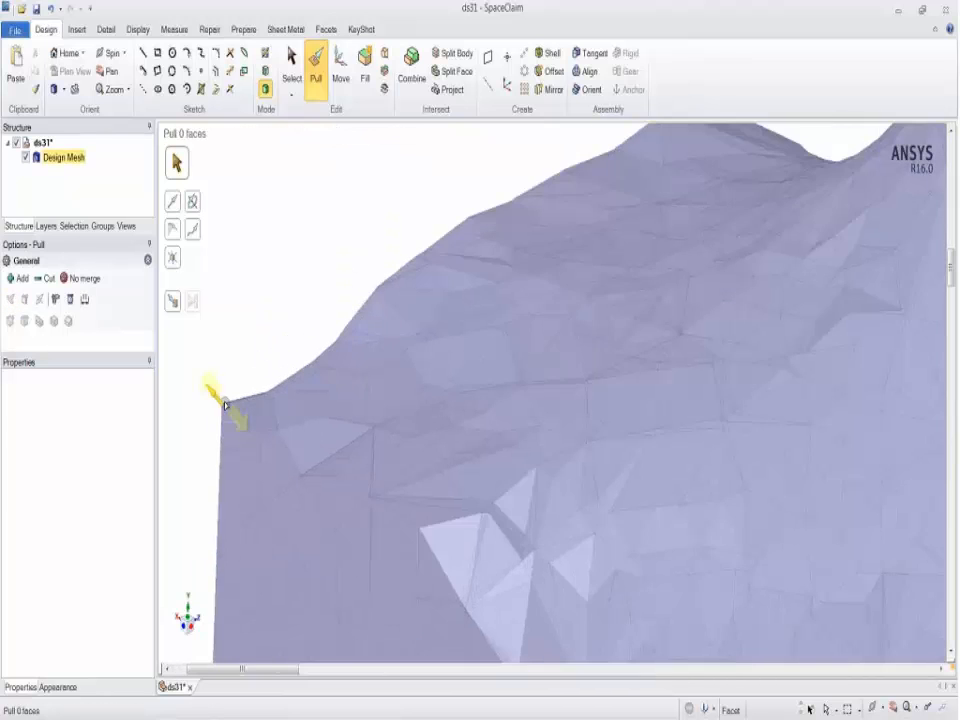
{"action": "scroll", "coordinate": [229, 395], "scroll_direction": "down", "scroll_amount": 3}
{"action": "scroll", "coordinate": [233, 387], "scroll_direction": "down", "scroll_amount": 3}
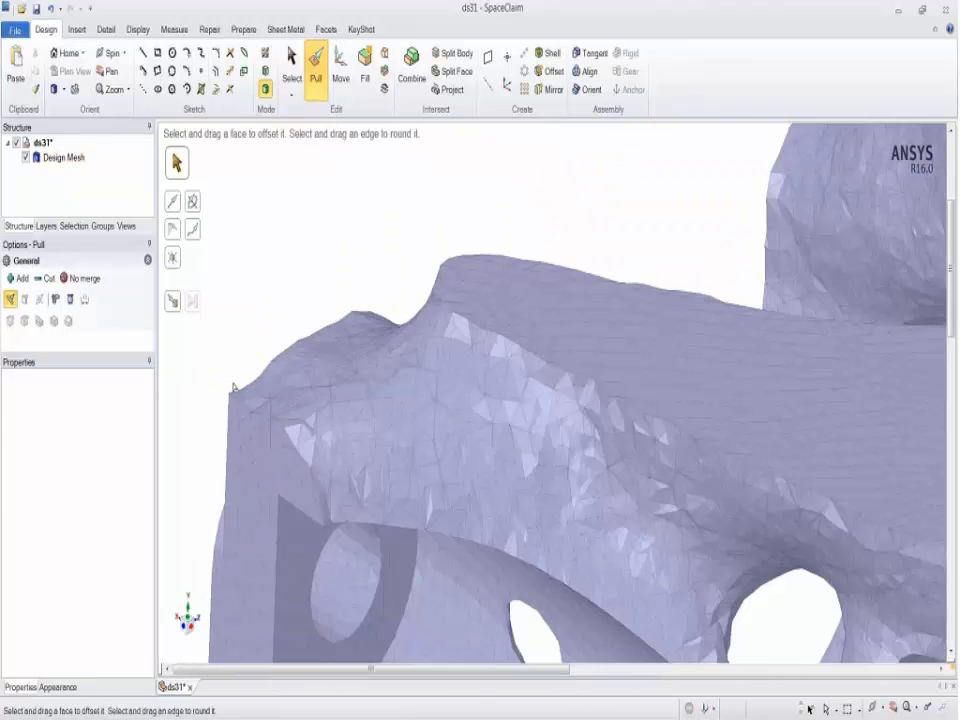
{"action": "scroll", "coordinate": [233, 387], "scroll_direction": "down", "scroll_amount": 3}
{"action": "scroll", "coordinate": [313, 240], "scroll_direction": "down", "scroll_amount": 5}
{"action": "mouse_move", "coordinate": [268, 268]}
{"action": "middle_mouse_down", "text": "shift"}
{"action": "mouse_move", "coordinate": [341, 226]}
{"action": "mouse_move", "coordinate": [332, 227]}
{"action": "middle_mouse_up", "text": "shift"}
Step: Smooth the whole engine support mesh with a 60° angle threshold and the Approximate smooth type
{"action": "left_click", "coordinate": [326, 30]}
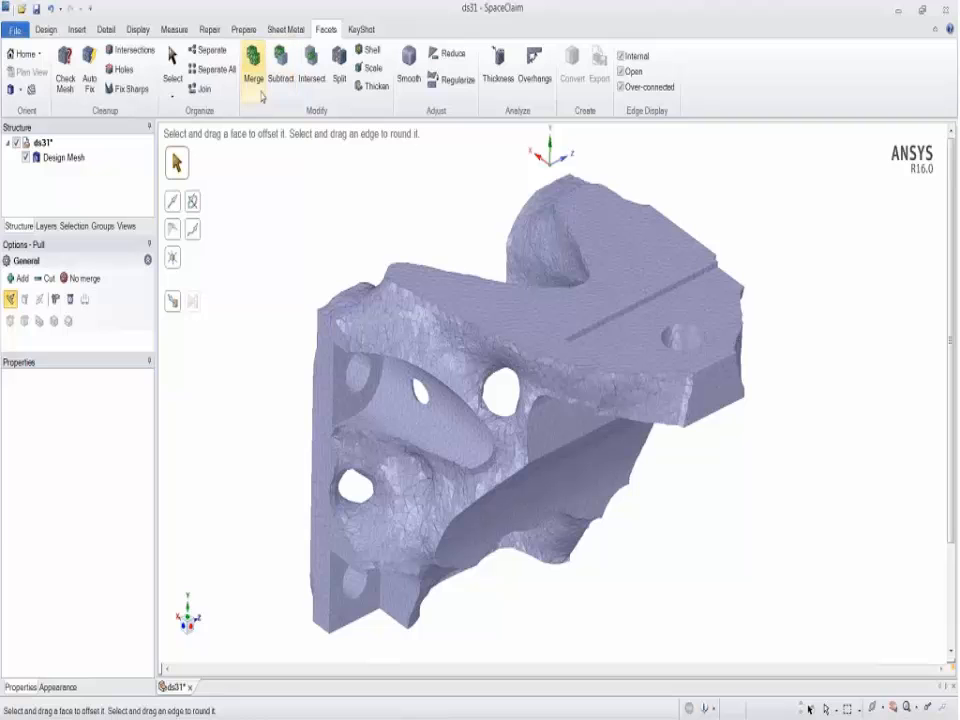
{"action": "middle_click_drag", "start_coordinate": [298, 205], "coordinate": [291, 185], "text": "shift"}
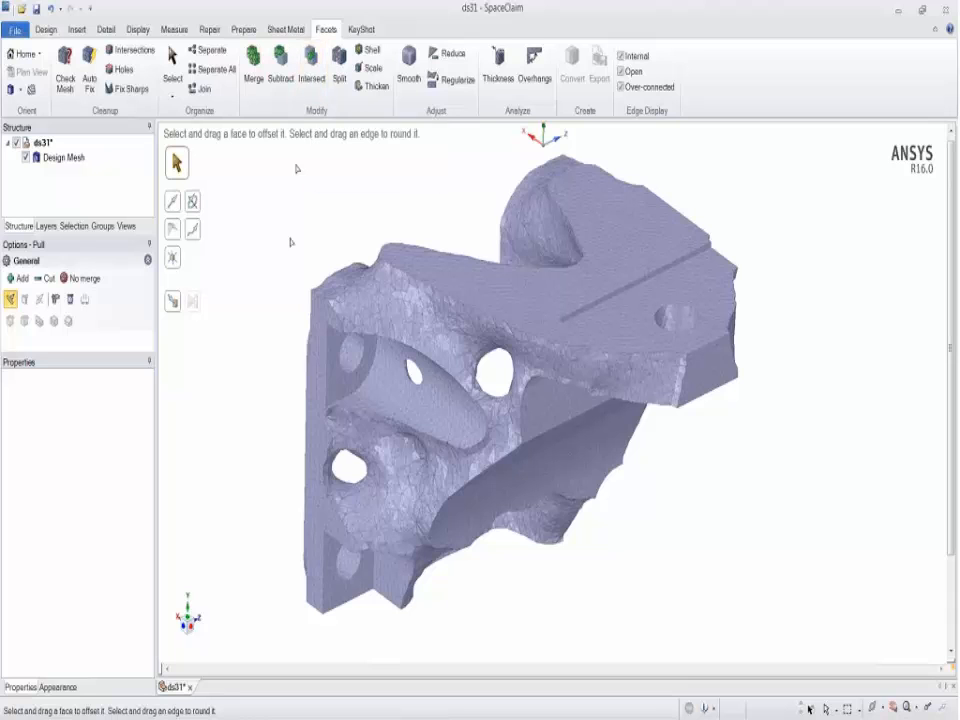
{"action": "scroll", "coordinate": [289, 225], "scroll_direction": "down", "scroll_amount": 2}
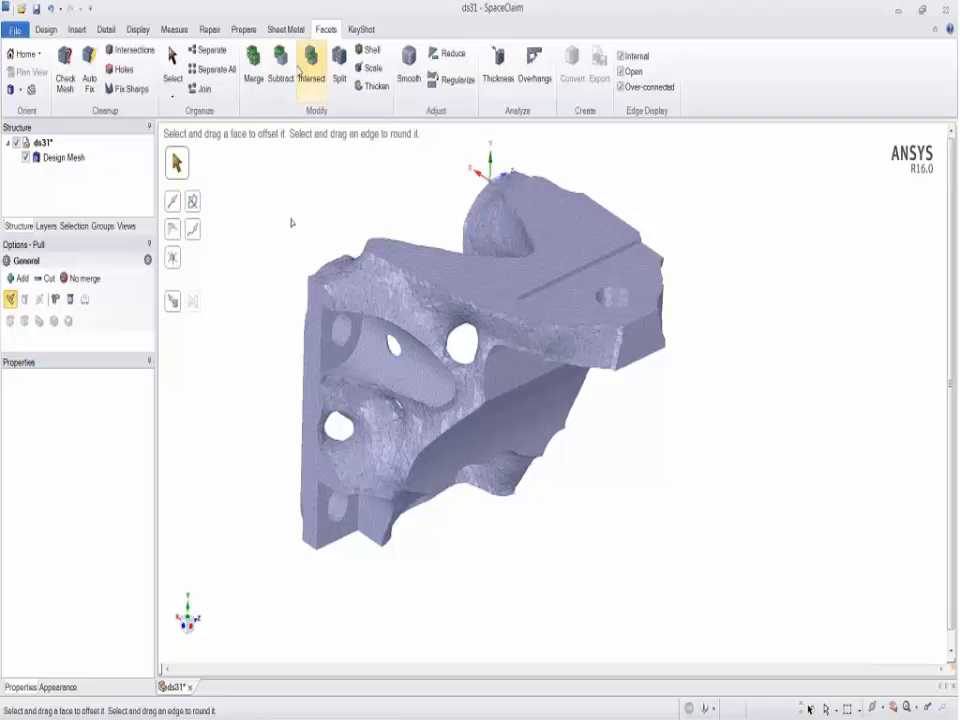
{"action": "middle_click_drag", "start_coordinate": [318, 185], "coordinate": [419, 195]}
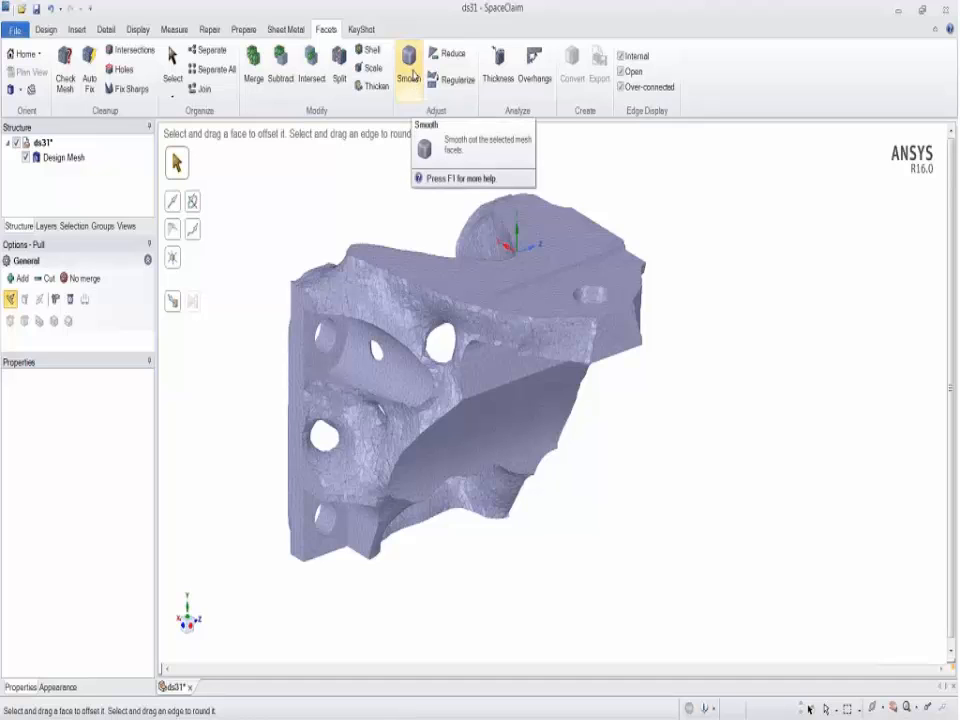
{"action": "middle_click_drag", "start_coordinate": [515, 243], "coordinate": [370, 281]}
{"action": "scroll", "coordinate": [370, 281], "scroll_direction": "up", "scroll_amount": 5}
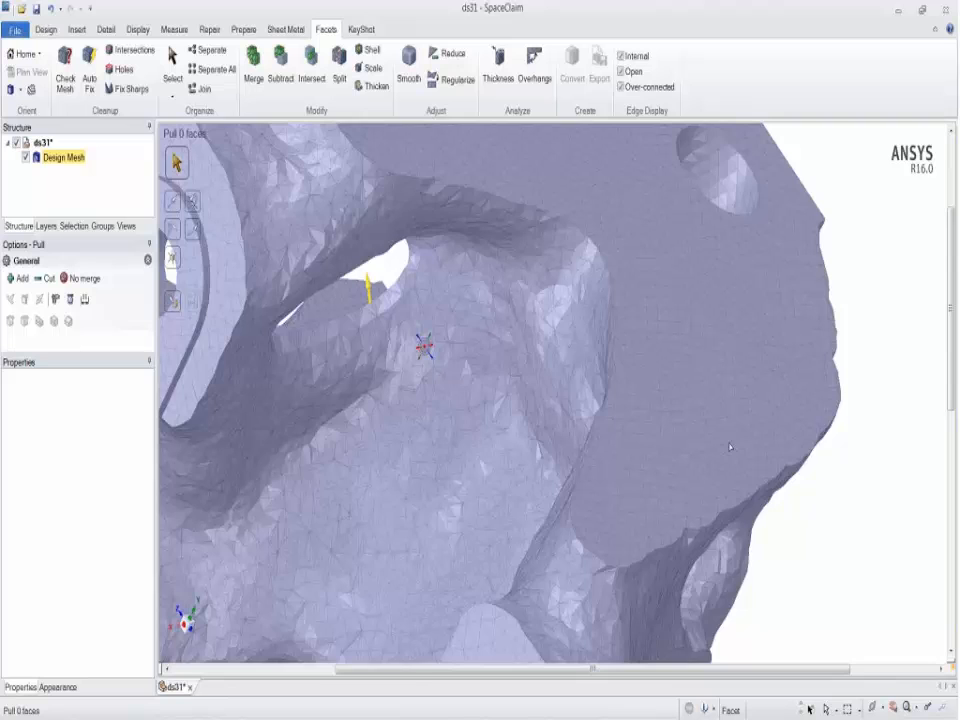
{"action": "scroll", "coordinate": [500, 372], "scroll_direction": "up", "scroll_amount": 3}
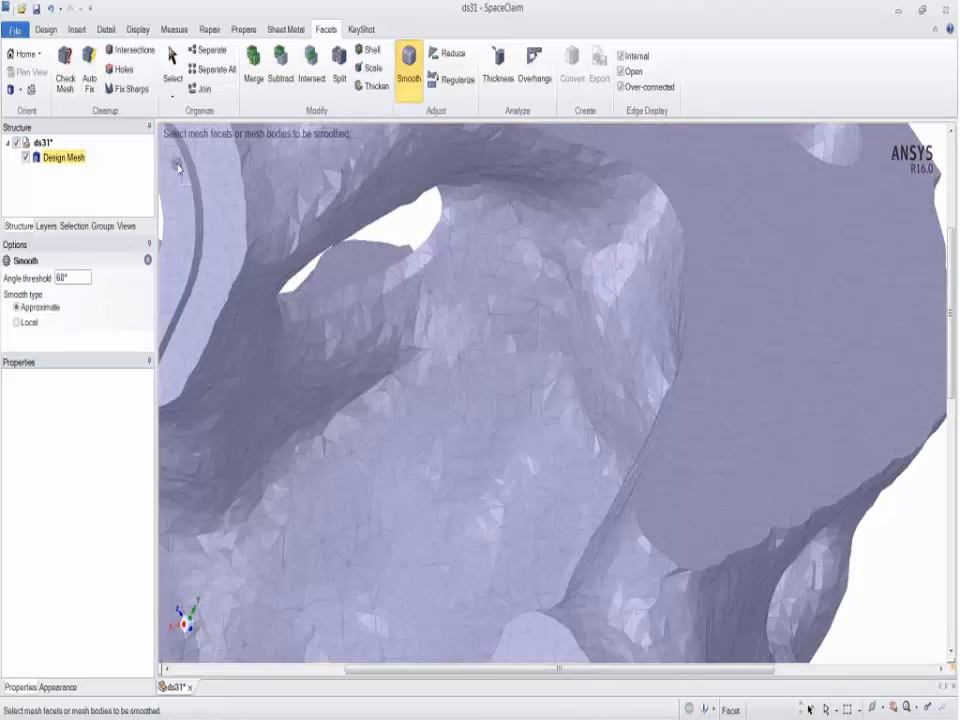
{"action": "middle_click_drag", "start_coordinate": [354, 239], "coordinate": [528, 303], "text": "shift"}
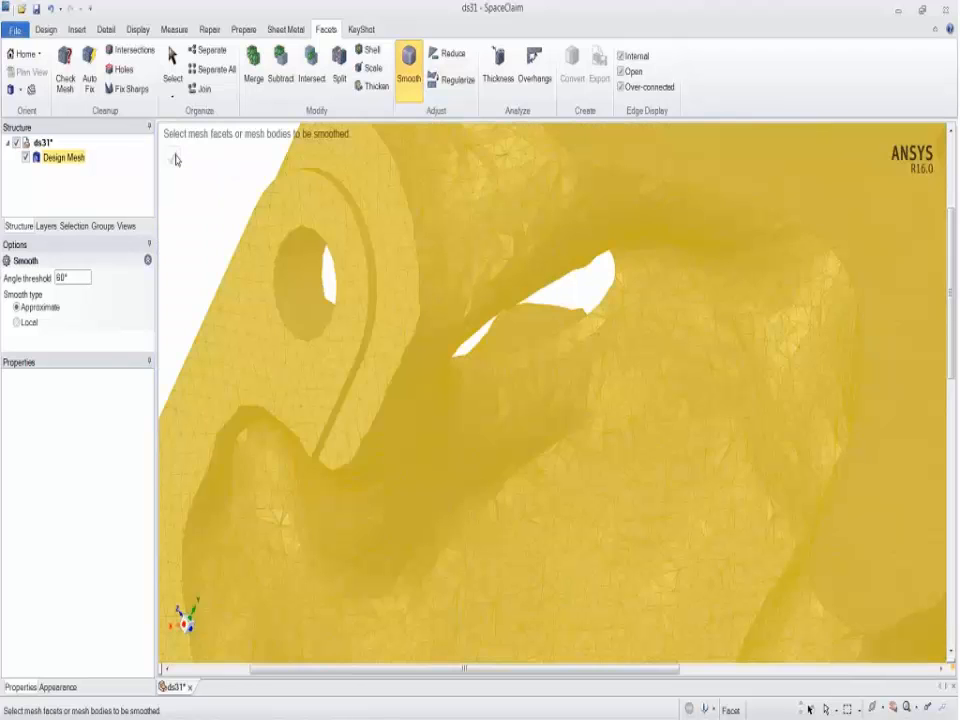
{"action": "left_click", "coordinate": [667, 442]}
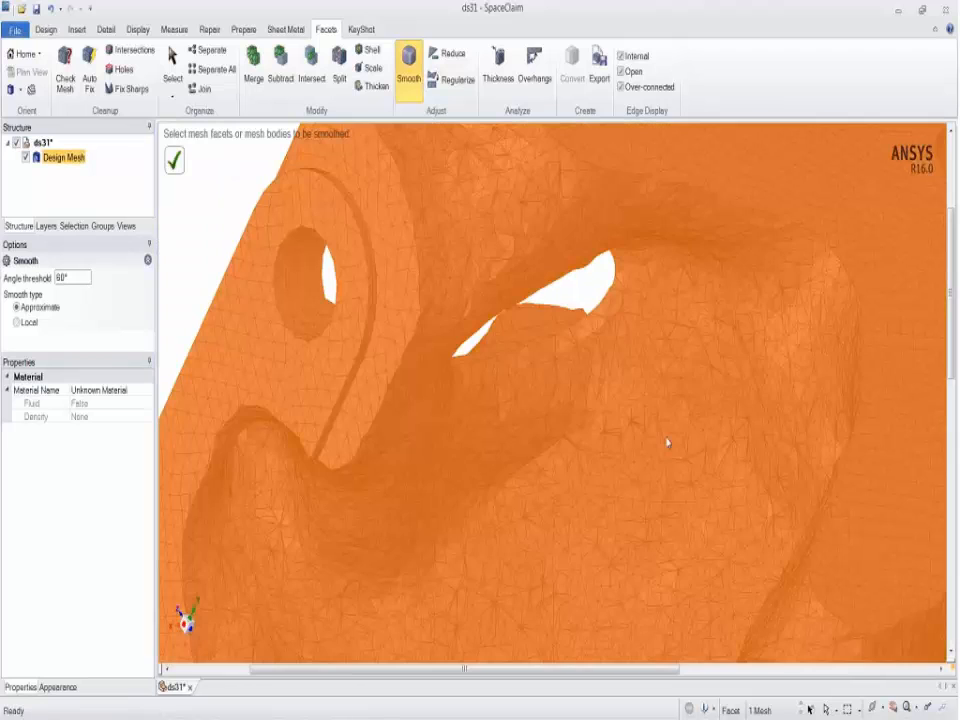
{"action": "left_click", "coordinate": [174, 160]}
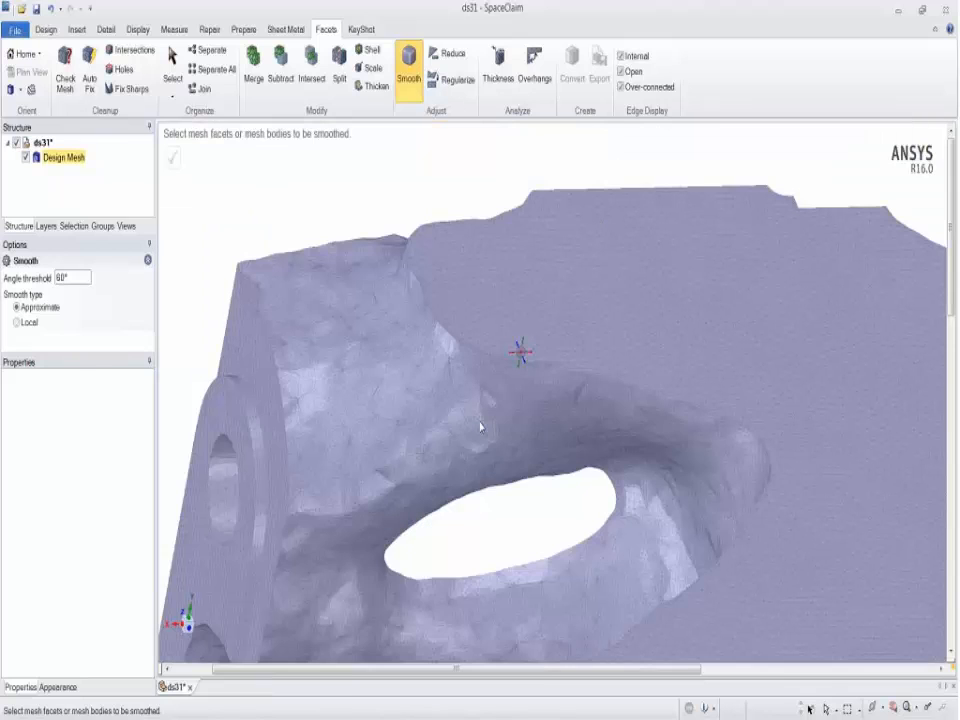
Step: Inspect the smoothed surfaces around the large opening and undo the mesh smoothing
{"action": "scroll", "coordinate": [480, 427], "scroll_direction": "up", "scroll_amount": 5}
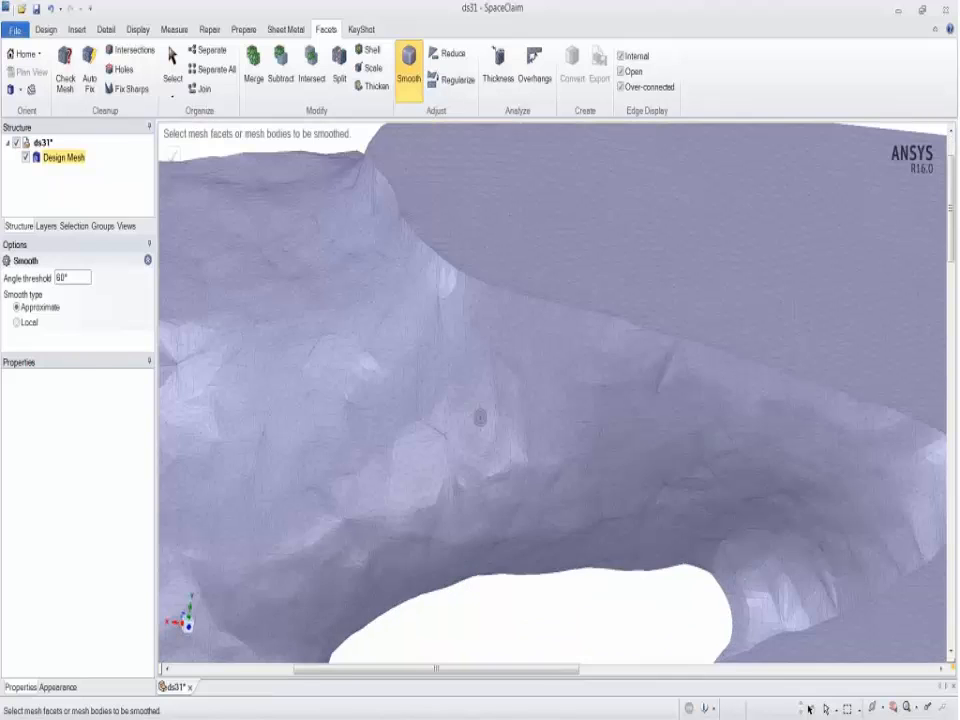
{"action": "scroll", "coordinate": [548, 450], "scroll_direction": "down", "scroll_amount": 3}
{"action": "middle_click_drag", "start_coordinate": [548, 450], "coordinate": [462, 352]}
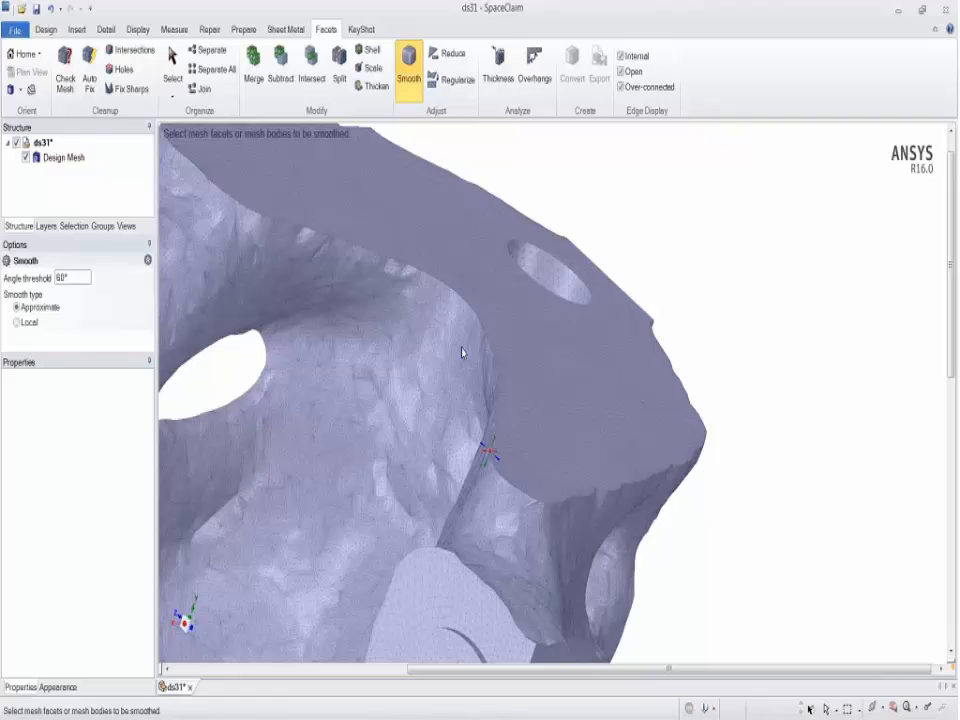
{"action": "scroll", "coordinate": [459, 191], "scroll_direction": "down", "scroll_amount": 2}
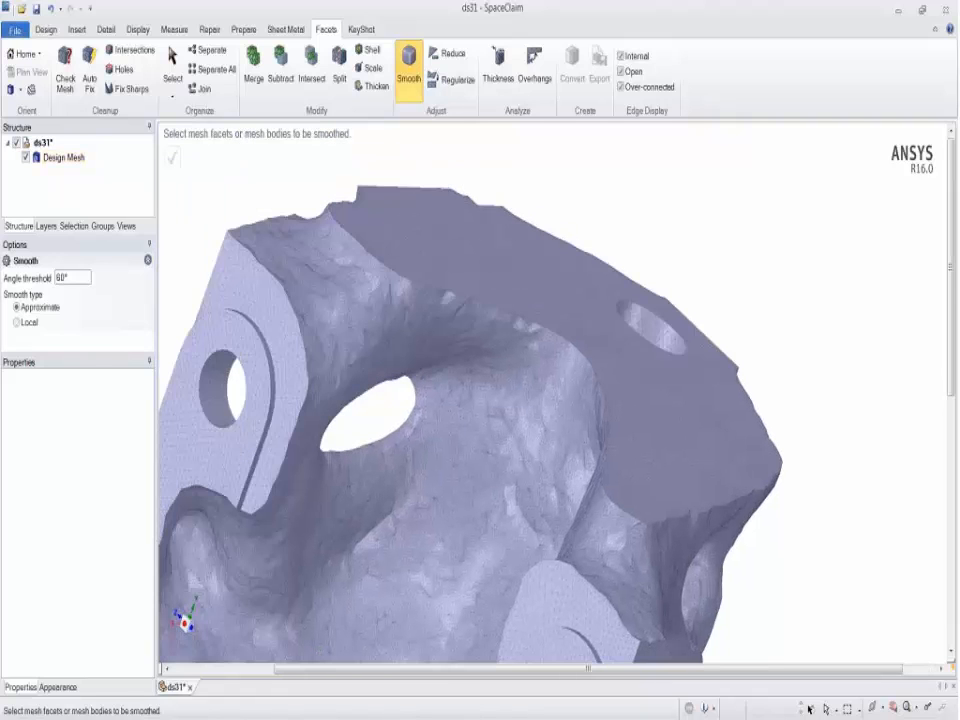
{"action": "left_click", "coordinate": [54, 12]}
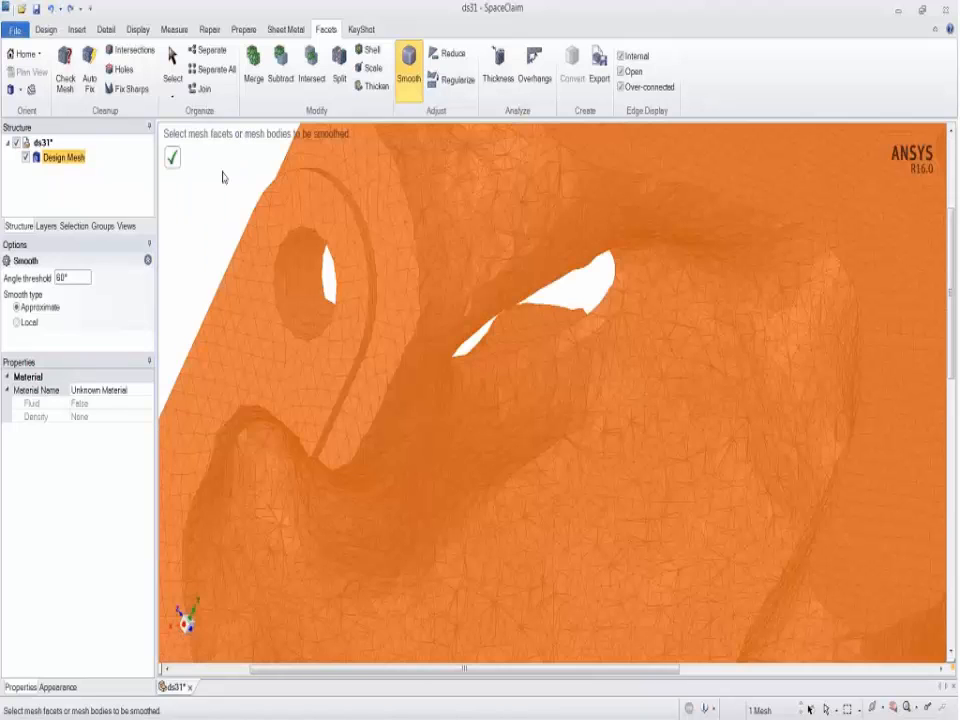
{"action": "left_click", "coordinate": [221, 176]}
Step: Regularize a small rectangular patch of facets on the curved web above the large lower opening, with a 60° angle threshold
{"action": "scroll", "coordinate": [240, 214], "scroll_direction": "down", "scroll_amount": 4}
{"action": "middle_click_drag", "start_coordinate": [387, 256], "coordinate": [478, 413], "text": "ctrl"}
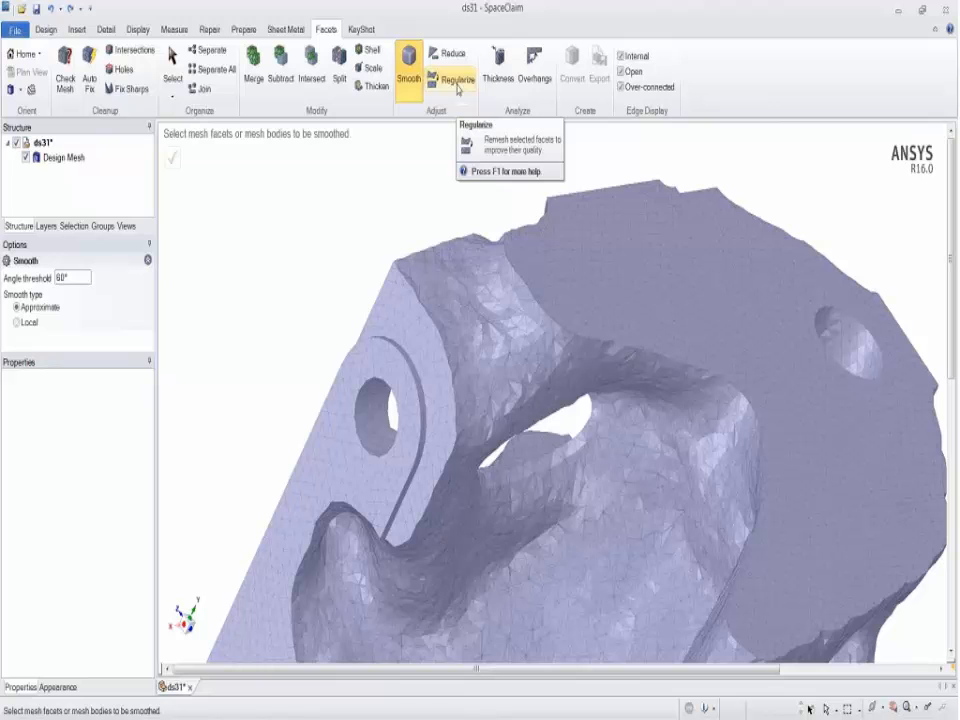
{"action": "left_click", "coordinate": [457, 82]}
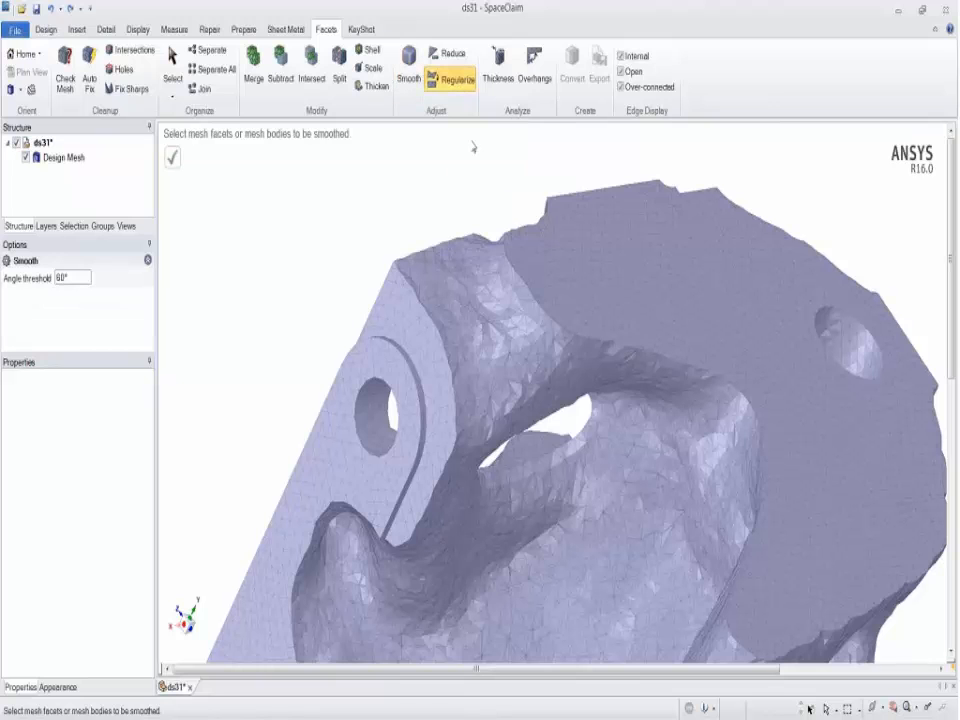
{"action": "scroll", "coordinate": [584, 378], "scroll_direction": "up", "scroll_amount": 5}
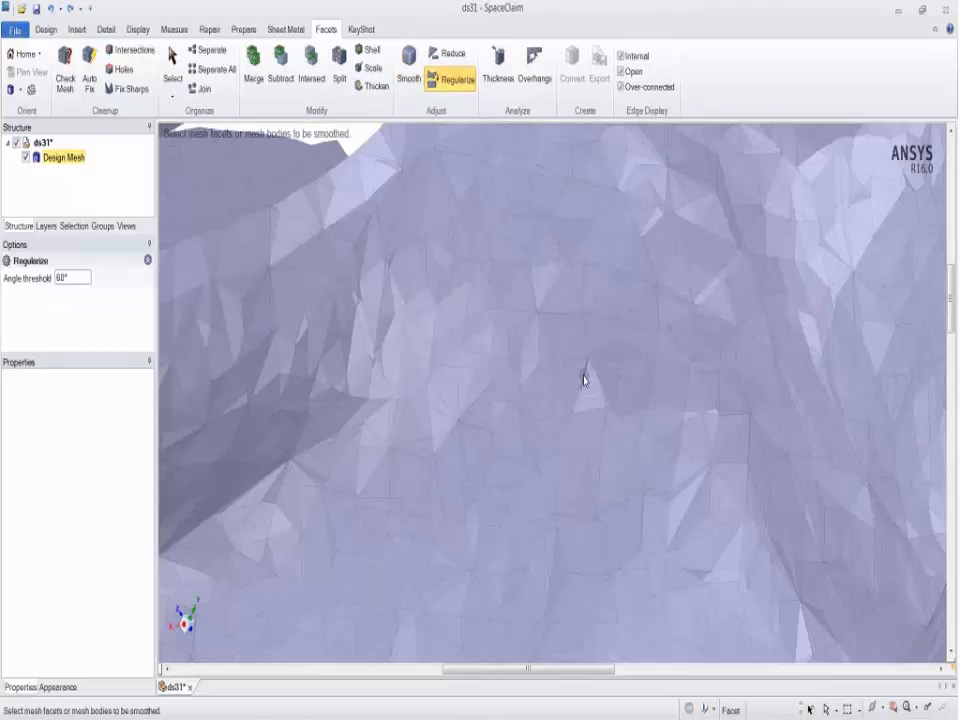
{"action": "scroll", "coordinate": [584, 378], "scroll_direction": "down", "scroll_amount": 2}
{"action": "scroll", "coordinate": [584, 376], "scroll_direction": "down", "scroll_amount": 3}
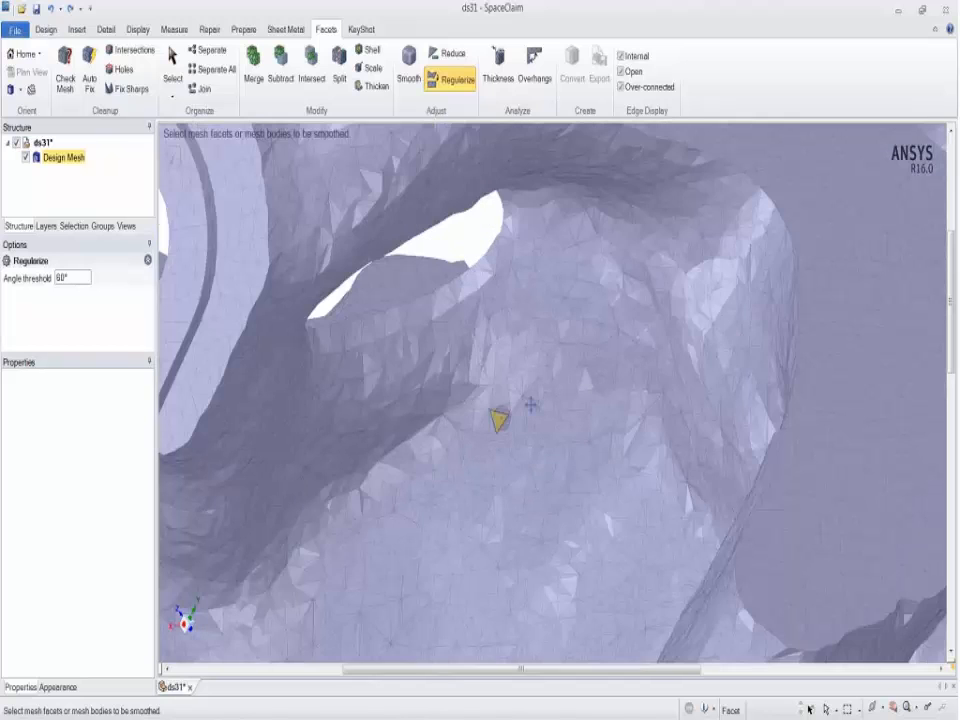
{"action": "middle_click_drag", "start_coordinate": [531, 405], "coordinate": [560, 391], "text": "shift"}
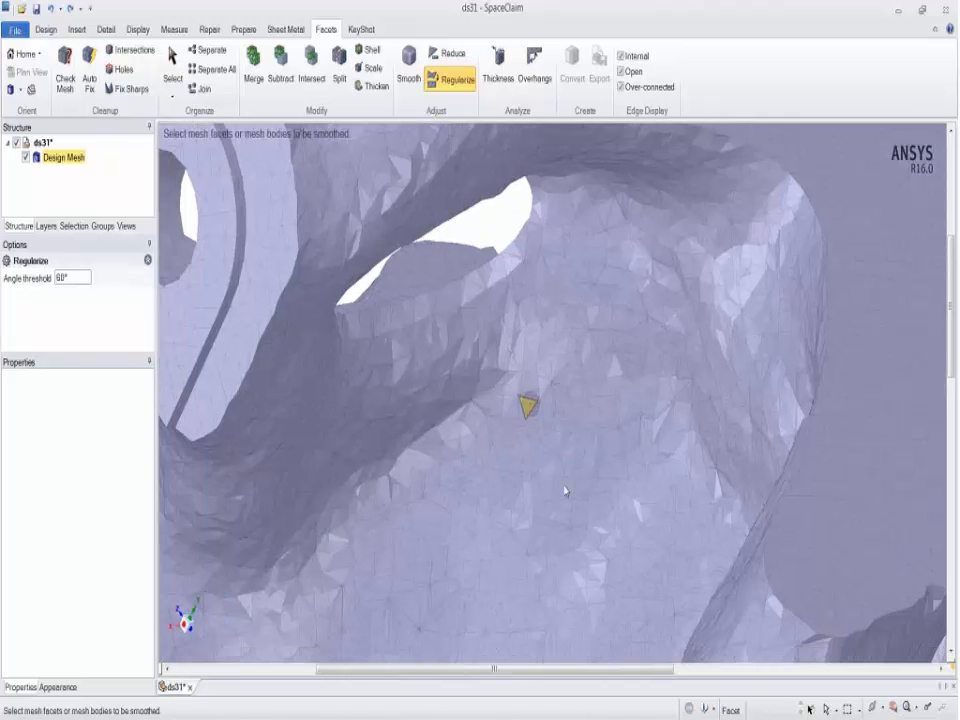
{"action": "scroll", "coordinate": [560, 475], "scroll_direction": "up", "scroll_amount": 2}
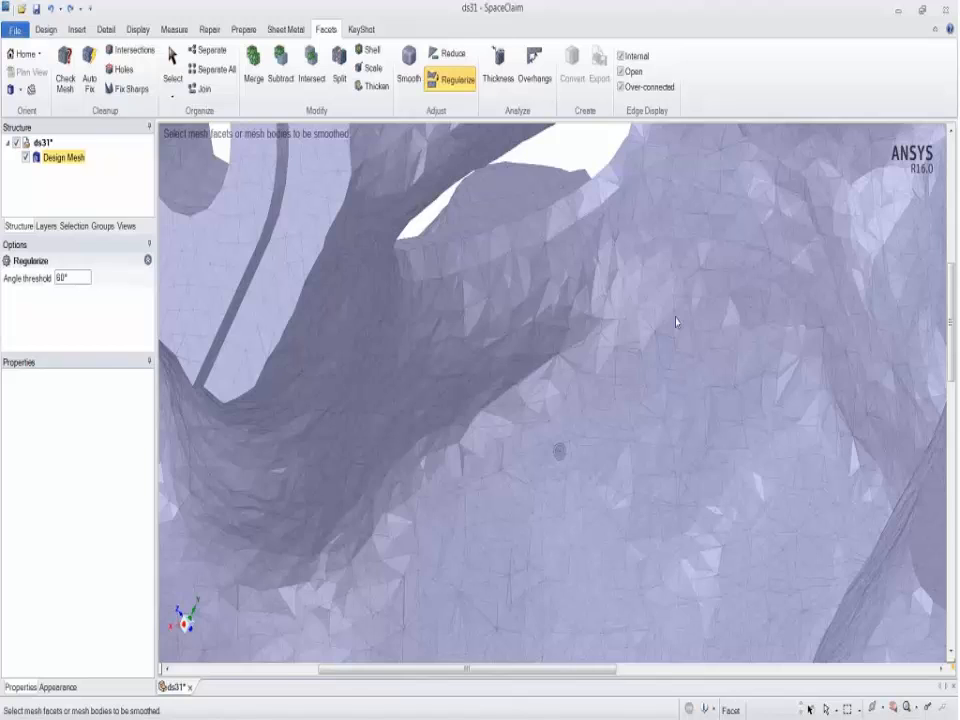
{"action": "scroll", "coordinate": [675, 321], "scroll_direction": "down", "scroll_amount": 5}
{"action": "scroll", "coordinate": [645, 365], "scroll_direction": "up", "scroll_amount": 5}
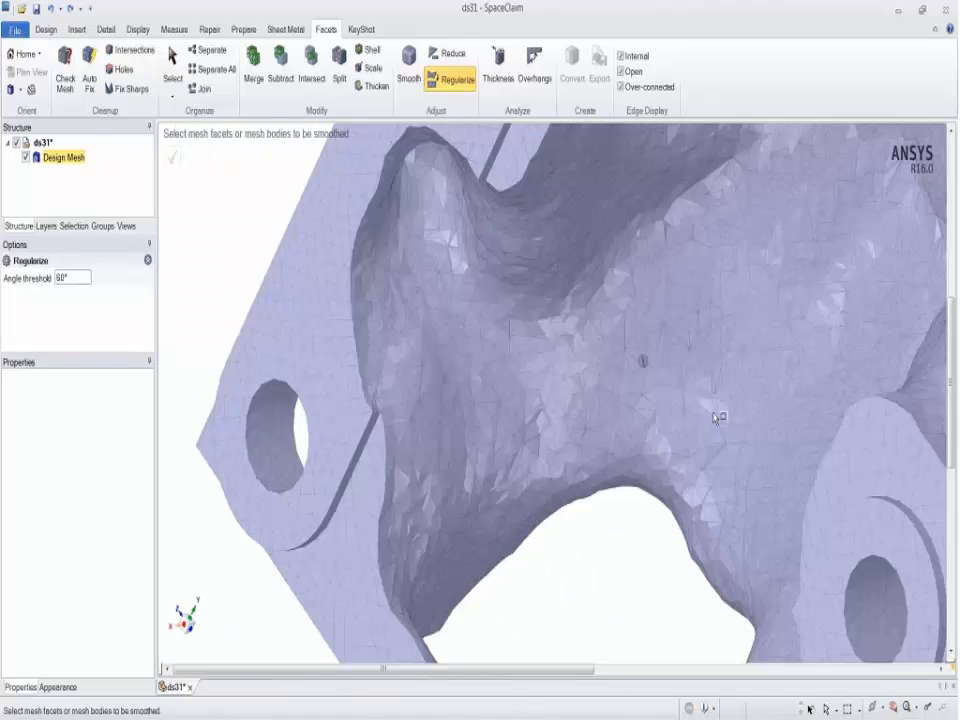
{"action": "mouse_move", "coordinate": [716, 416]}
{"action": "left_mouse_down"}
{"action": "mouse_move", "coordinate": [701, 381]}
{"action": "mouse_move", "coordinate": [713, 402]}
{"action": "left_mouse_up"}
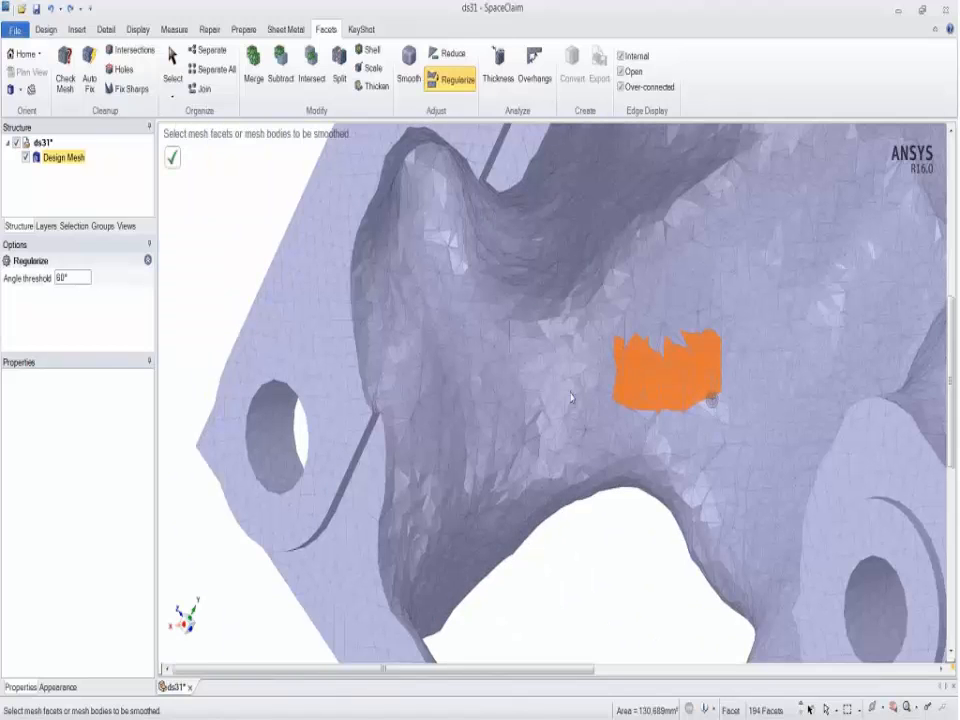
{"action": "scroll", "coordinate": [722, 367], "scroll_direction": "up", "scroll_amount": 5}
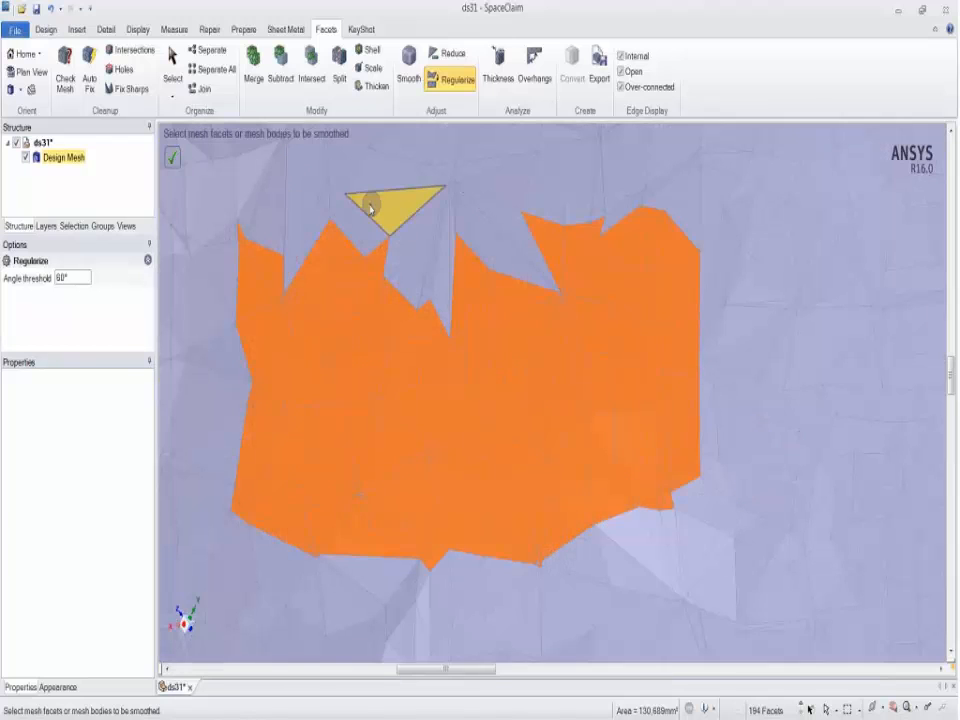
{"action": "scroll", "coordinate": [422, 257], "scroll_direction": "down", "scroll_amount": 2}
{"action": "middle_click_drag", "start_coordinate": [516, 320], "coordinate": [756, 413], "text": "shift"}
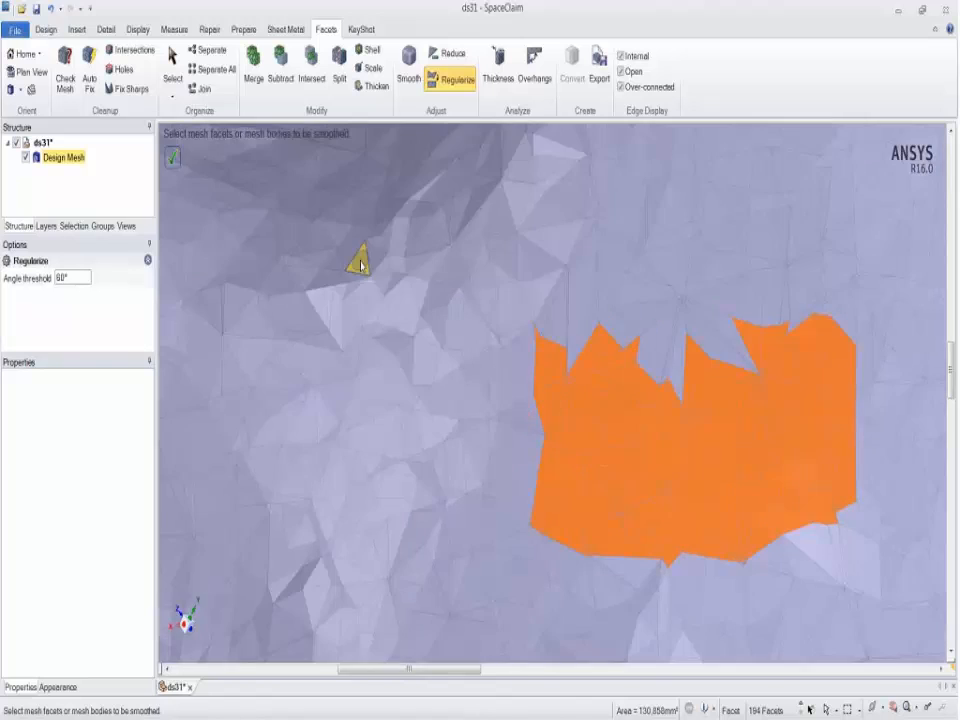
{"action": "scroll", "coordinate": [360, 263], "scroll_direction": "down", "scroll_amount": 3}
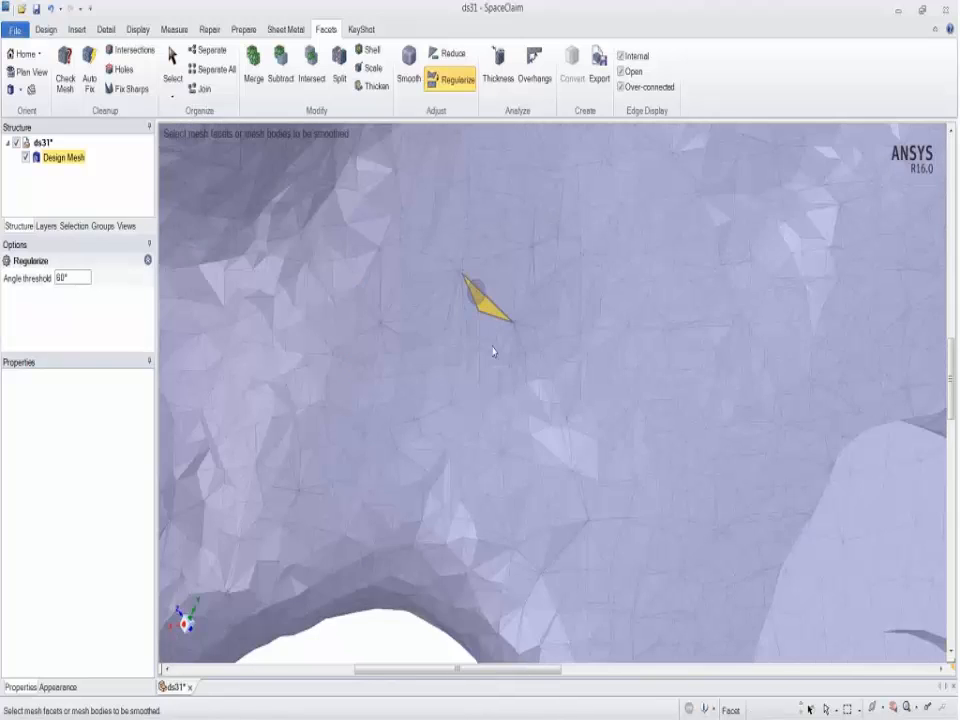
Step: Inspect the regularized facet patch up close, undo the regularization and clear the facet selection
{"action": "scroll", "coordinate": [492, 351], "scroll_direction": "up", "scroll_amount": 2}
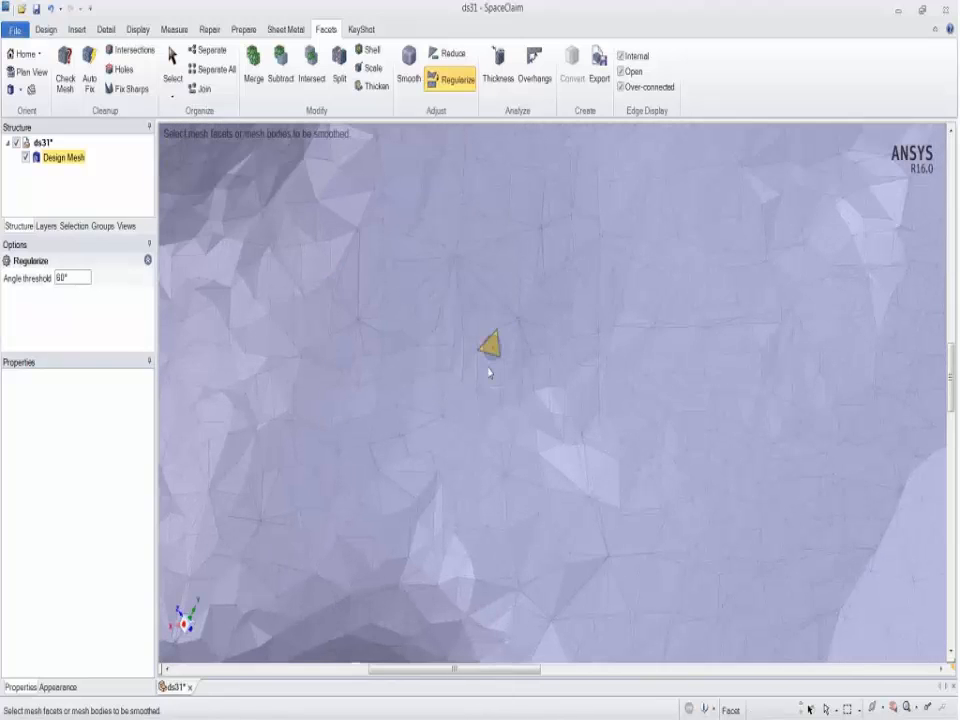
{"action": "scroll", "coordinate": [434, 377], "scroll_direction": "up", "scroll_amount": 2}
{"action": "scroll", "coordinate": [434, 377], "scroll_direction": "down", "scroll_amount": 2}
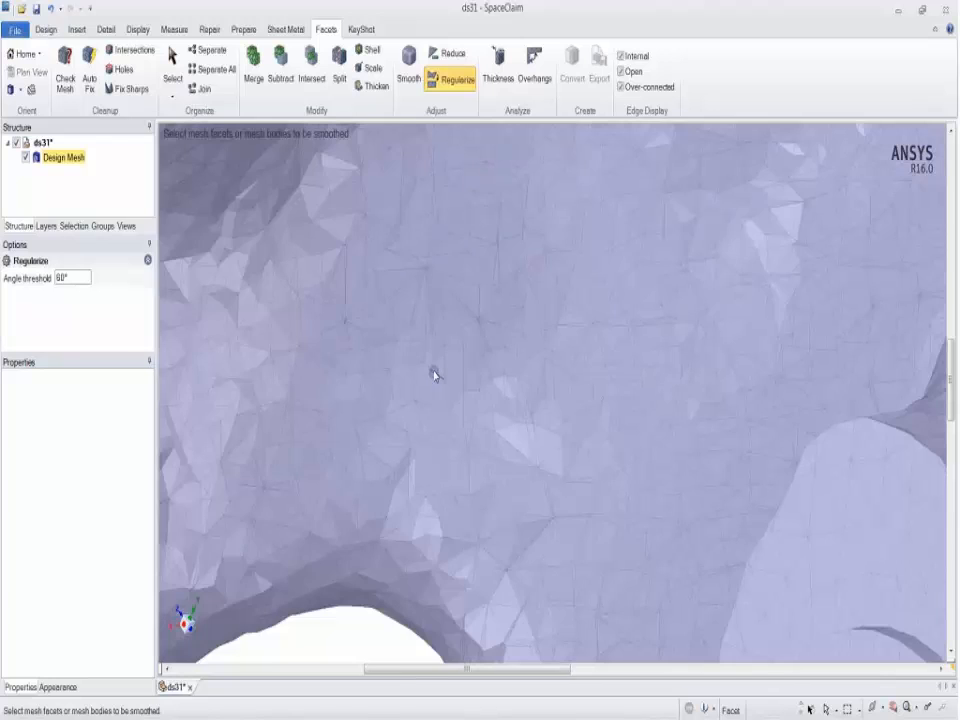
{"action": "scroll", "coordinate": [434, 377], "scroll_direction": "down", "scroll_amount": 4}
{"action": "left_click", "coordinate": [52, 10]}
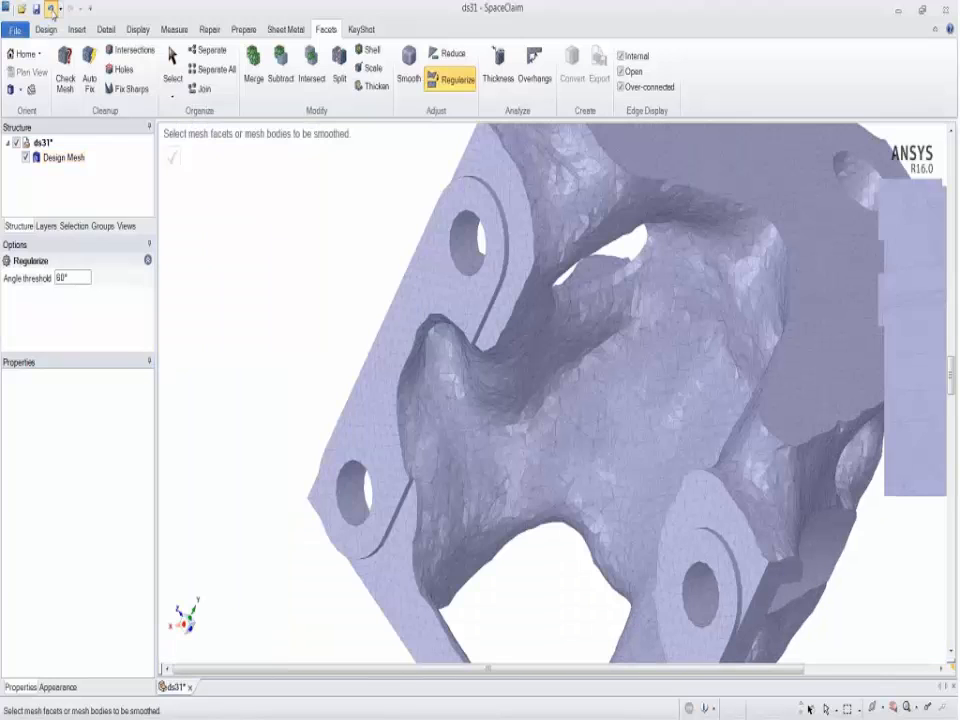
{"action": "scroll", "coordinate": [453, 357], "scroll_direction": "down", "scroll_amount": 9}
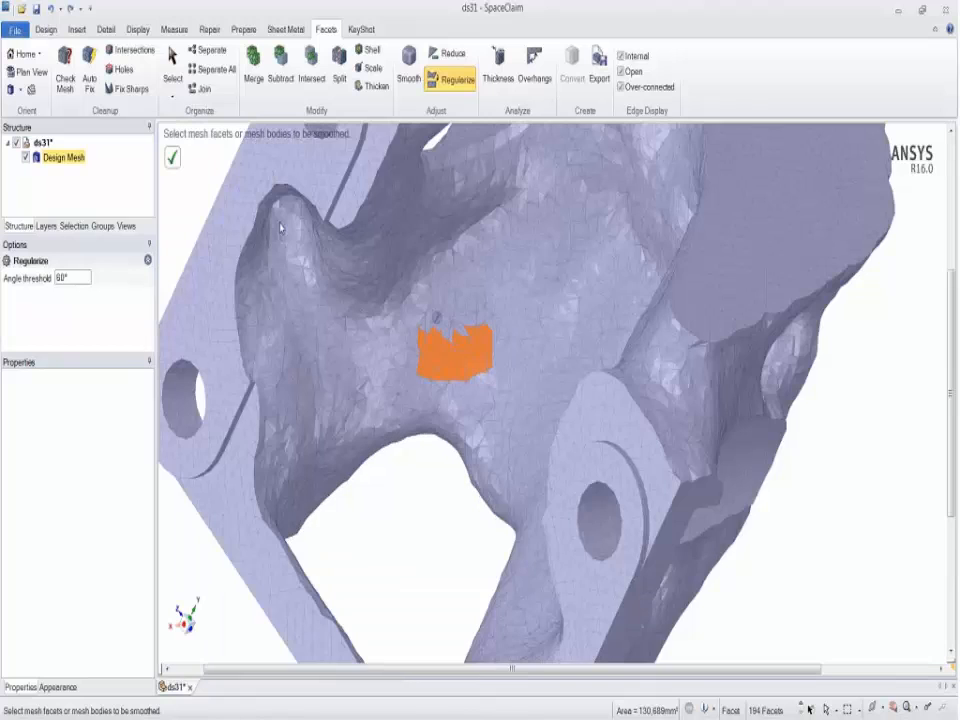
{"action": "left_click", "coordinate": [328, 326]}
Step: Reduce the whole engine support mesh with a triangle reduction of 95% and a maximum deviation of 0
{"action": "middle_click_drag", "start_coordinate": [281, 228], "coordinate": [624, 236]}
{"action": "scroll", "coordinate": [328, 326], "scroll_direction": "down", "scroll_amount": 6}
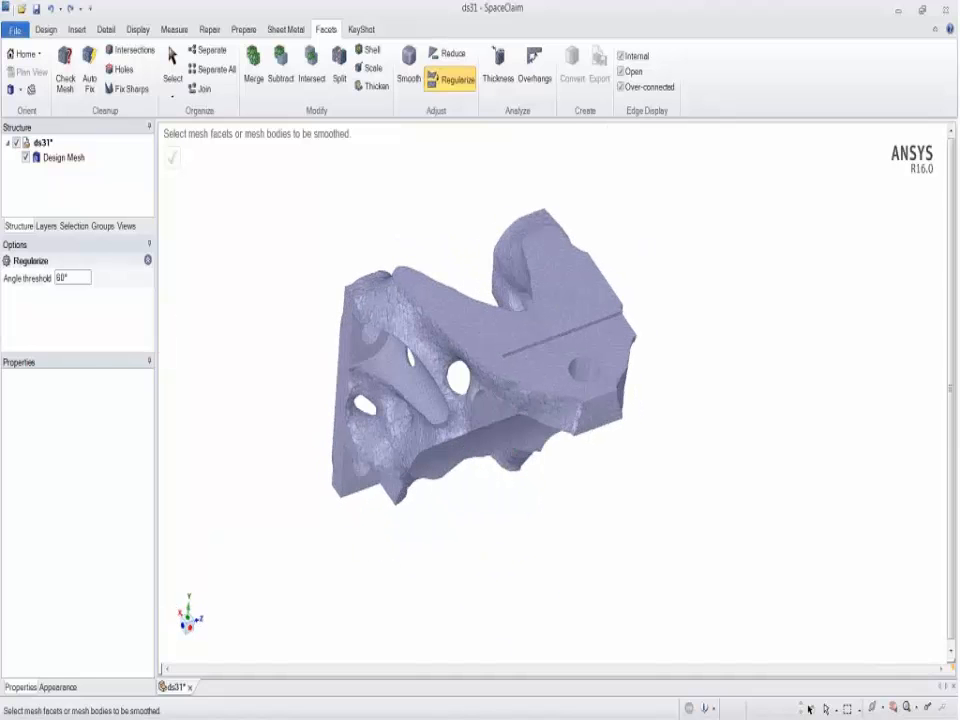
{"action": "left_click", "coordinate": [466, 56]}
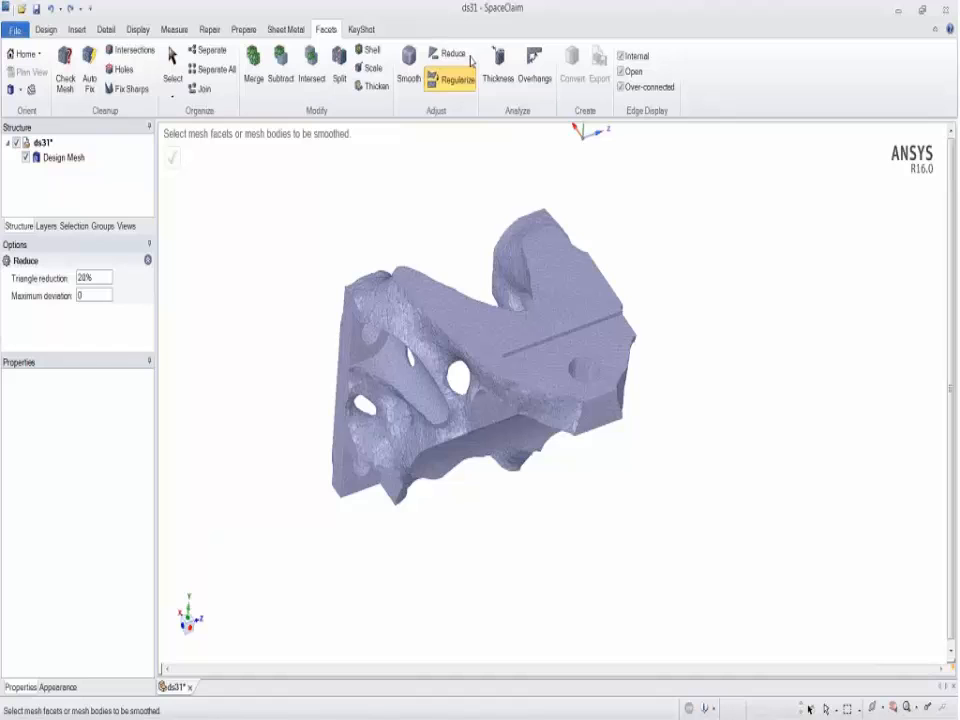
{"action": "double_click", "coordinate": [96, 279]}
{"action": "type", "text": "95"}
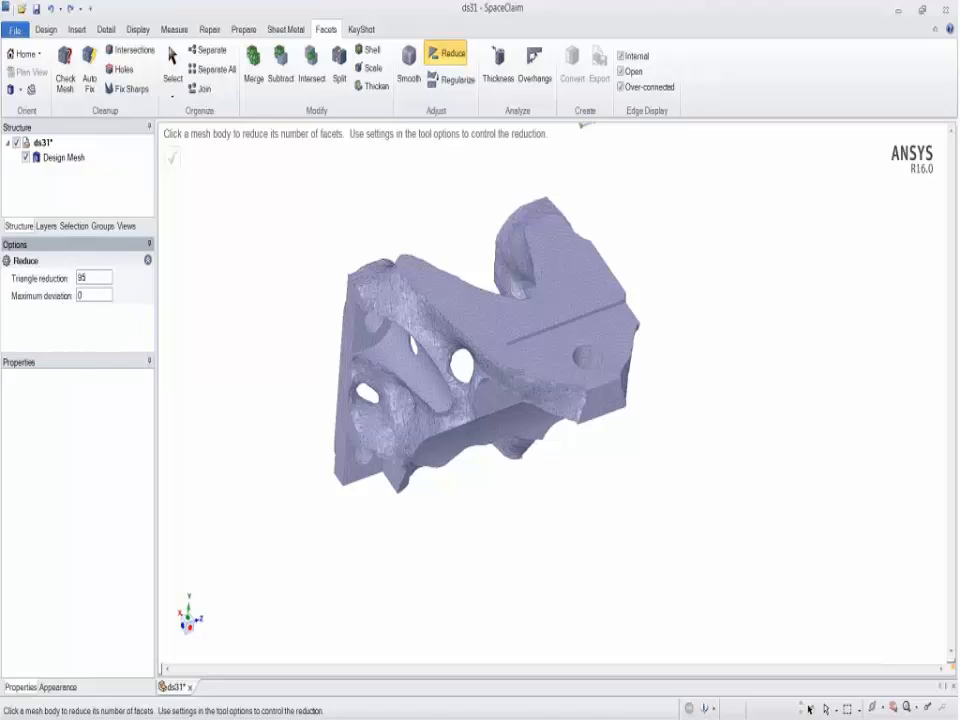
{"action": "left_click", "coordinate": [380, 290]}
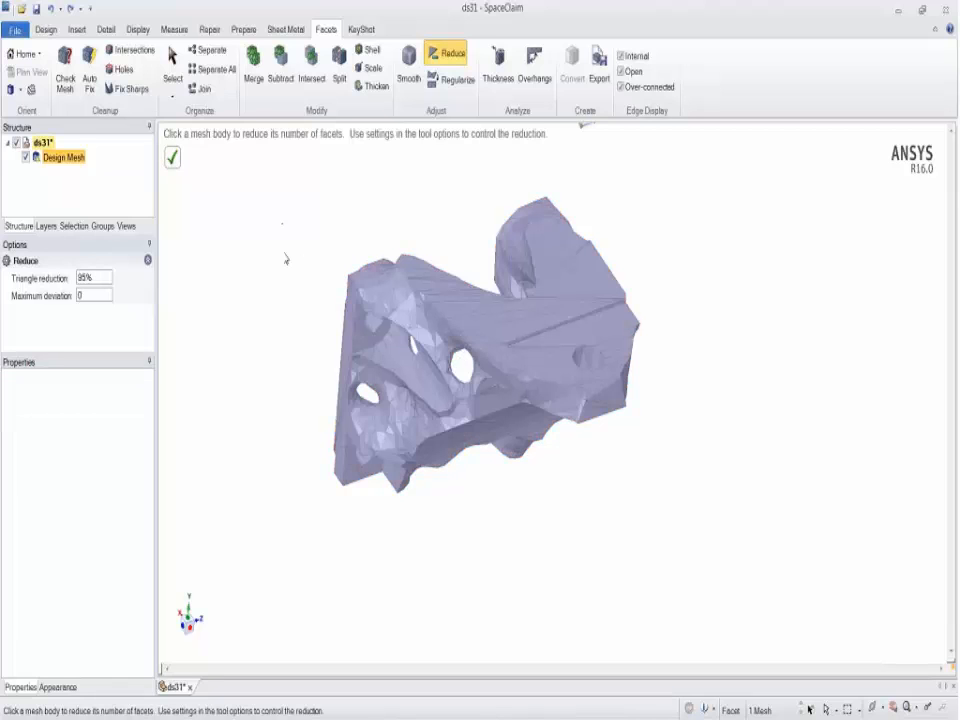
Step: Run Auto Fix on the reduced engine support mesh to repair its defects
{"action": "mouse_move", "coordinate": [285, 259]}
{"action": "middle_mouse_down"}
{"action": "mouse_move", "coordinate": [347, 274]}
{"action": "mouse_move", "coordinate": [493, 407]}
{"action": "mouse_move", "coordinate": [371, 306]}
{"action": "mouse_move", "coordinate": [367, 282]}
{"action": "mouse_move", "coordinate": [345, 302]}
{"action": "mouse_move", "coordinate": [336, 257]}
{"action": "mouse_move", "coordinate": [714, 435]}
{"action": "mouse_move", "coordinate": [709, 414]}
{"action": "mouse_move", "coordinate": [692, 506]}
{"action": "mouse_move", "coordinate": [692, 484]}
{"action": "mouse_move", "coordinate": [574, 343]}
{"action": "mouse_move", "coordinate": [551, 257]}
{"action": "mouse_move", "coordinate": [505, 230]}
{"action": "mouse_move", "coordinate": [516, 306]}
{"action": "mouse_move", "coordinate": [538, 349]}
{"action": "mouse_move", "coordinate": [508, 313]}
{"action": "middle_mouse_up"}
{"action": "scroll", "coordinate": [532, 331], "scroll_direction": "up", "scroll_amount": 3}
{"action": "scroll", "coordinate": [534, 349], "scroll_direction": "up", "scroll_amount": 1}
{"action": "scroll", "coordinate": [533, 349], "scroll_direction": "down", "scroll_amount": 2}
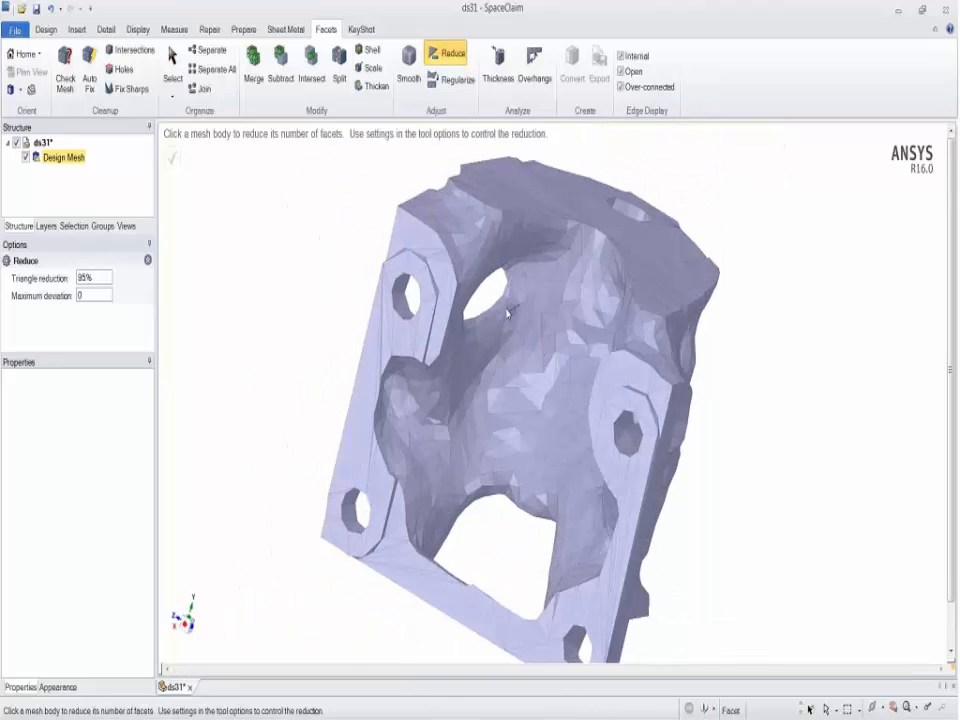
{"action": "left_click", "coordinate": [520, 322]}
{"action": "middle_click_drag", "start_coordinate": [508, 353], "coordinate": [244, 277]}
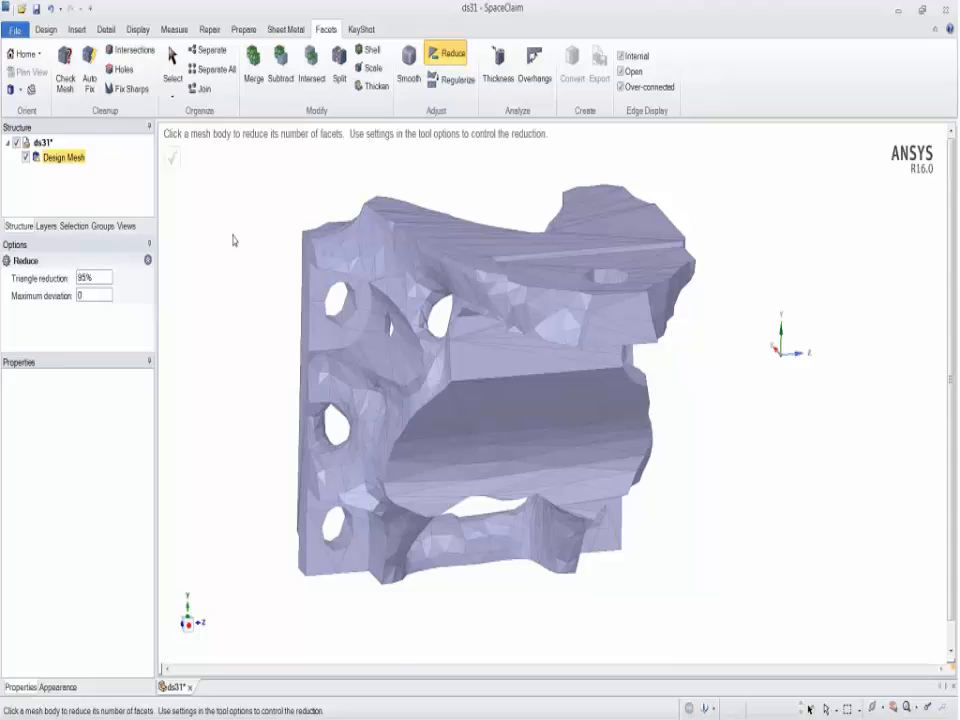
{"action": "left_click", "coordinate": [46, 159]}
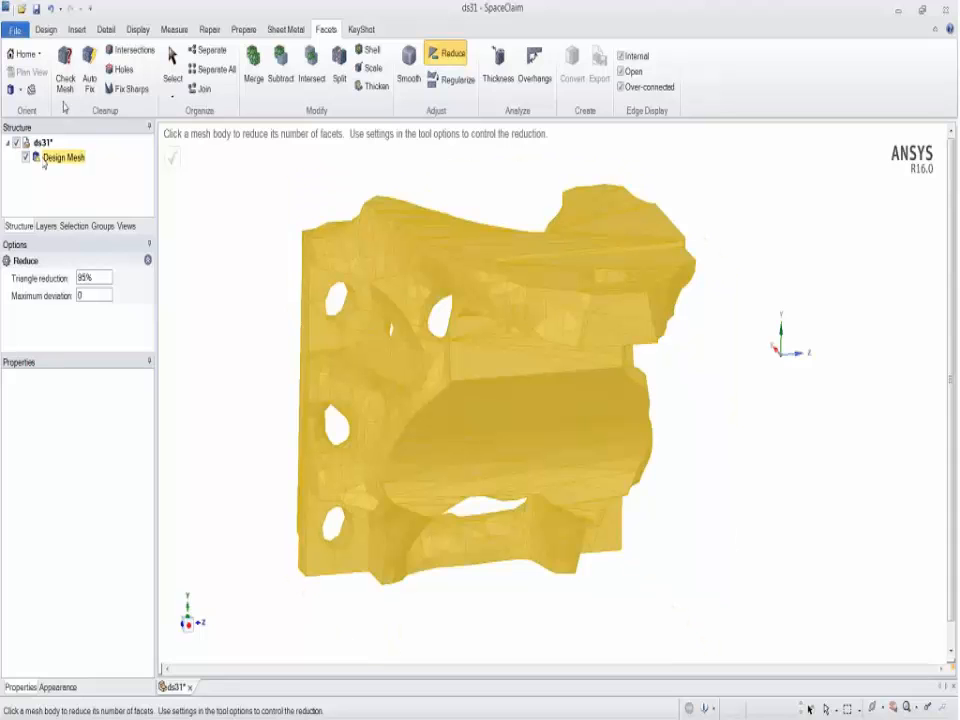
{"action": "left_click", "coordinate": [89, 70]}
{"action": "left_click", "coordinate": [58, 160]}
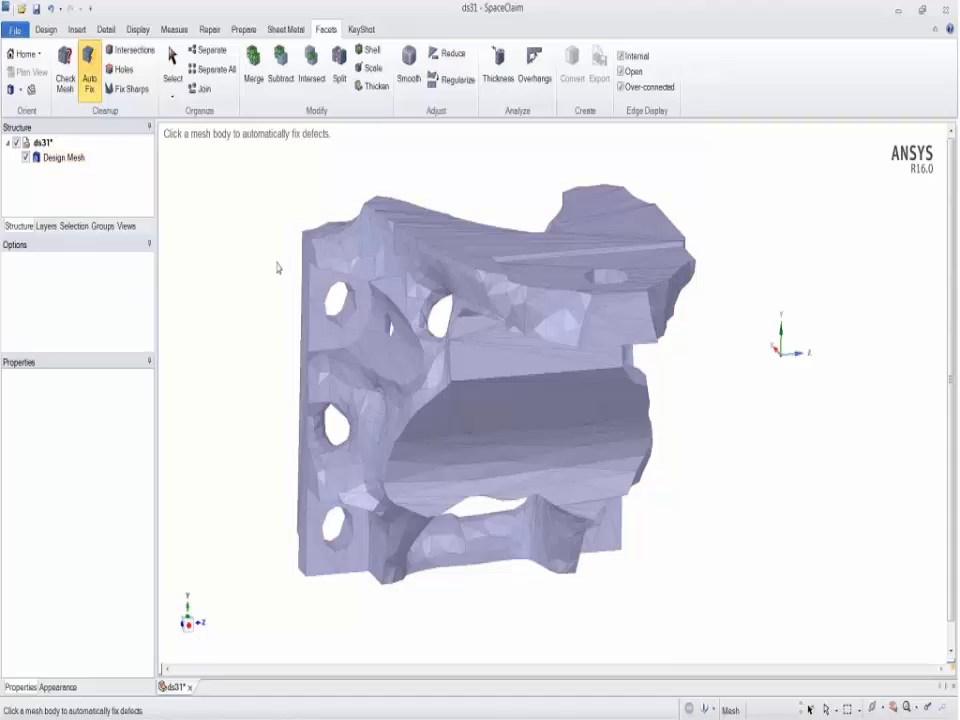
Step: Convert the reduced engine support mesh to a solid with merged faces
{"action": "right_click", "coordinate": [57, 158]}
{"action": "mouse_move", "coordinate": [87, 168]}
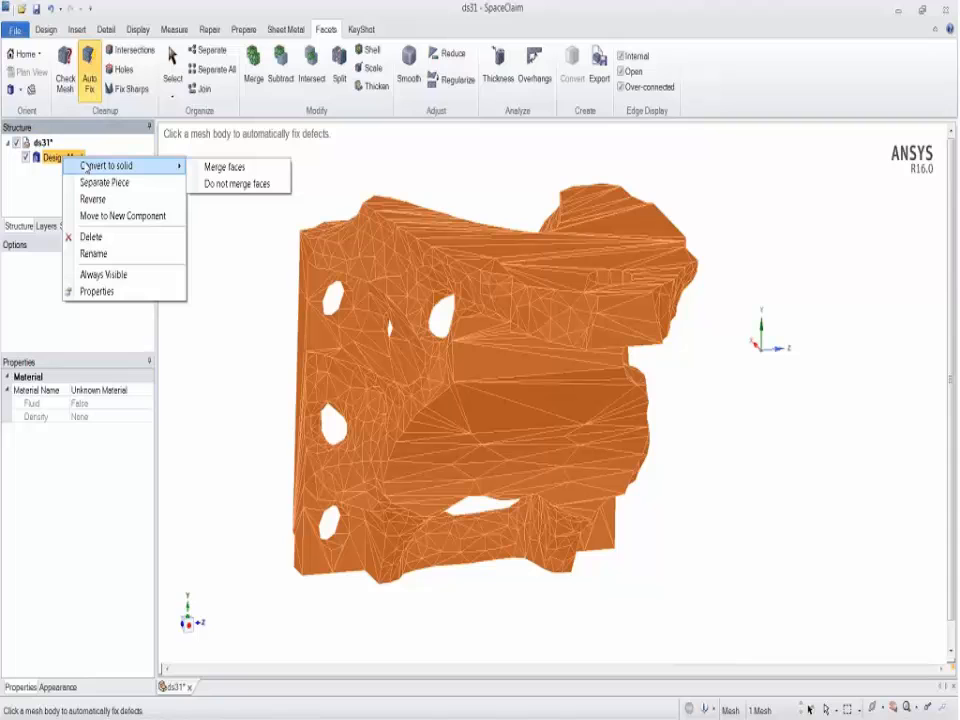
{"action": "left_click", "coordinate": [223, 168]}
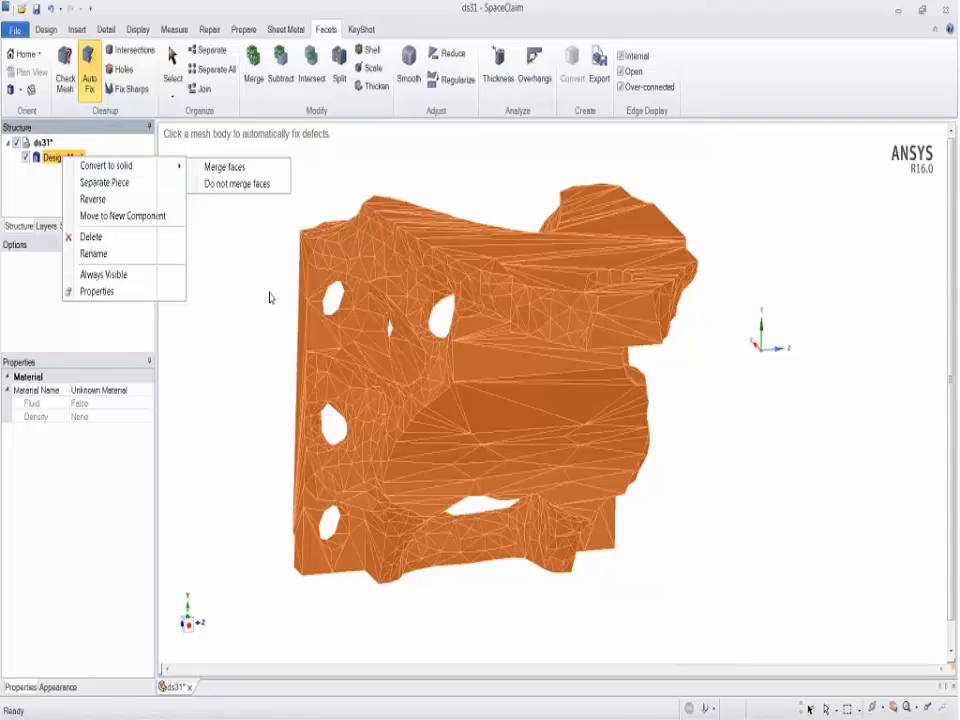
{"action": "middle_click_drag", "start_coordinate": [272, 298], "coordinate": [659, 509]}
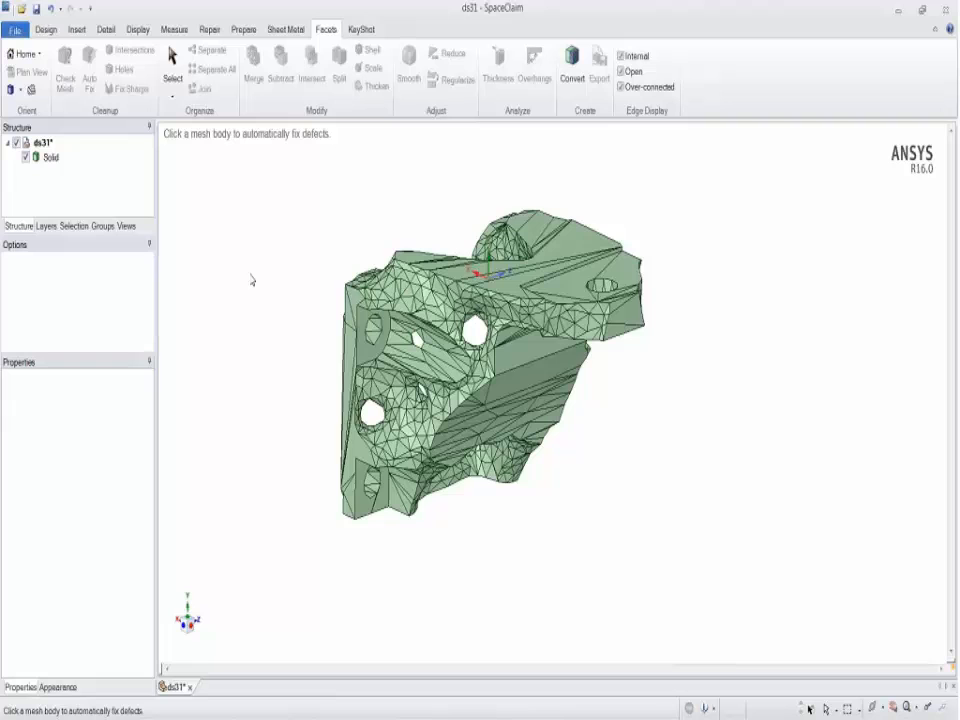
{"action": "middle_click_drag", "start_coordinate": [304, 278], "coordinate": [325, 272]}
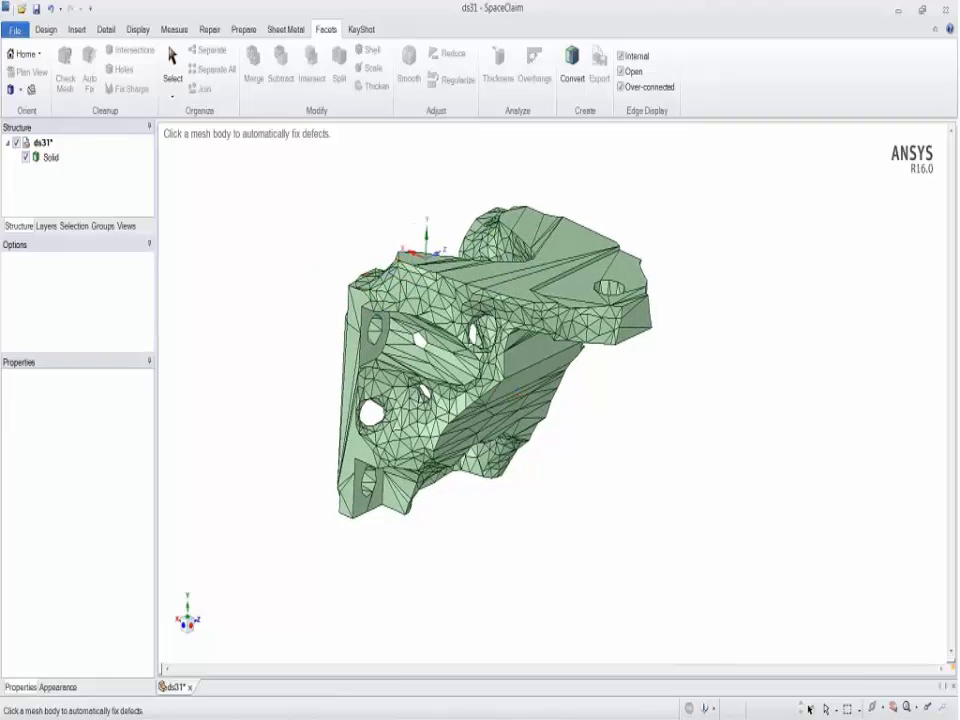
Step: Transfer the engine support solid to ANSYS Workbench 16.0
{"action": "left_click", "coordinate": [243, 29]}
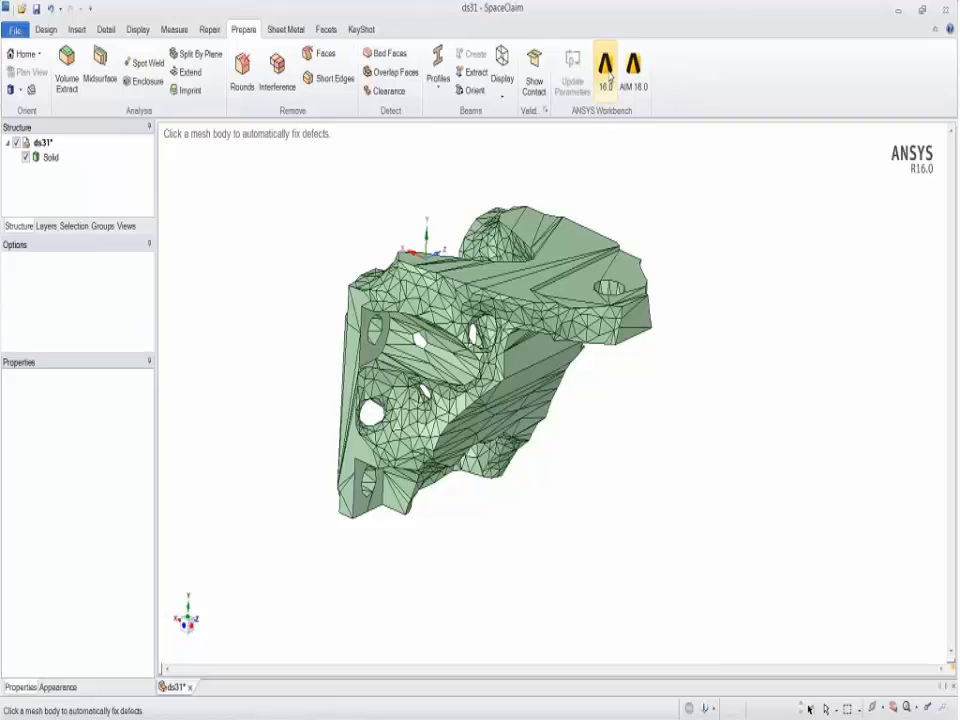
{"action": "left_click", "coordinate": [607, 72]}
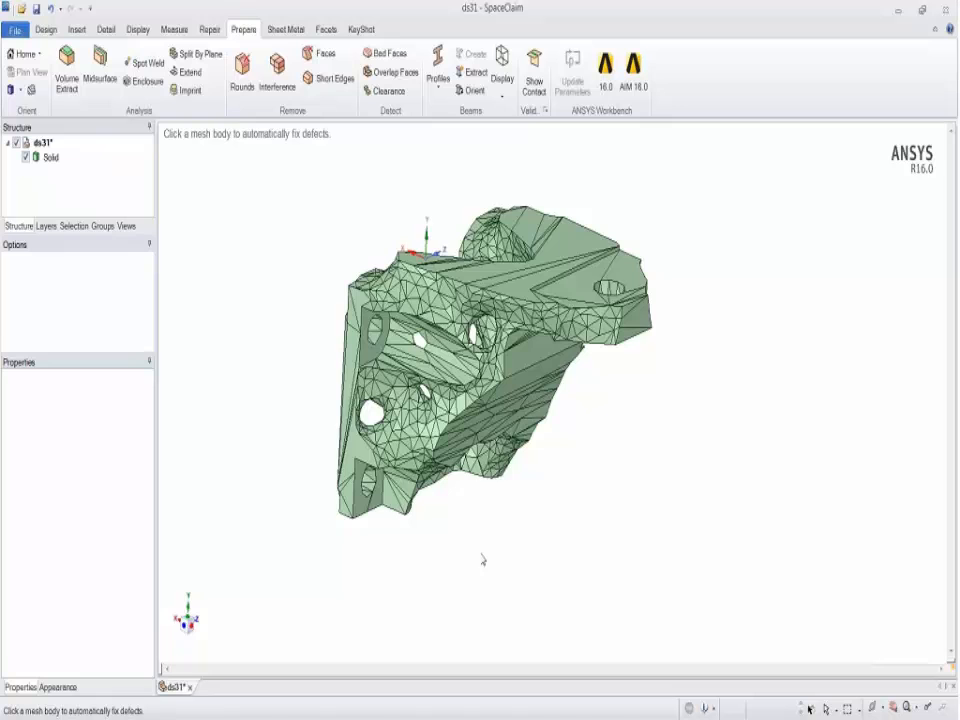
{"action": "middle_click_drag", "start_coordinate": [482, 560], "coordinate": [225, 422]}
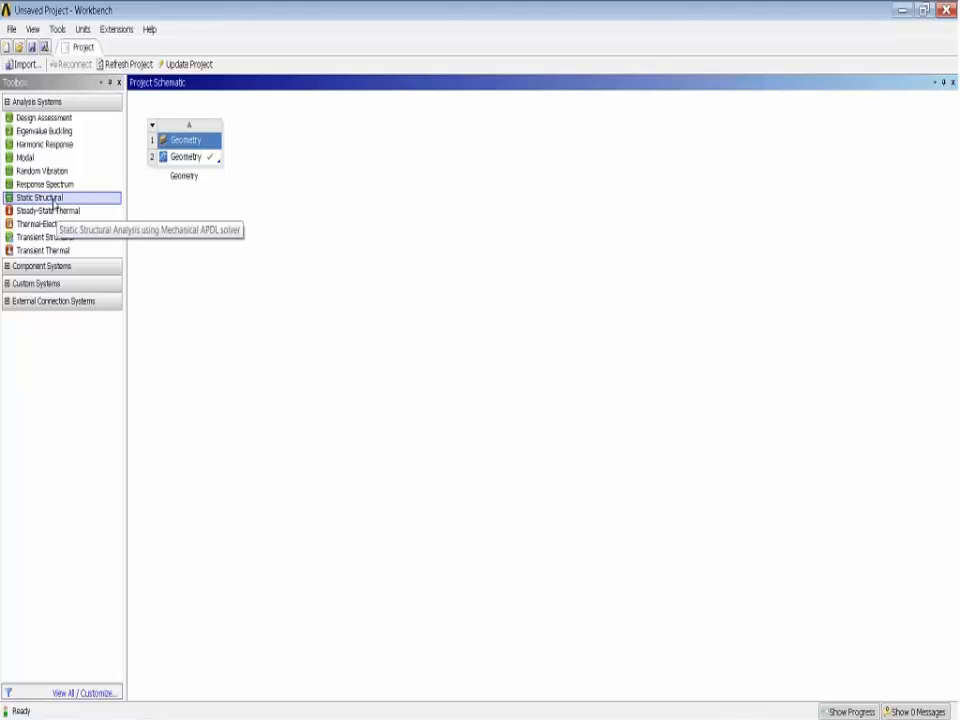
Step: Add a Static Structural system linked to the transferred geometry in the project schematic and open its Model in Mechanical
{"action": "left_click_drag", "start_coordinate": [54, 204], "coordinate": [291, 160]}
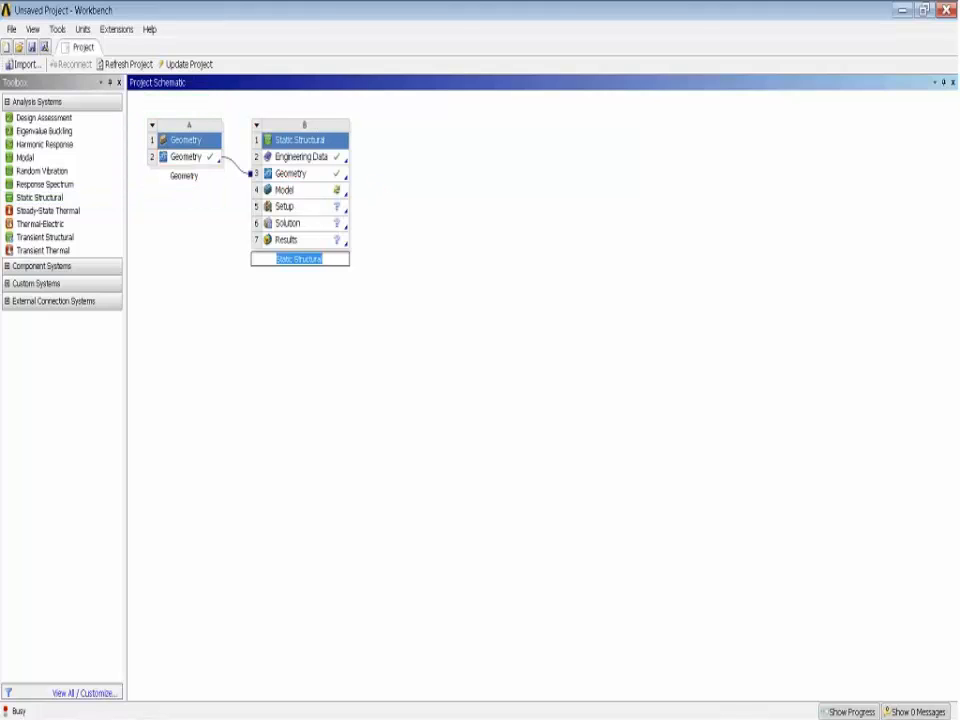
{"action": "double_click", "coordinate": [286, 190]}
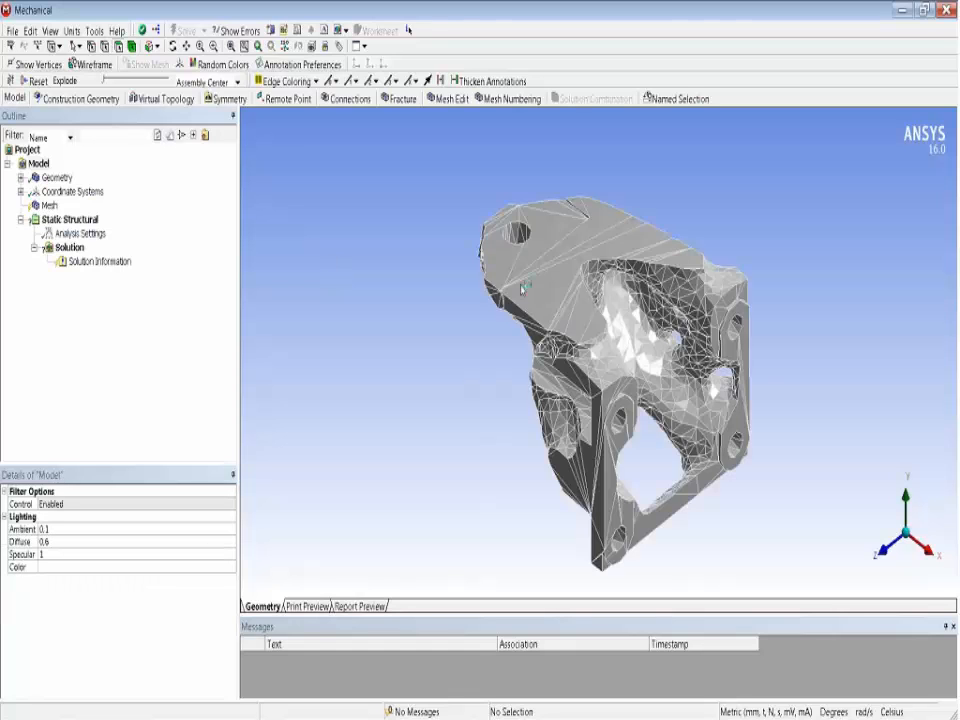
Step: Insert a Virtual Topology into the engine support model and generate its virtual cells
{"action": "middle_click_drag", "start_coordinate": [352, 315], "coordinate": [722, 310]}
{"action": "middle_click_drag", "start_coordinate": [436, 243], "coordinate": [574, 189], "text": "ctrl"}
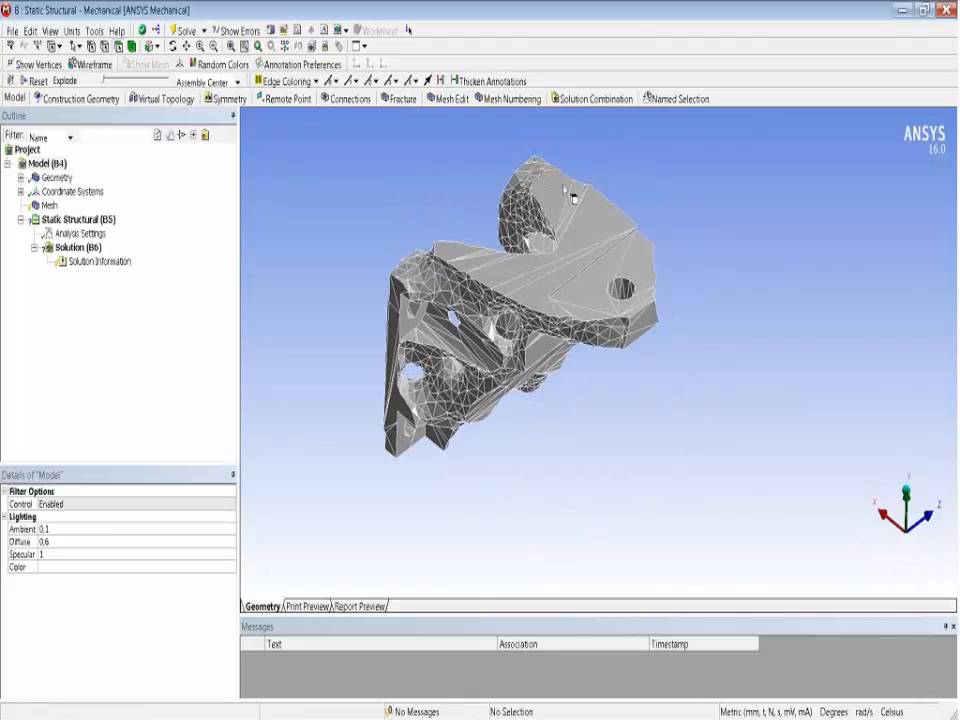
{"action": "middle_click_drag", "start_coordinate": [580, 253], "coordinate": [338, 192]}
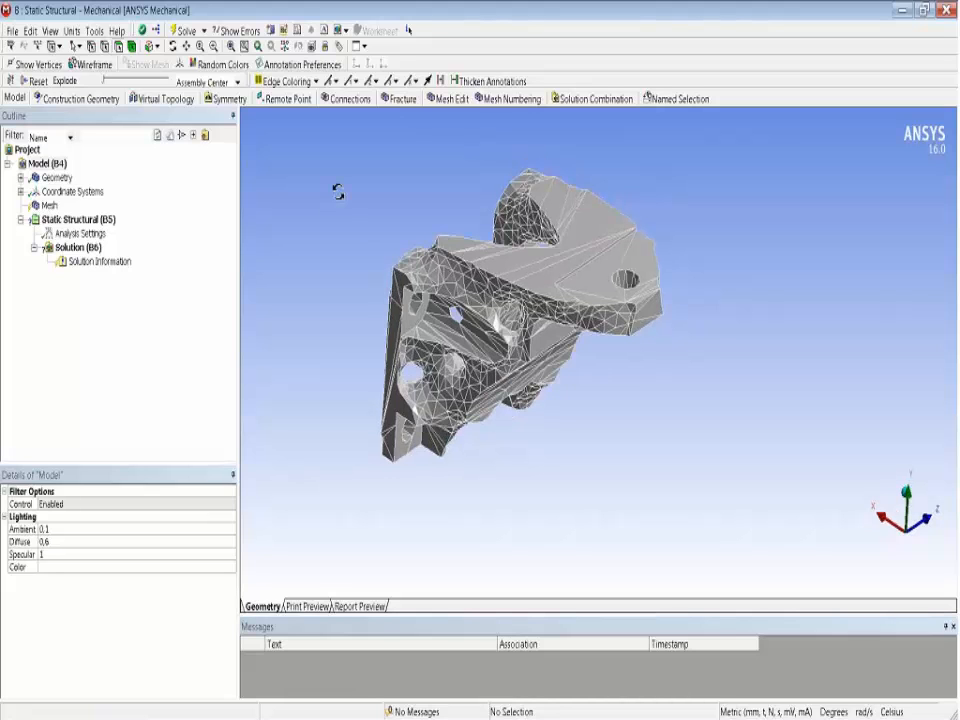
{"action": "right_click", "coordinate": [47, 163]}
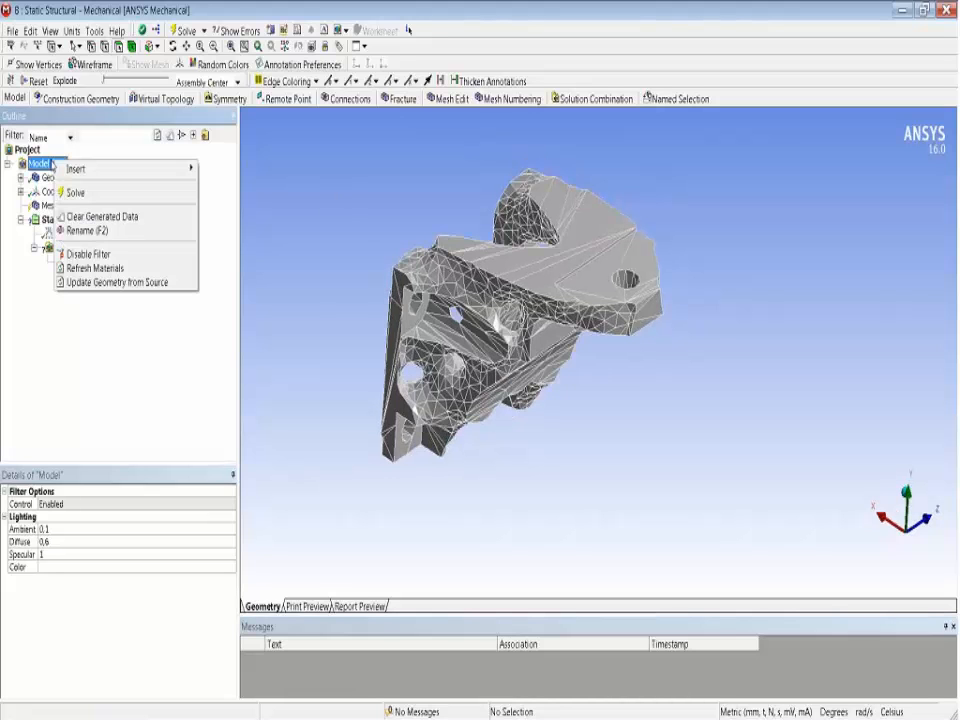
{"action": "mouse_move", "coordinate": [66, 168]}
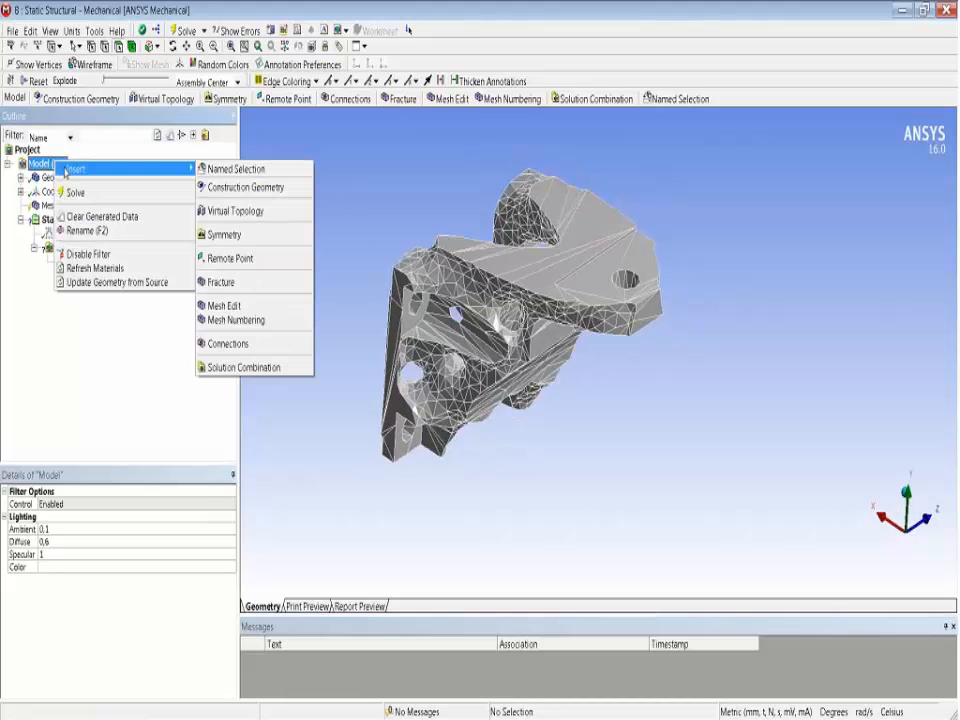
{"action": "left_click", "coordinate": [230, 212]}
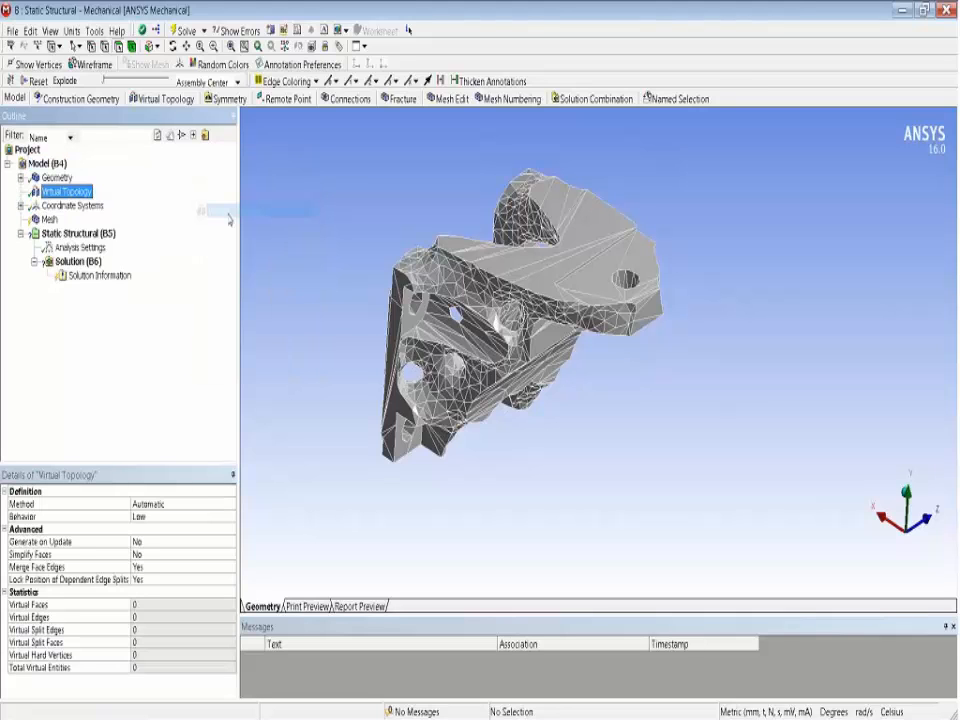
{"action": "right_click", "coordinate": [80, 192]}
{"action": "left_click", "coordinate": [124, 200]}
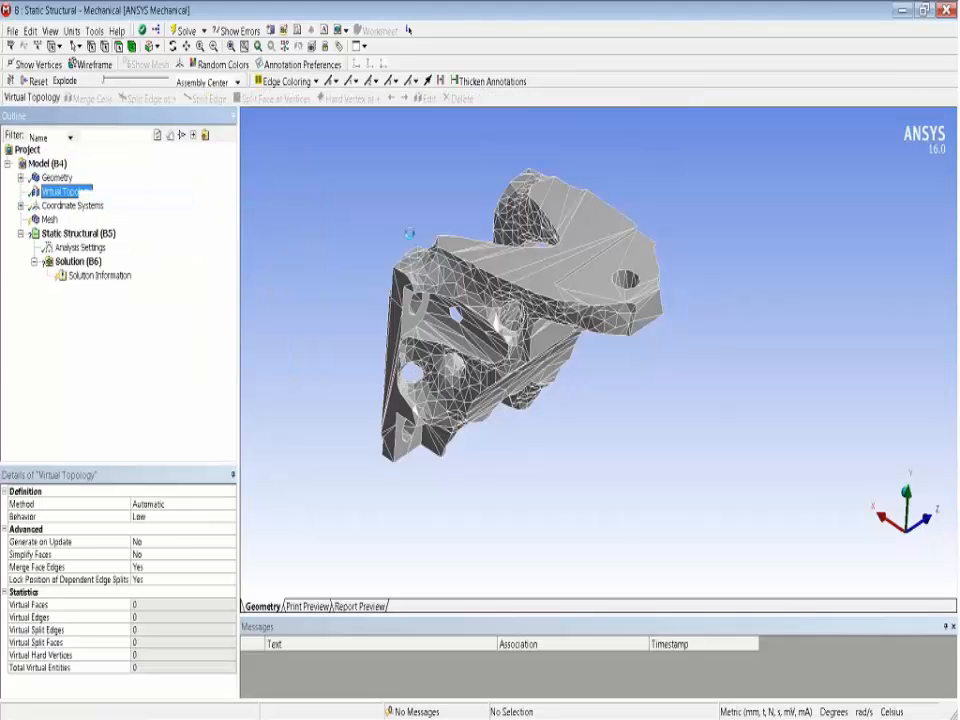
Step: Generate the mesh on the engine support with the virtual topology and inspect it
{"action": "middle_click_drag", "start_coordinate": [388, 231], "coordinate": [278, 225]}
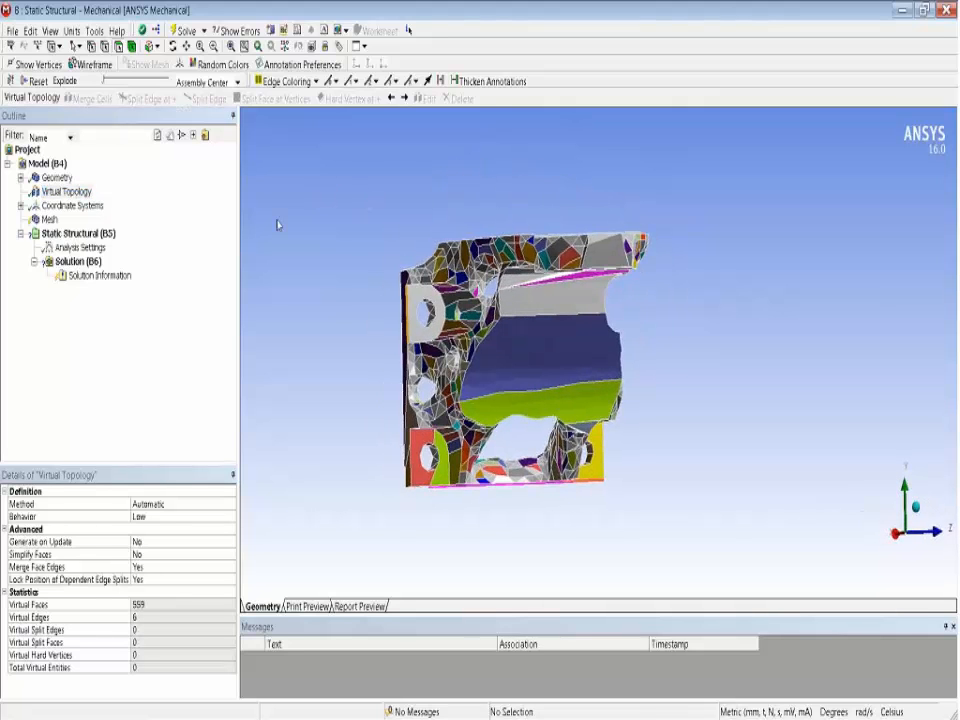
{"action": "right_click", "coordinate": [49, 218]}
{"action": "left_click", "coordinate": [80, 254]}
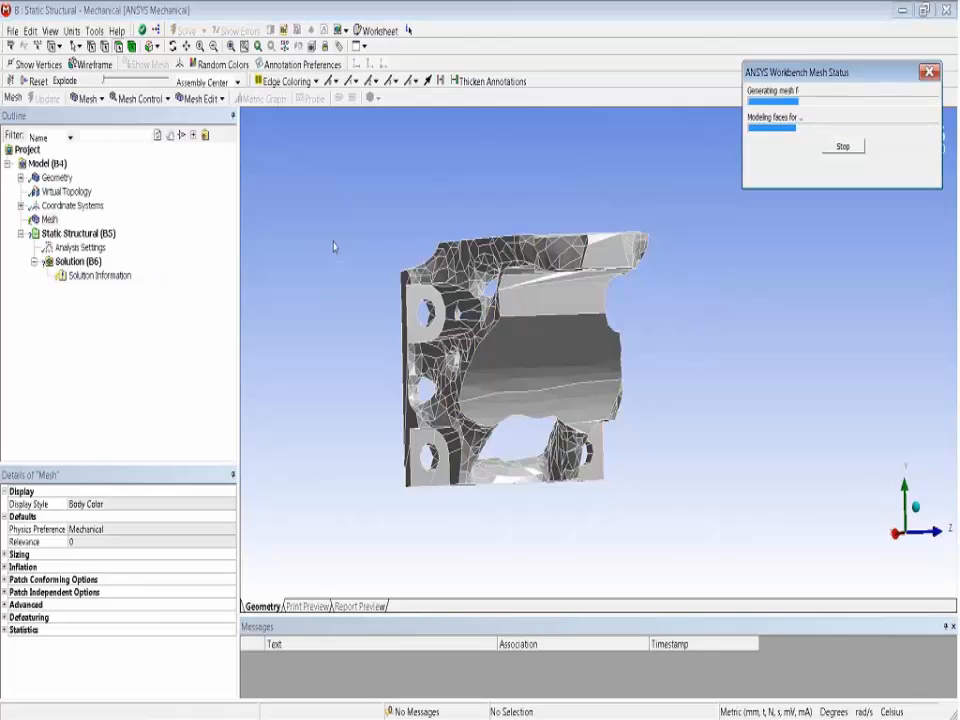
{"action": "middle_click_drag", "start_coordinate": [390, 257], "coordinate": [520, 290]}
{"action": "left_click", "coordinate": [20, 178]}
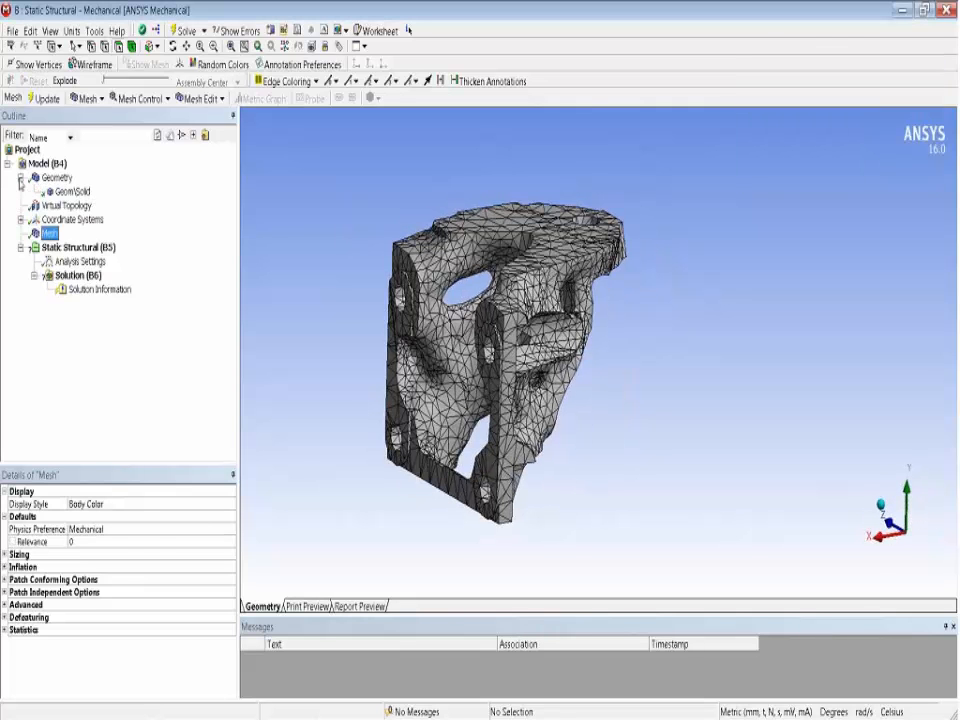
{"action": "left_click", "coordinate": [72, 191]}
{"action": "left_click", "coordinate": [49, 233]}
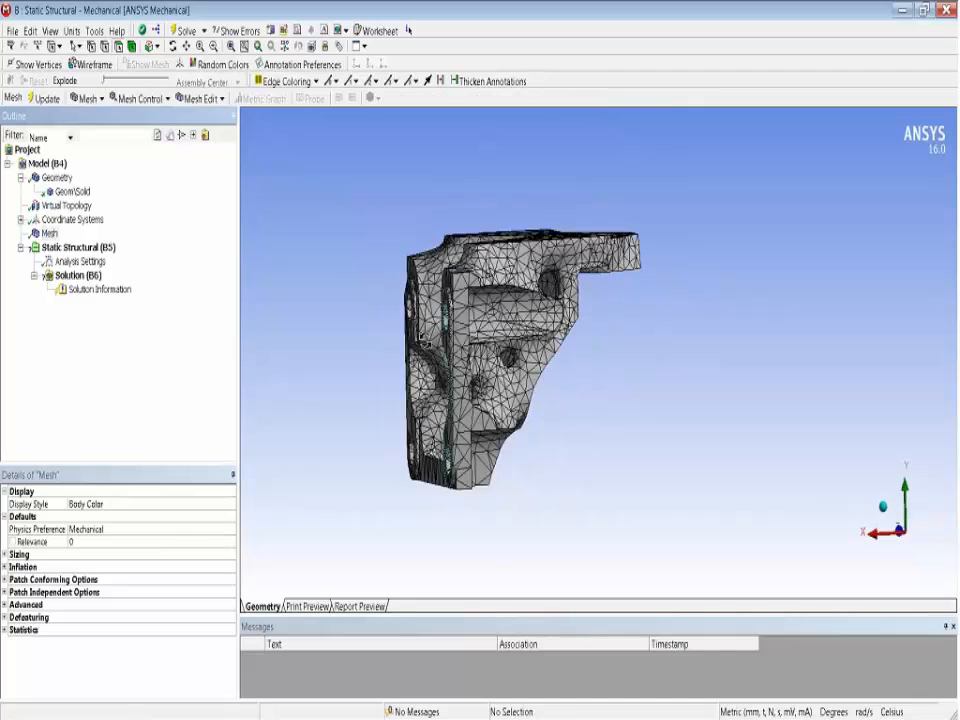
{"action": "middle_click_drag", "start_coordinate": [420, 337], "coordinate": [555, 262]}
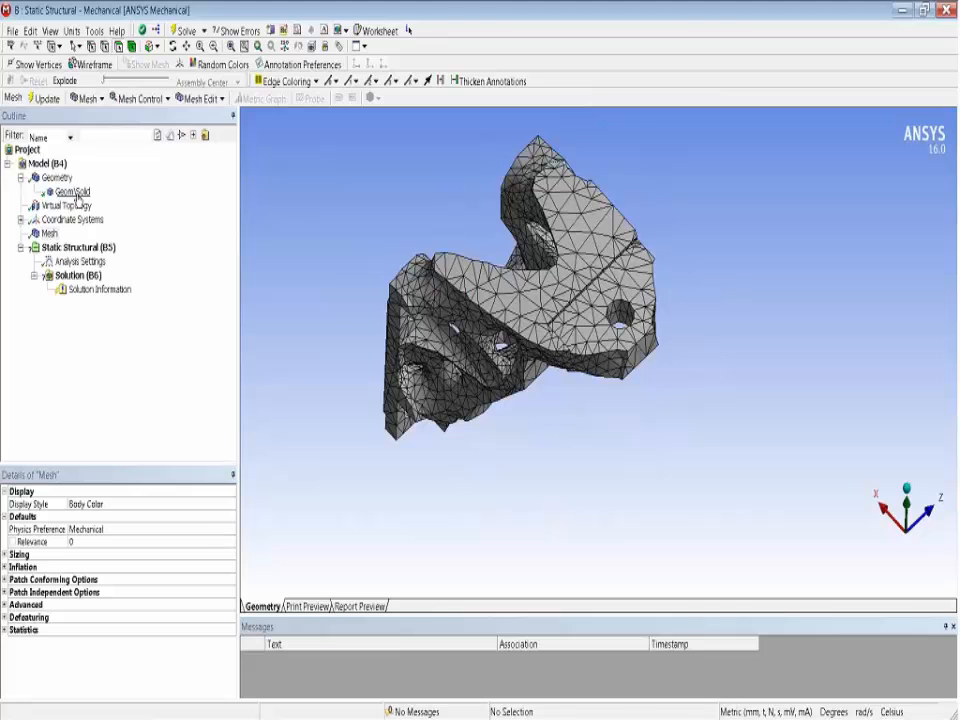
Step: Select the inner wall faces of the hole near the end of the engine support's upper flange
{"action": "middle_click_drag", "start_coordinate": [590, 324], "coordinate": [592, 300]}
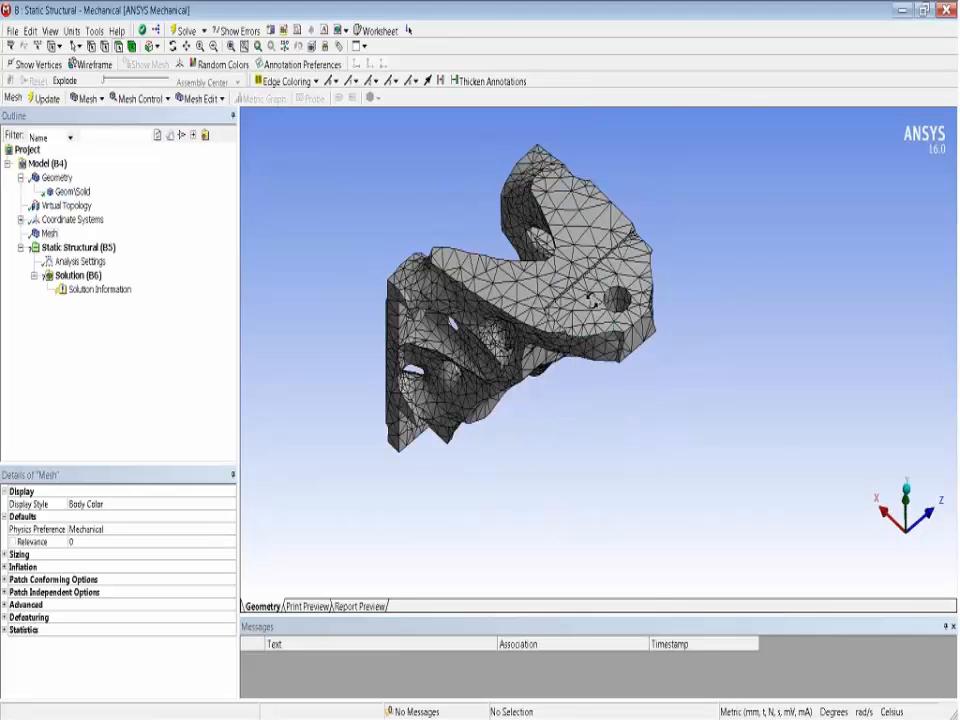
{"action": "scroll", "coordinate": [592, 300], "scroll_direction": "up", "scroll_amount": 5}
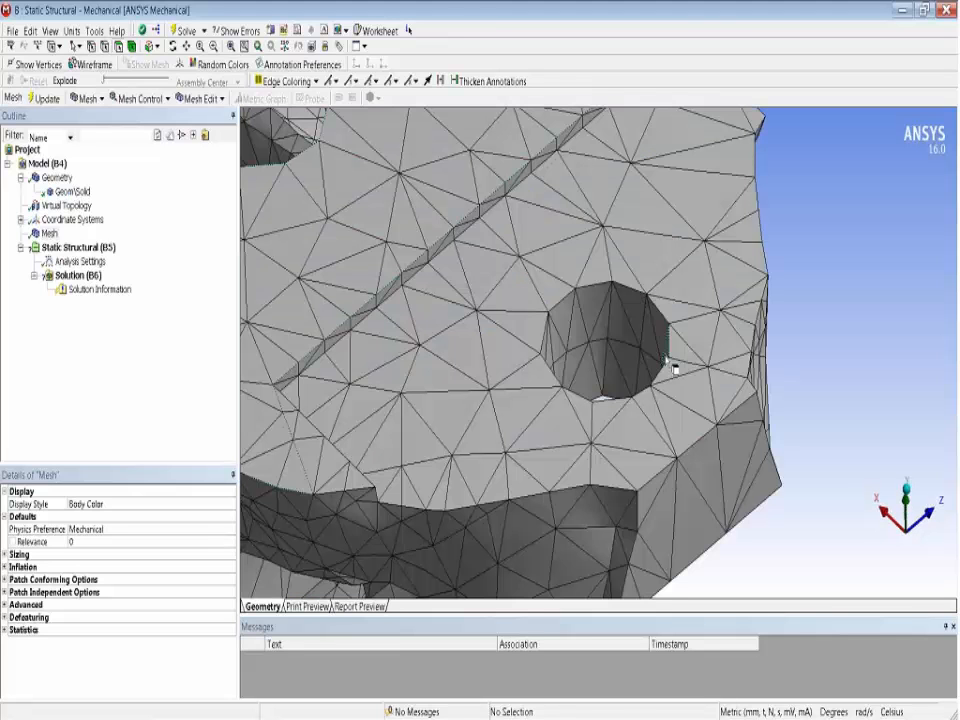
{"action": "left_click", "coordinate": [58, 180]}
{"action": "left_click", "coordinate": [601, 343]}
{"action": "left_click", "coordinate": [630, 342]}
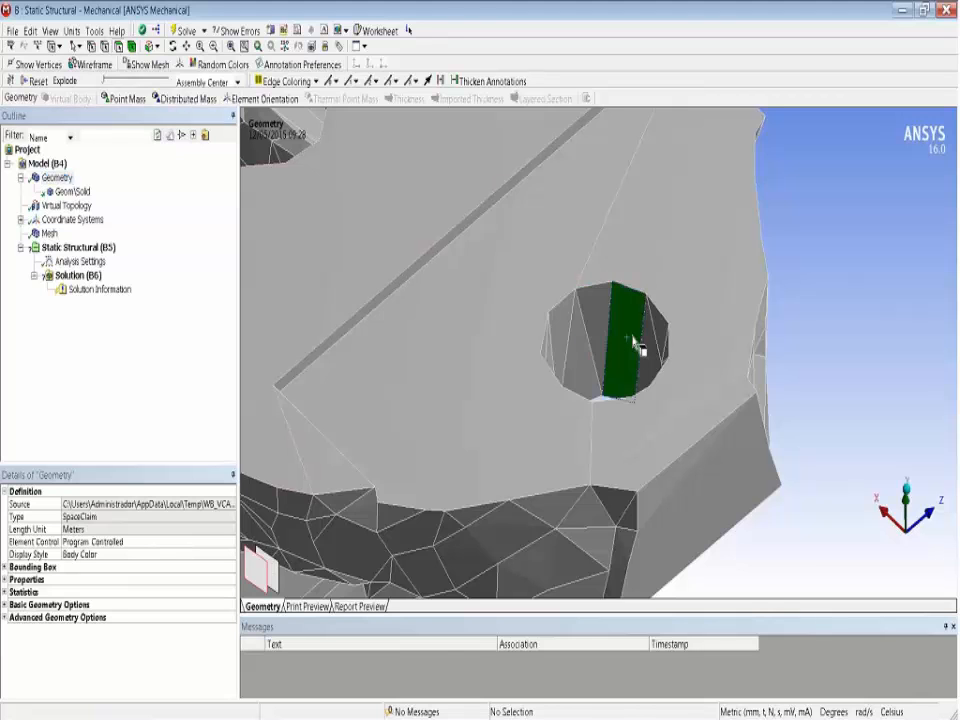
{"action": "middle_click_drag", "start_coordinate": [634, 343], "coordinate": [617, 418]}
{"action": "middle_click_drag", "start_coordinate": [601, 283], "coordinate": [599, 274], "text": "ctrl"}
{"action": "left_click", "coordinate": [598, 270], "text": "ctrl"}
{"action": "left_click", "coordinate": [577, 272], "text": "ctrl"}
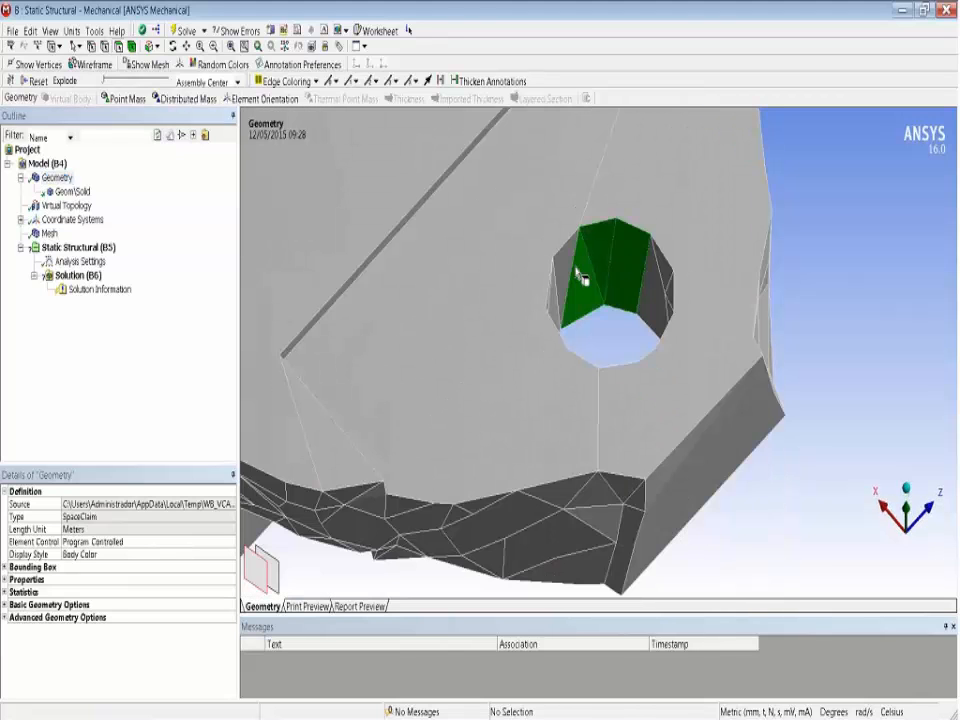
{"action": "left_click", "coordinate": [567, 273], "text": "ctrl"}
{"action": "left_click", "coordinate": [648, 289], "text": "ctrl"}
{"action": "left_click", "coordinate": [667, 269], "text": "ctrl"}
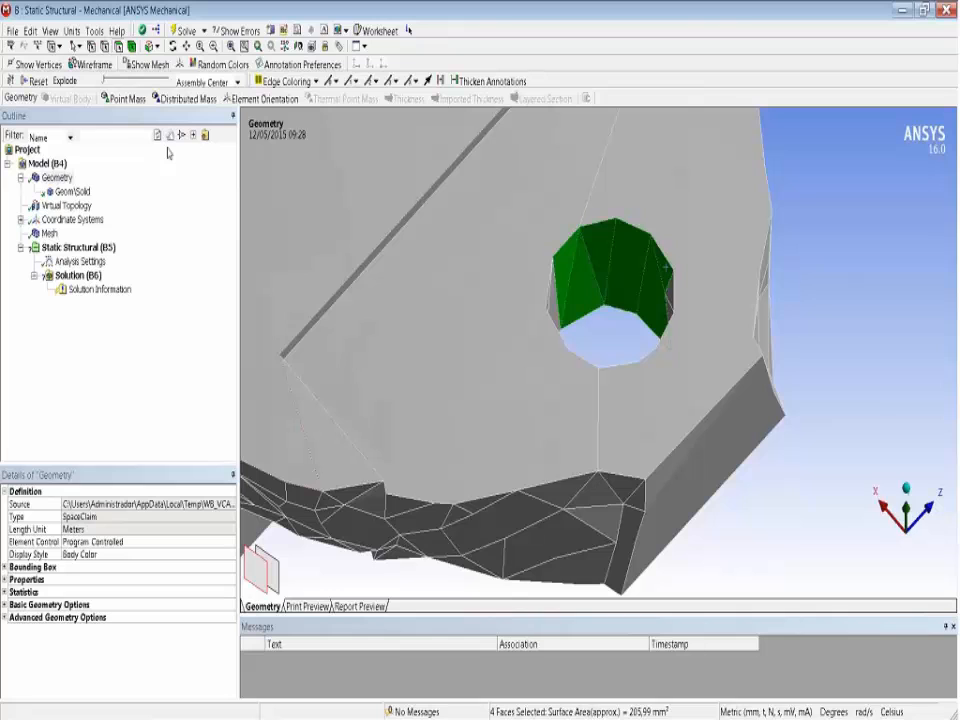
{"action": "right_click", "coordinate": [60, 178]}
{"action": "mouse_move", "coordinate": [190, 185]}
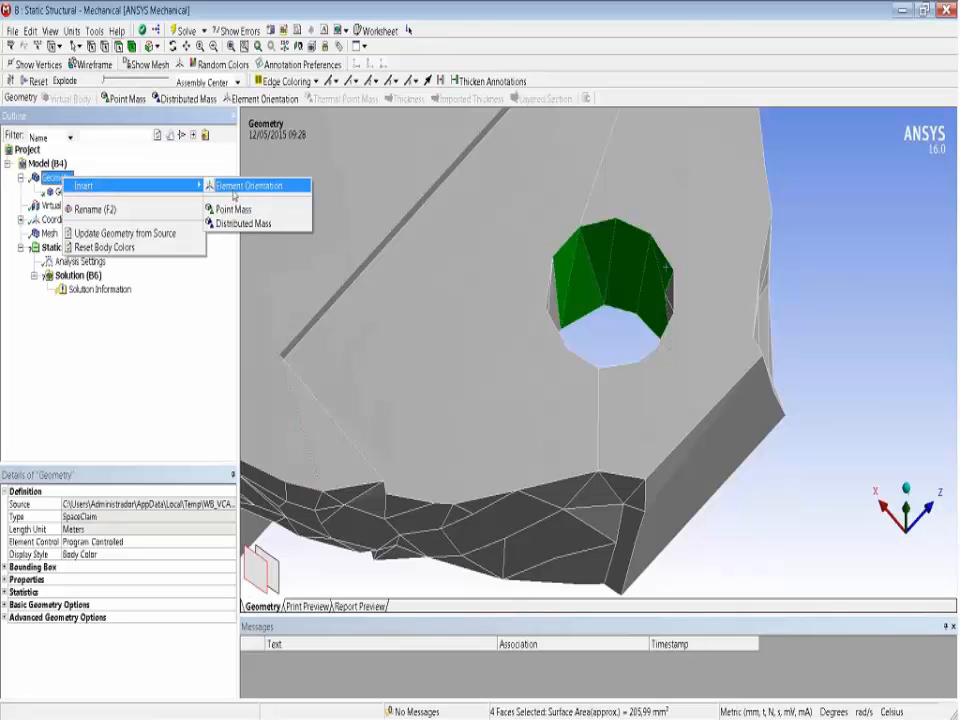
{"action": "left_click", "coordinate": [45, 163]}
{"action": "right_click", "coordinate": [40, 165]}
{"action": "mouse_move", "coordinate": [140, 173]}
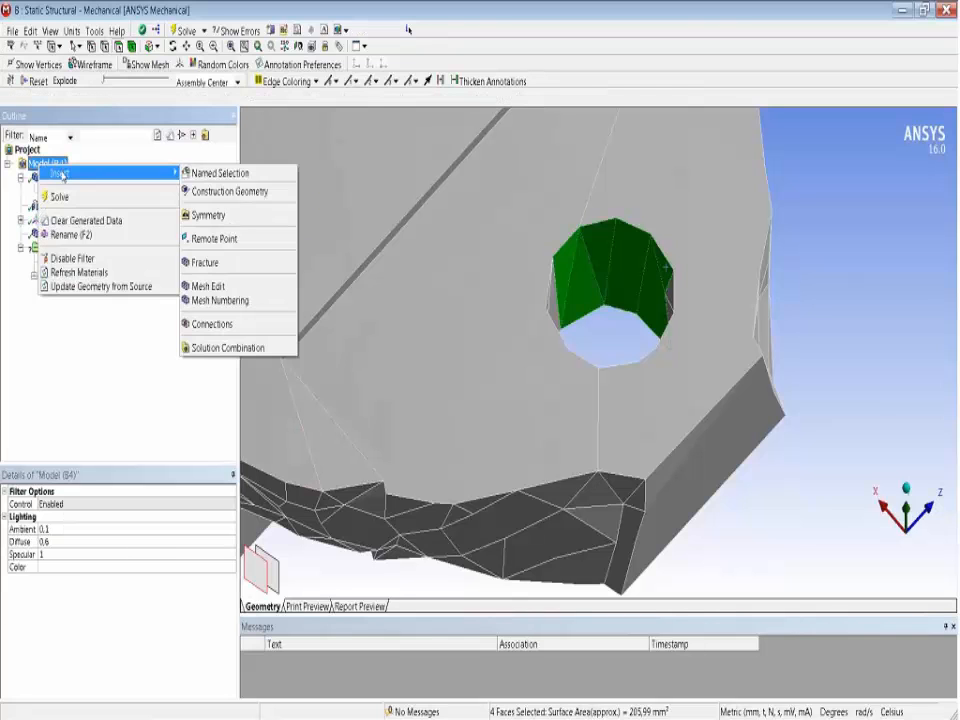
{"action": "left_click", "coordinate": [252, 196]}
Step: Merge the selected hole faces into one virtual cell and check it on the whole part
{"action": "left_click", "coordinate": [66, 205]}
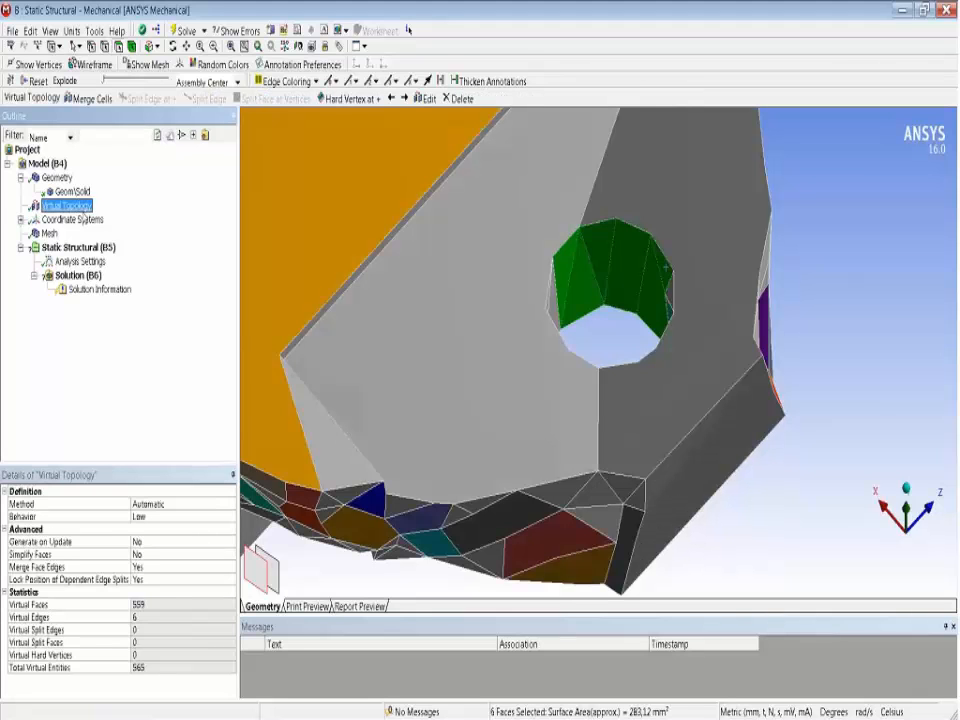
{"action": "right_click", "coordinate": [70, 205]}
{"action": "left_click", "coordinate": [285, 213]}
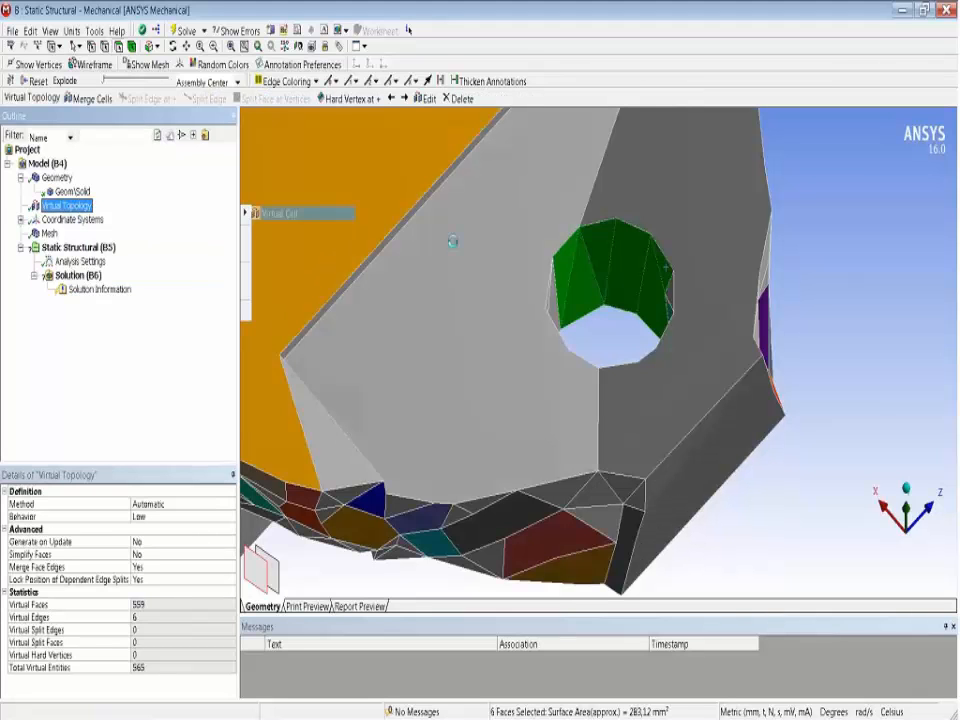
{"action": "left_click", "coordinate": [630, 294]}
{"action": "mouse_move", "coordinate": [634, 299]}
{"action": "middle_mouse_down"}
{"action": "mouse_move", "coordinate": [647, 298]}
{"action": "mouse_move", "coordinate": [624, 297]}
{"action": "middle_mouse_up"}
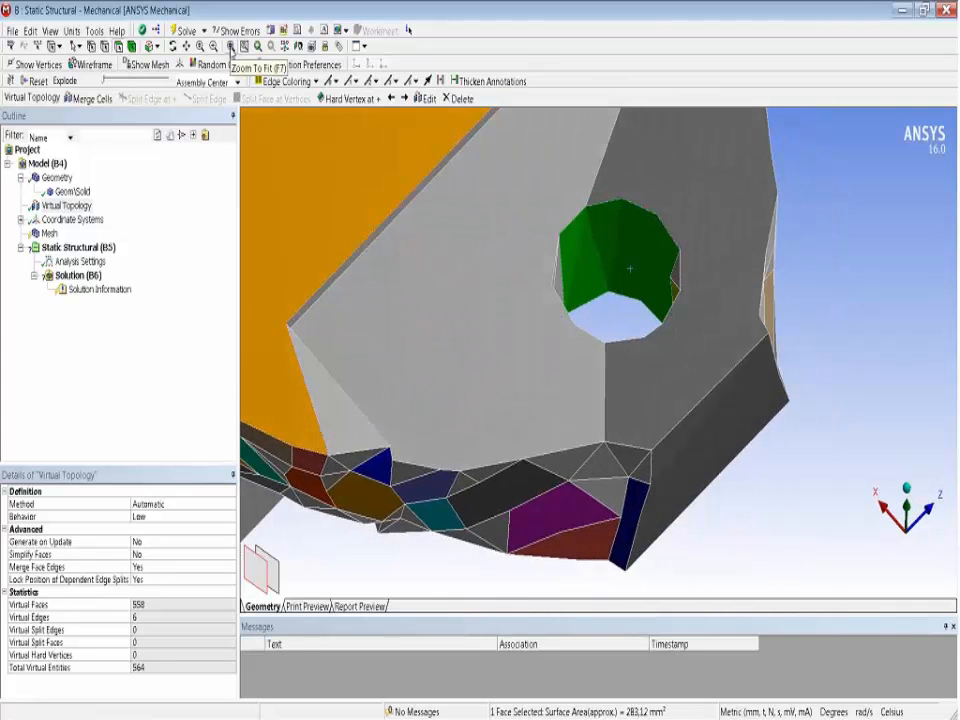
{"action": "left_click", "coordinate": [231, 47]}
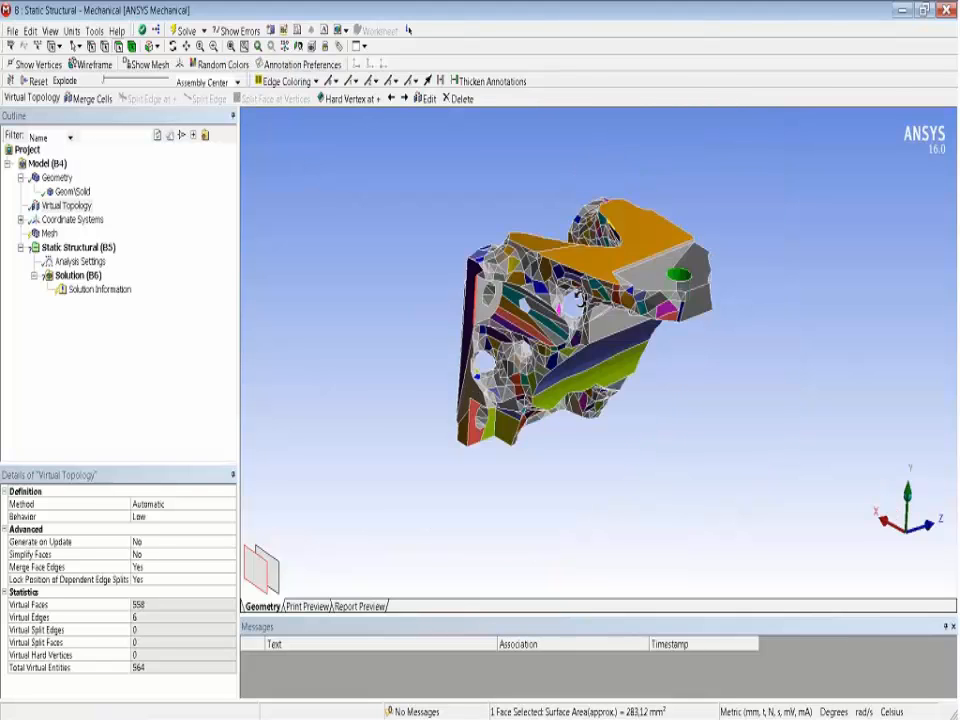
{"action": "middle_click_drag", "start_coordinate": [581, 298], "coordinate": [520, 280]}
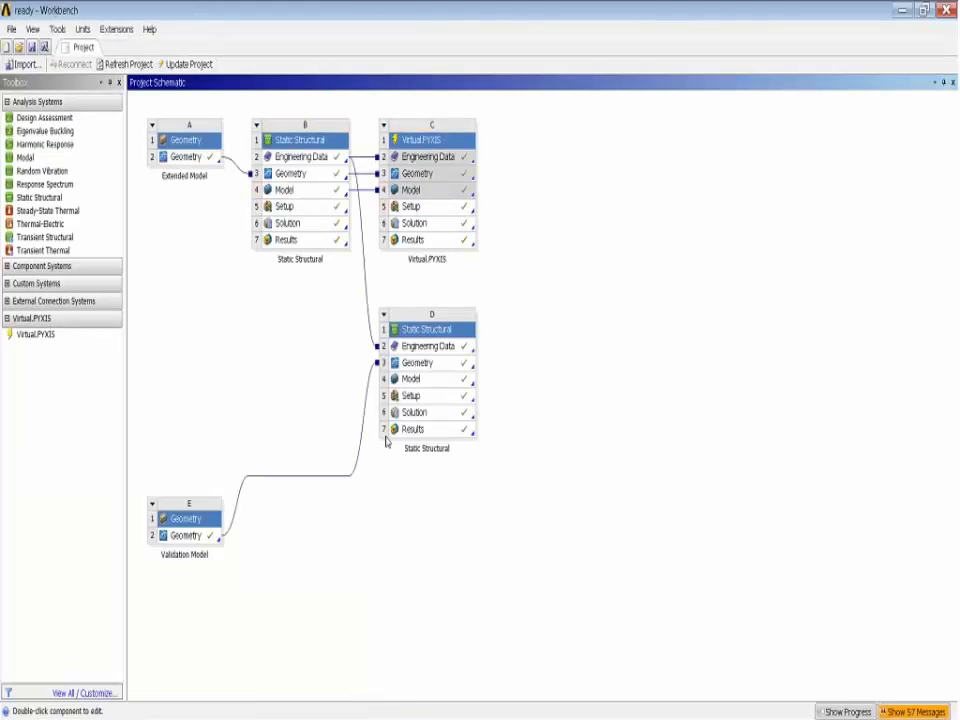
Step: Switch to the ready Workbench project and open the Setup of the validation Static Structural system D in Mechanical
{"action": "double_click", "coordinate": [466, 397]}
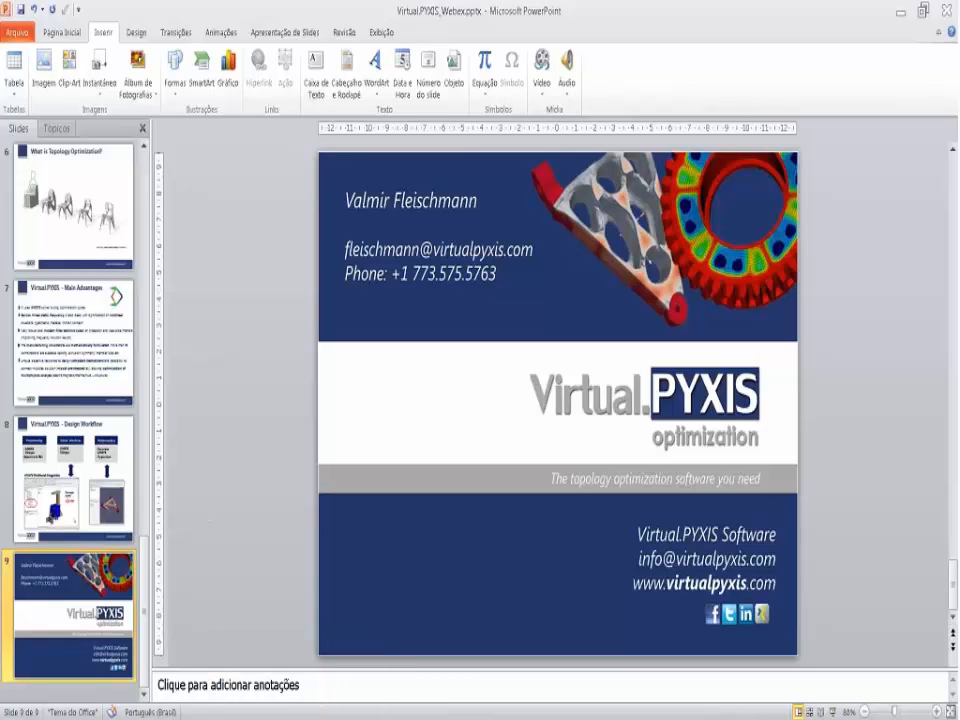
{"action": "mouse_move", "coordinate": [294, 717]}
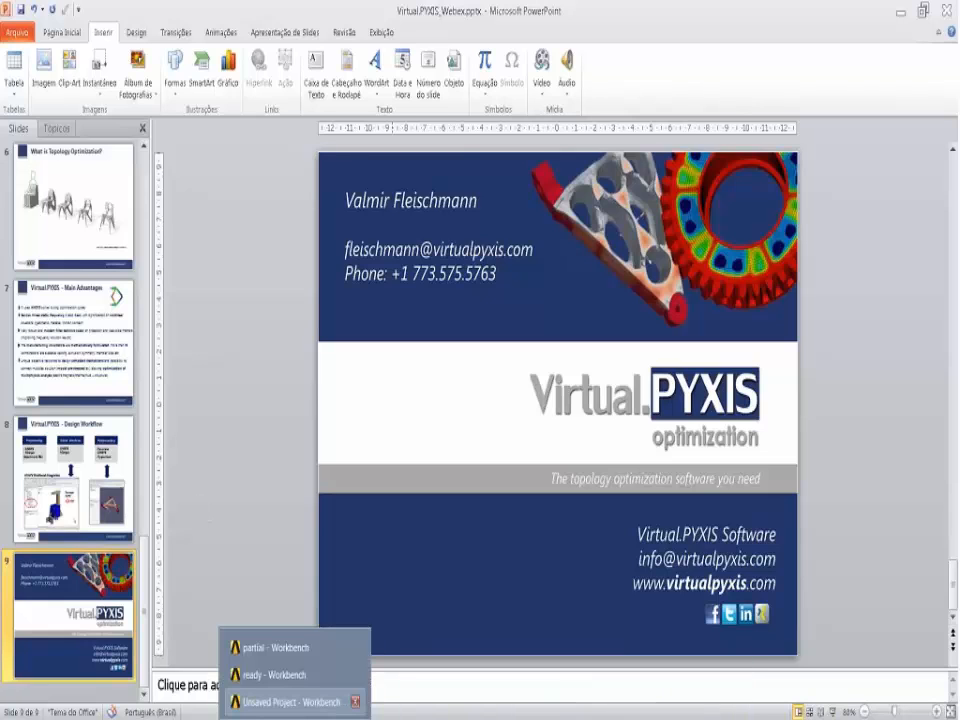
{"action": "left_click", "coordinate": [272, 675]}
{"action": "left_click", "coordinate": [350, 717]}
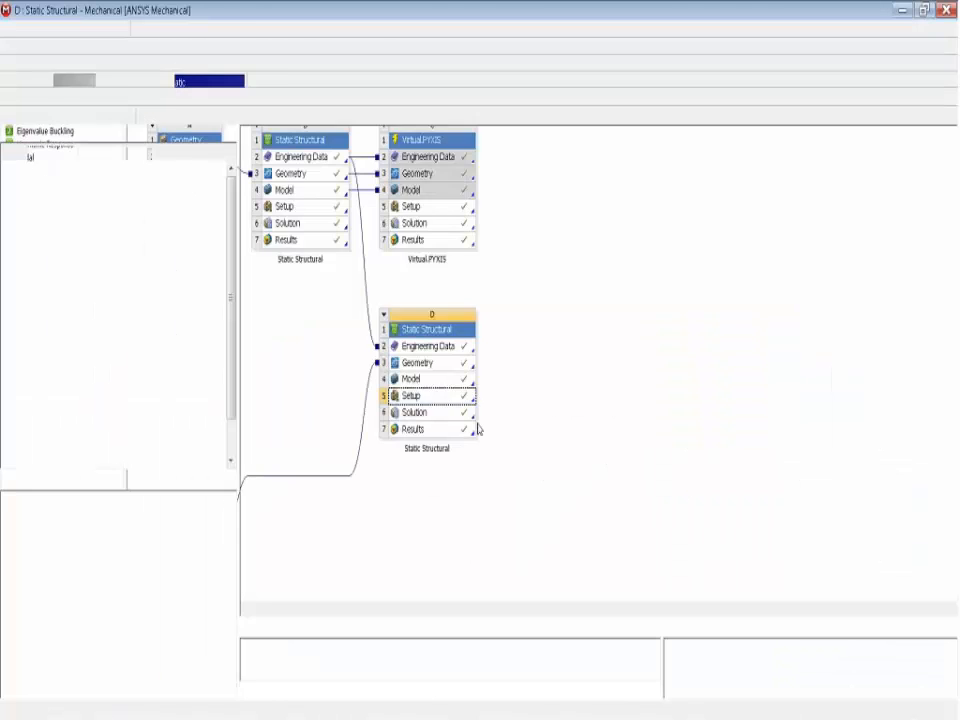
Step: Examine the loads, bolt pretensions, contacts and result list of the validation Static Structural model
{"action": "middle_click_drag", "start_coordinate": [502, 325], "coordinate": [487, 297]}
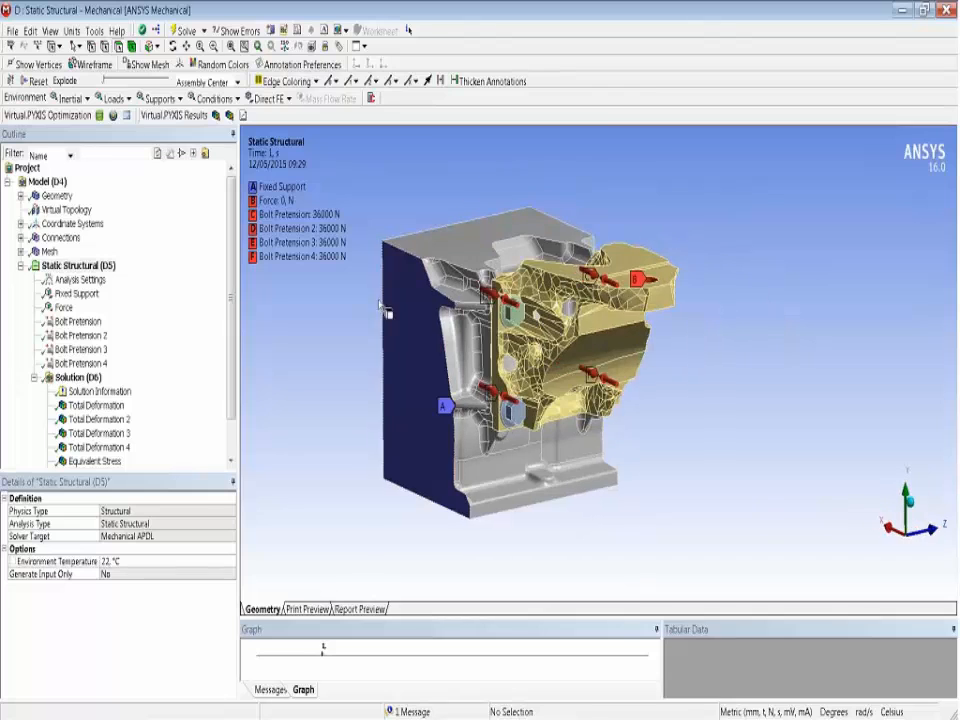
{"action": "left_click", "coordinate": [78, 265]}
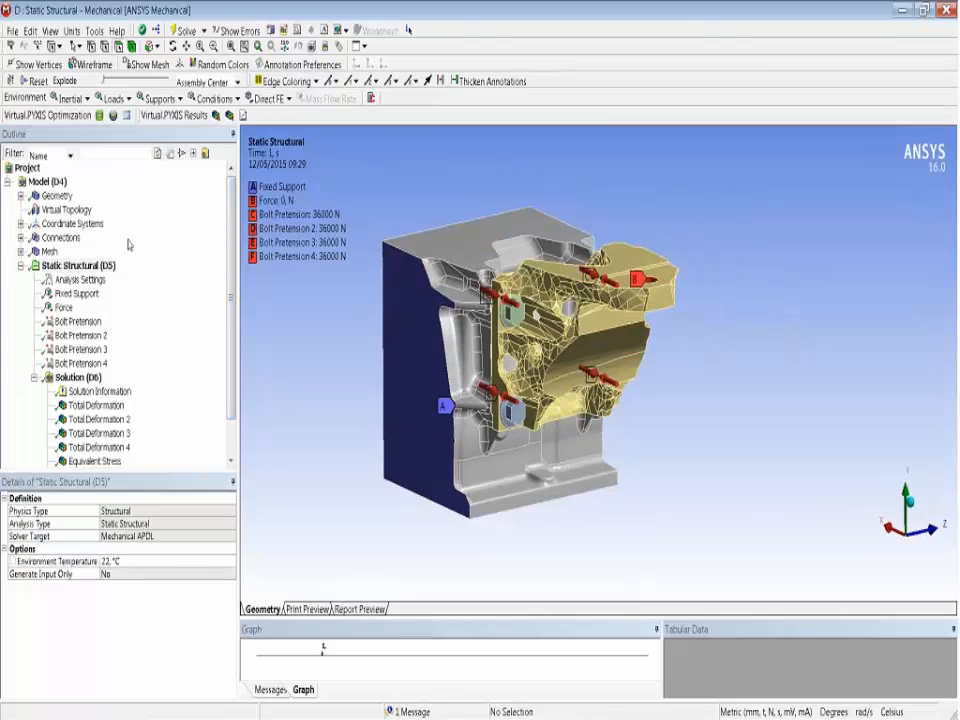
{"action": "left_click", "coordinate": [20, 238]}
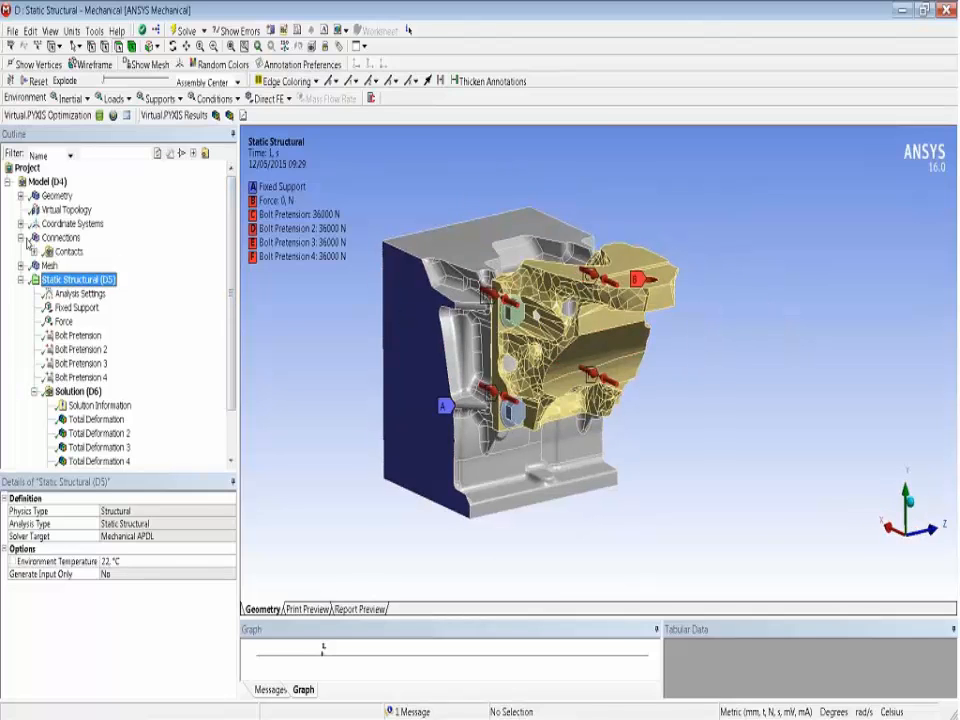
{"action": "left_click", "coordinate": [34, 251]}
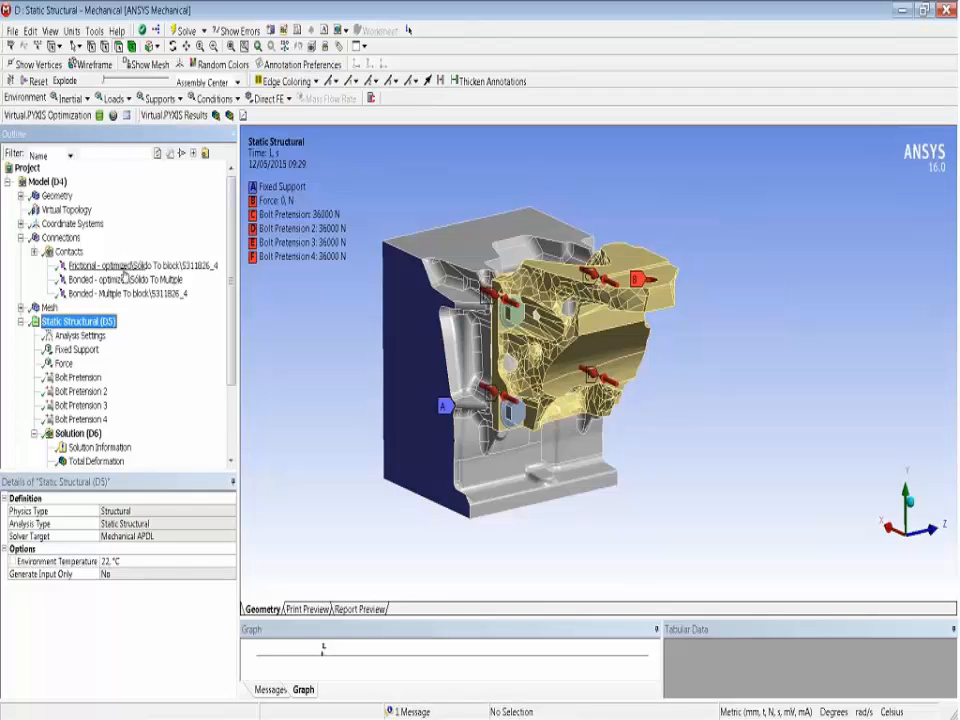
{"action": "left_click", "coordinate": [34, 251]}
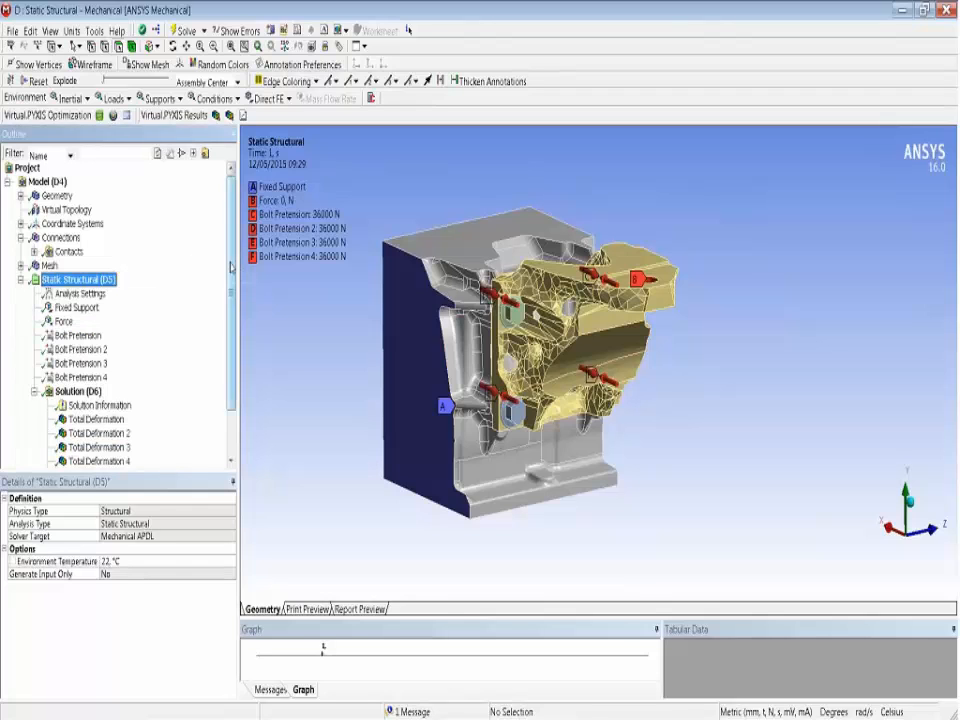
{"action": "scroll", "coordinate": [143, 342], "scroll_direction": "down", "scroll_amount": 2}
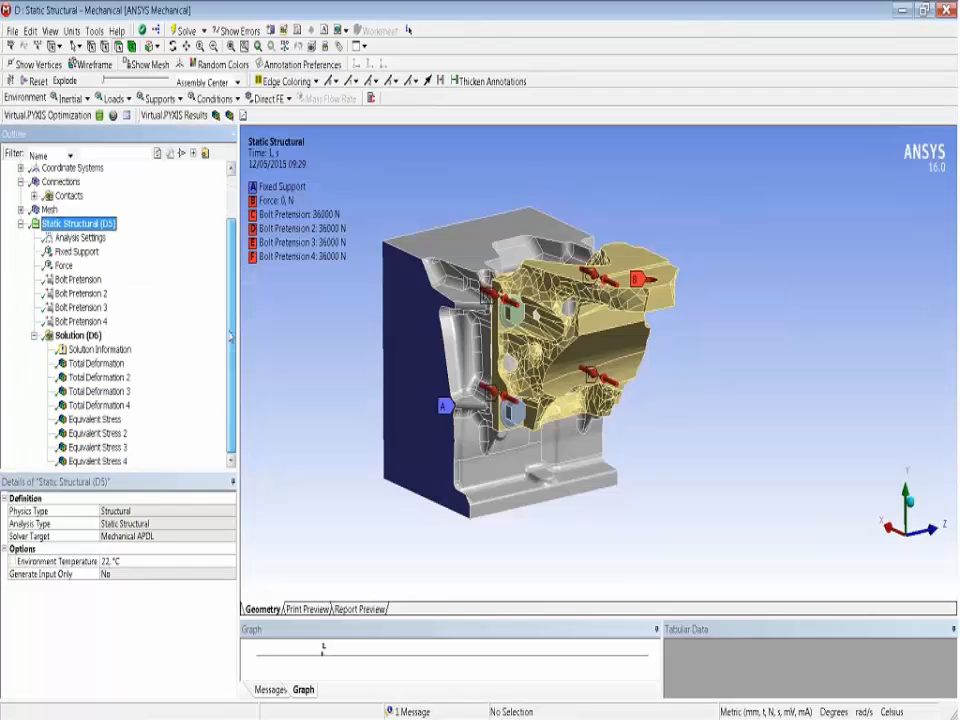
Step: Display the Equivalent Stress 2 result and examine the stress distribution on the assembly from several angles
{"action": "left_click", "coordinate": [110, 420]}
{"action": "left_click", "coordinate": [98, 433]}
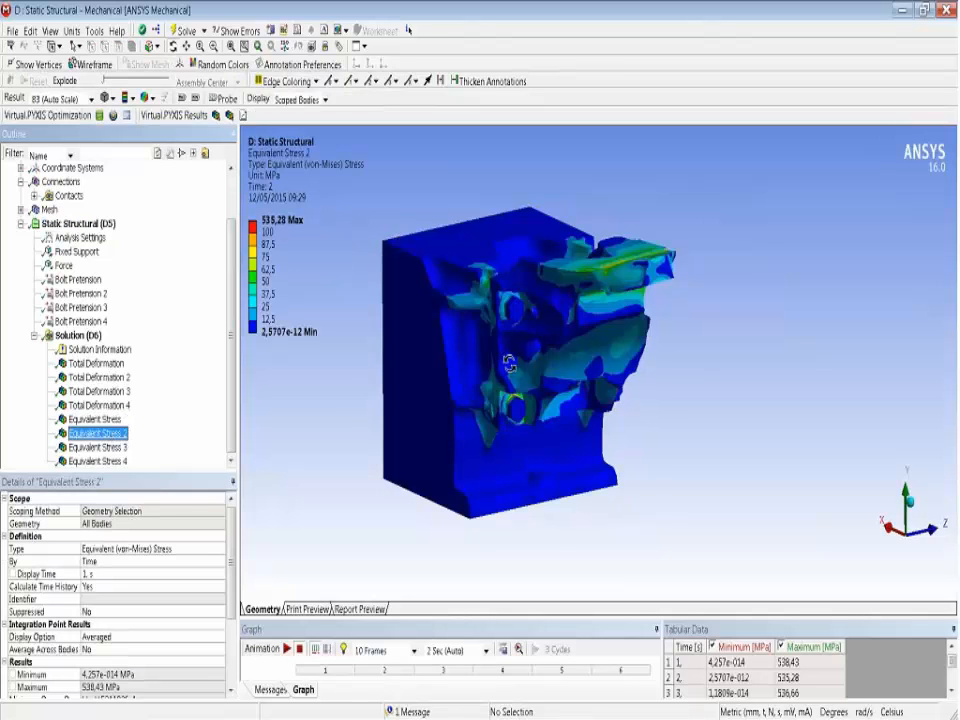
{"action": "left_click_drag", "start_coordinate": [509, 363], "coordinate": [590, 289]}
{"action": "left_click_drag", "start_coordinate": [583, 289], "coordinate": [422, 200]}
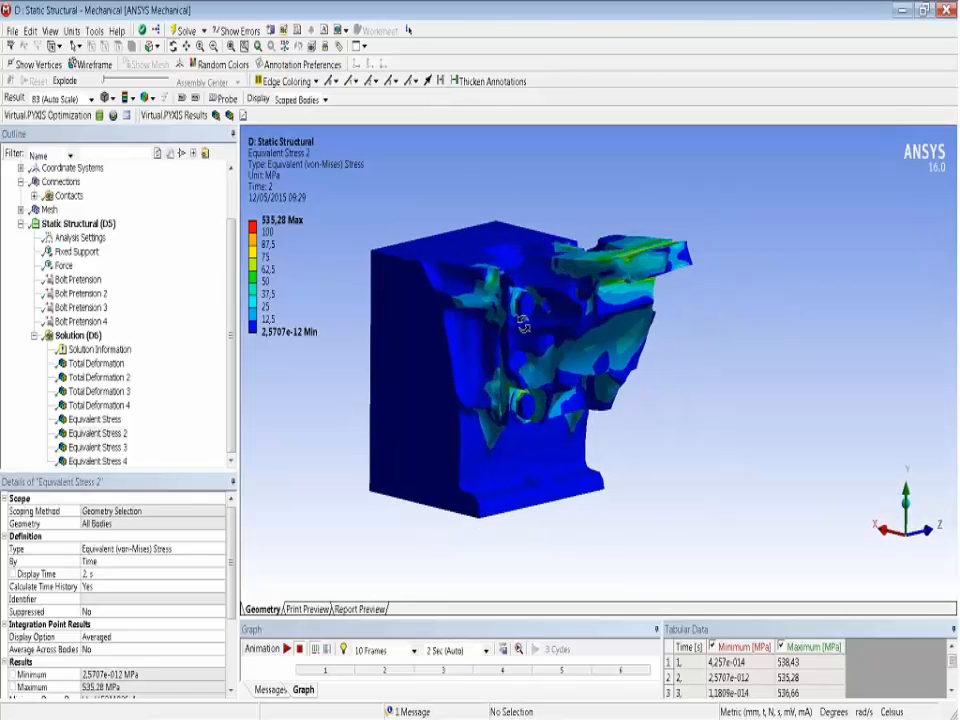
{"action": "left_click_drag", "start_coordinate": [522, 322], "coordinate": [517, 342]}
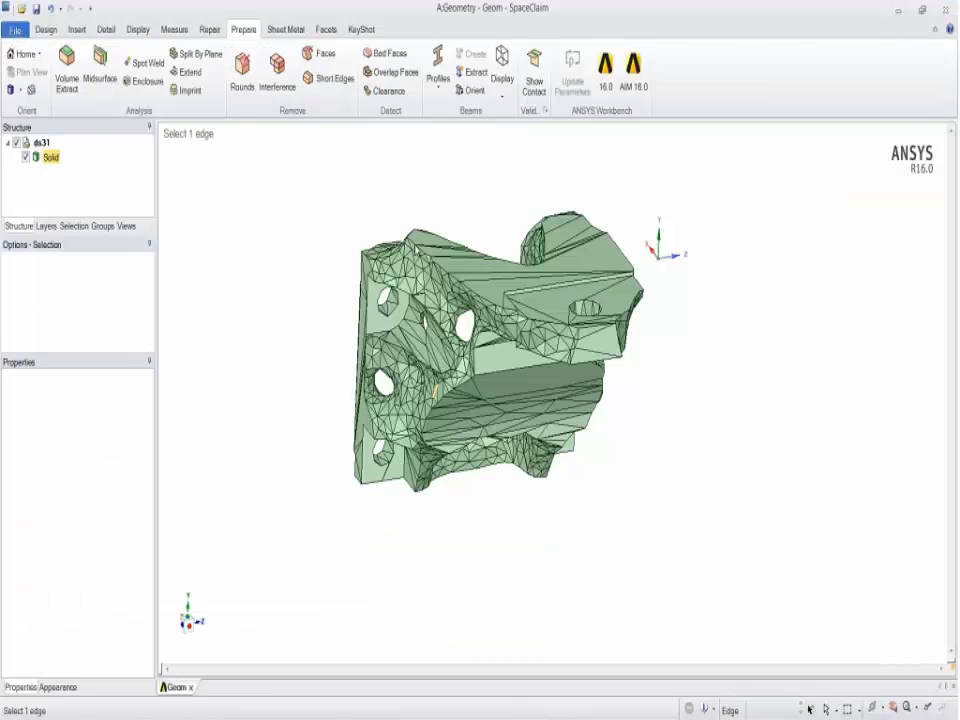
Step: Close the converted solid's document and open the ds31.stl file from the ENGINE_SUPPORT folder, keeping the STL units Automatic
{"action": "left_click", "coordinate": [349, 180]}
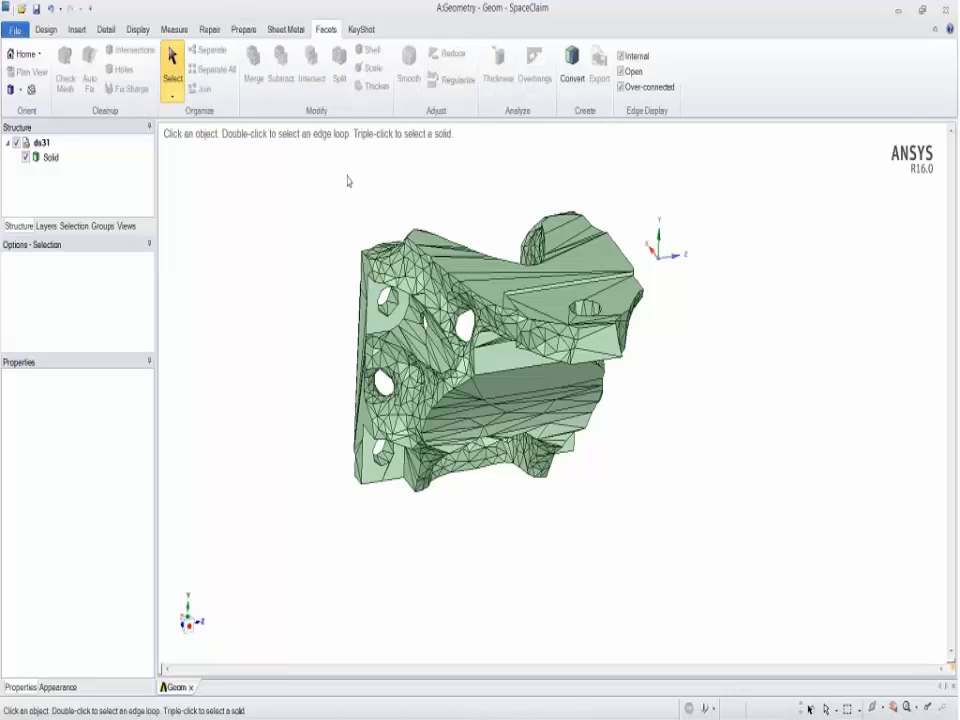
{"action": "middle_click_drag", "start_coordinate": [305, 208], "coordinate": [300, 238], "text": "ctrl"}
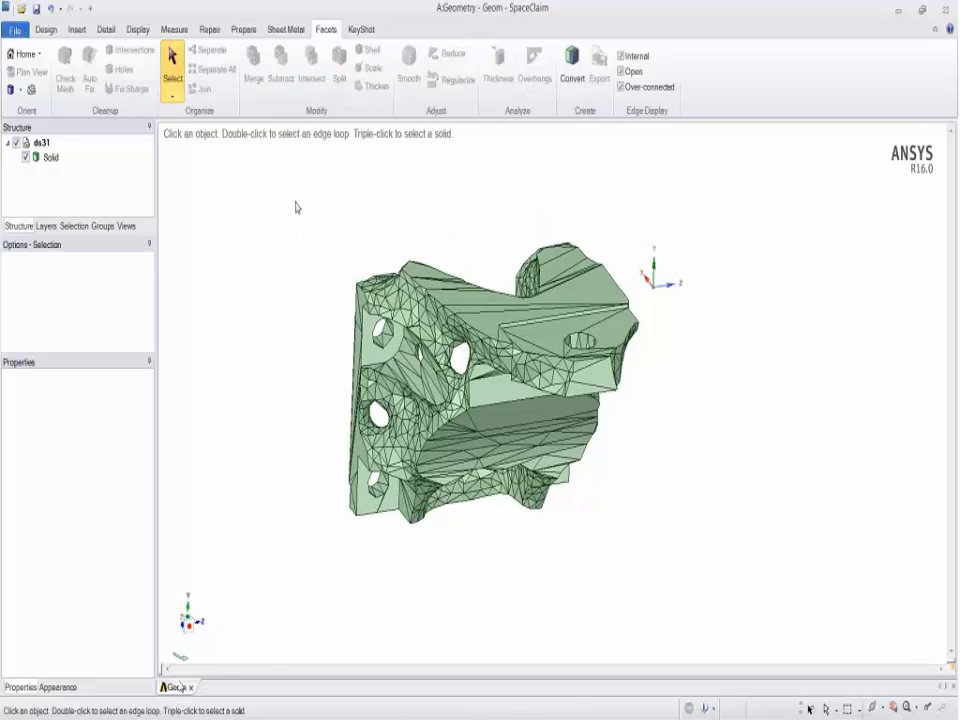
{"action": "left_click", "coordinate": [190, 687]}
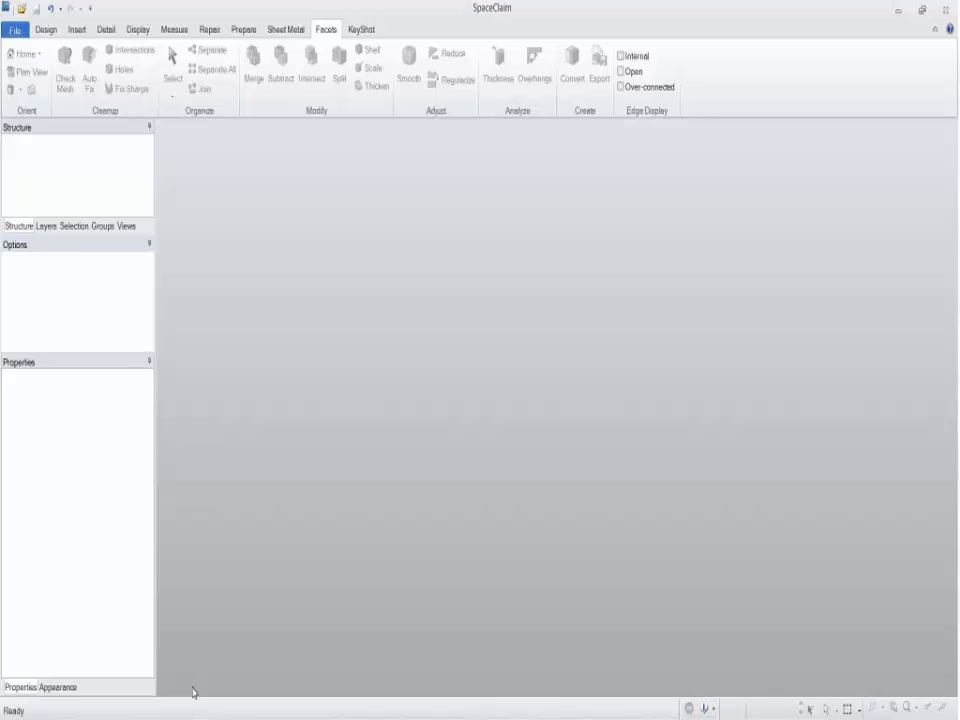
{"action": "key", "text": "ctrl+o"}
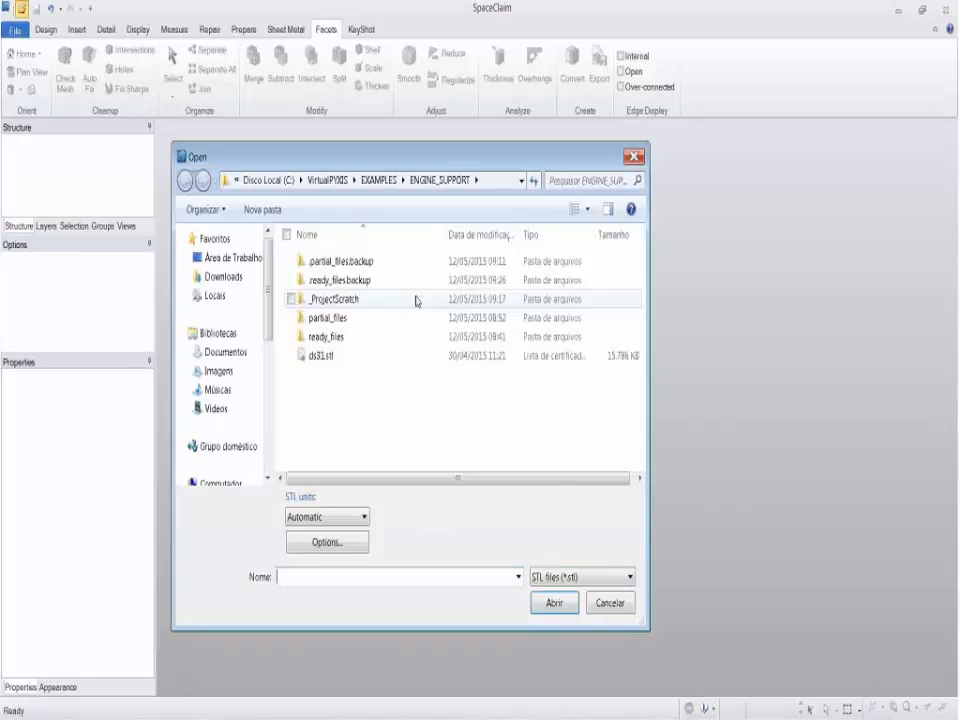
{"action": "double_click", "coordinate": [321, 356]}
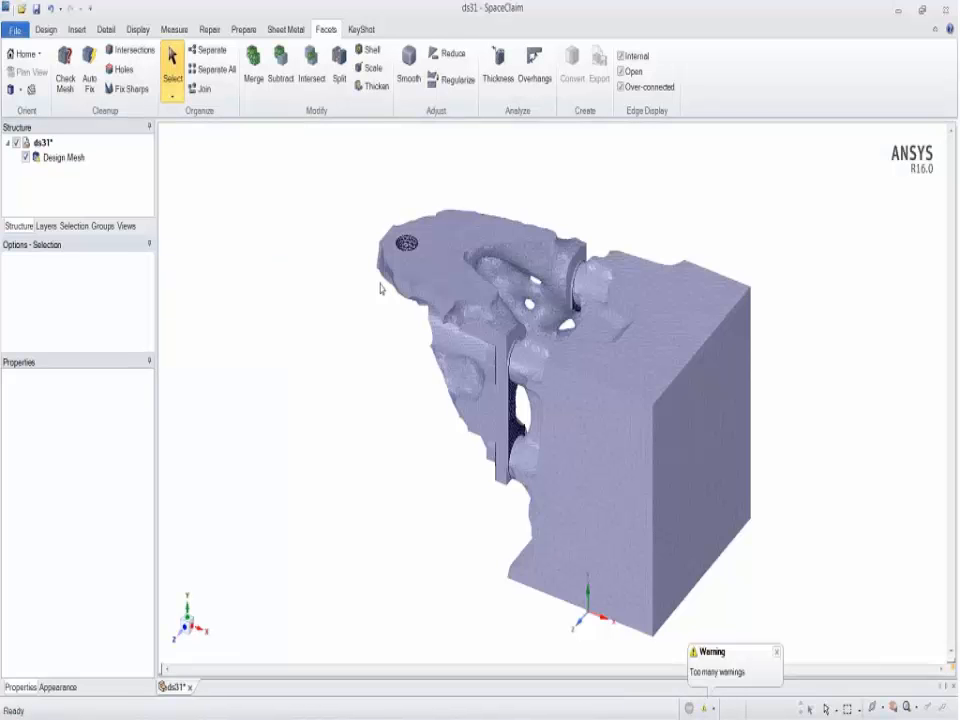
Step: Examine the imported design mesh of ds31 as a whole, highlighting it and viewing it from the bracket side
{"action": "middle_click_drag", "start_coordinate": [378, 373], "coordinate": [340, 349], "text": "shift"}
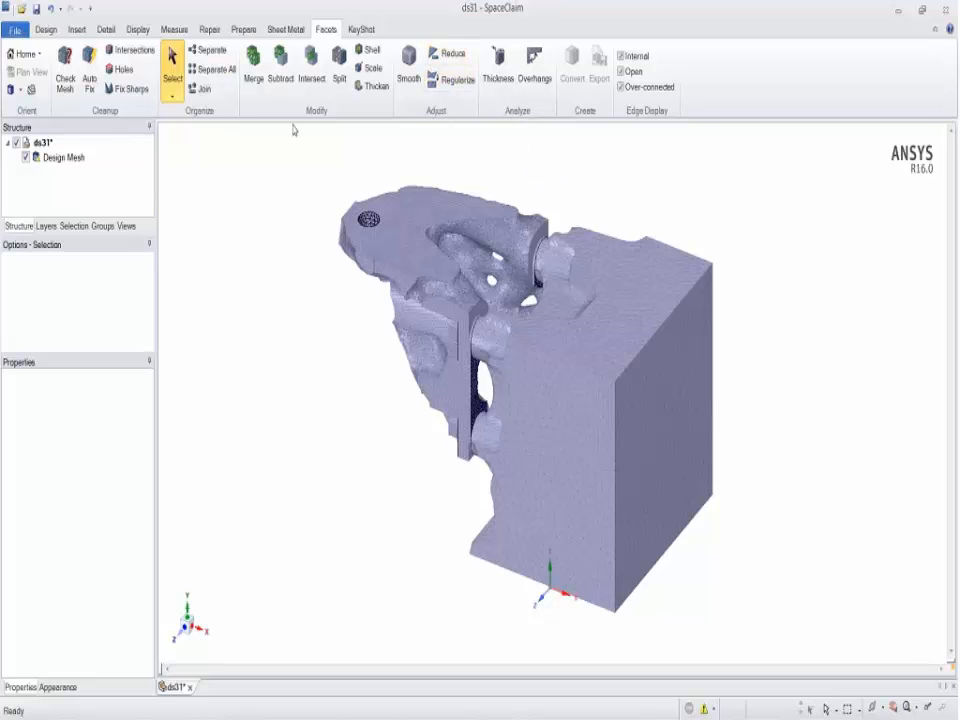
{"action": "left_click", "coordinate": [74, 161]}
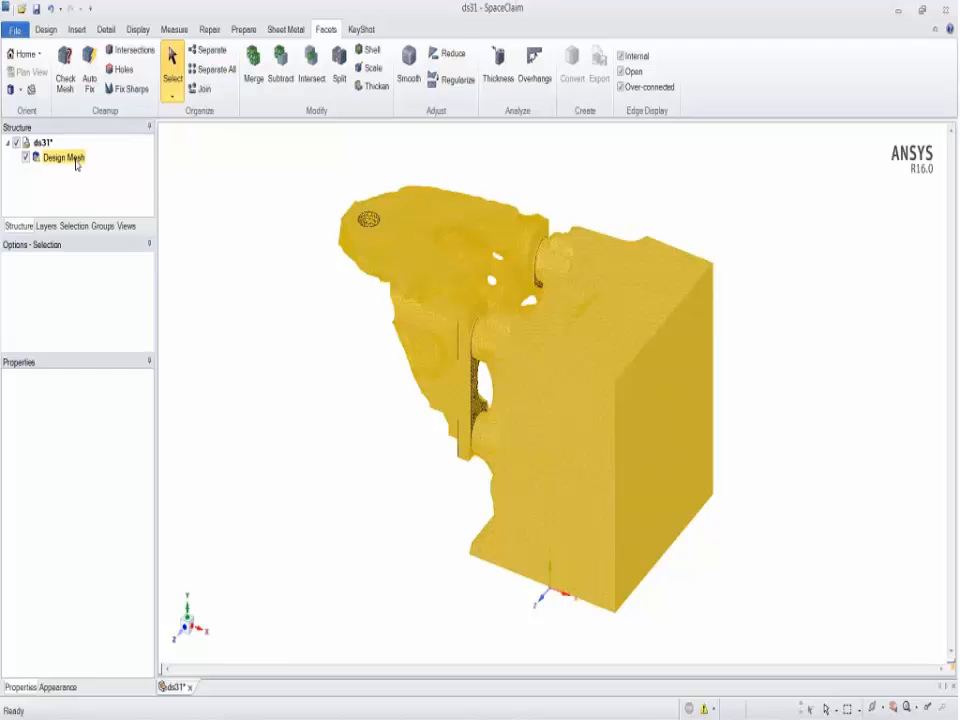
{"action": "left_click", "coordinate": [224, 191]}
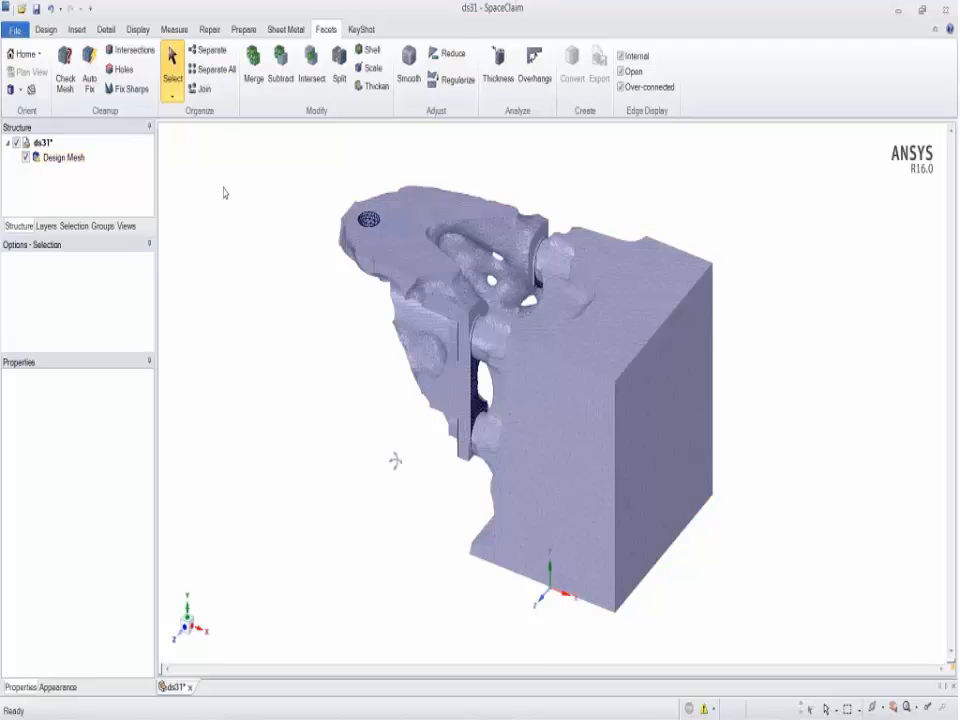
{"action": "middle_click_drag", "start_coordinate": [395, 461], "coordinate": [305, 311]}
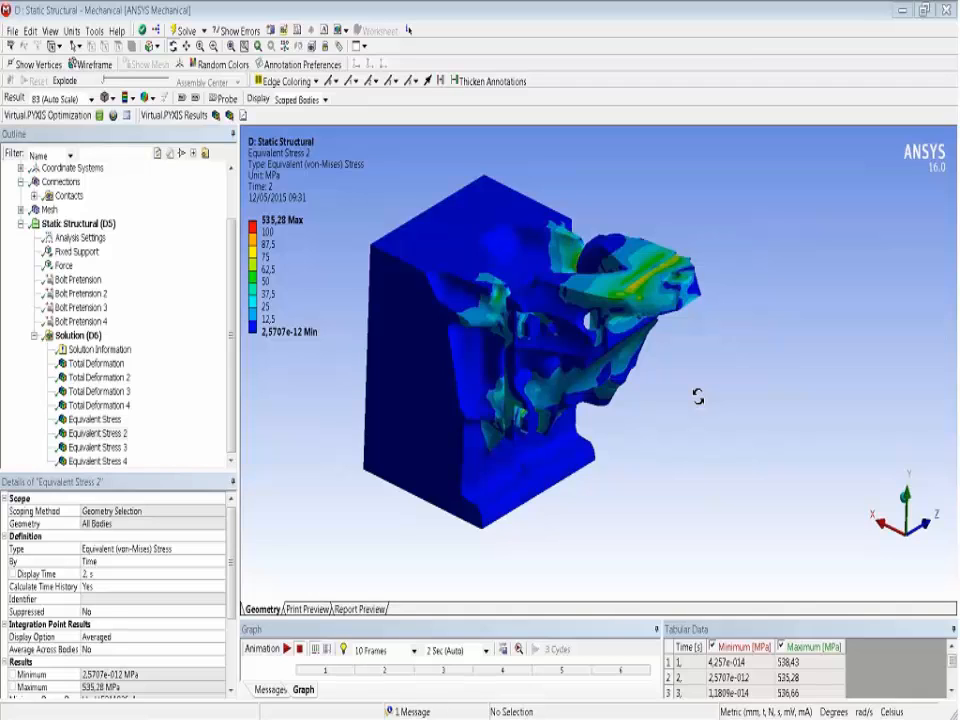
Step: Examine the Equivalent Stress 2 result in Mechanical from another angle and switch back to the ds31 mesh in SpaceClaim
{"action": "left_click_drag", "start_coordinate": [698, 397], "coordinate": [642, 434]}
{"action": "left_click", "coordinate": [484, 702]}
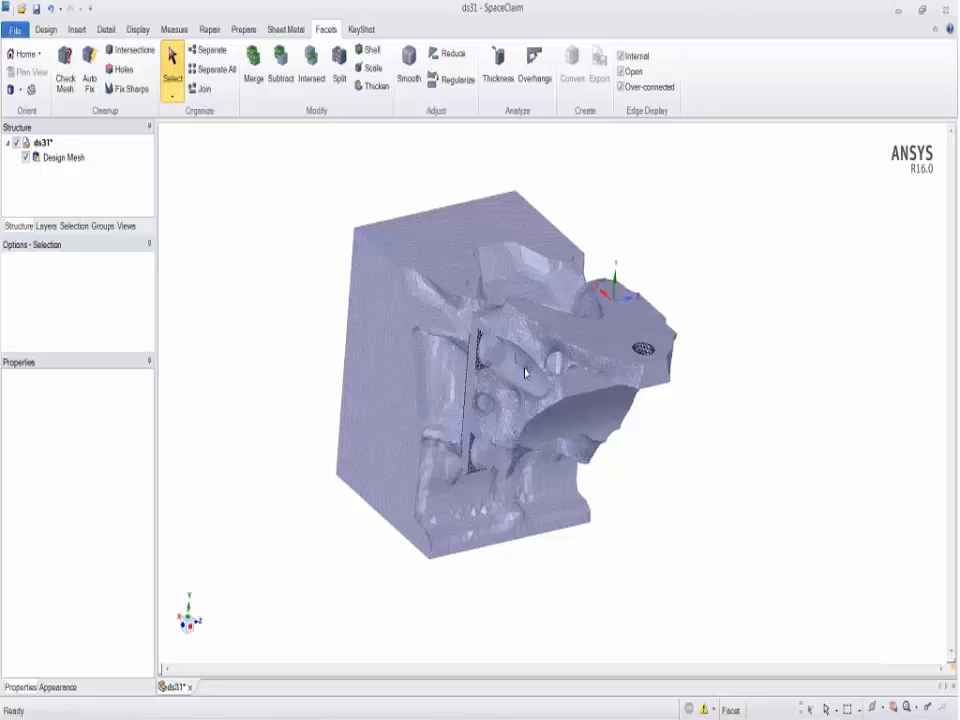
{"action": "middle_click_drag", "start_coordinate": [382, 222], "coordinate": [377, 180]}
{"action": "left_click", "coordinate": [586, 334]}
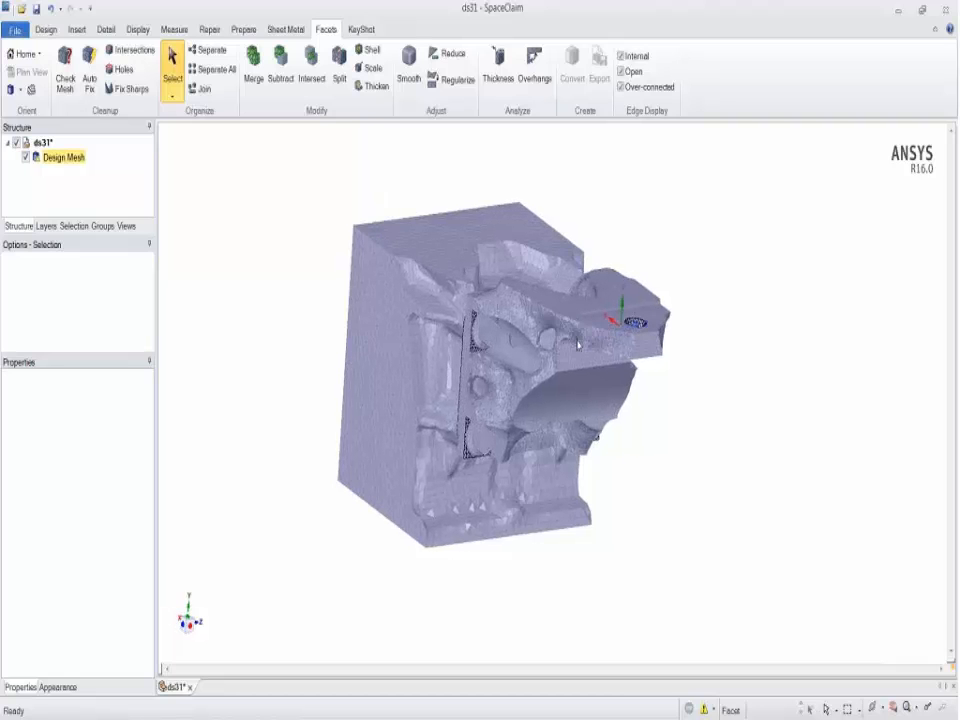
Step: Examine the faceted surface around the support's holes and bolt seats up close, and check the whole mesh
{"action": "scroll", "coordinate": [530, 328], "scroll_direction": "up", "scroll_amount": 3}
{"action": "scroll", "coordinate": [528, 330], "scroll_direction": "up", "scroll_amount": 3}
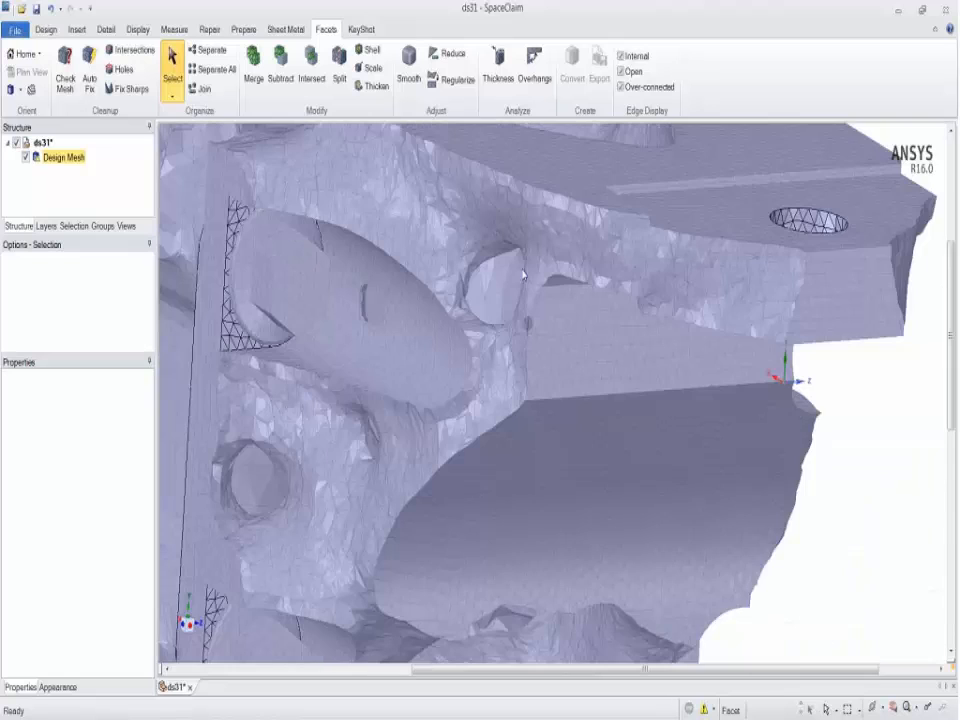
{"action": "scroll", "coordinate": [513, 279], "scroll_direction": "up", "scroll_amount": 2}
{"action": "scroll", "coordinate": [488, 324], "scroll_direction": "down", "scroll_amount": 2}
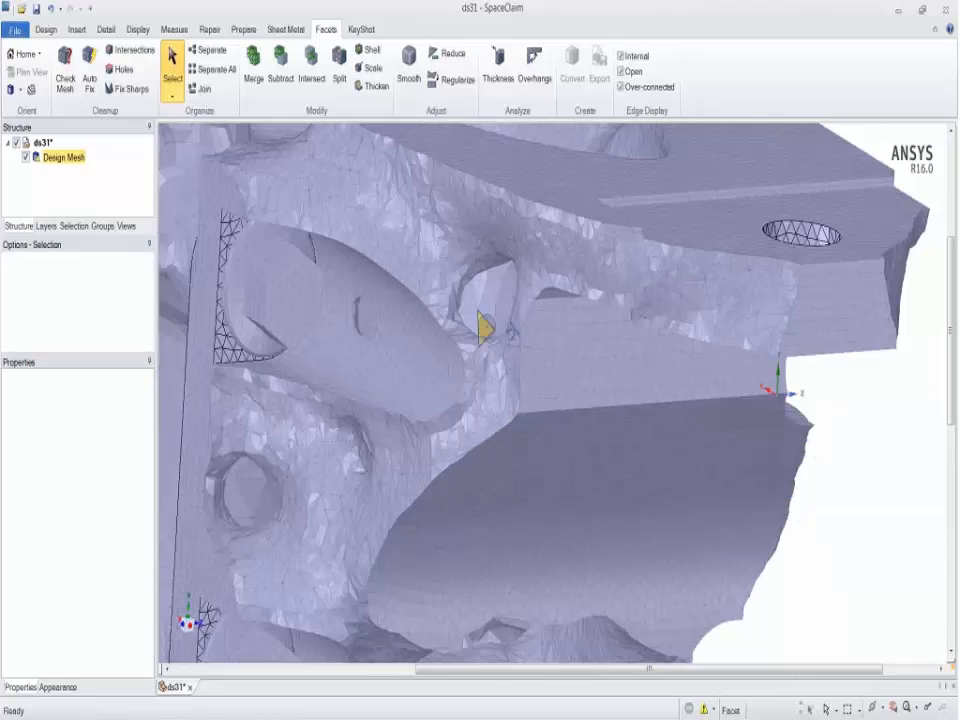
{"action": "scroll", "coordinate": [490, 327], "scroll_direction": "down", "scroll_amount": 4}
{"action": "scroll", "coordinate": [540, 334], "scroll_direction": "up", "scroll_amount": 2}
{"action": "scroll", "coordinate": [532, 332], "scroll_direction": "down", "scroll_amount": 2}
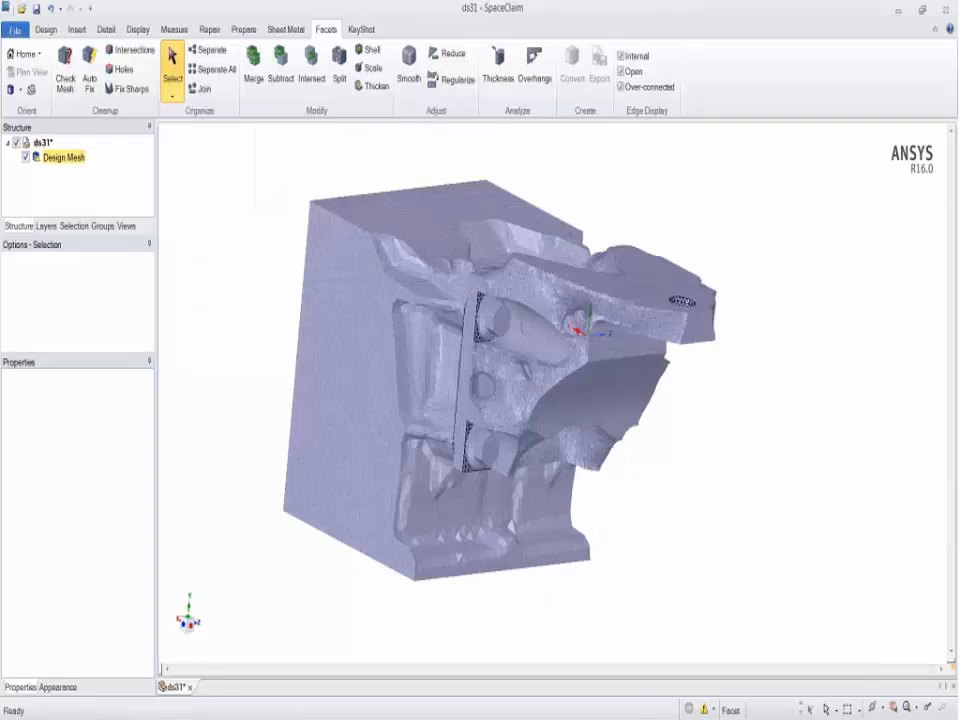
{"action": "middle_click_drag", "start_coordinate": [634, 189], "coordinate": [619, 193]}
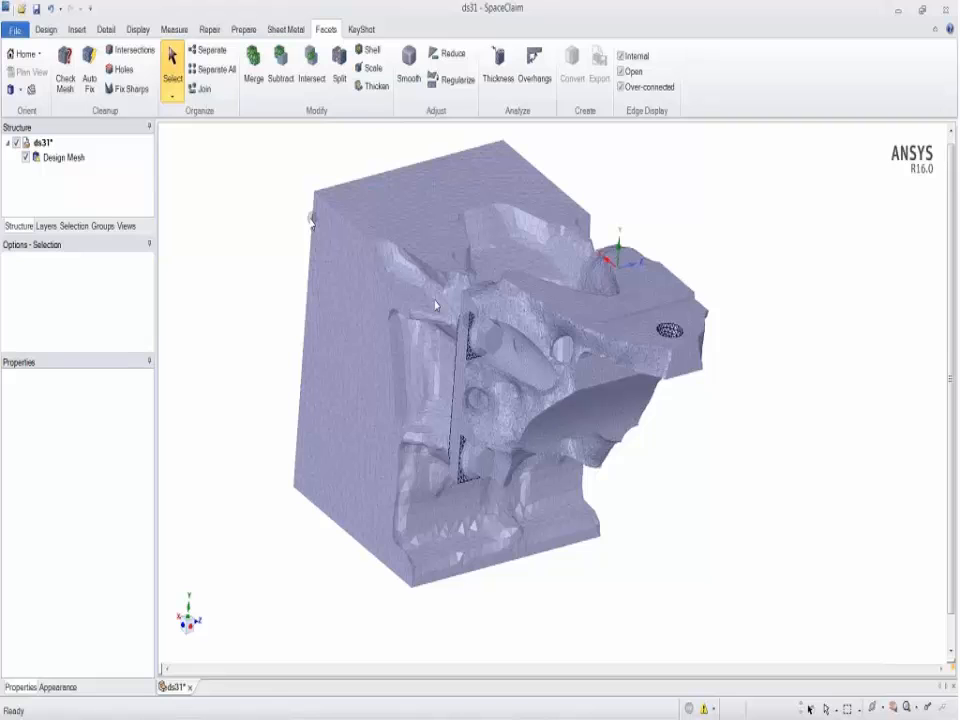
{"action": "middle_click_drag", "start_coordinate": [281, 180], "coordinate": [276, 196], "text": "shift"}
{"action": "scroll", "coordinate": [275, 190], "scroll_direction": "down", "scroll_amount": 2}
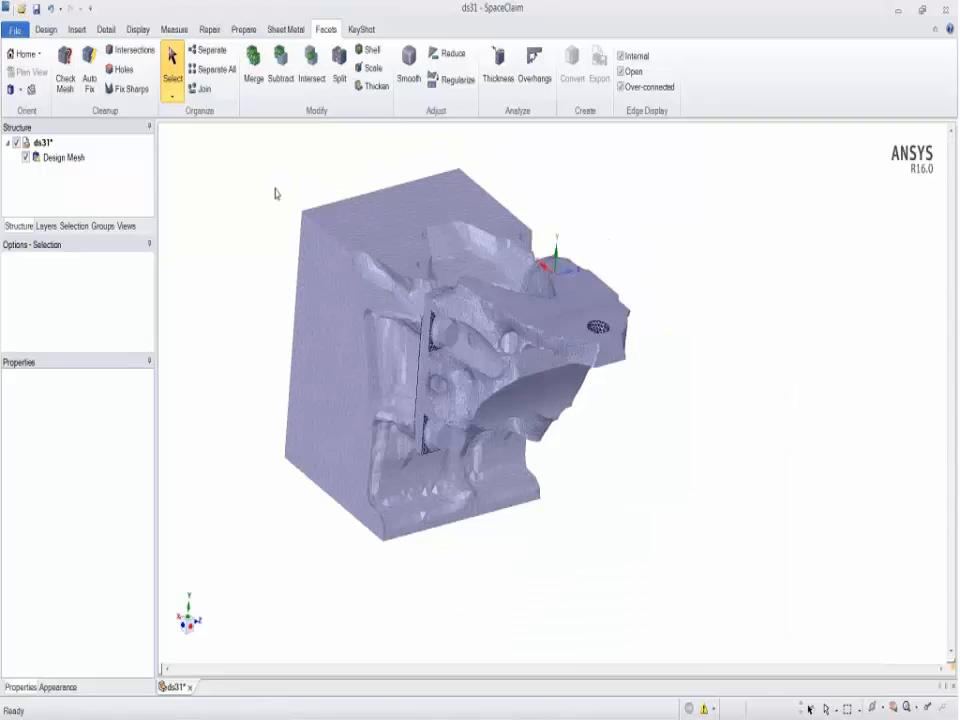
Step: Show the Design tools and examine the engine support mesh with its base block from several angles
{"action": "left_click", "coordinate": [46, 29]}
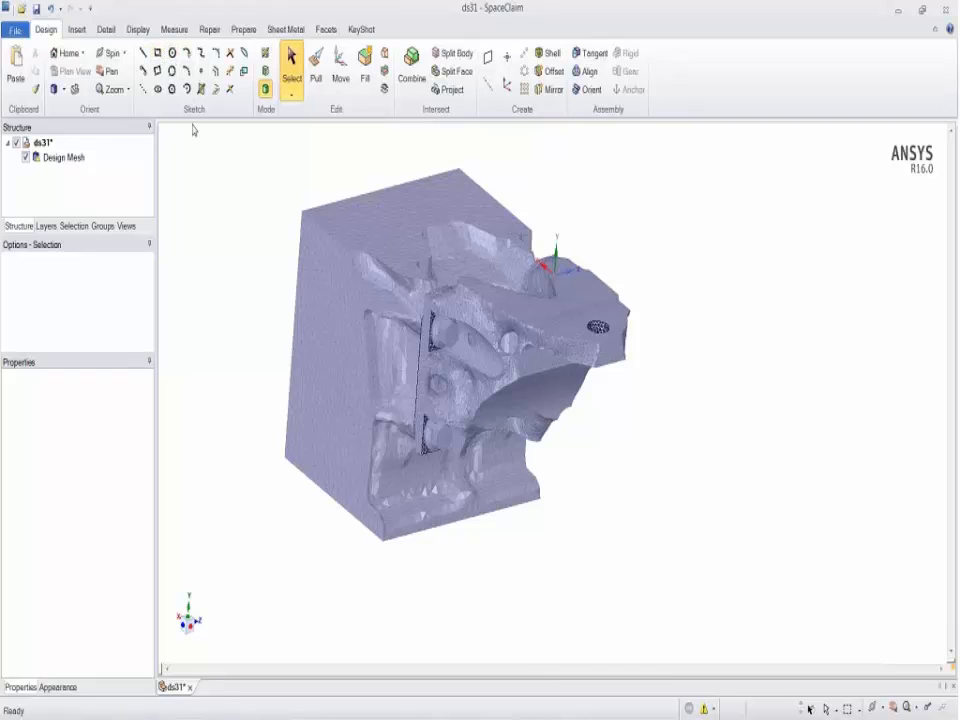
{"action": "middle_click_drag", "start_coordinate": [193, 130], "coordinate": [375, 206]}
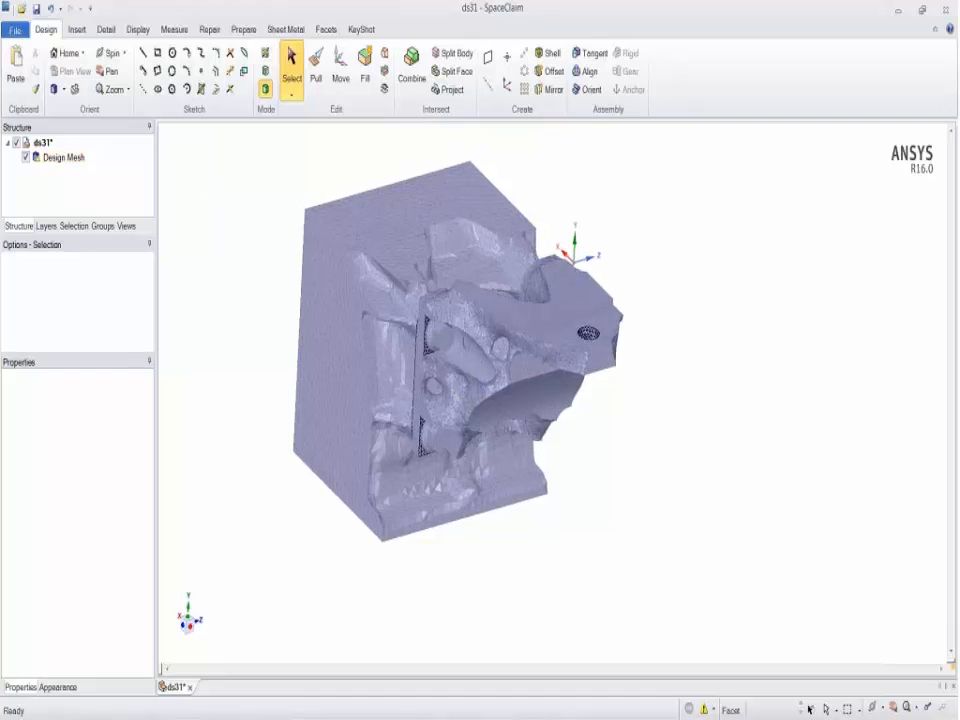
{"action": "mouse_move", "coordinate": [235, 397]}
{"action": "middle_mouse_down"}
{"action": "mouse_move", "coordinate": [330, 399]}
{"action": "mouse_move", "coordinate": [309, 421]}
{"action": "mouse_move", "coordinate": [296, 486]}
{"action": "mouse_move", "coordinate": [315, 429]}
{"action": "mouse_move", "coordinate": [259, 401]}
{"action": "mouse_move", "coordinate": [275, 398]}
{"action": "middle_mouse_up"}
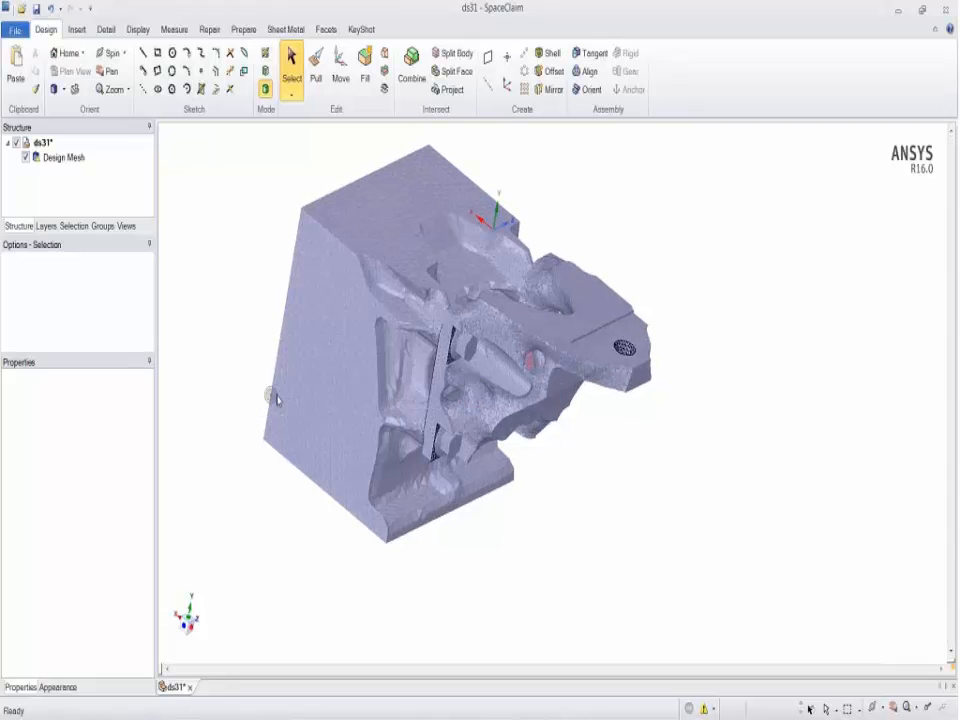
{"action": "scroll", "coordinate": [648, 432], "scroll_direction": "up", "scroll_amount": 1}
{"action": "scroll", "coordinate": [649, 431], "scroll_direction": "down", "scroll_amount": 1}
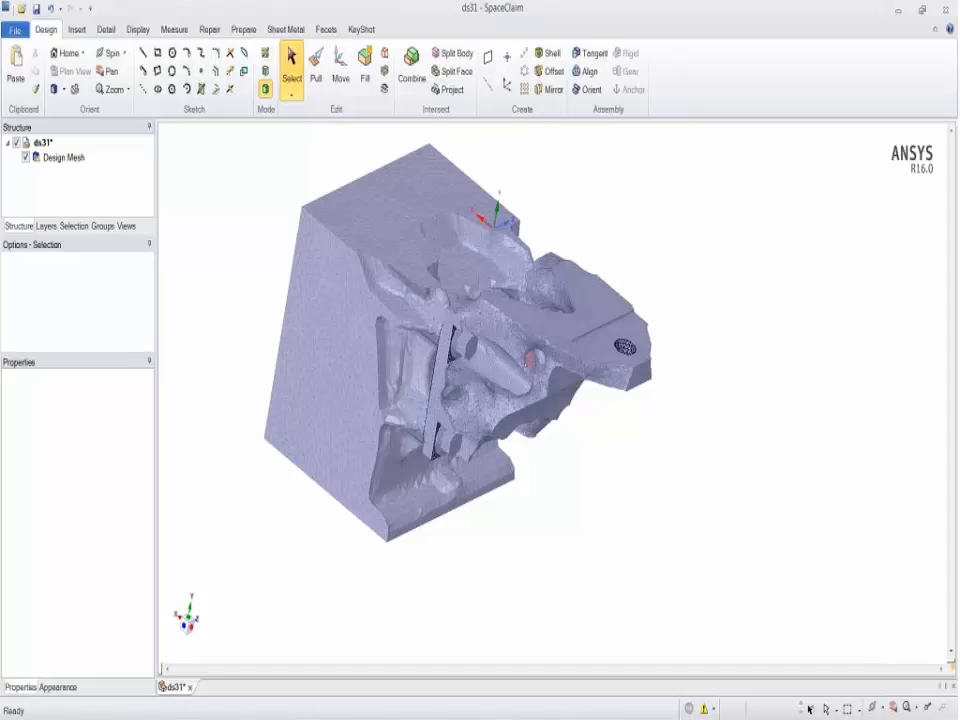
{"action": "middle_click_drag", "start_coordinate": [606, 228], "coordinate": [572, 180]}
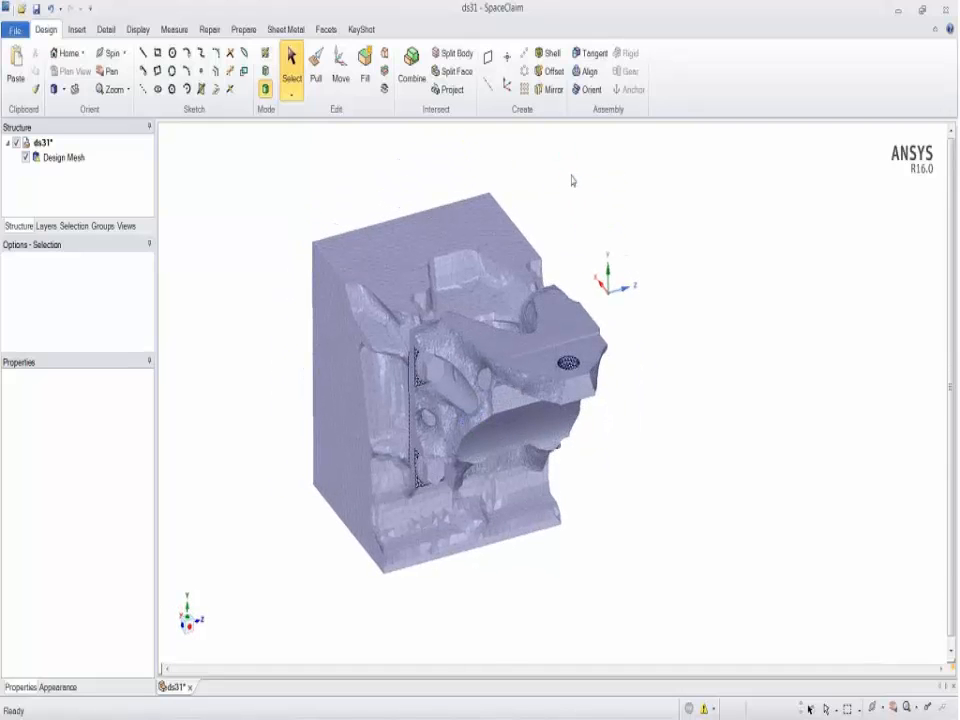